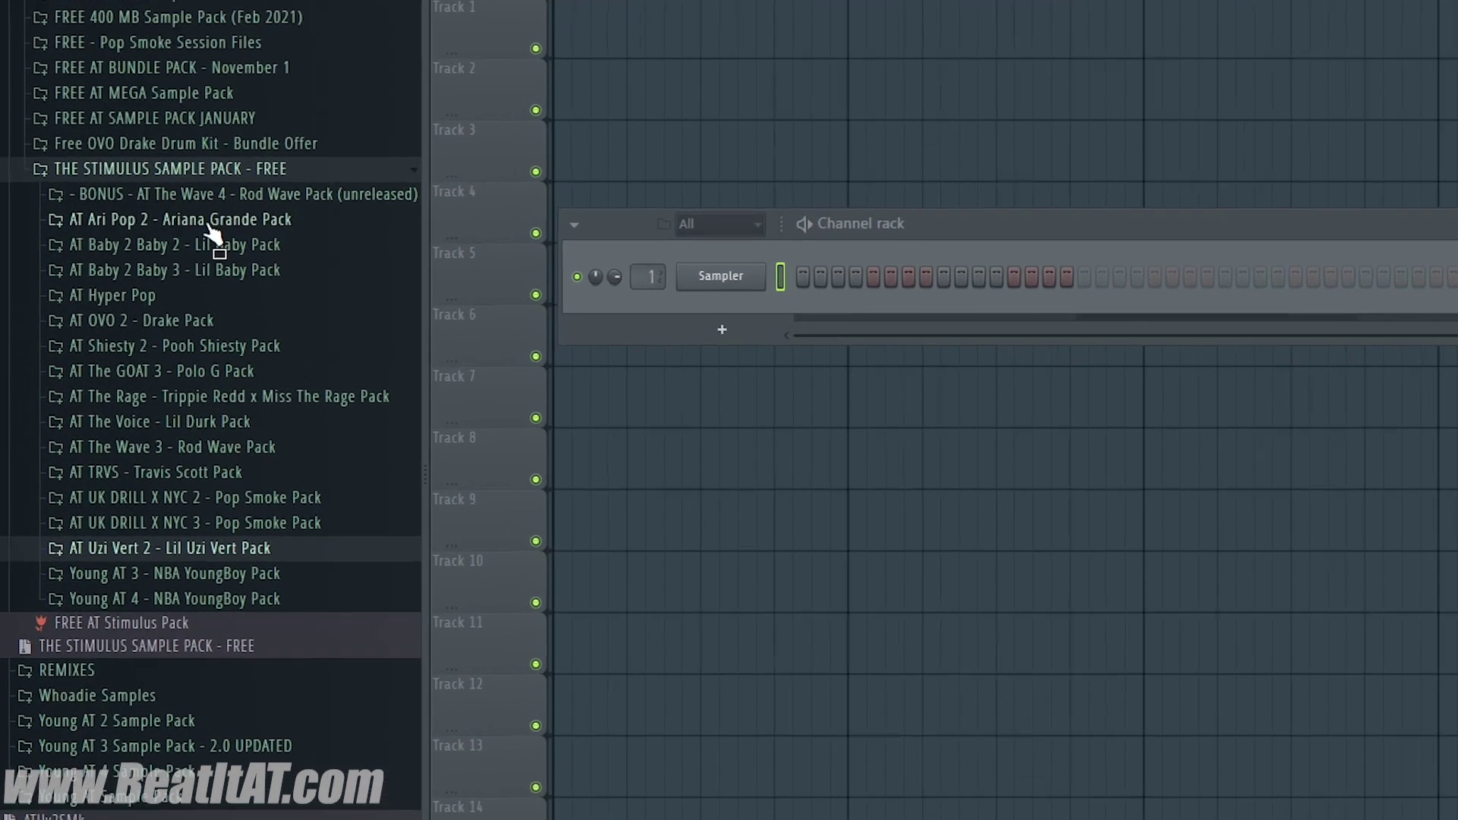
# Look through the AT Ari Pop 2, AT Hyper Pop and AT Baby 2 Baby 3 folders of THE STIMULUS SAMPLE PACK - FREE
pyautogui.click(151, 265)
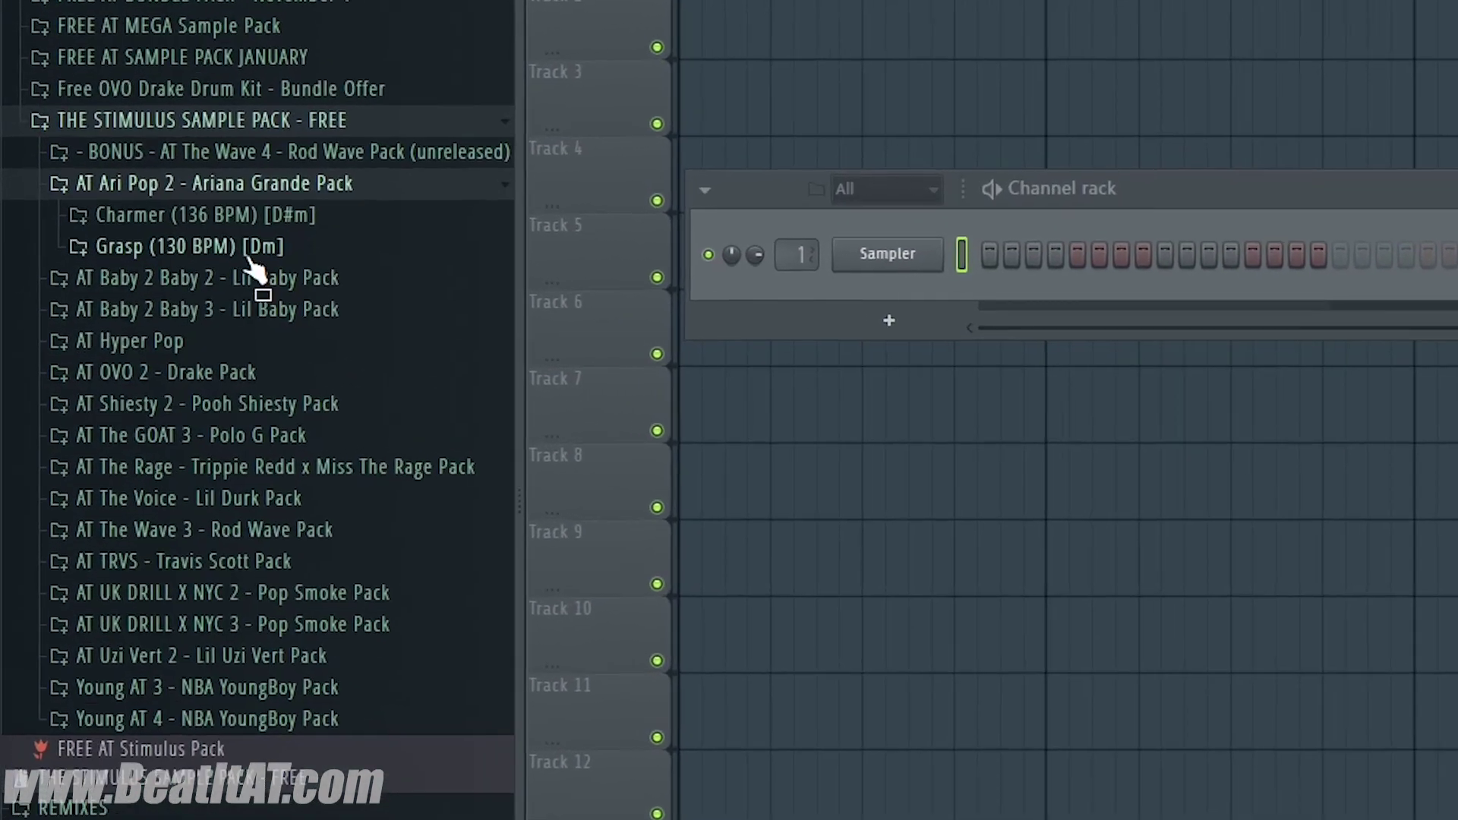
pyautogui.click(276, 161)
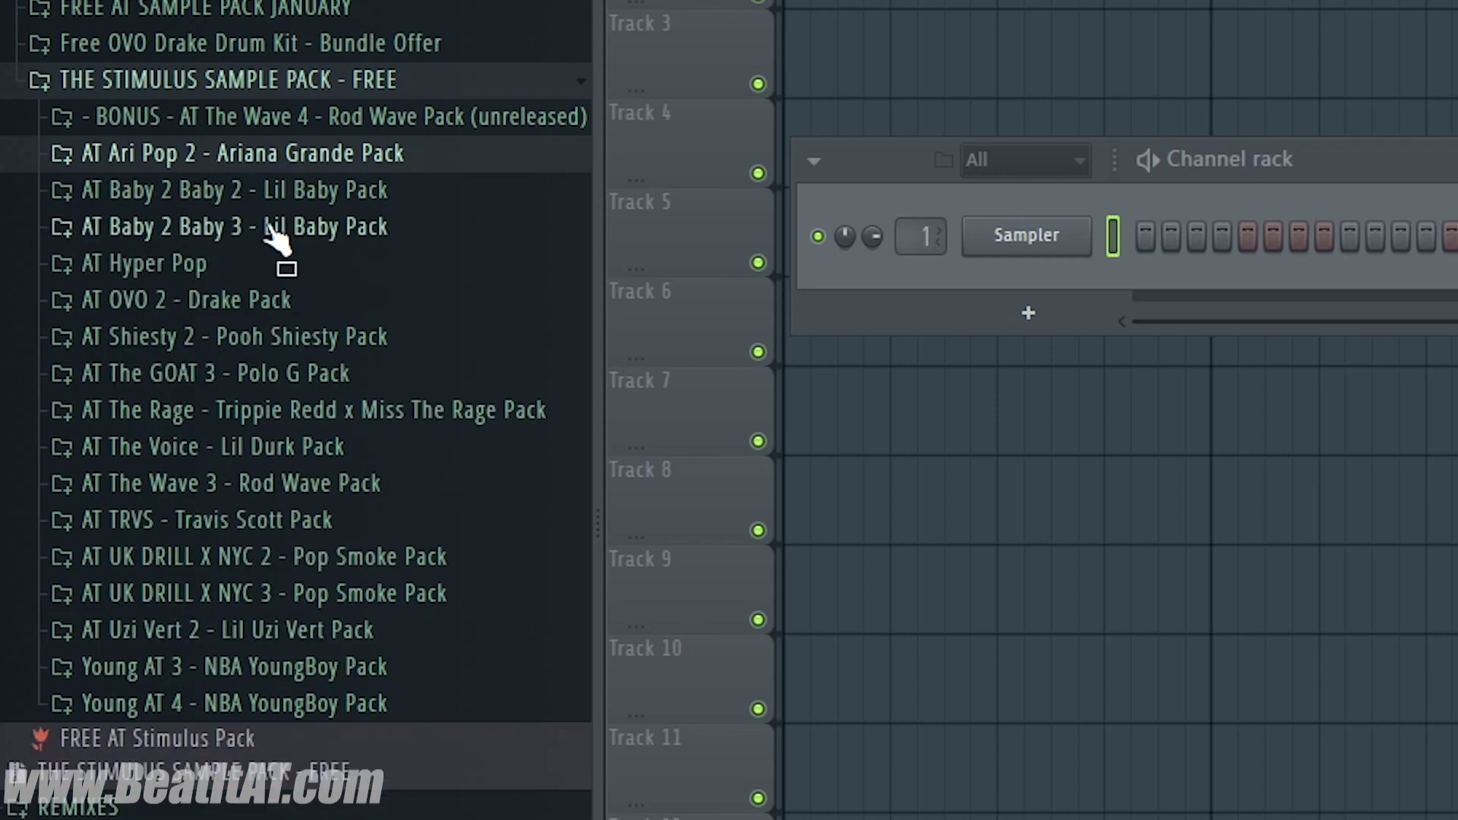
pyautogui.click(277, 265)
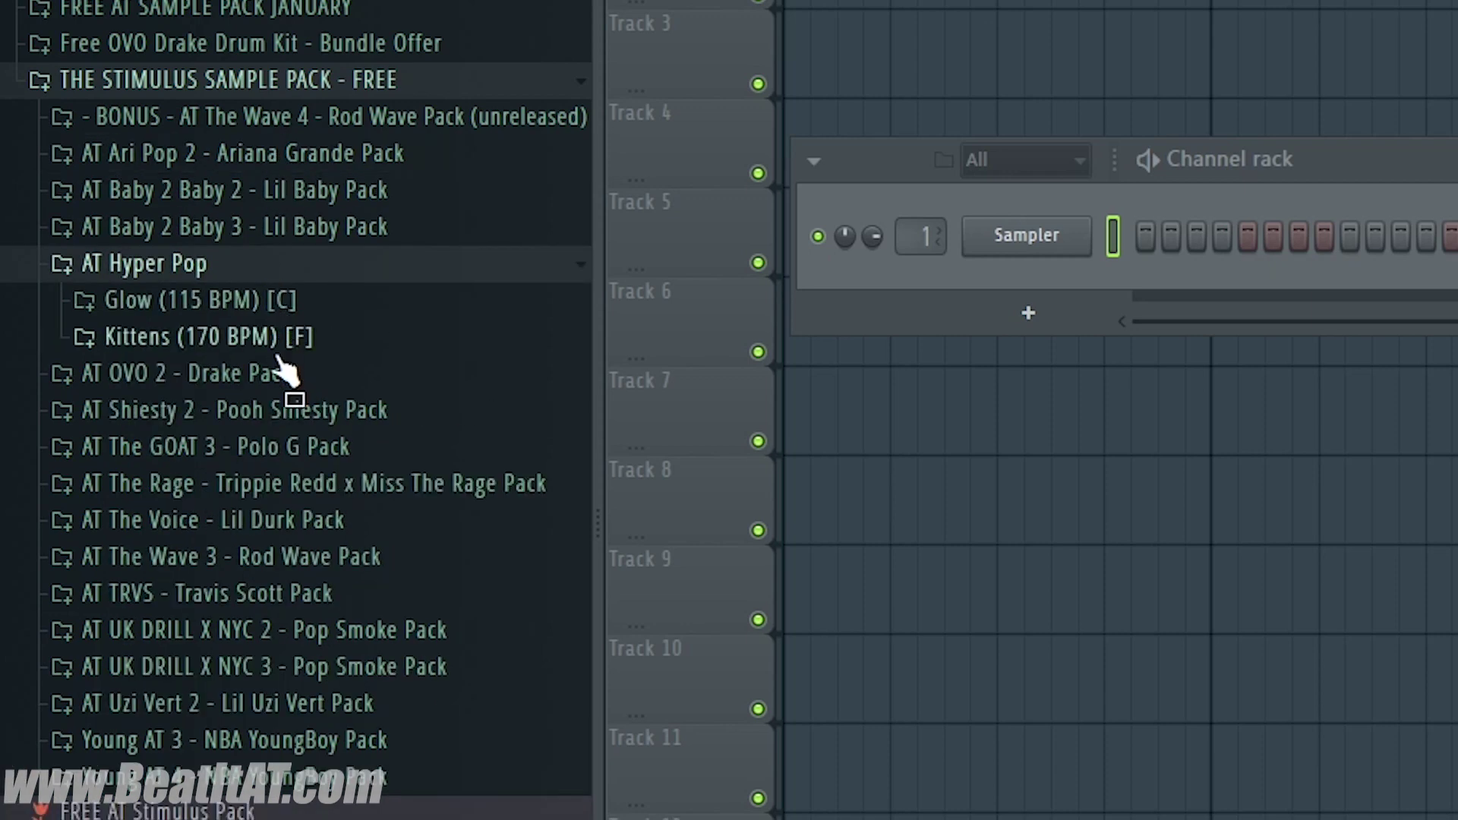
pyautogui.click(285, 266)
pyautogui.click(325, 226)
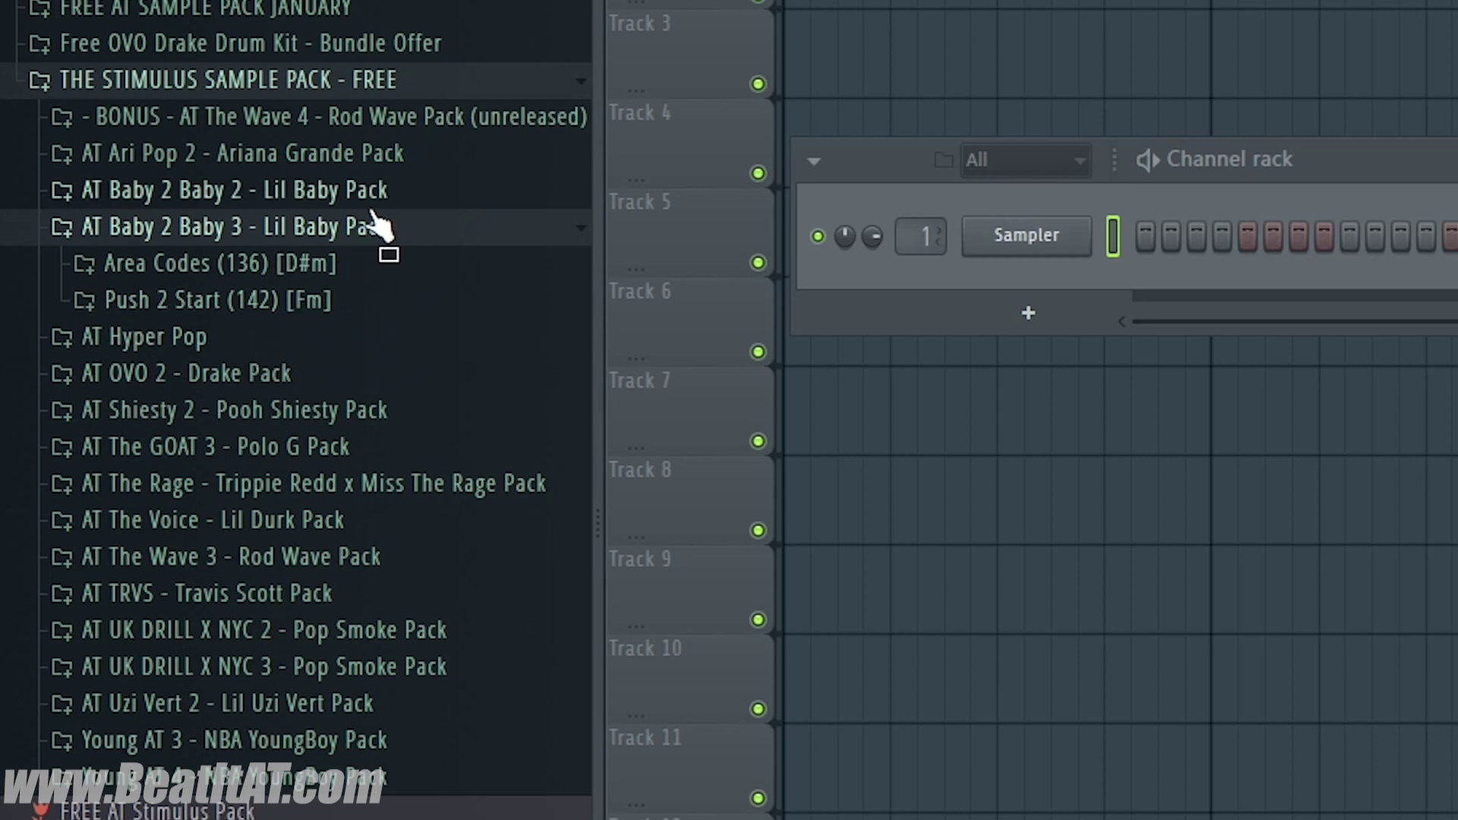
pyautogui.click(296, 228)
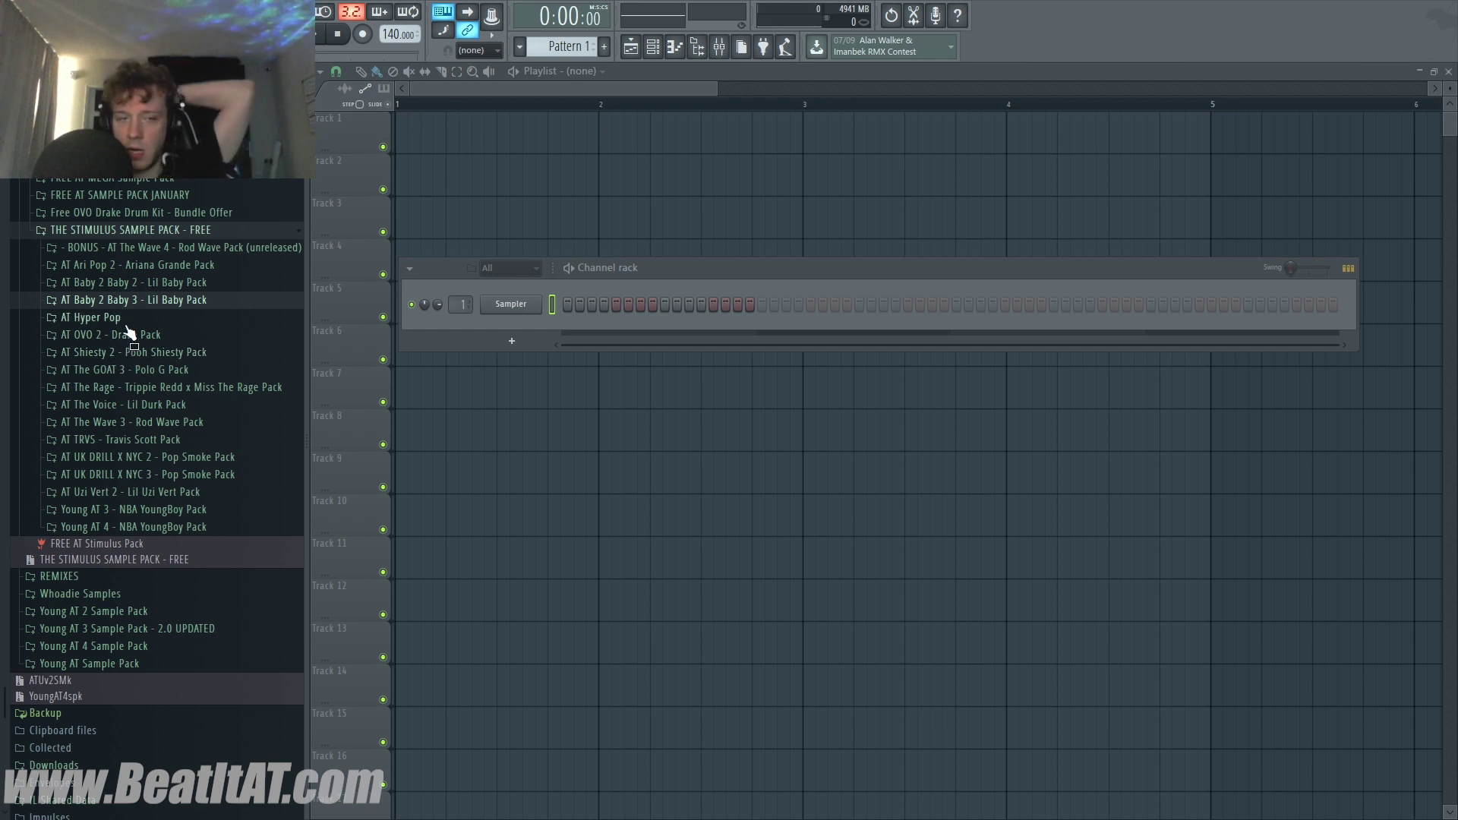
# Audition the Area Codes (136) [D#m] and Push 2 Start (142) [Fm] loops in the AT Baby 2 Baby 3 folder
pyautogui.click(133, 300)
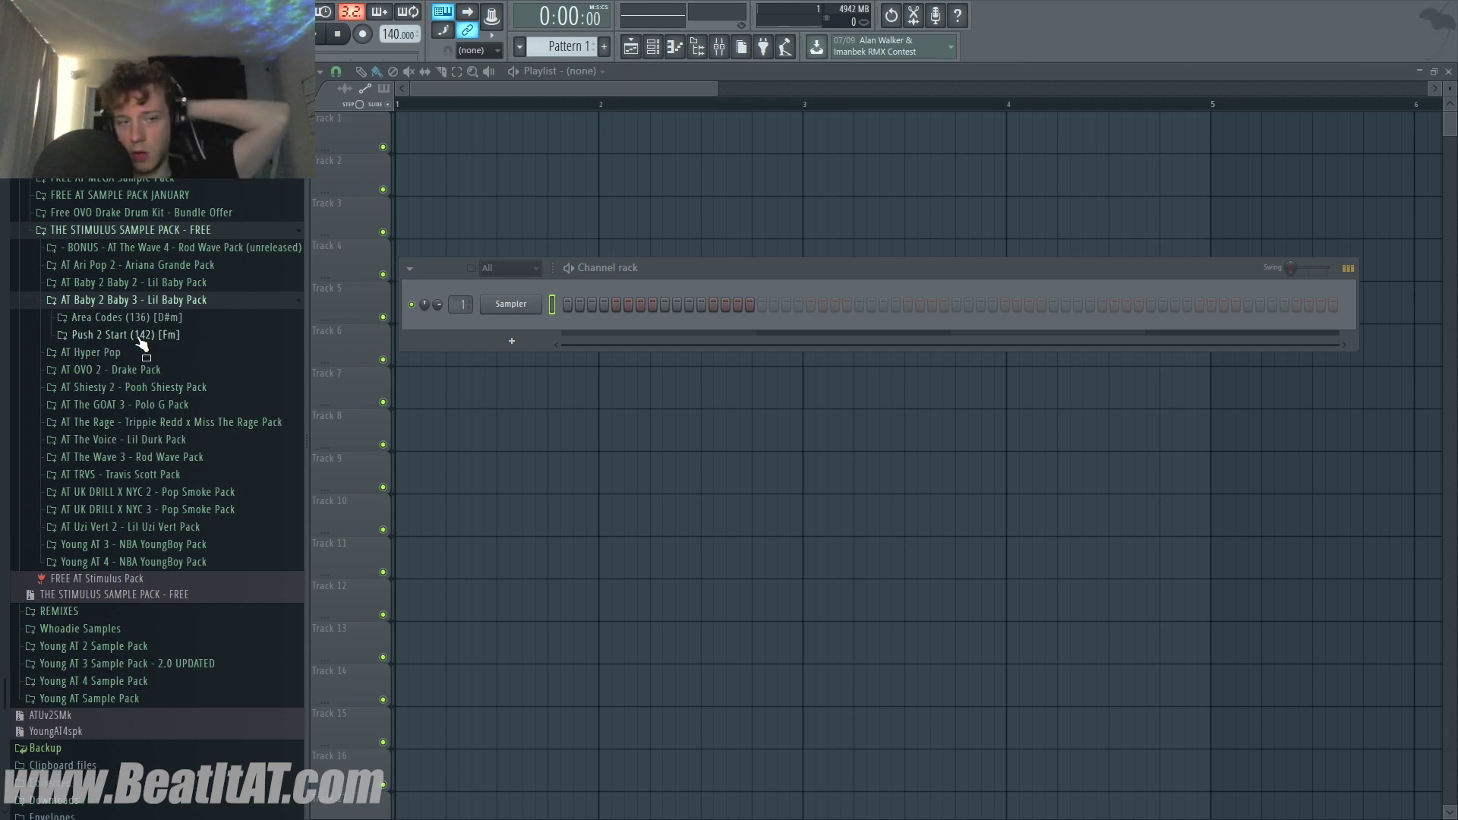
pyautogui.click(139, 318)
pyautogui.click(133, 334)
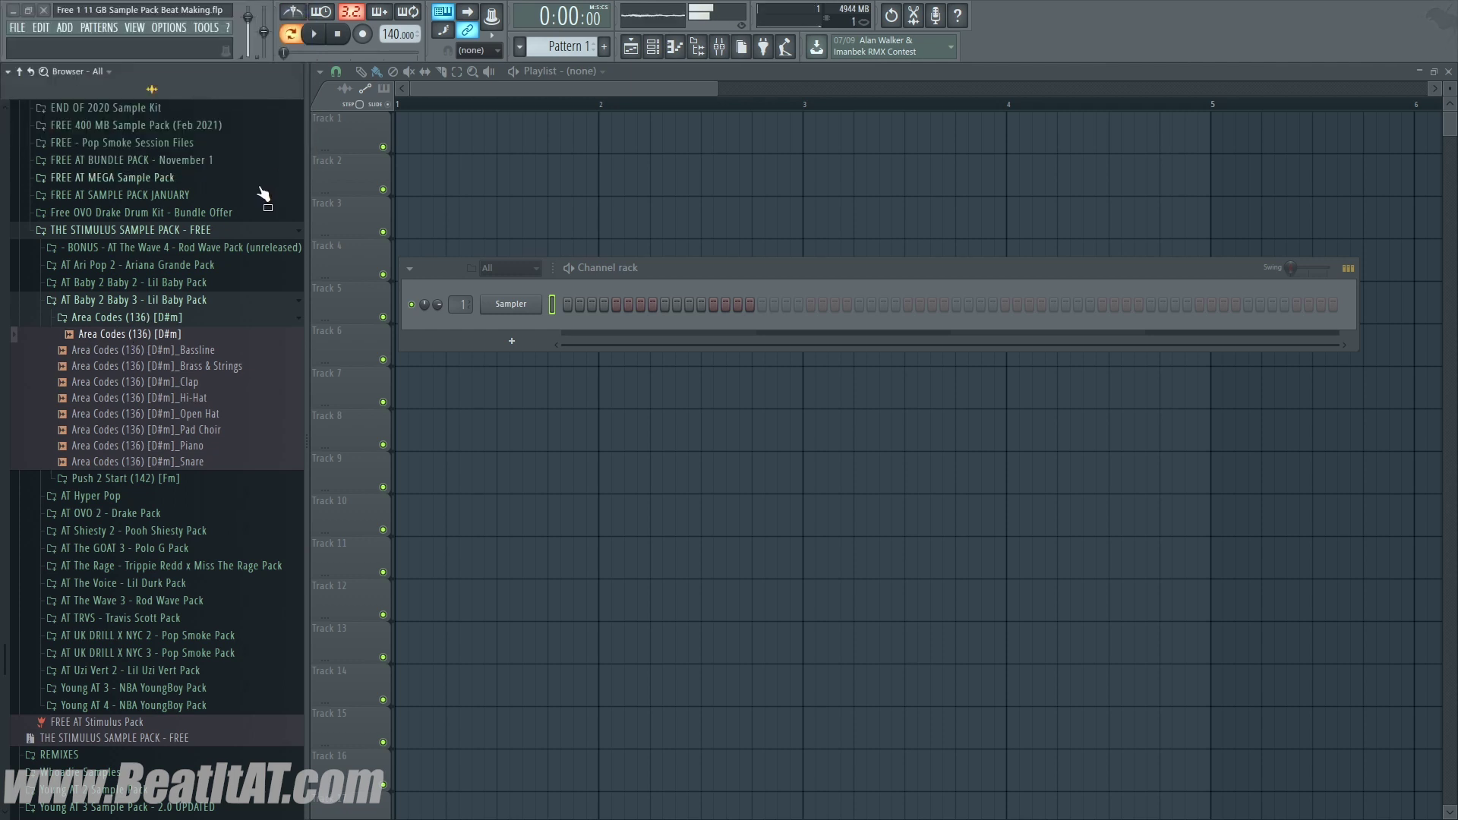
pyautogui.click(125, 478)
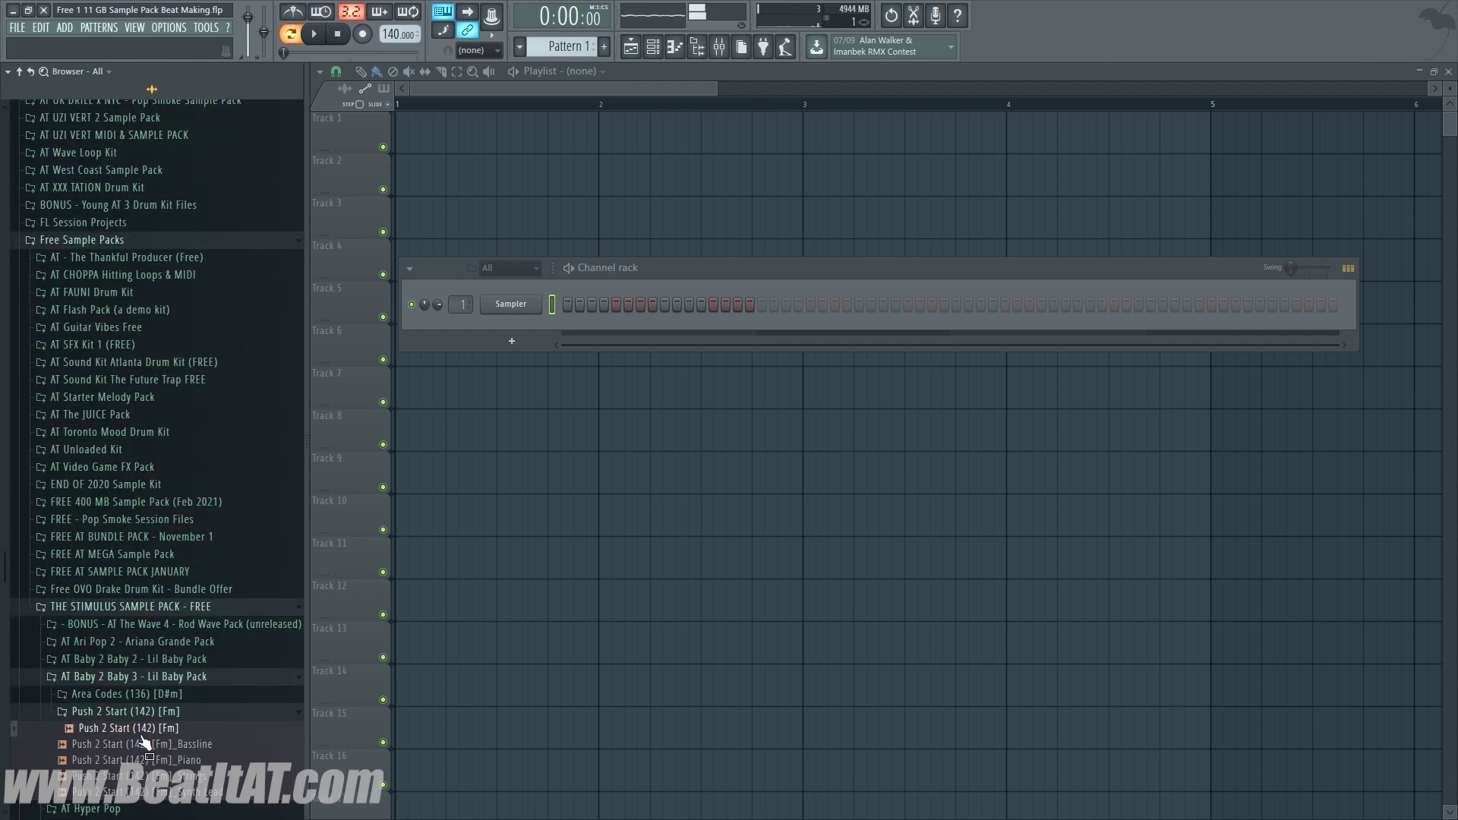
pyautogui.scroll(-5, 144, 729)
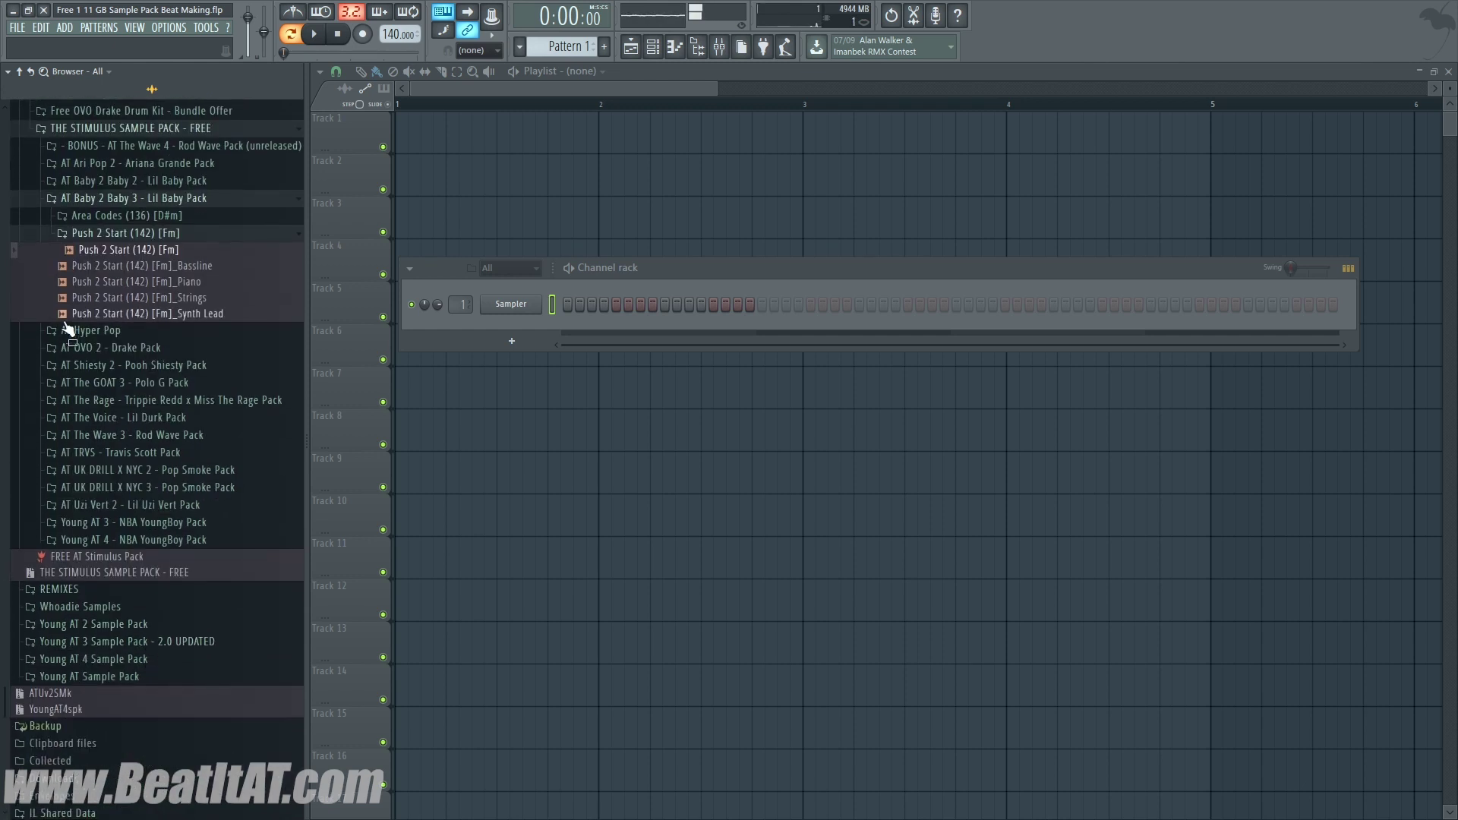
pyautogui.scroll(3, 72, 338)
# Place the LAMBO TRUCK (150 BPM) [F# minor]_Master loop from AT Baby 2 Baby 2 at the start of Track 1
pyautogui.click(126, 470)
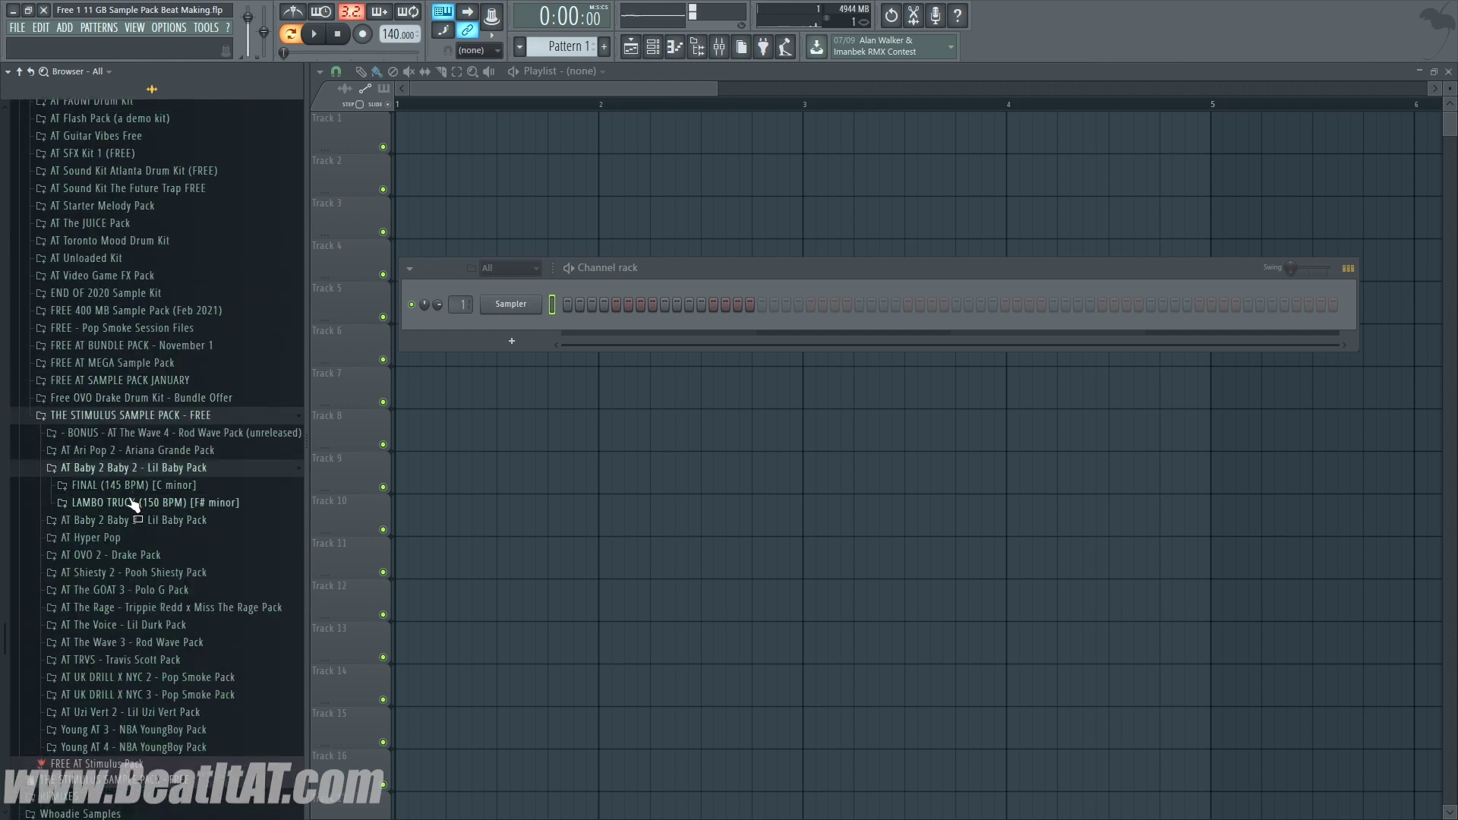
pyautogui.click(133, 503)
pyautogui.click(162, 583)
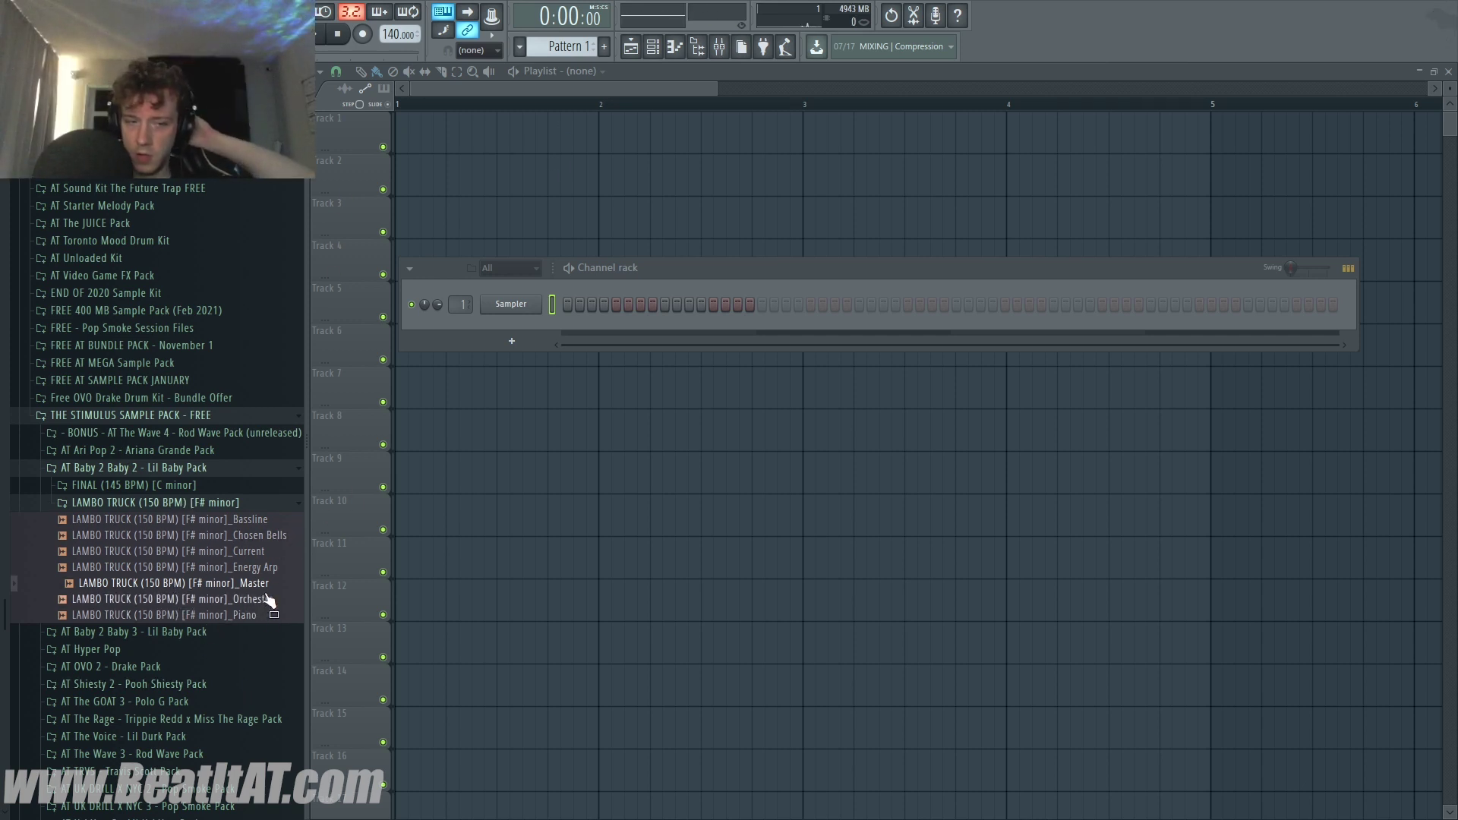
pyautogui.moveTo(481, 166); pyautogui.dragTo(426, 102)
pyautogui.scroll(-5, 453, 310)
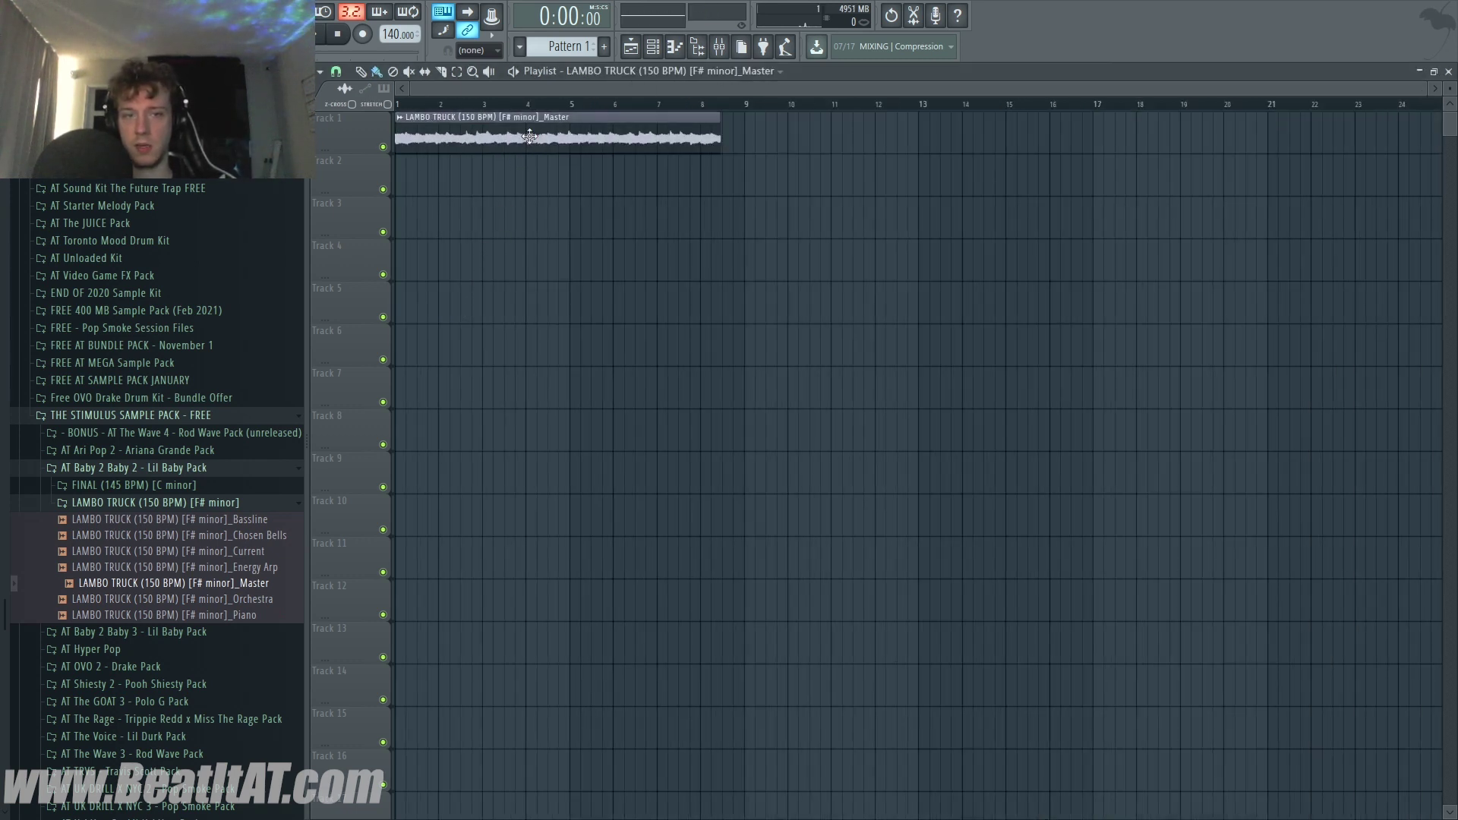
# Replace the Master clip on Track 1 with one spanning bars 1 to 9, and play it
pyautogui.doubleClick(530, 137)
pyautogui.rightClick(537, 141)
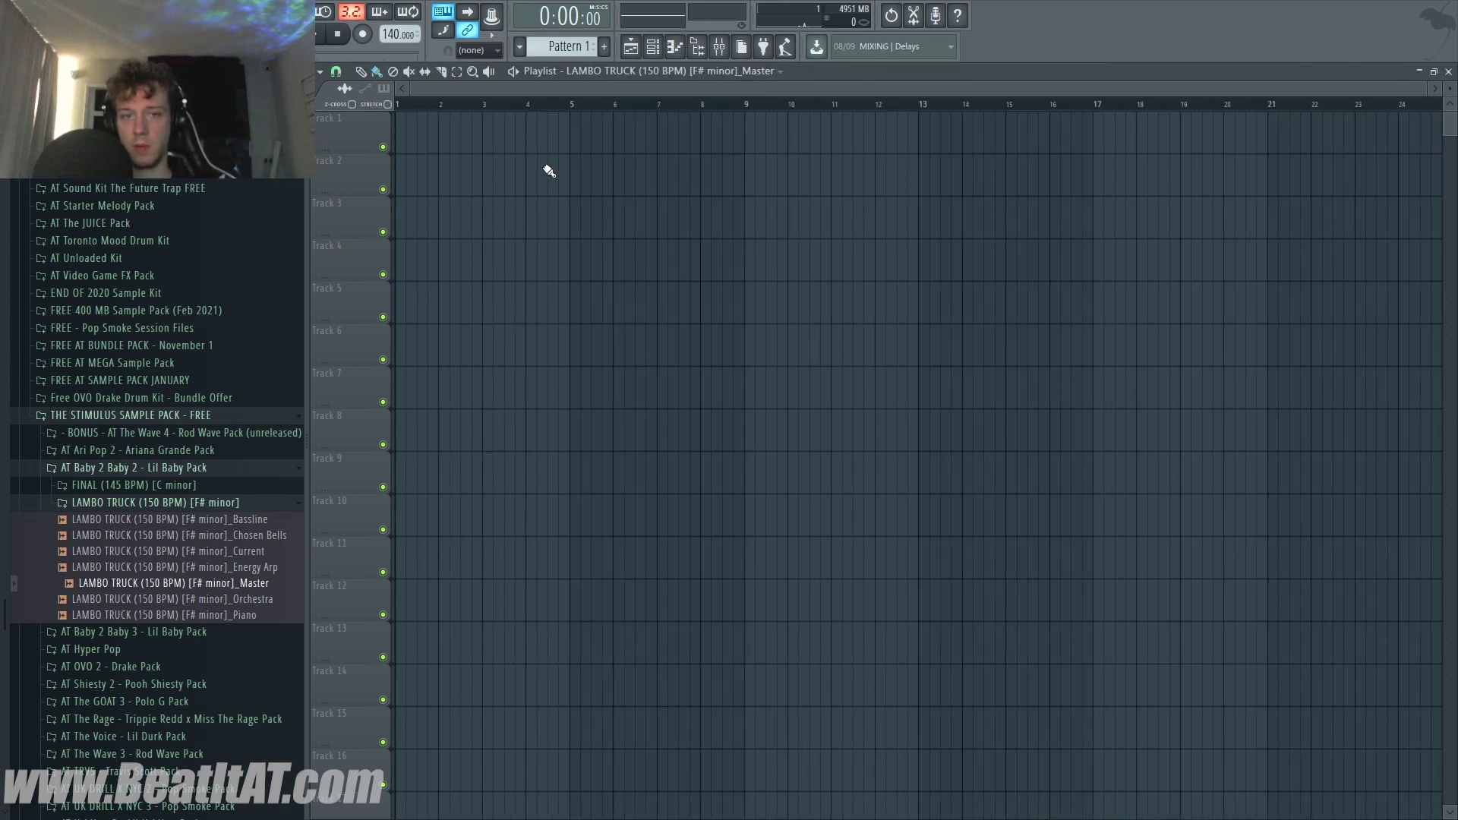
pyautogui.doubleClick(546, 143)
pyautogui.press('space')
pyautogui.rightClick(594, 213)
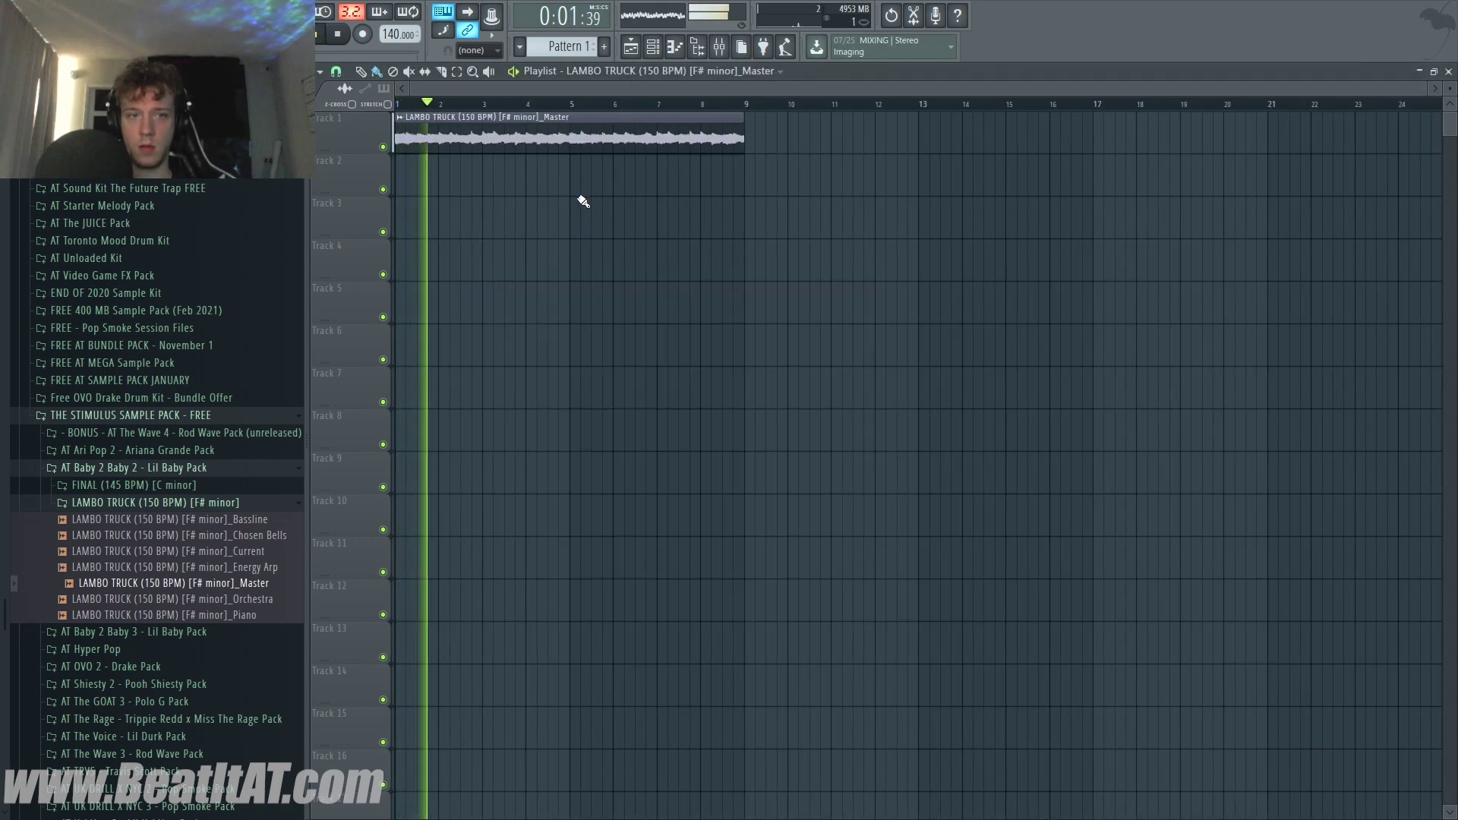
# Try project tempos of 160 and 180 BPM while listening to the Master loop
pyautogui.rightClick(400, 34)
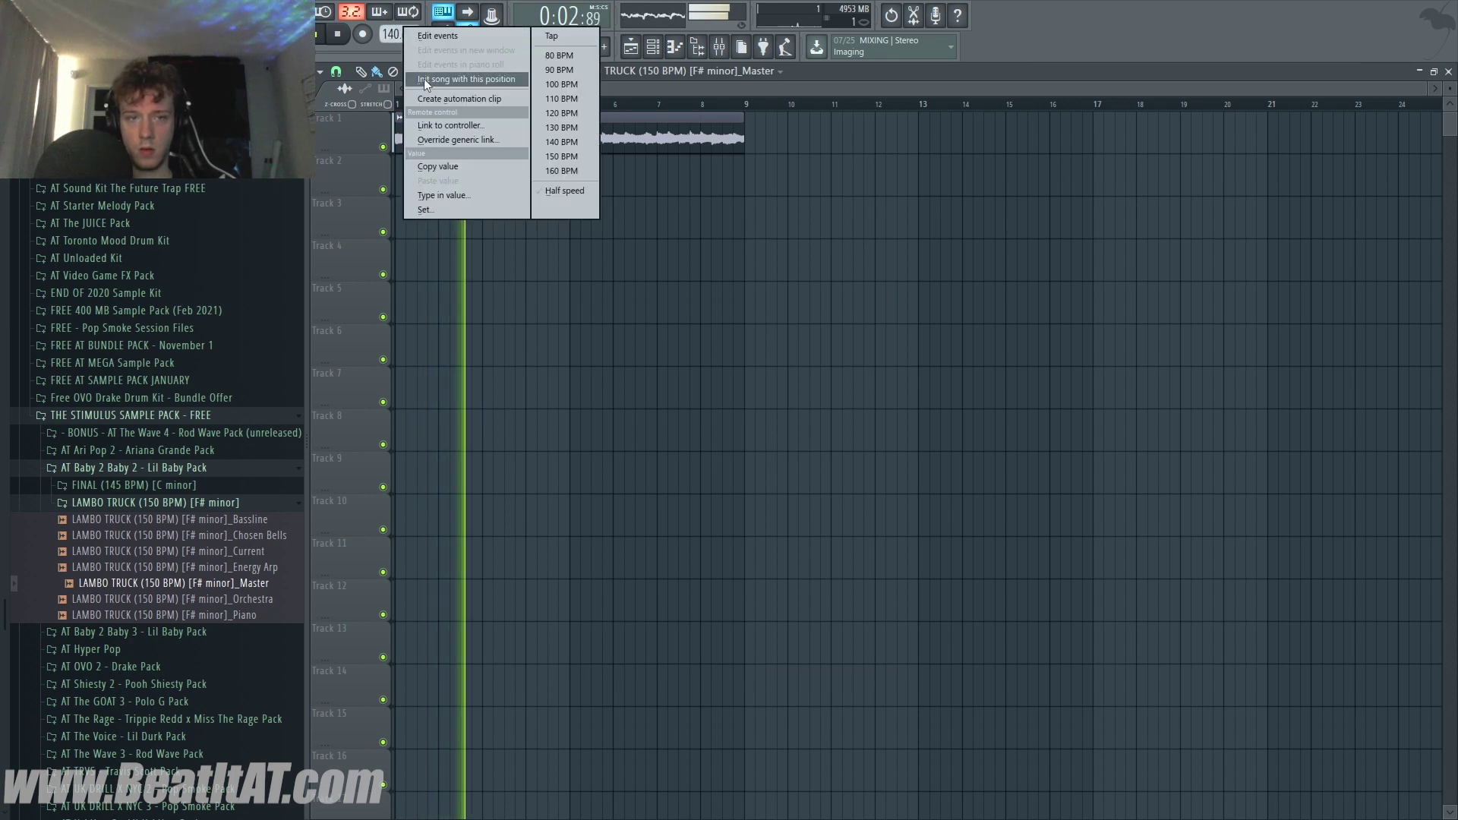
pyautogui.click(423, 196)
pyautogui.rightClick(400, 37)
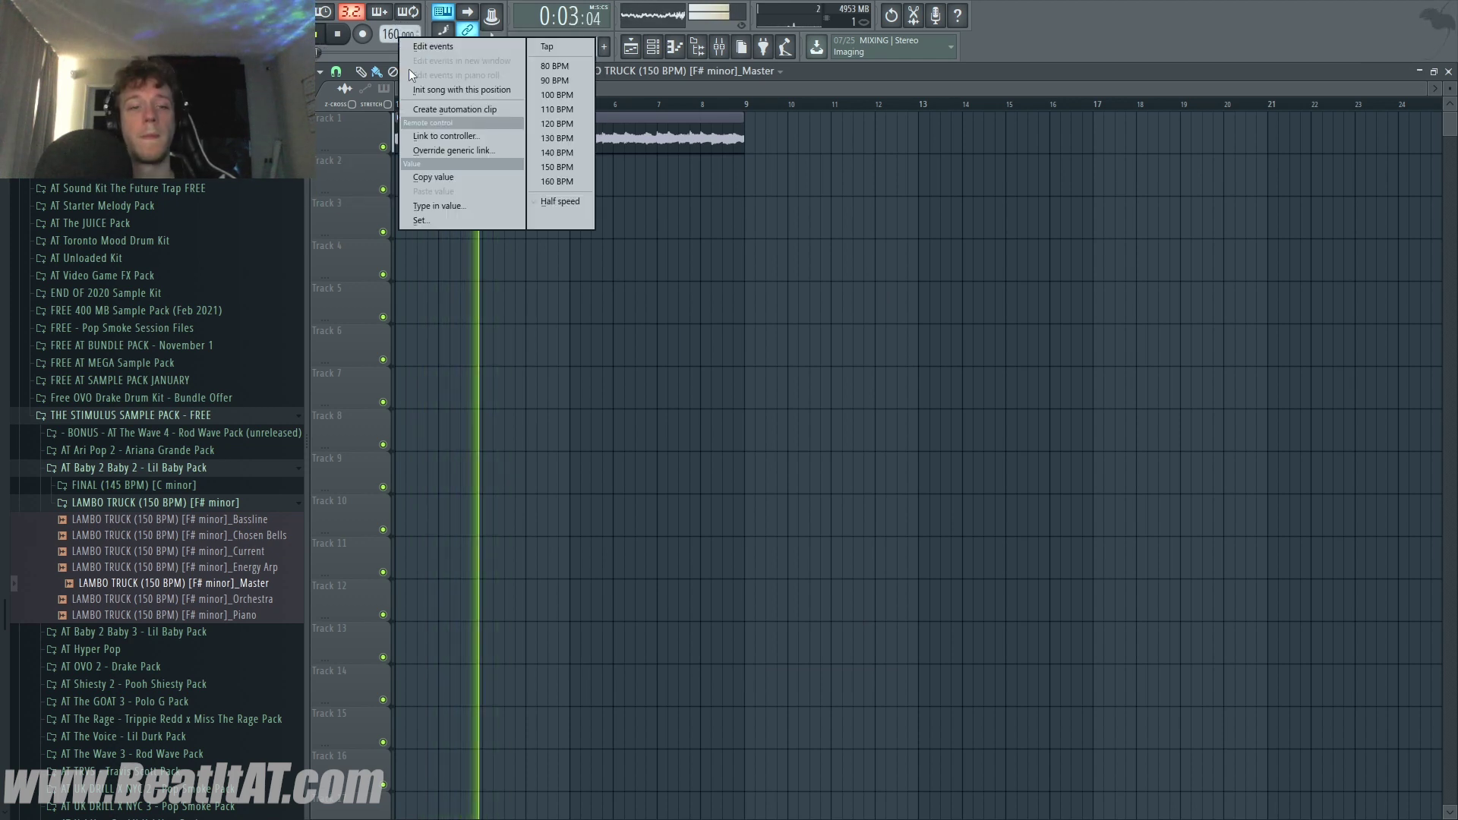
pyautogui.click(450, 206)
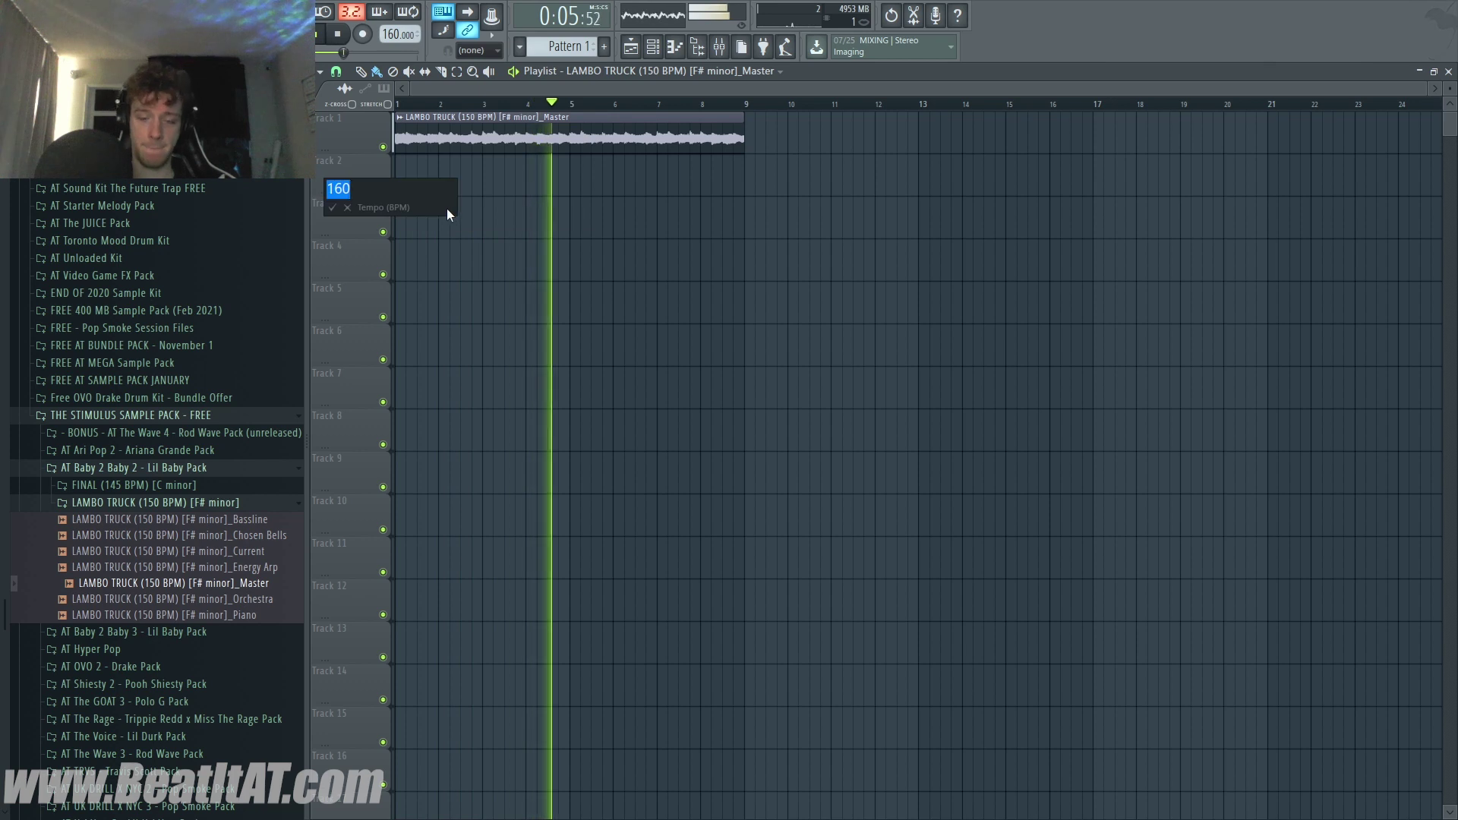
pyautogui.write('180')
pyautogui.press('Return')
pyautogui.press('space')
pyautogui.press('space')
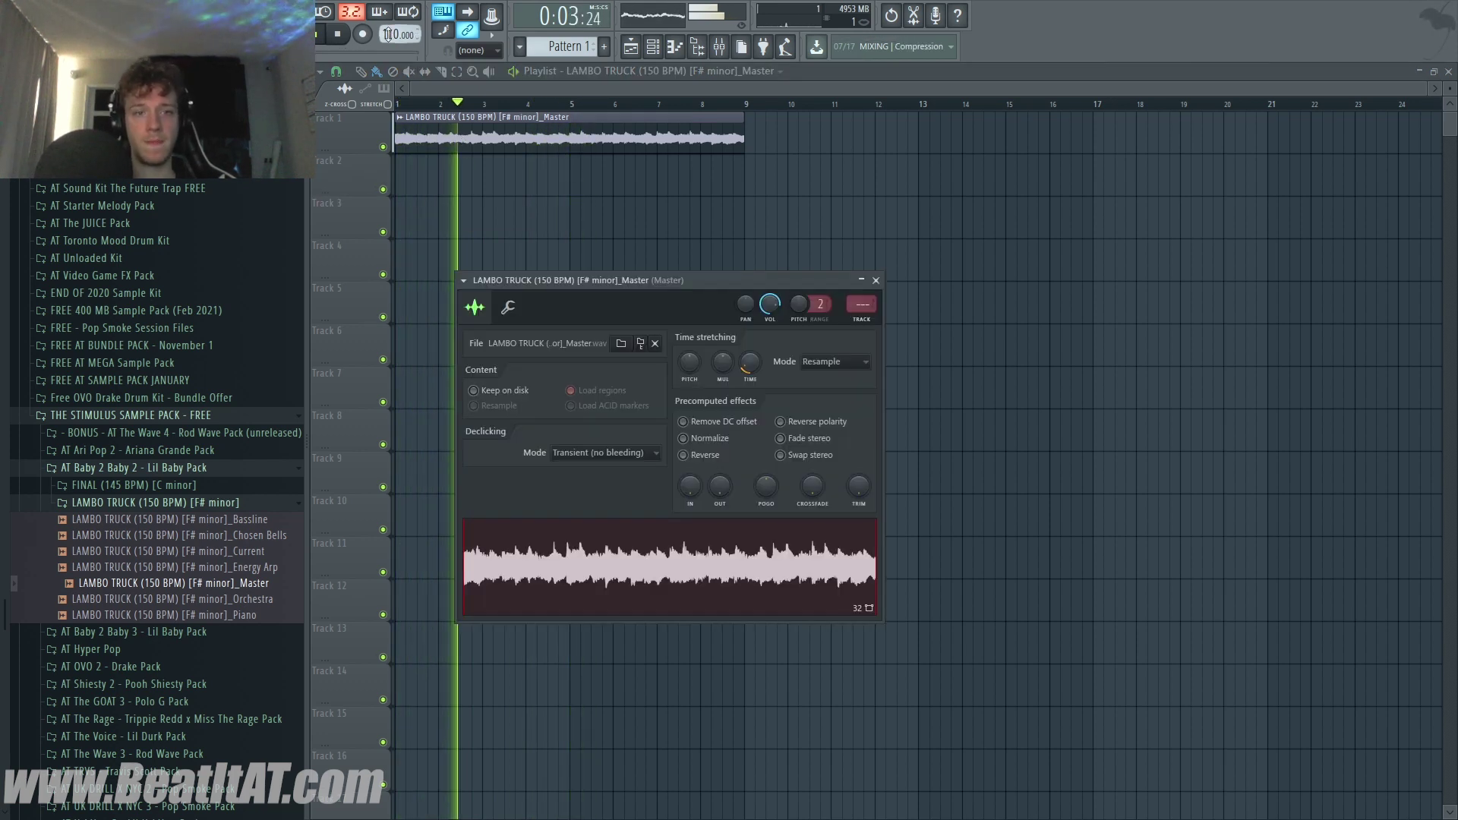
# Set the project tempo to 150 BPM and play back the loop
pyautogui.rightClick(390, 35)
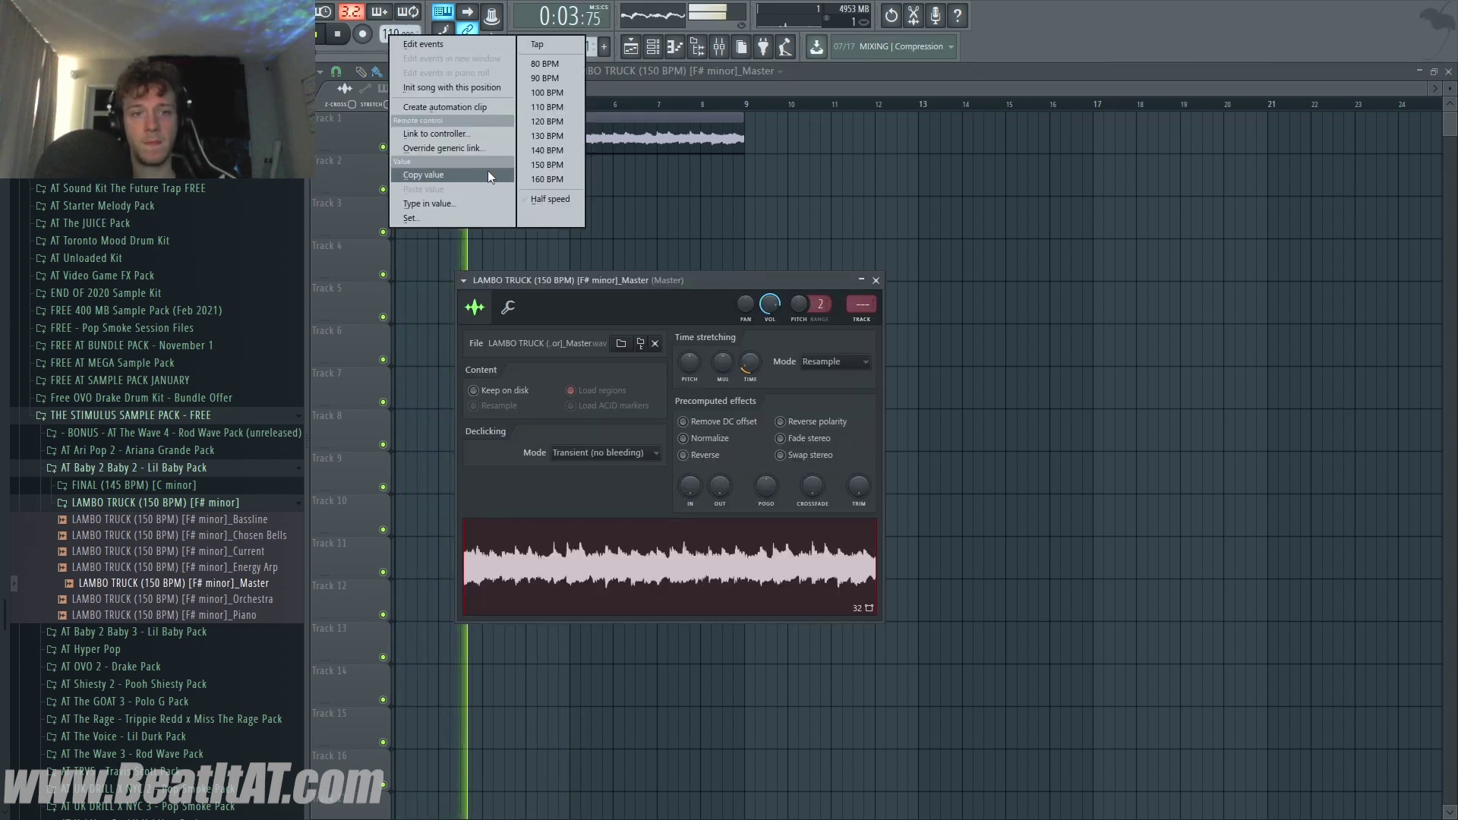
pyautogui.click(547, 164)
pyautogui.press('space')
pyautogui.press('space')
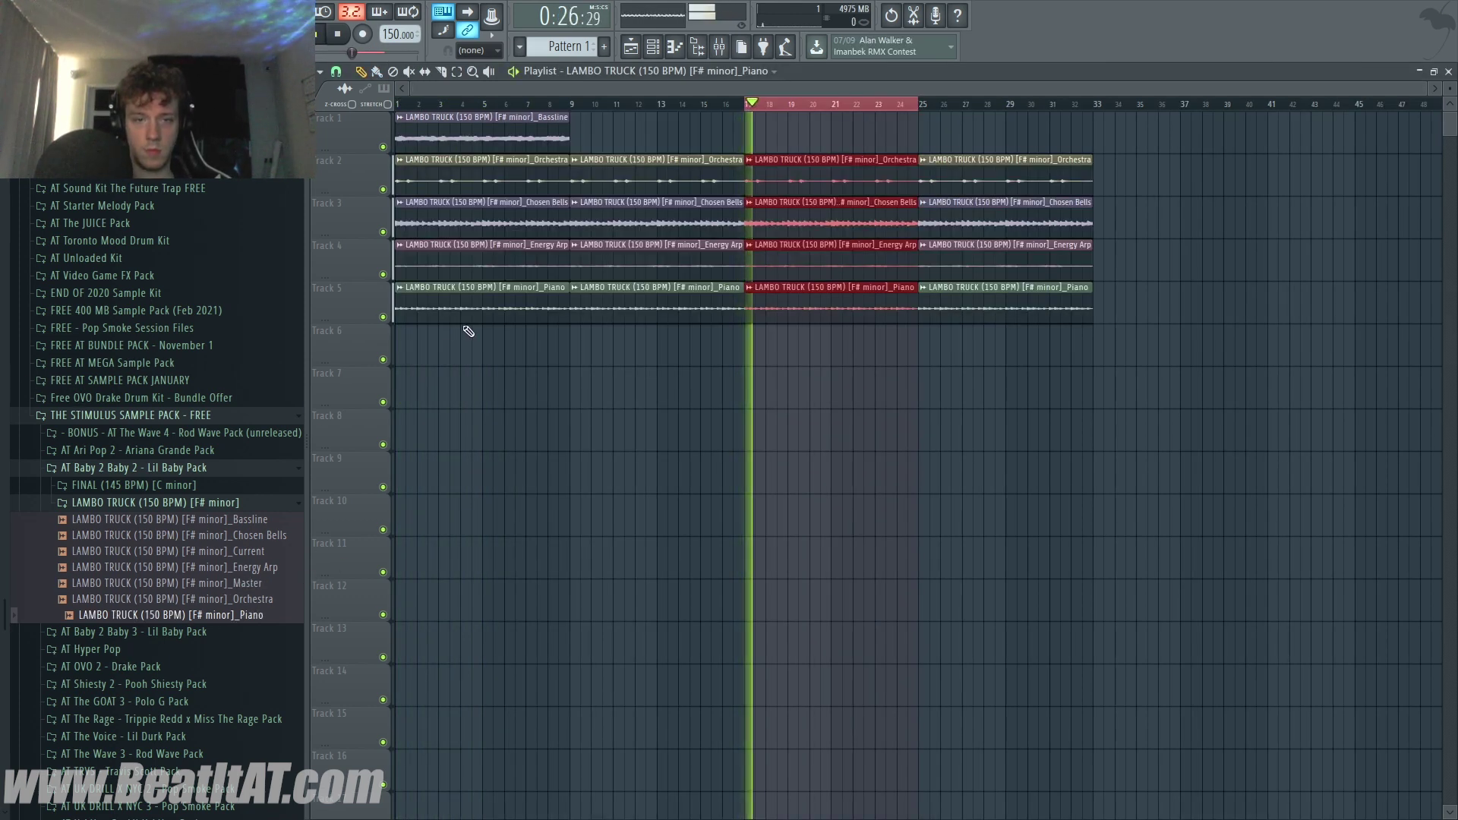
# Solo the Piano, Energy Arp, Chosen Bells and Orchestra tracks in turn to hear each stem alone
pyautogui.rightClick(382, 317)
pyautogui.rightClick(383, 317)
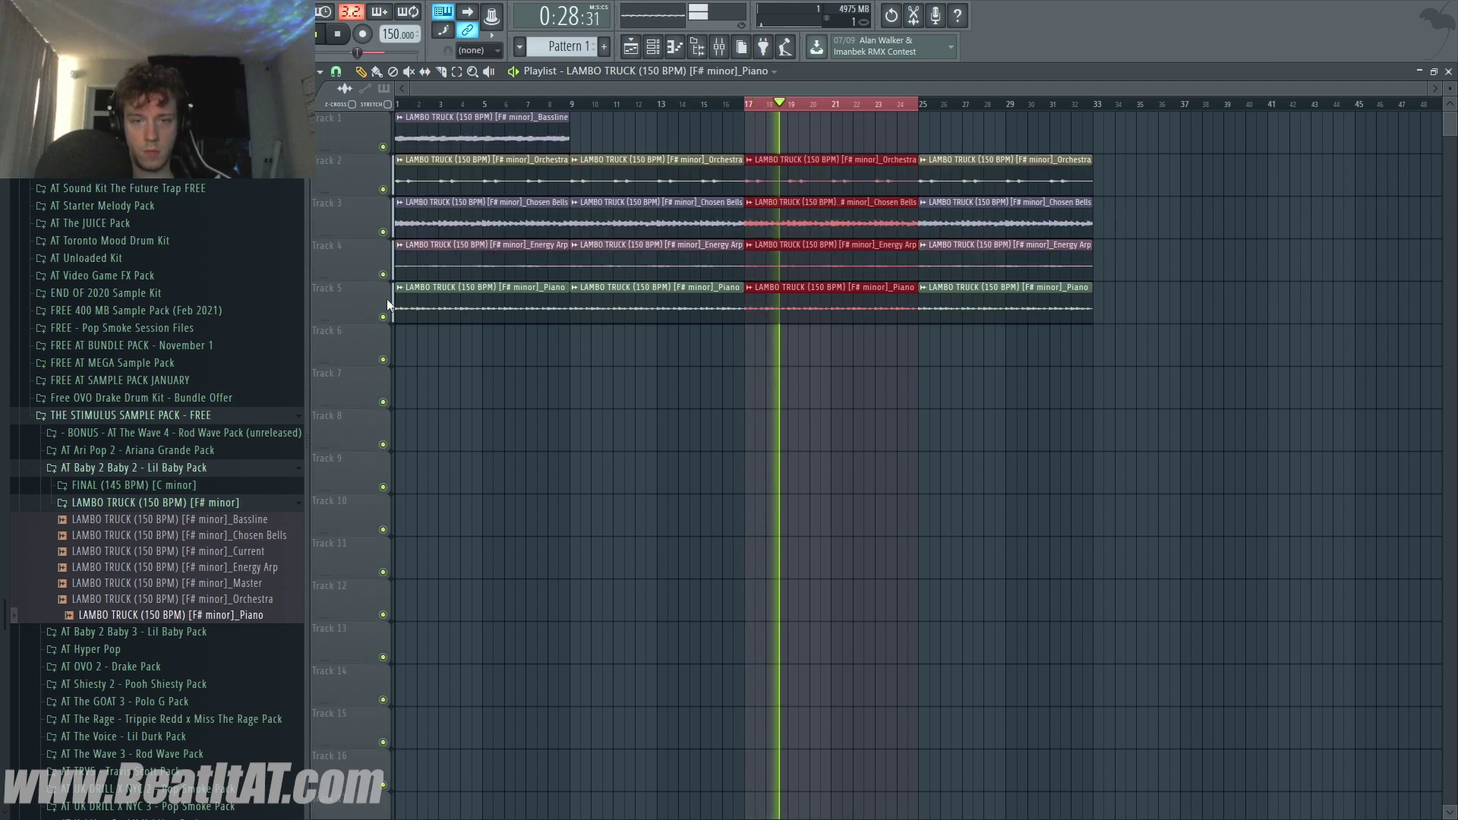
pyautogui.rightClick(391, 286)
pyautogui.rightClick(385, 275)
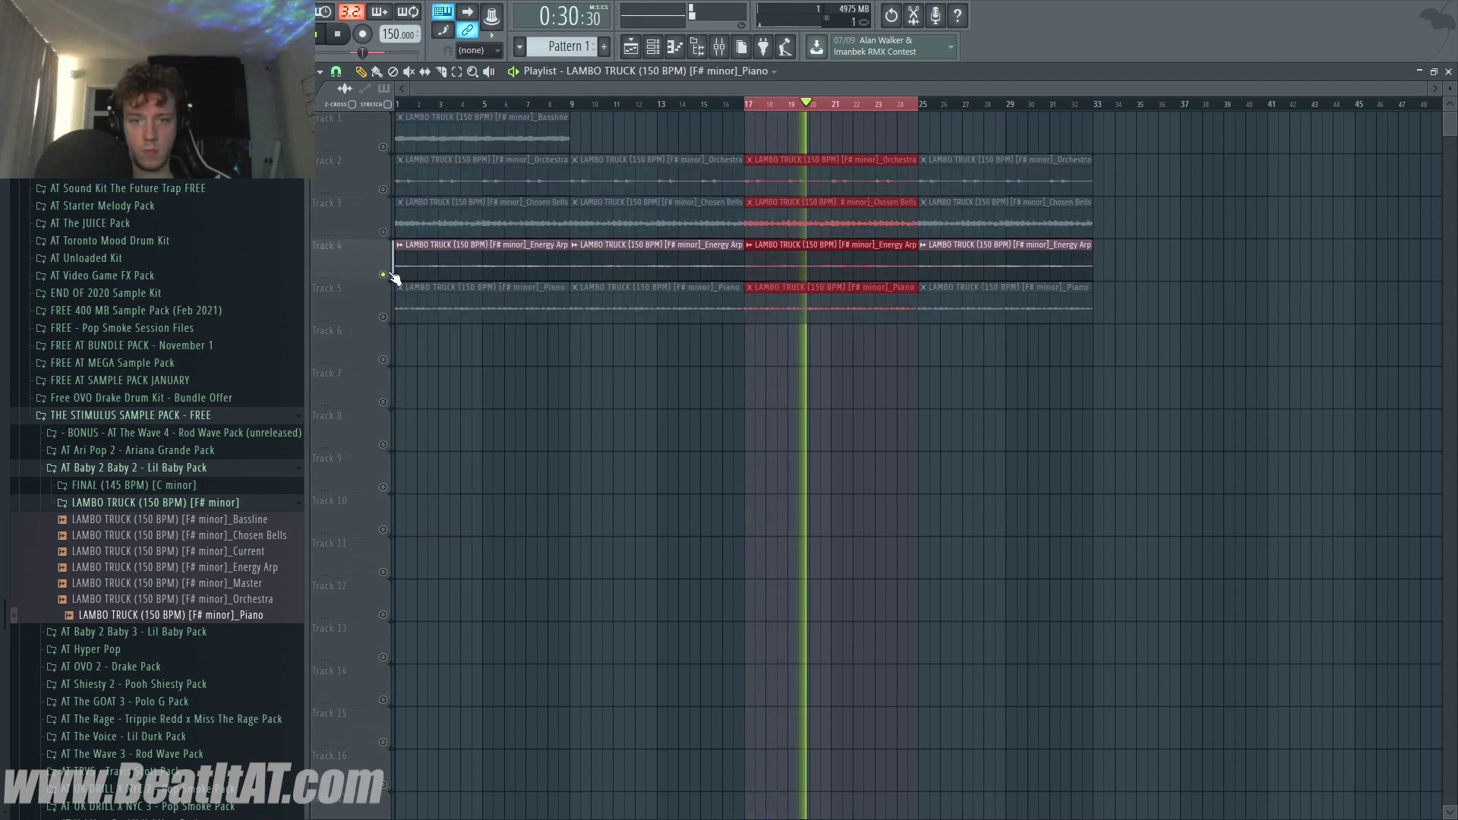
pyautogui.rightClick(385, 275)
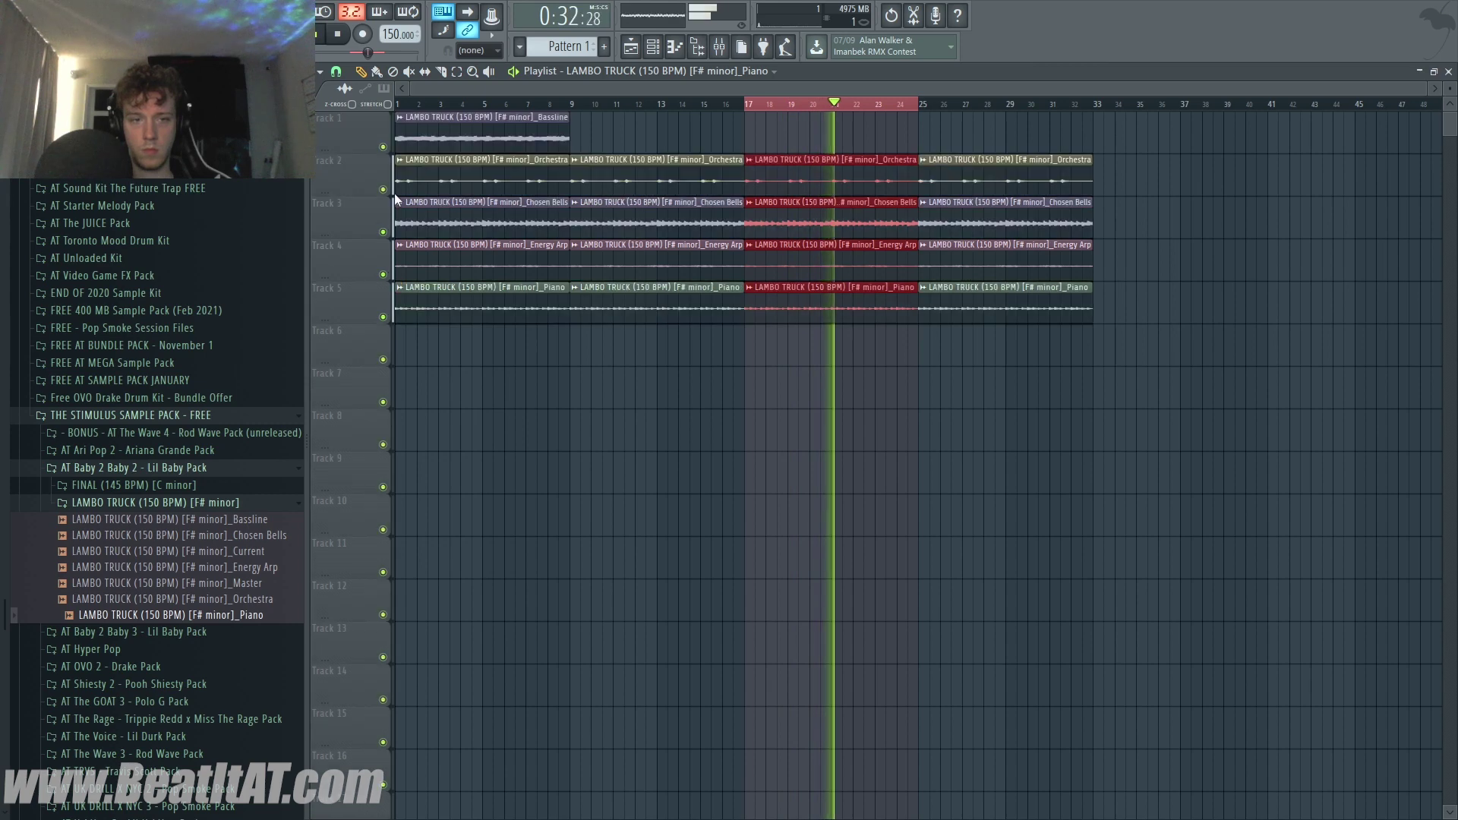
pyautogui.rightClick(384, 231)
pyautogui.rightClick(384, 231)
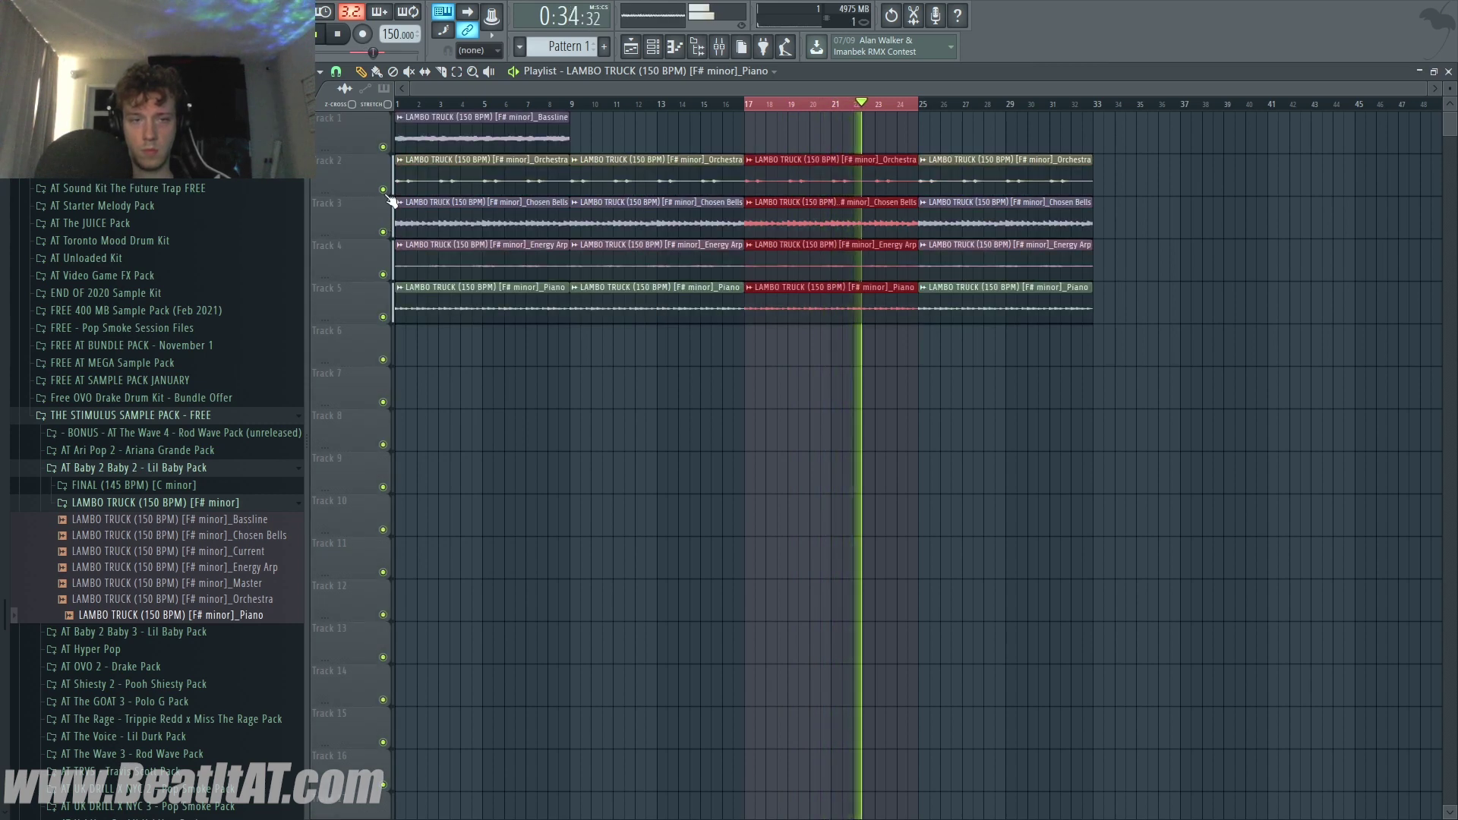
pyautogui.rightClick(385, 191)
pyautogui.rightClick(385, 191)
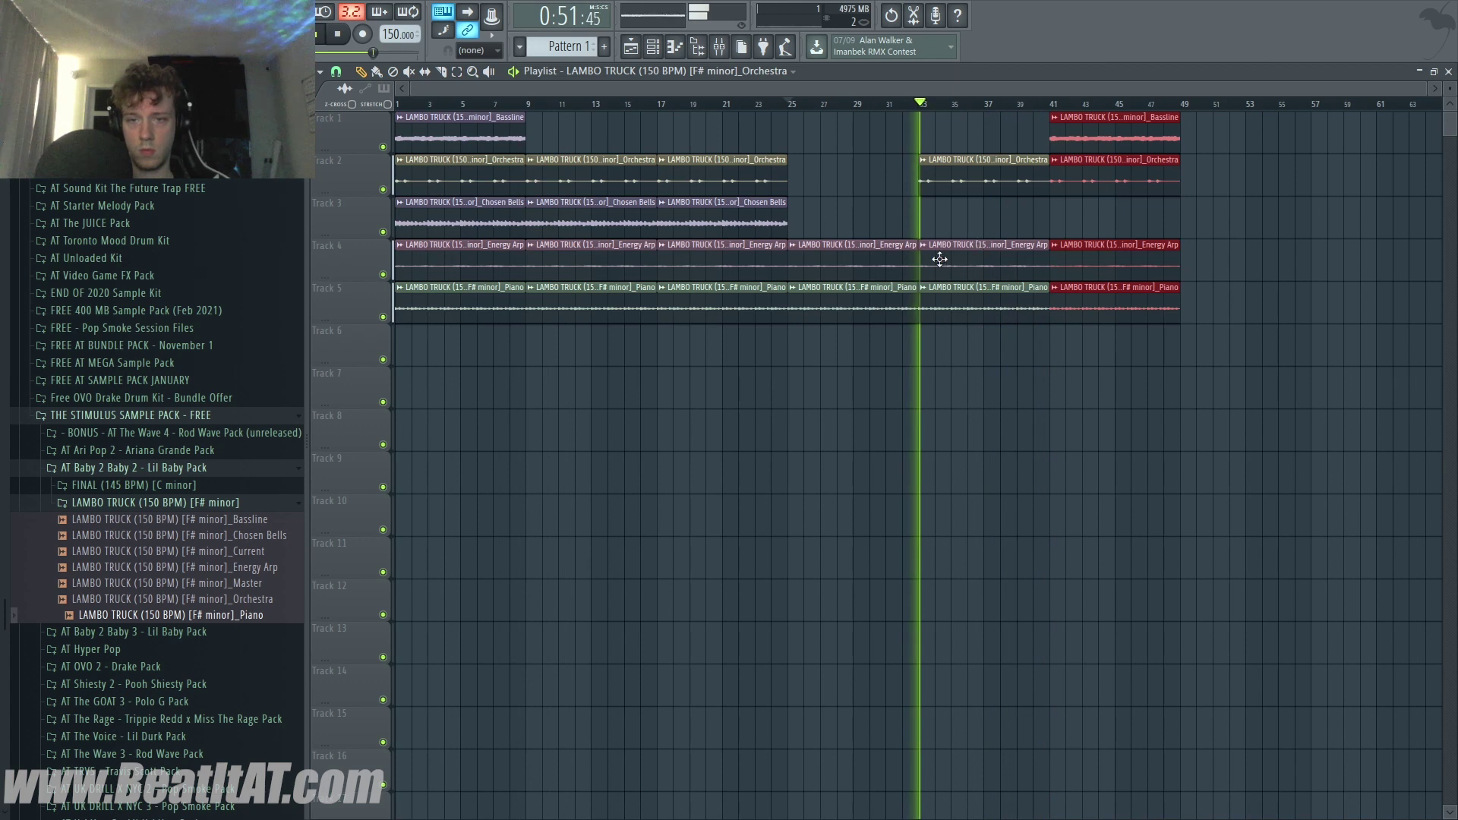
# Copy the Orchestra, Chosen Bells, Energy Arp and Piano clips from bars 9–25 to bars 49–65
pyautogui.moveTo(559, 153); pyautogui.dragTo(747, 383)
pyautogui.moveTo(612, 243); pyautogui.dragTo(1237, 262)
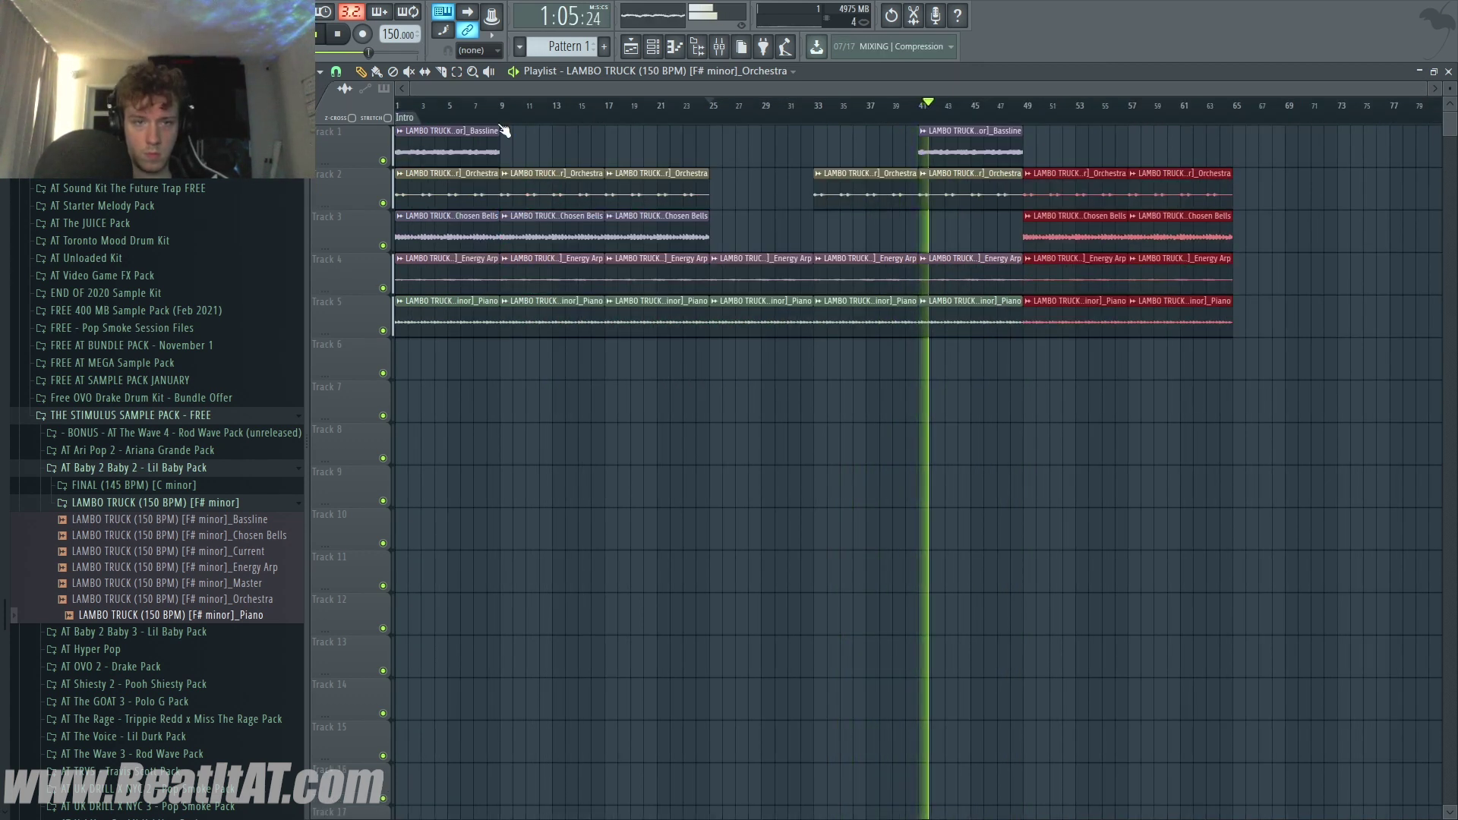
# Add a Chorus marker at bar 9 and a Verse marker at bar 25 of the playlist
pyautogui.rightClick(505, 120)
pyautogui.click(507, 130)
pyautogui.write('Chorus')
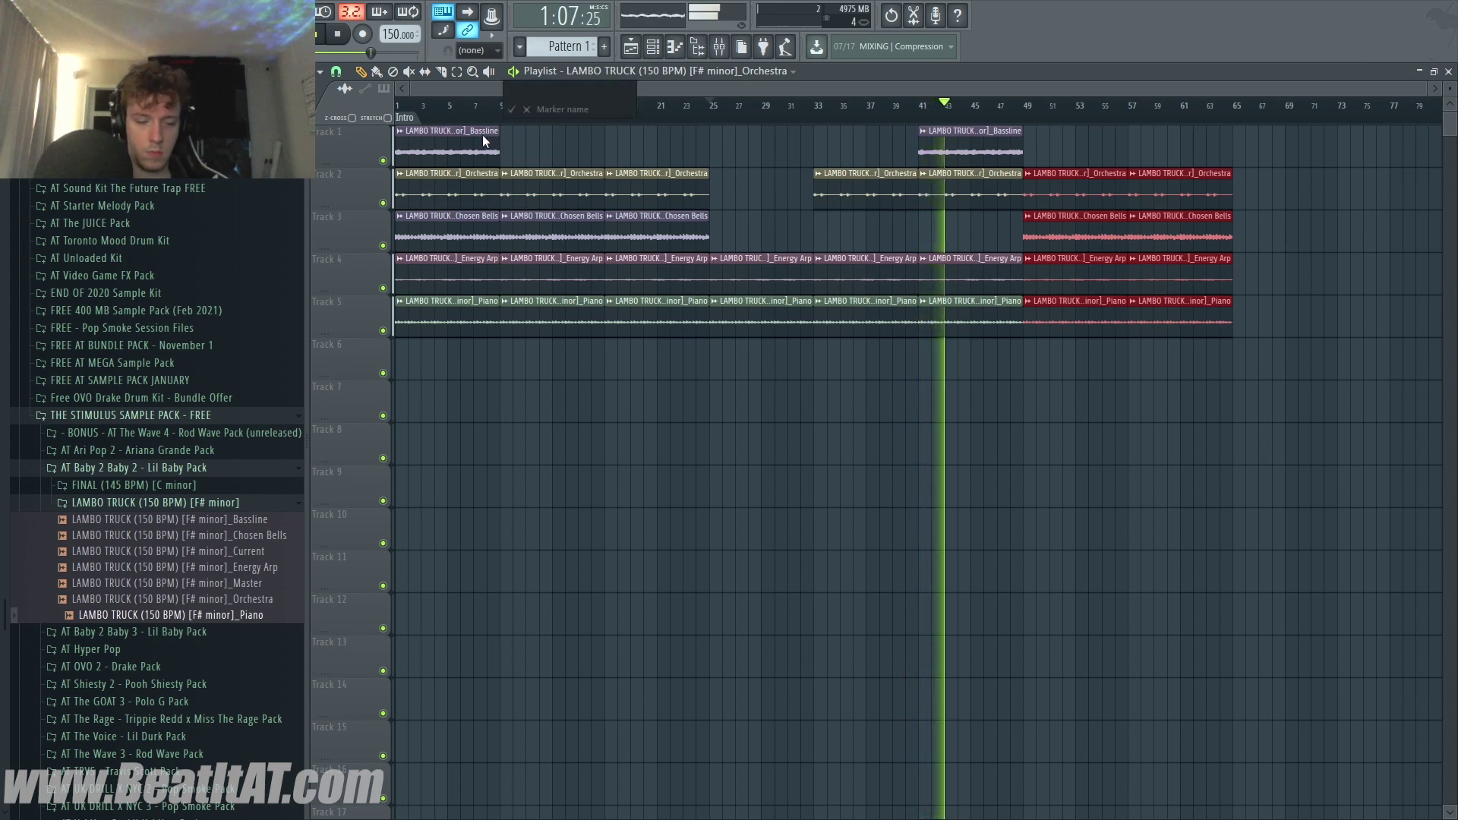
pyautogui.press('Return')
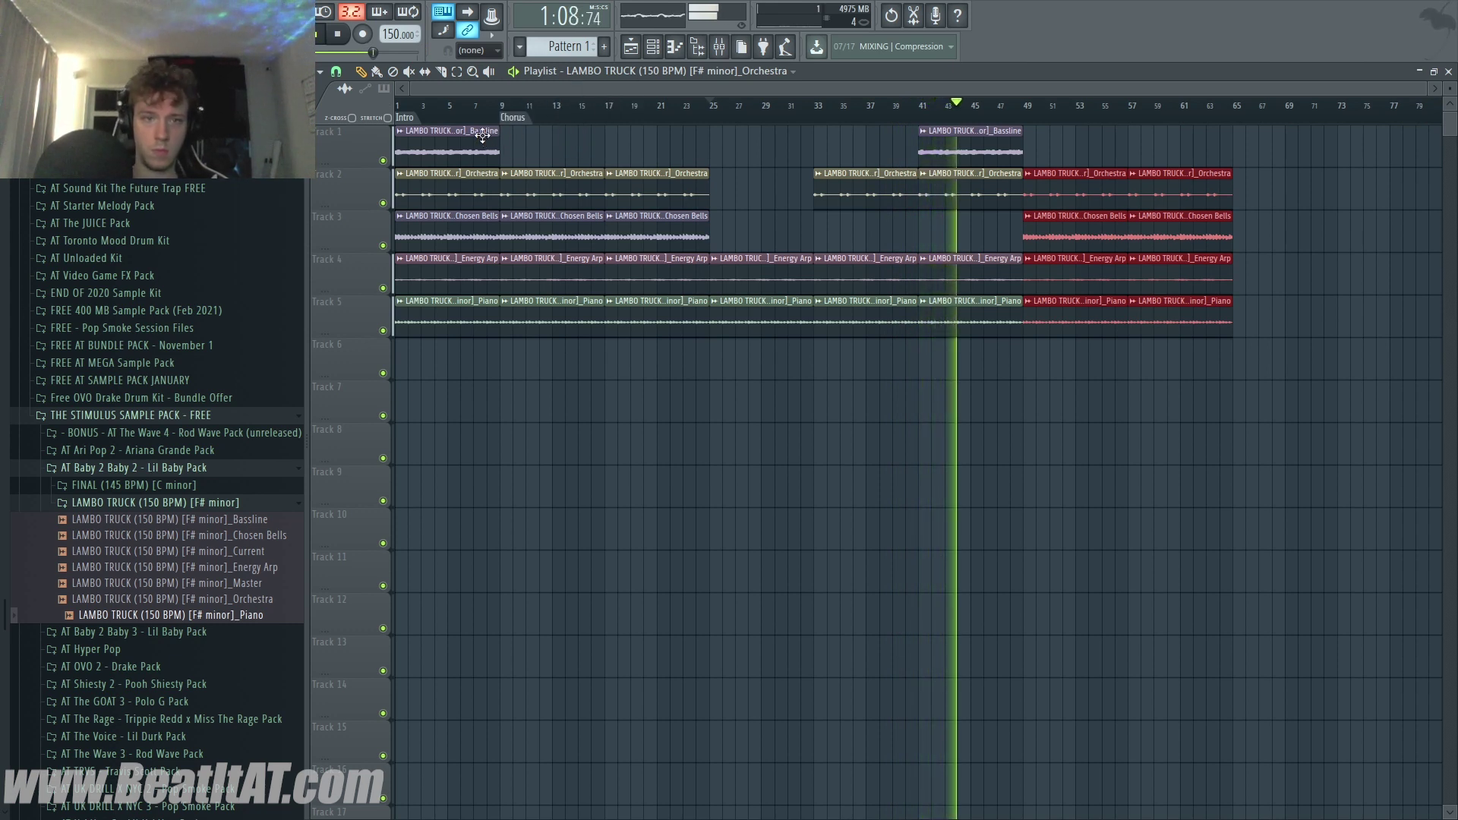
pyautogui.rightClick(713, 119)
pyautogui.click(719, 130)
pyautogui.write('Verse')
pyautogui.press('Return')
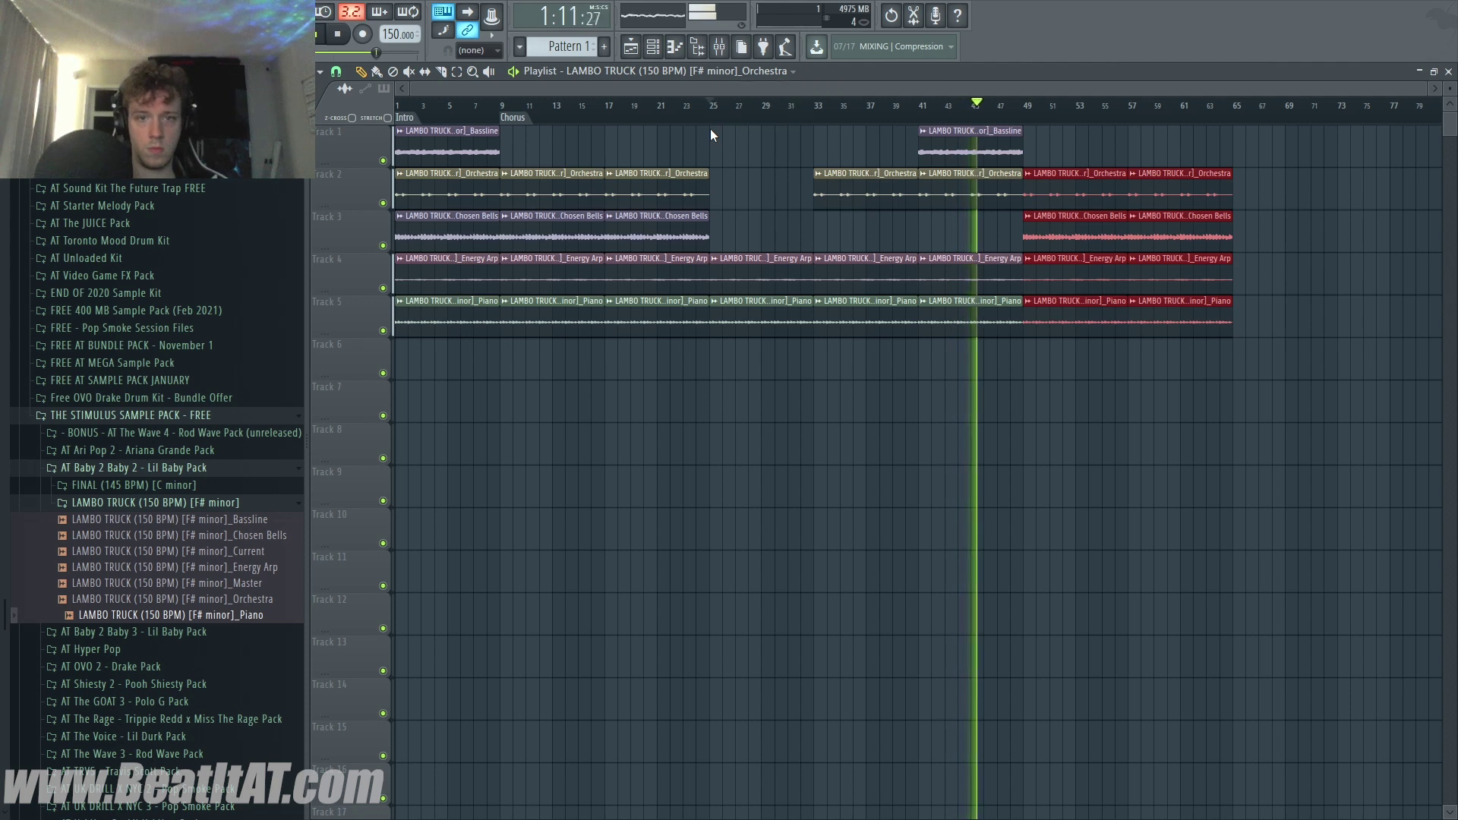
# Add a Bridge marker at bar 41 and a Verse 2 marker at bar 65
pyautogui.rightClick(945, 115)
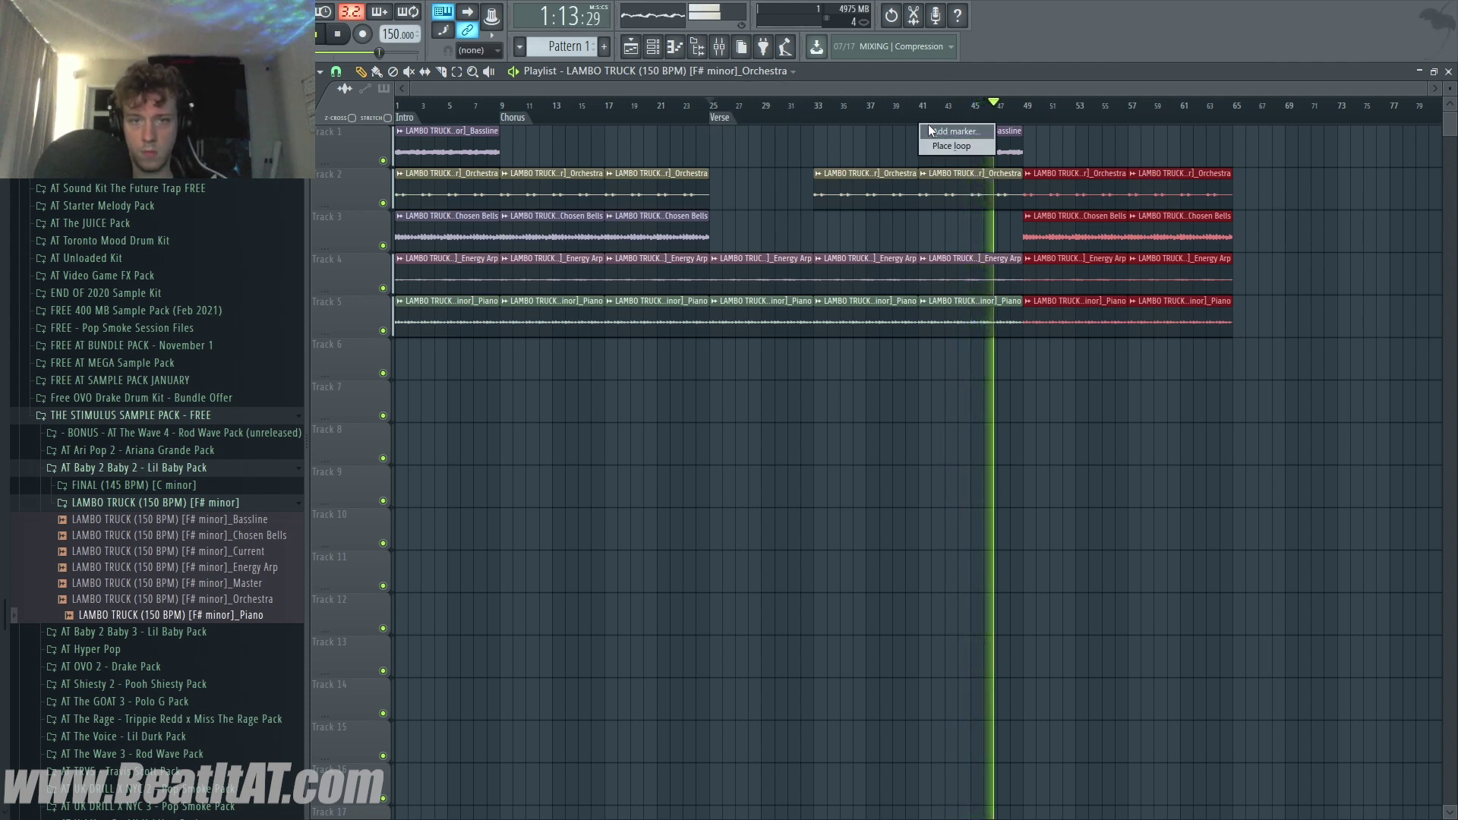
pyautogui.click(926, 130)
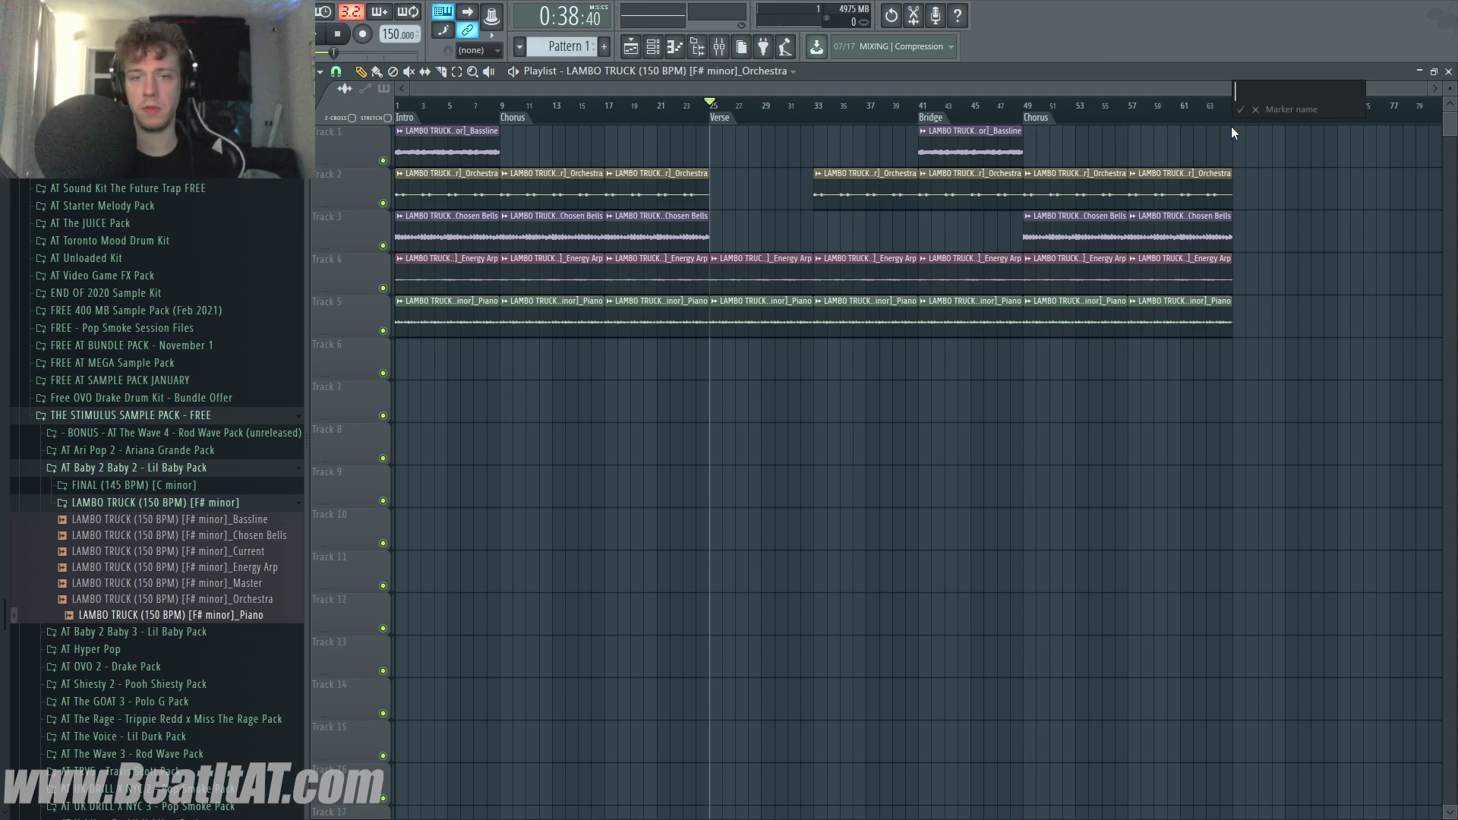
pyautogui.write('Verse 2')
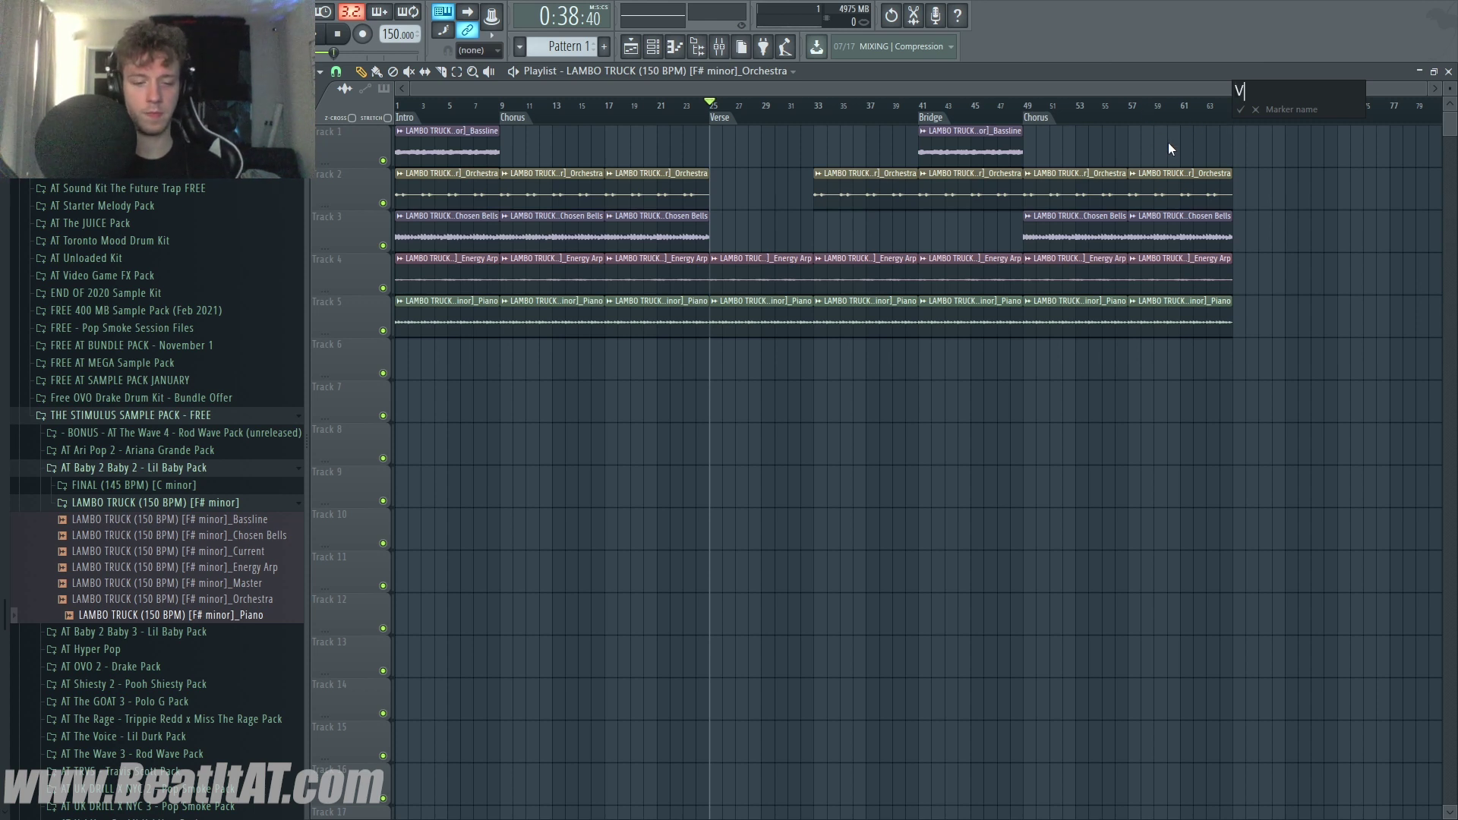
pyautogui.press('Return')
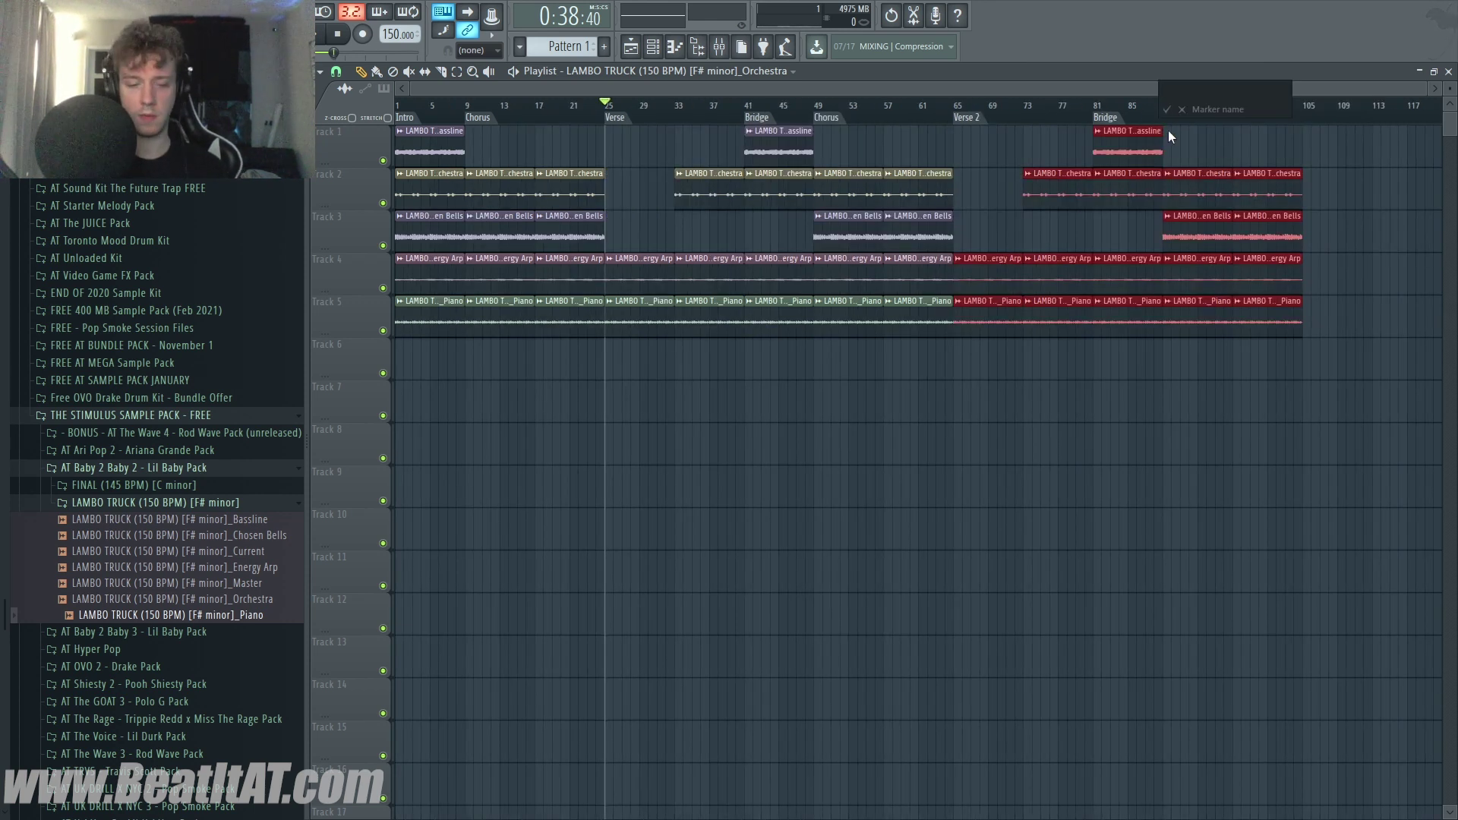
# Name the new marker at bar 89, after the second Bridge, Chorus
pyautogui.write('Cho')
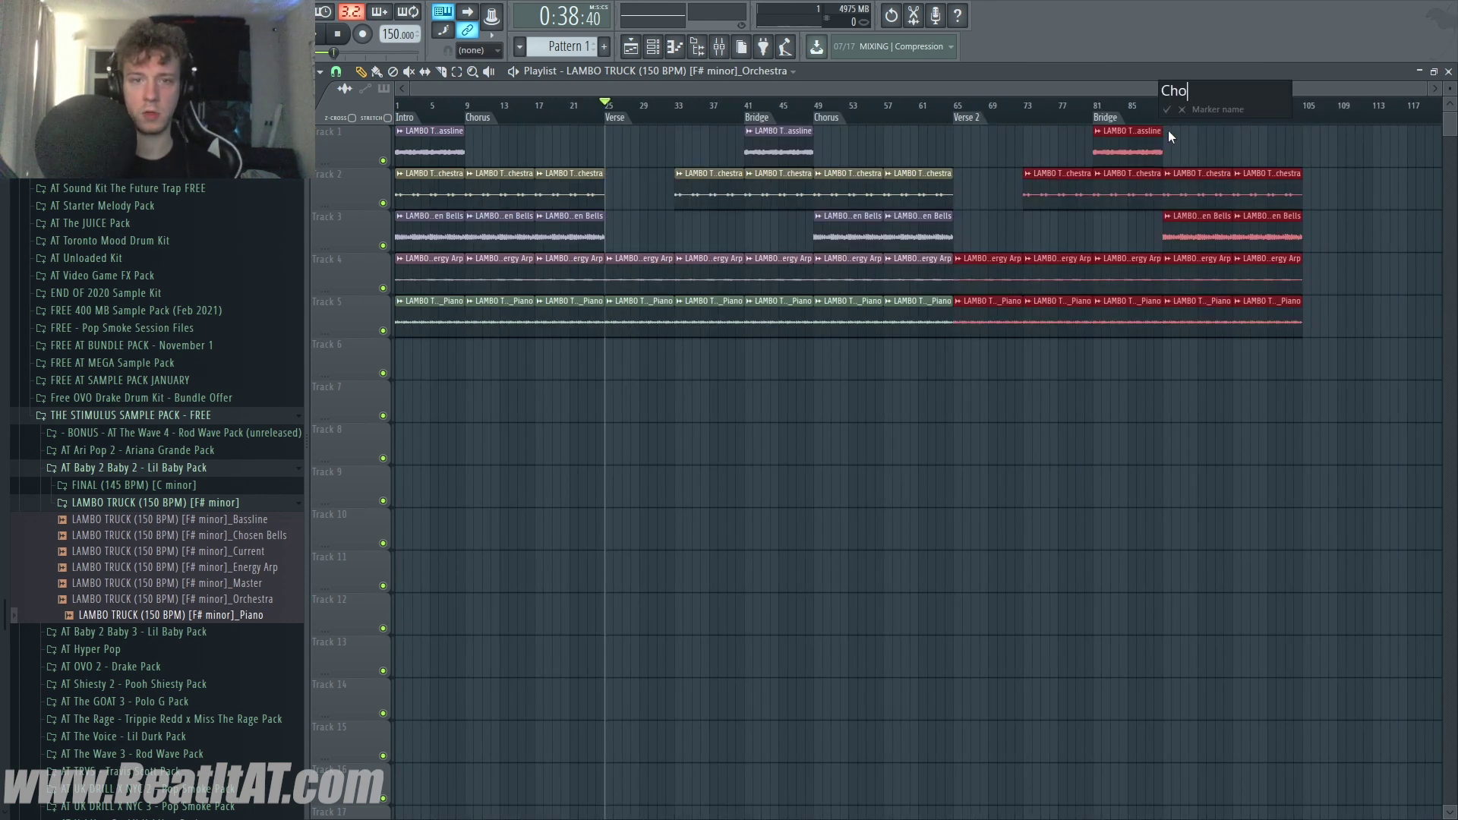
pyautogui.write('rus')
pyautogui.press('Return')
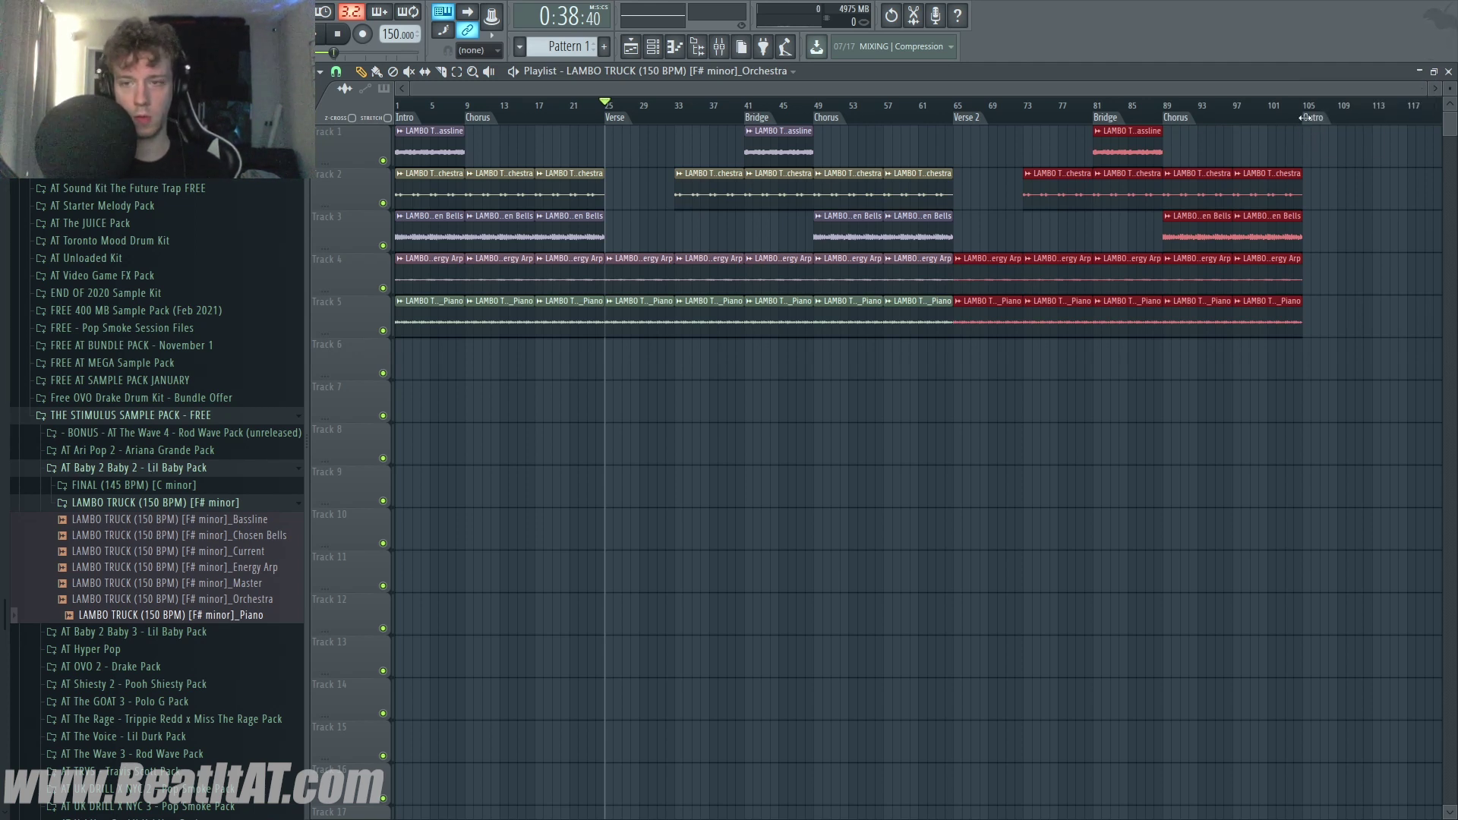
# Fill the Outro from bar 105 with Bassline, Chosen Bells, Energy Arp and Piano clips, and strip Orchestra and Energy Arp from the Intro
pyautogui.click(1287, 258)
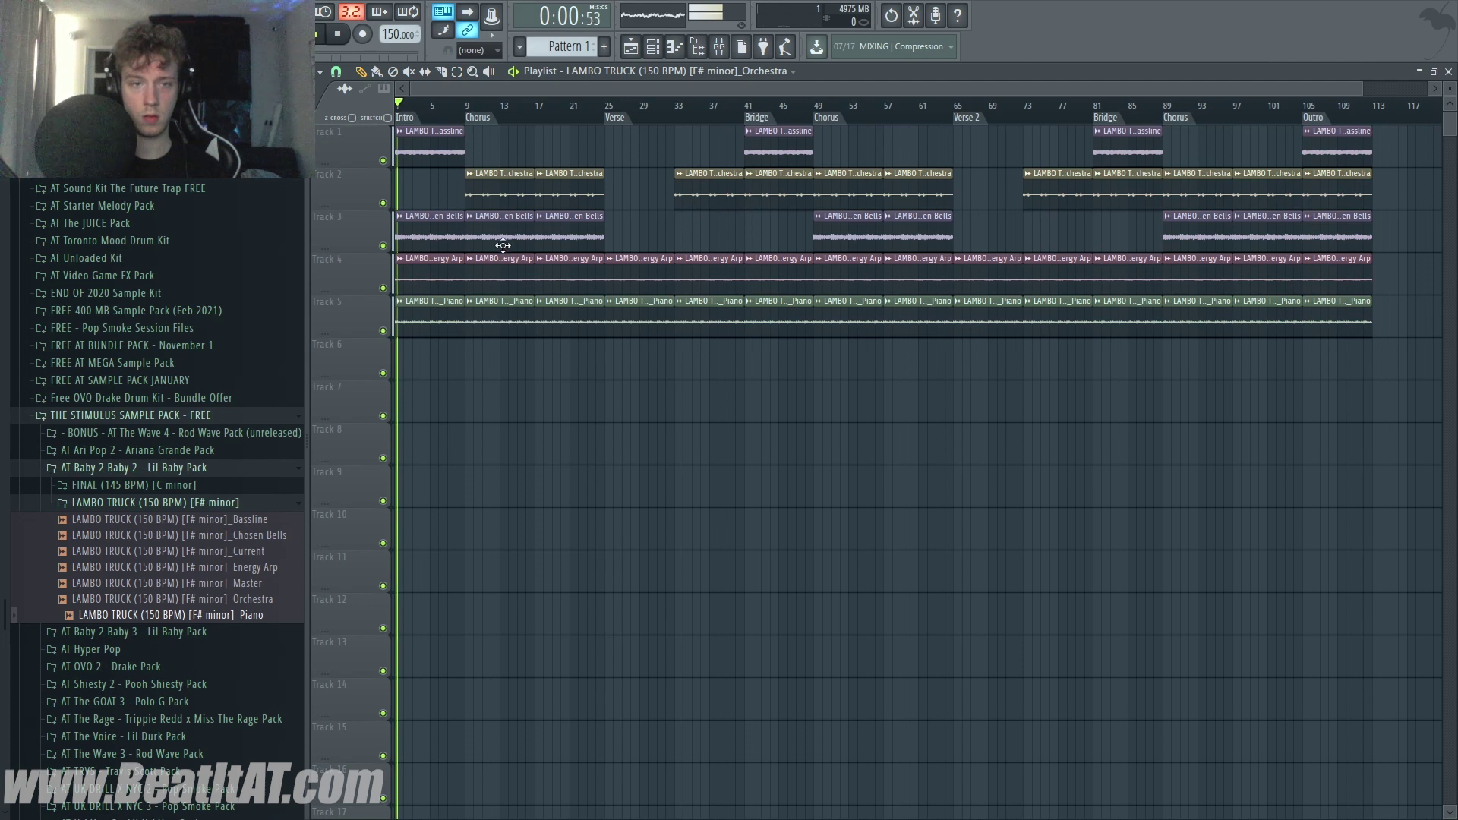
pyautogui.rightClick(461, 272)
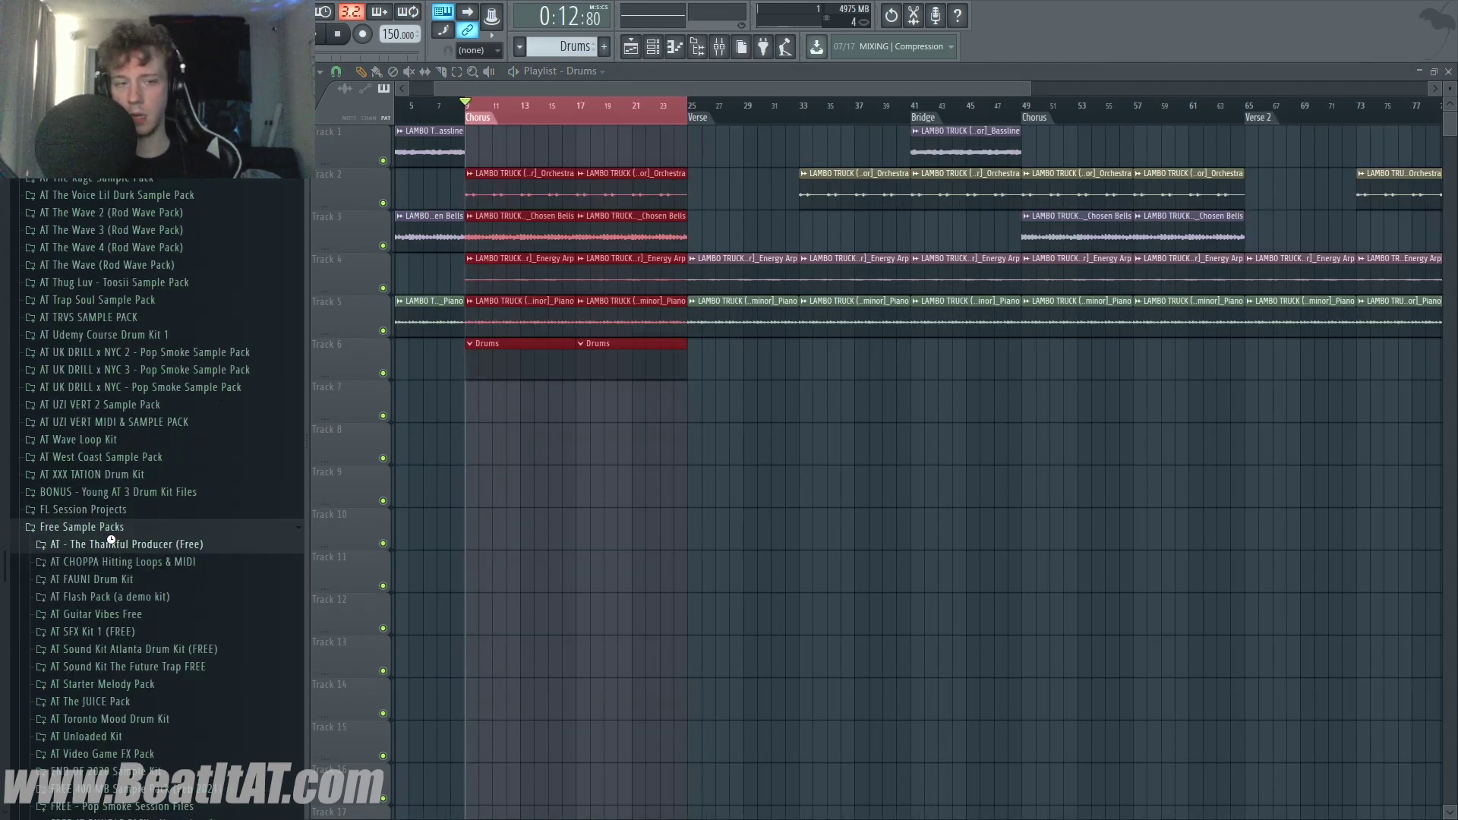
# Collapse the current sample folders and open the Claps folder of Envyral's FRACTAL drum kit in the browser
pyautogui.click(111, 544)
pyautogui.scroll(10, 135, 501)
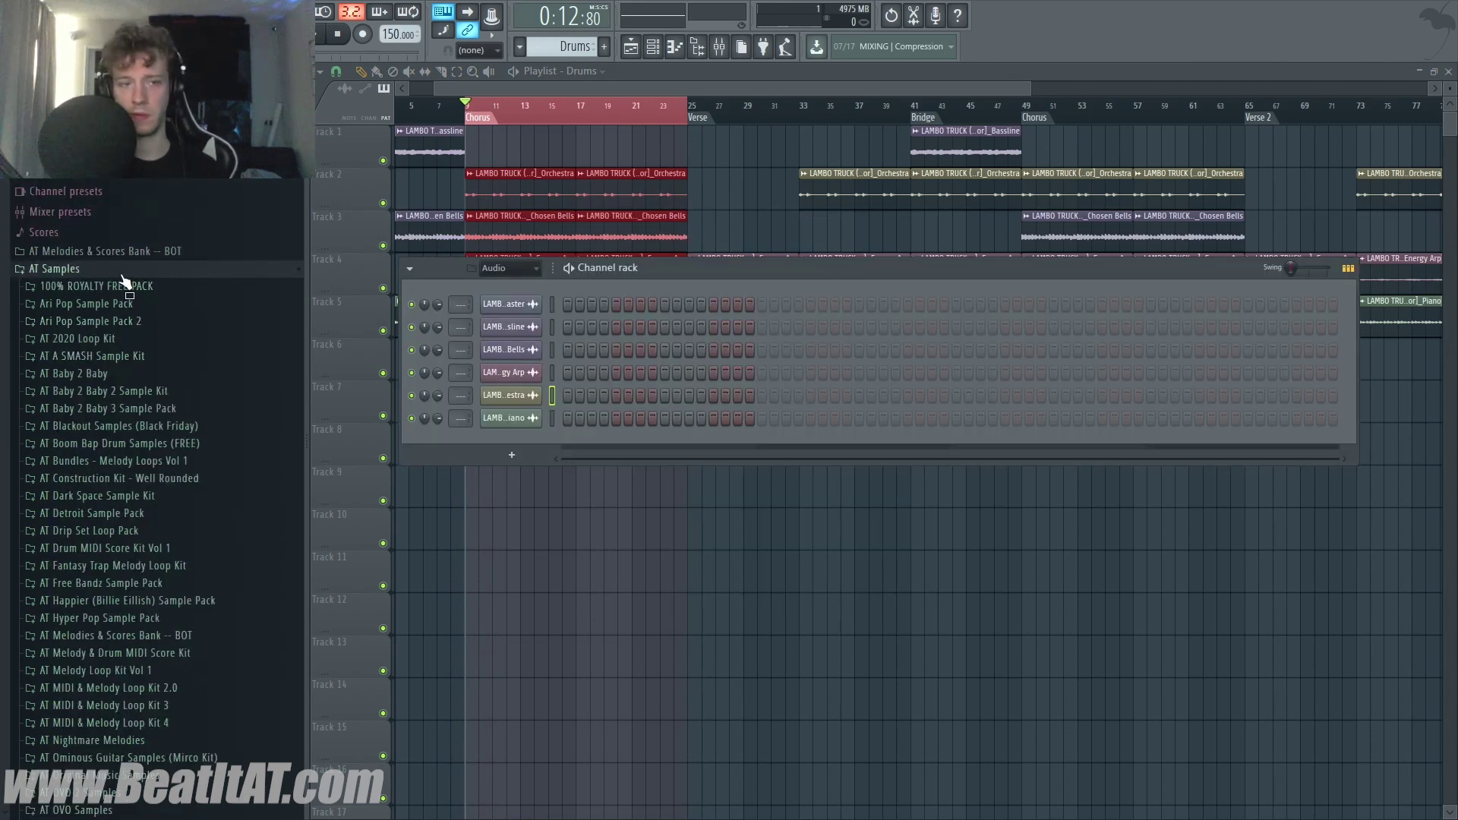
pyautogui.click(123, 274)
pyautogui.click(58, 530)
pyautogui.scroll(-9, 91, 501)
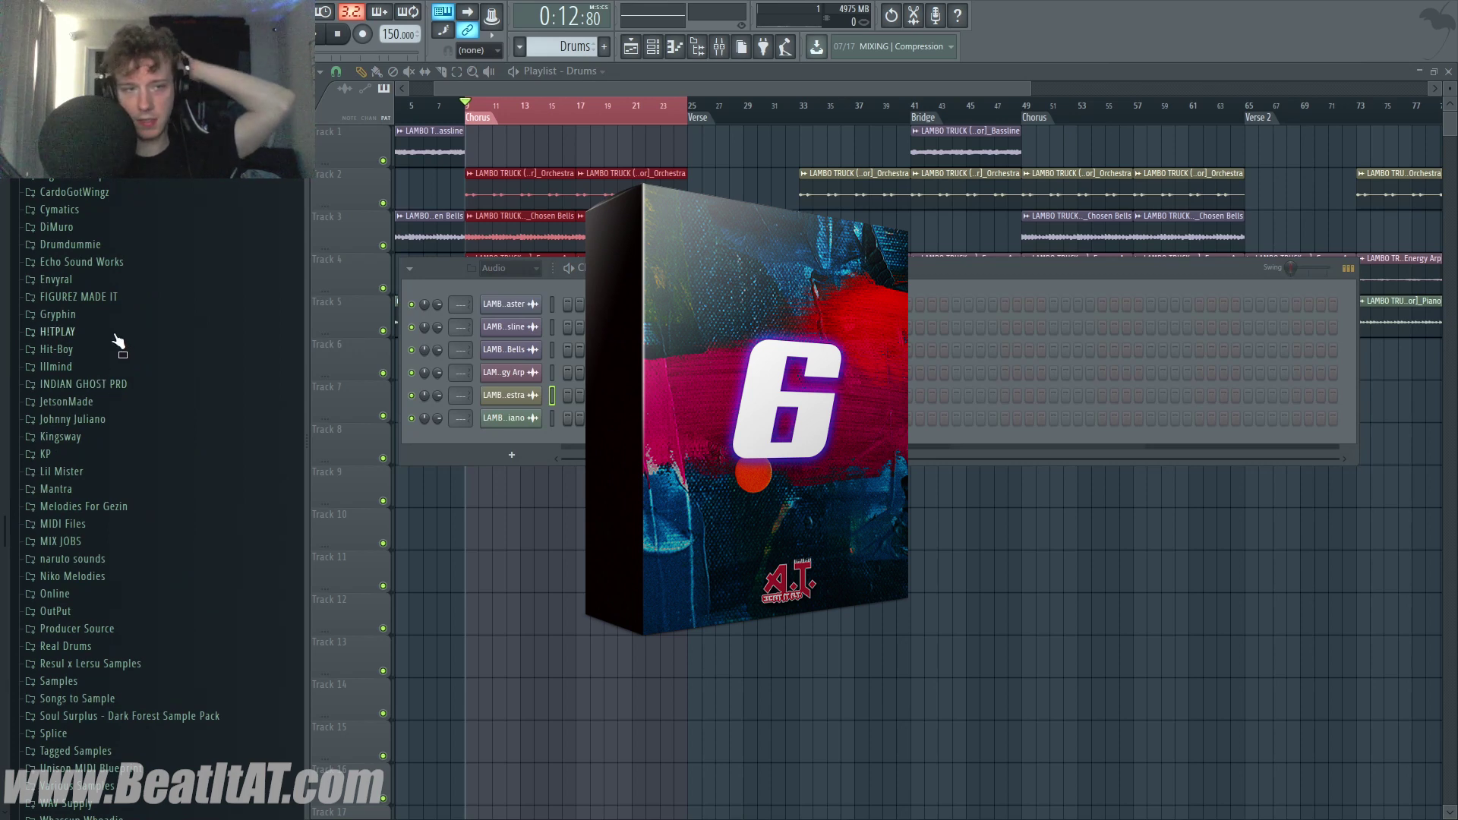
pyautogui.click(55, 280)
pyautogui.click(113, 366)
pyautogui.click(167, 384)
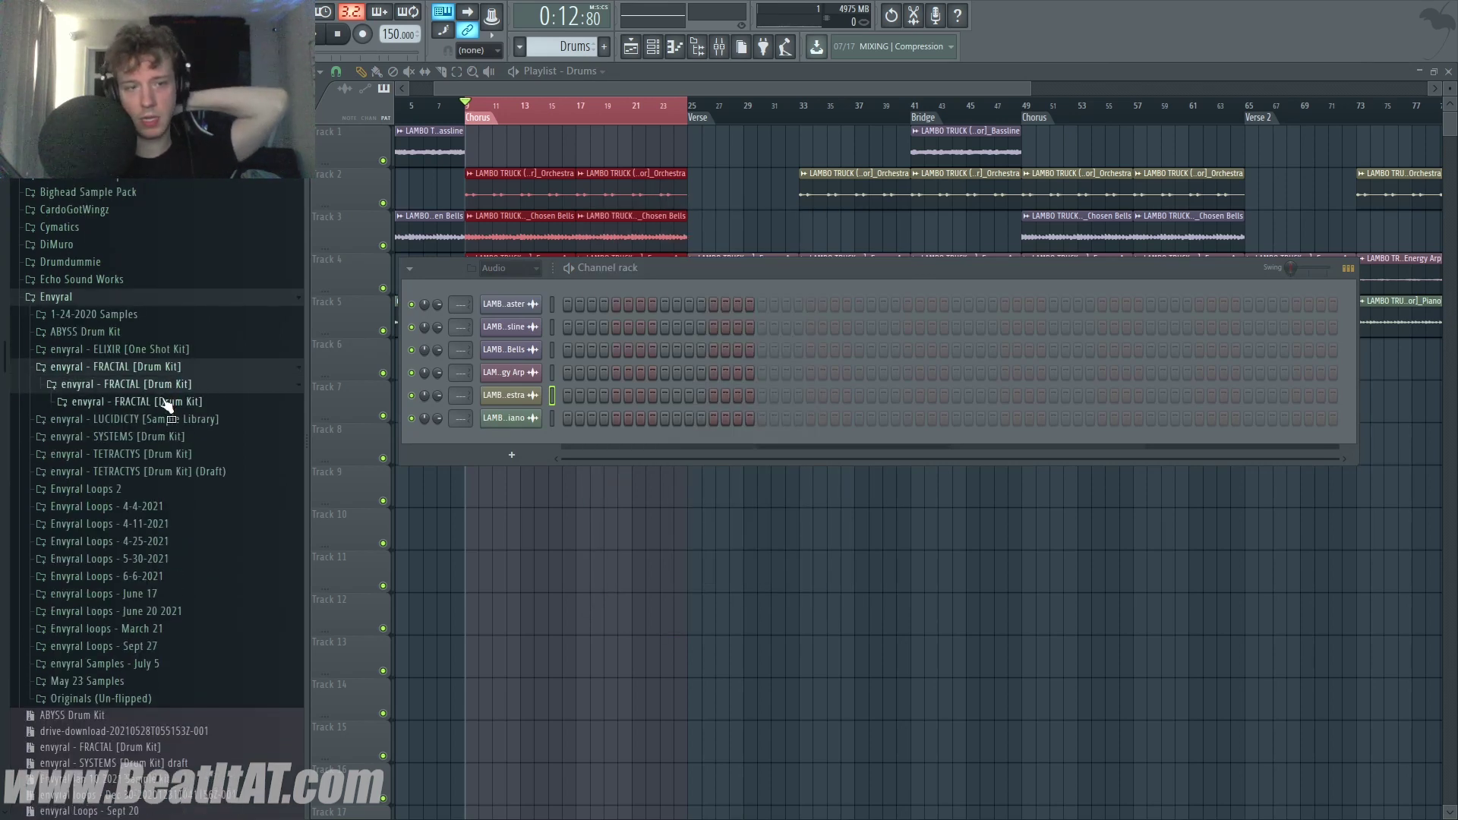
pyautogui.click(164, 401)
pyautogui.click(151, 437)
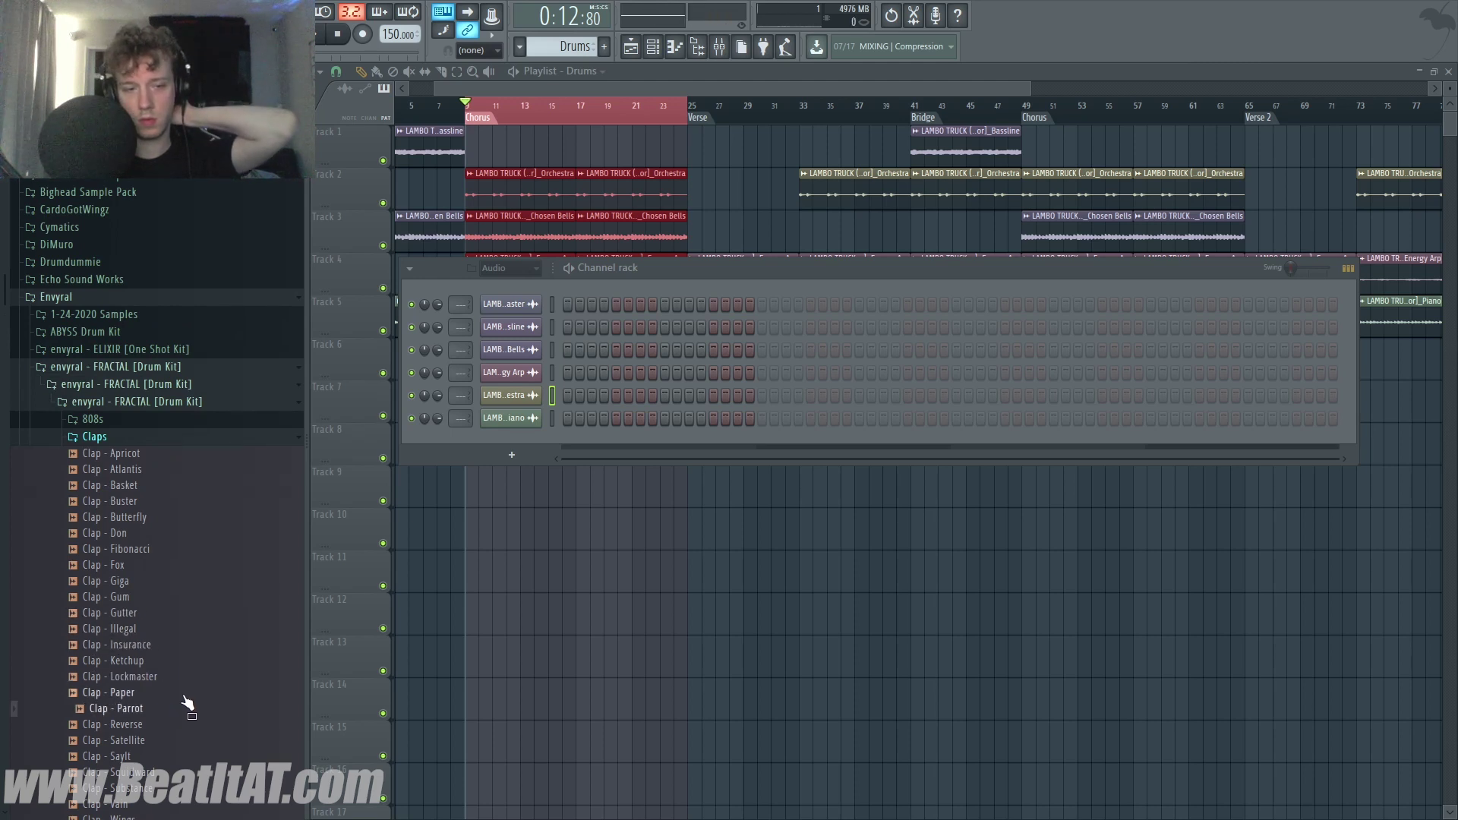
# Add a clap channel to the Drums pattern with hits on steps 9, 25, 41 and 57, using the Clap - Paper sample
pyautogui.moveTo(687, 352); pyautogui.dragTo(556, 367)
pyautogui.press('F6')
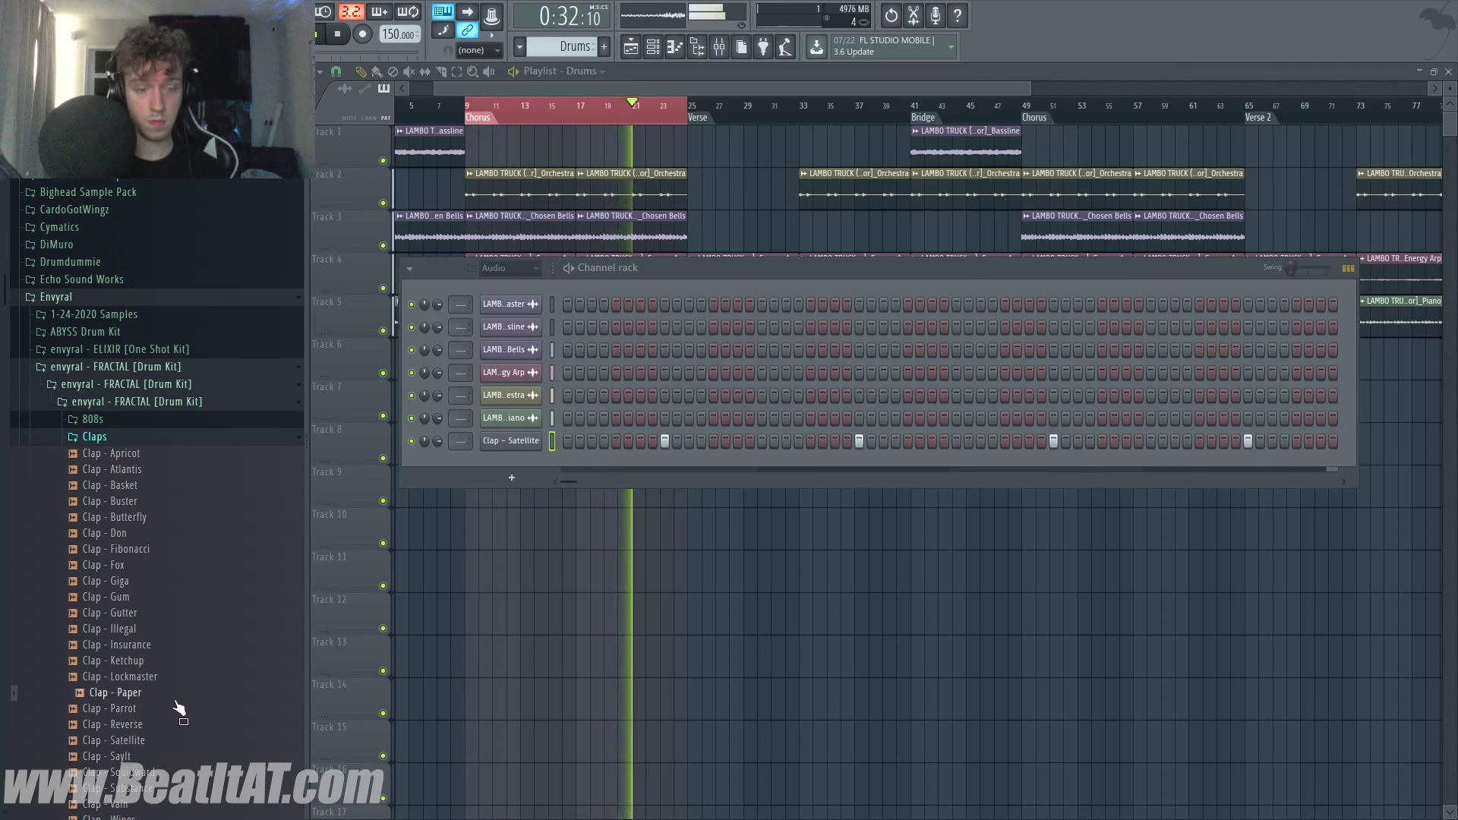
pyautogui.moveTo(225, 660); pyautogui.dragTo(521, 446)
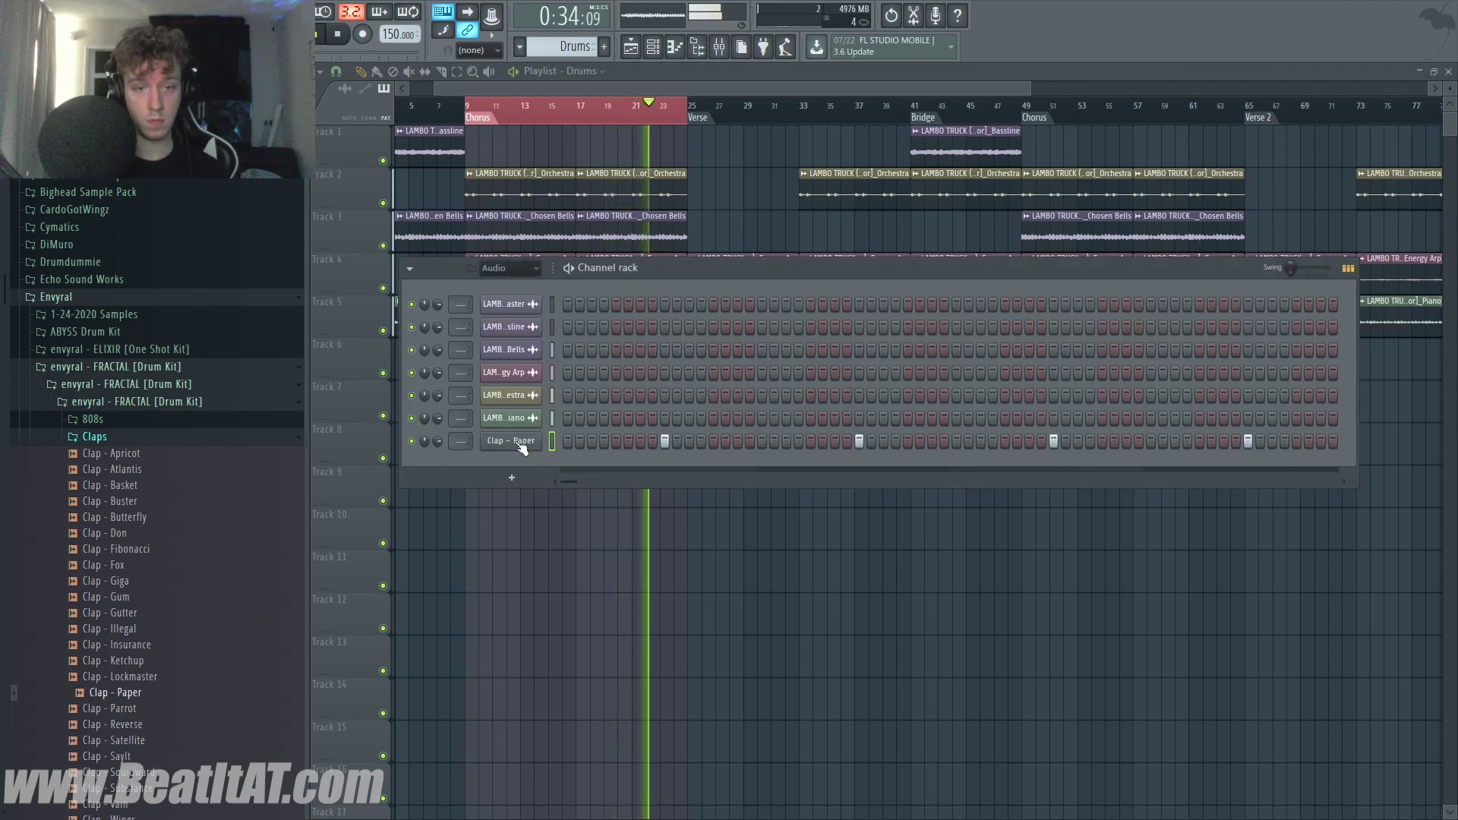
# Load Hi Hat - Parachute from the kit's Hi Hats folder as a new channel with a hit every 4 steps
pyautogui.click(170, 437)
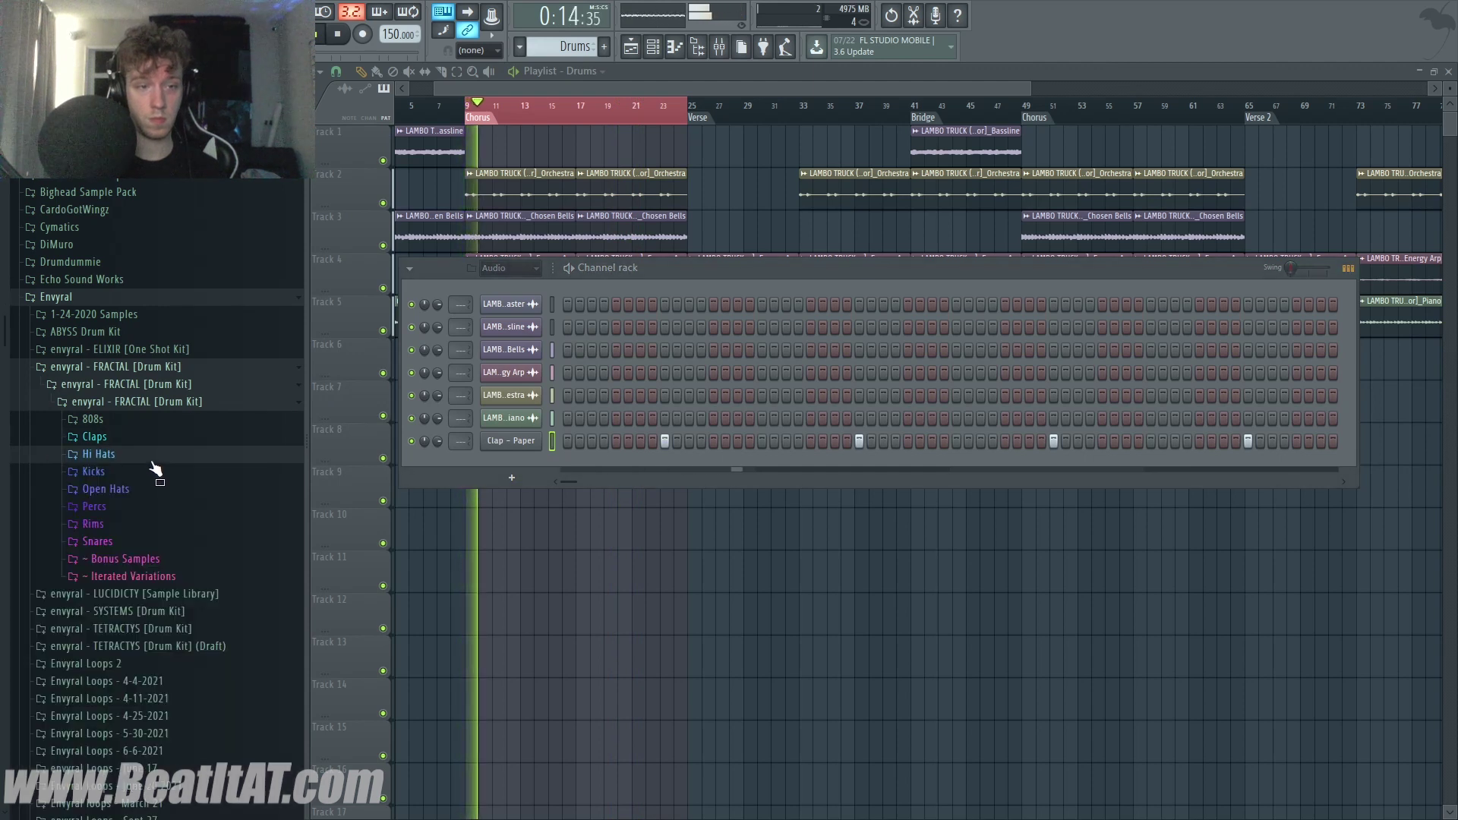
pyautogui.click(150, 455)
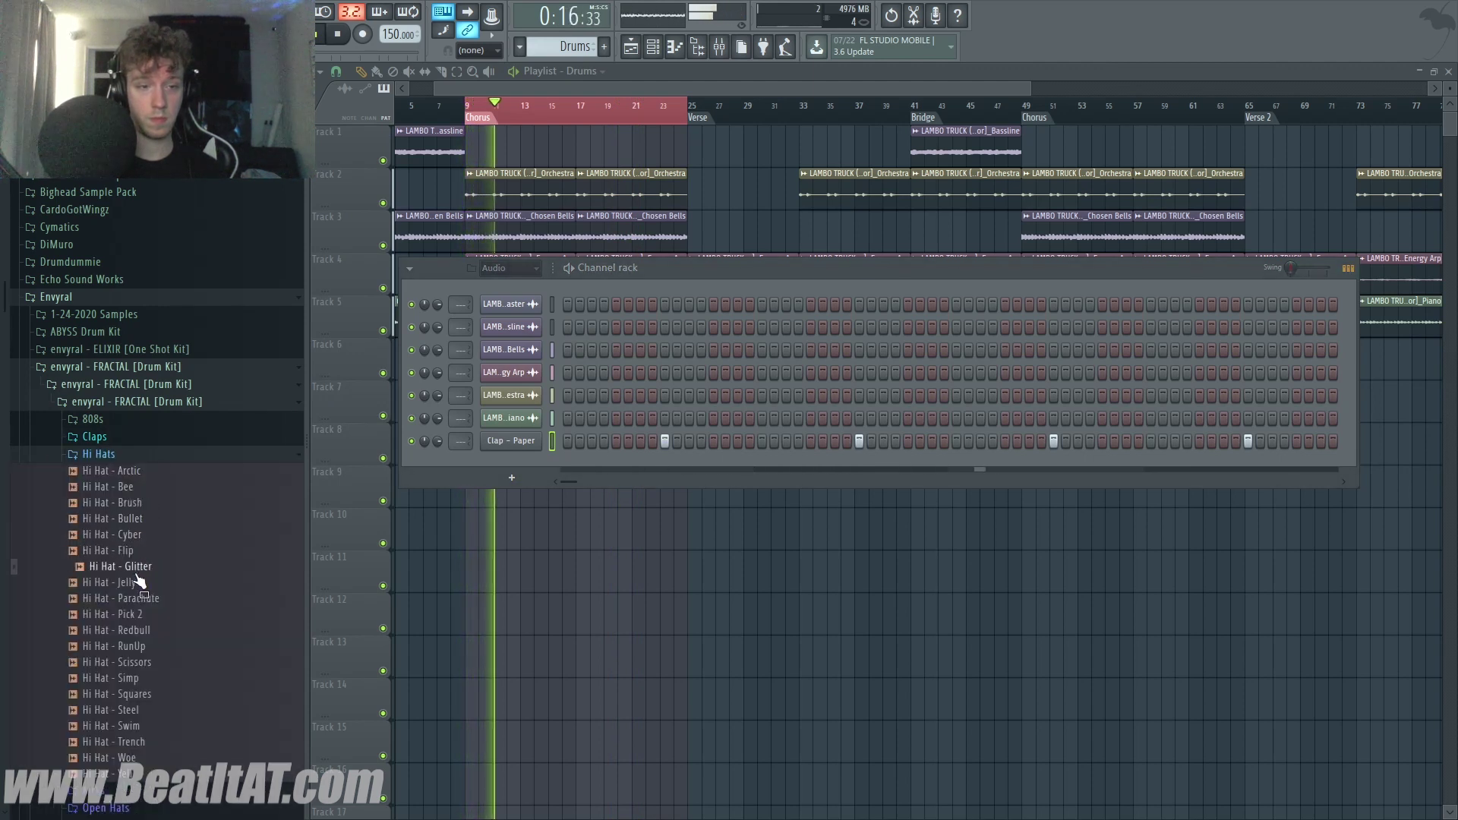
pyautogui.moveTo(136, 598); pyautogui.dragTo(511, 577)
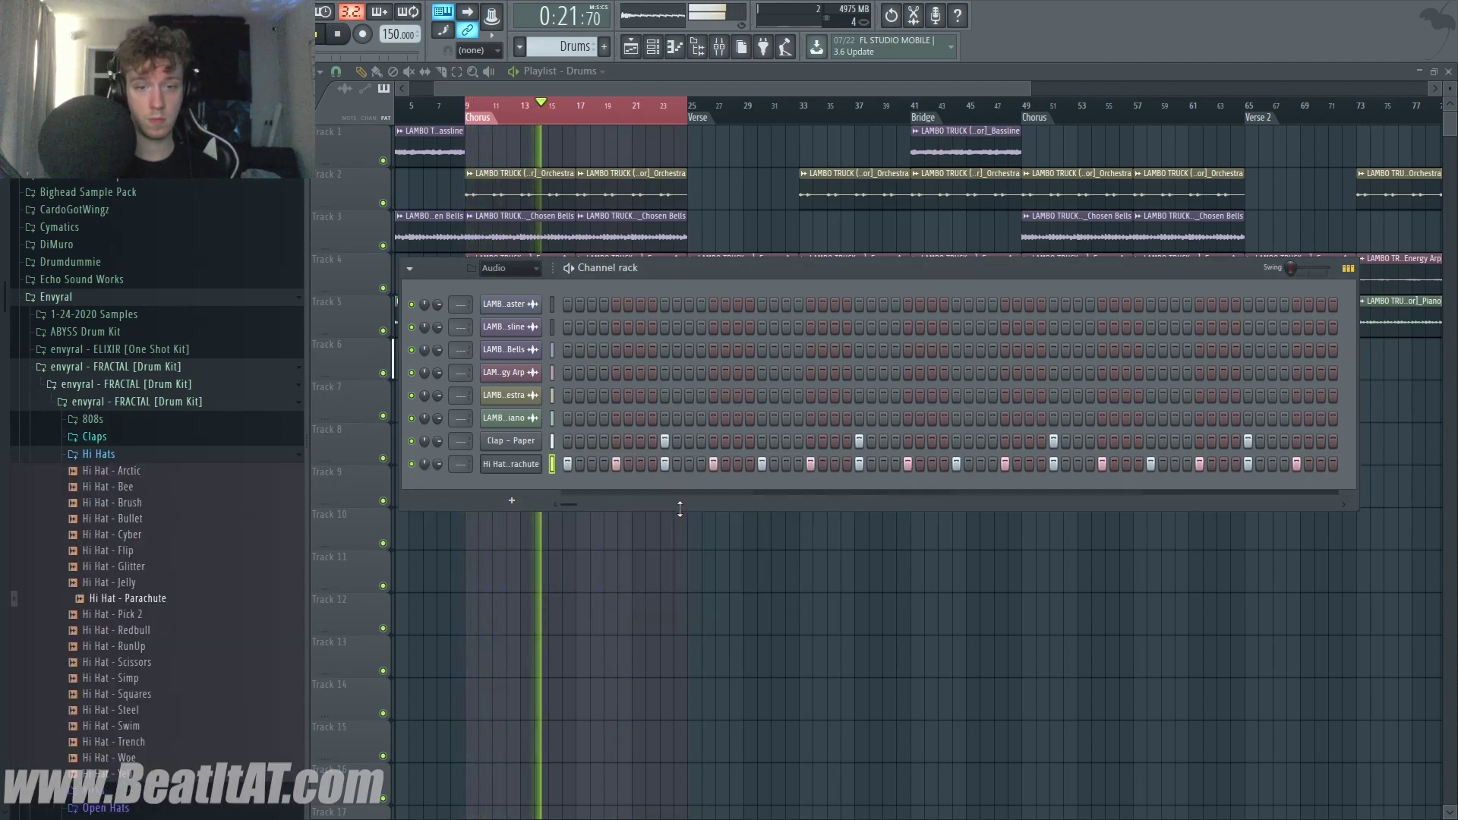
# Shape the Parachute hi-hat into steady eighth notes in the piano roll, chopping two notes late in bar 1 into rolls, the second with falling velocities
pyautogui.rightClick(511, 465)
pyautogui.click(561, 464)
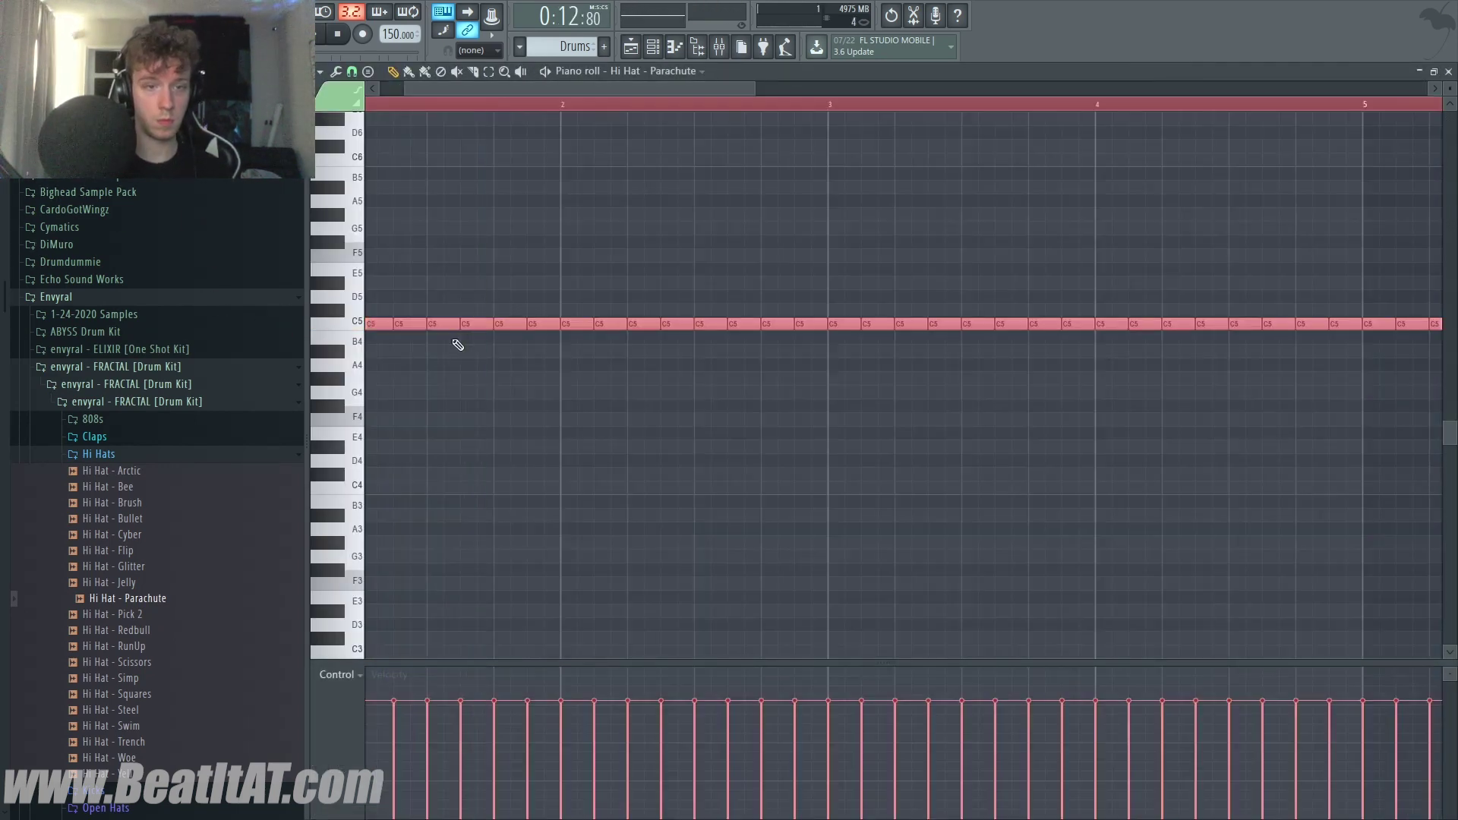
pyautogui.click(458, 344)
pyautogui.press('space')
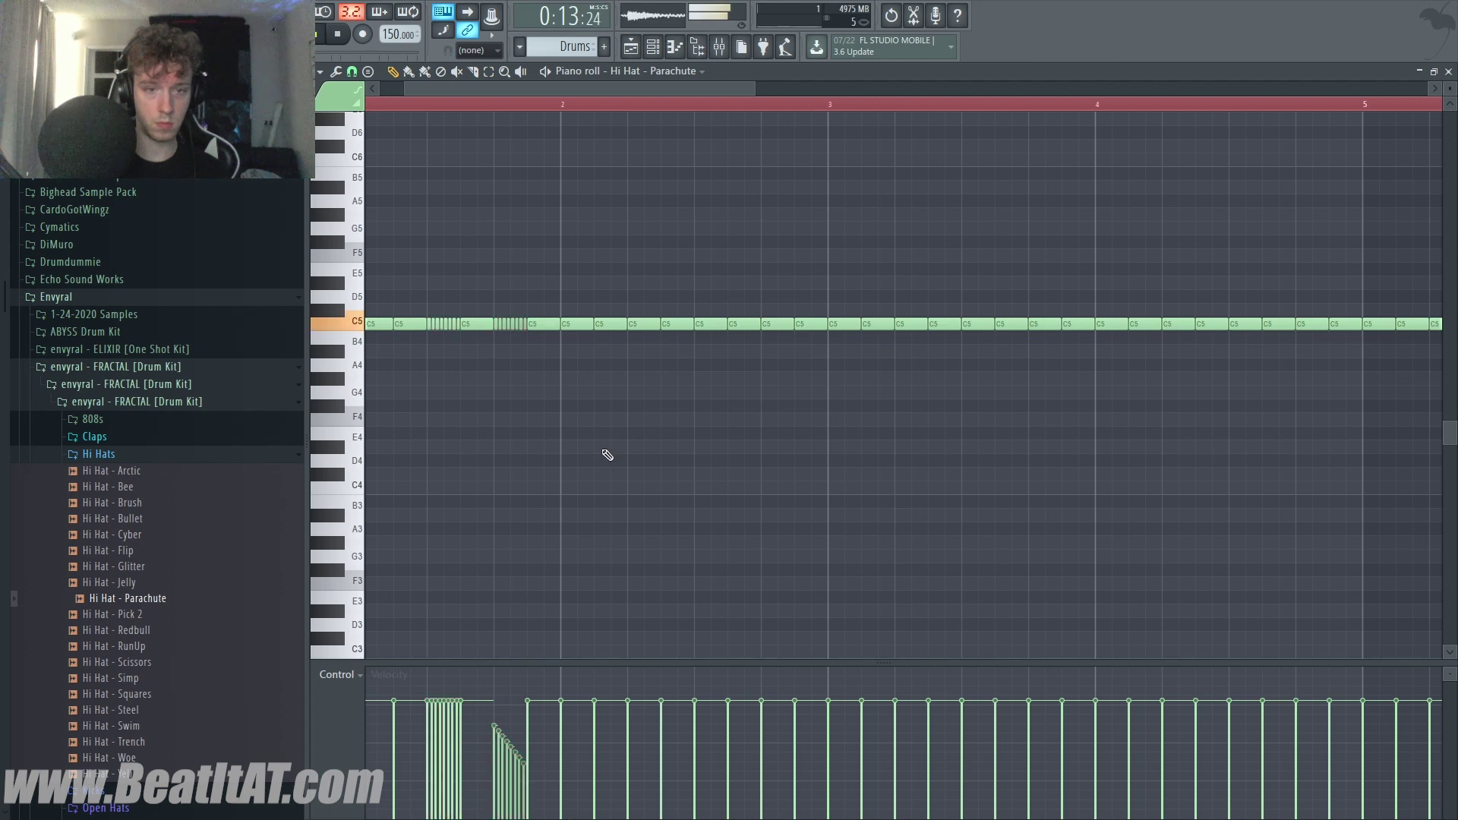
pyautogui.scroll(-3, 536, 470)
pyautogui.scroll(3, 521, 397)
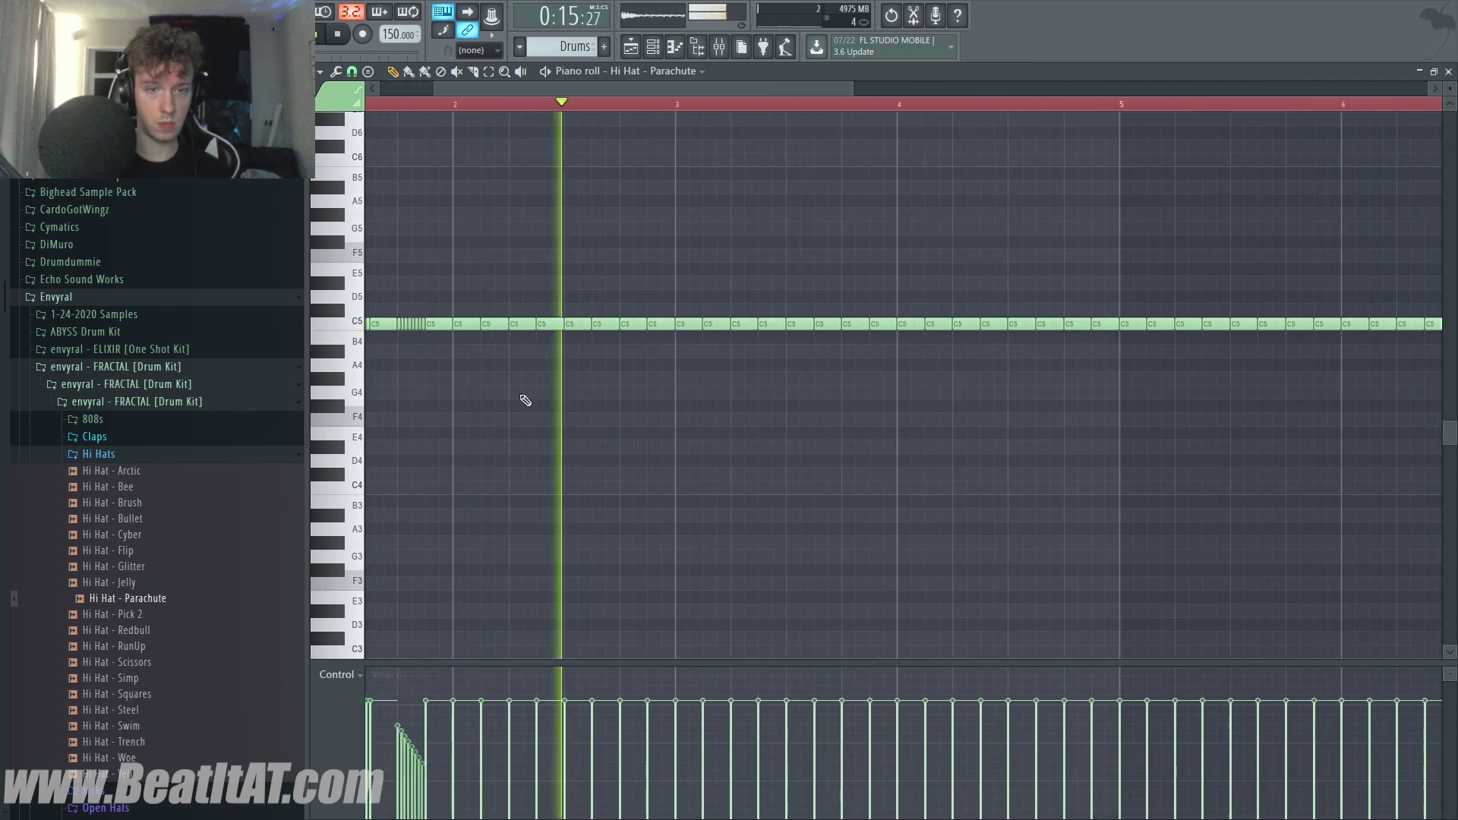
# Break up the end of bar 2 with shorter hi-hat notes and gaps, and repeat bars 1–2 over bars 3–4
pyautogui.press('space')
pyautogui.click(585, 322)
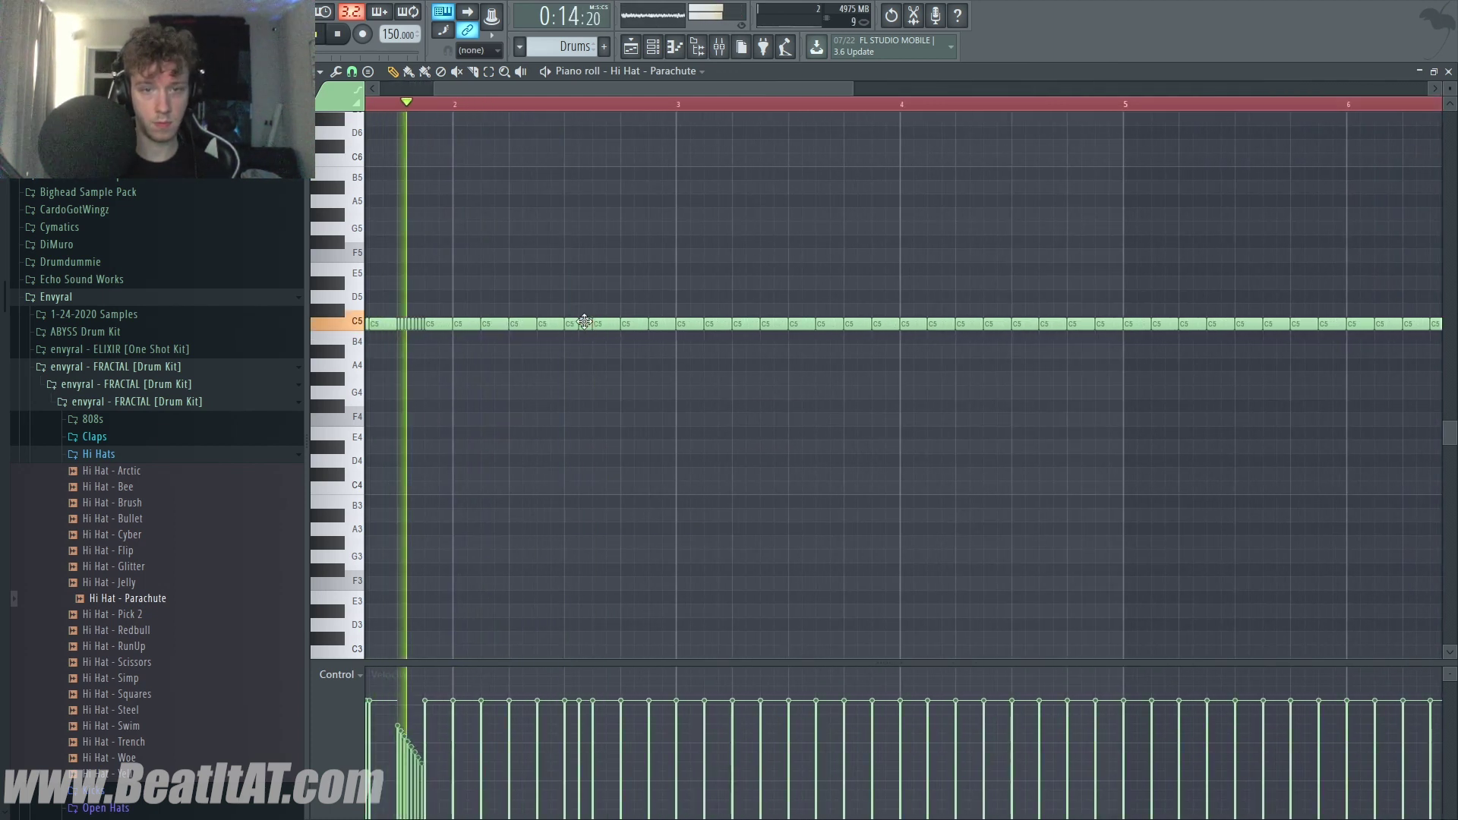
pyautogui.rightClick(609, 324)
pyautogui.click(601, 326)
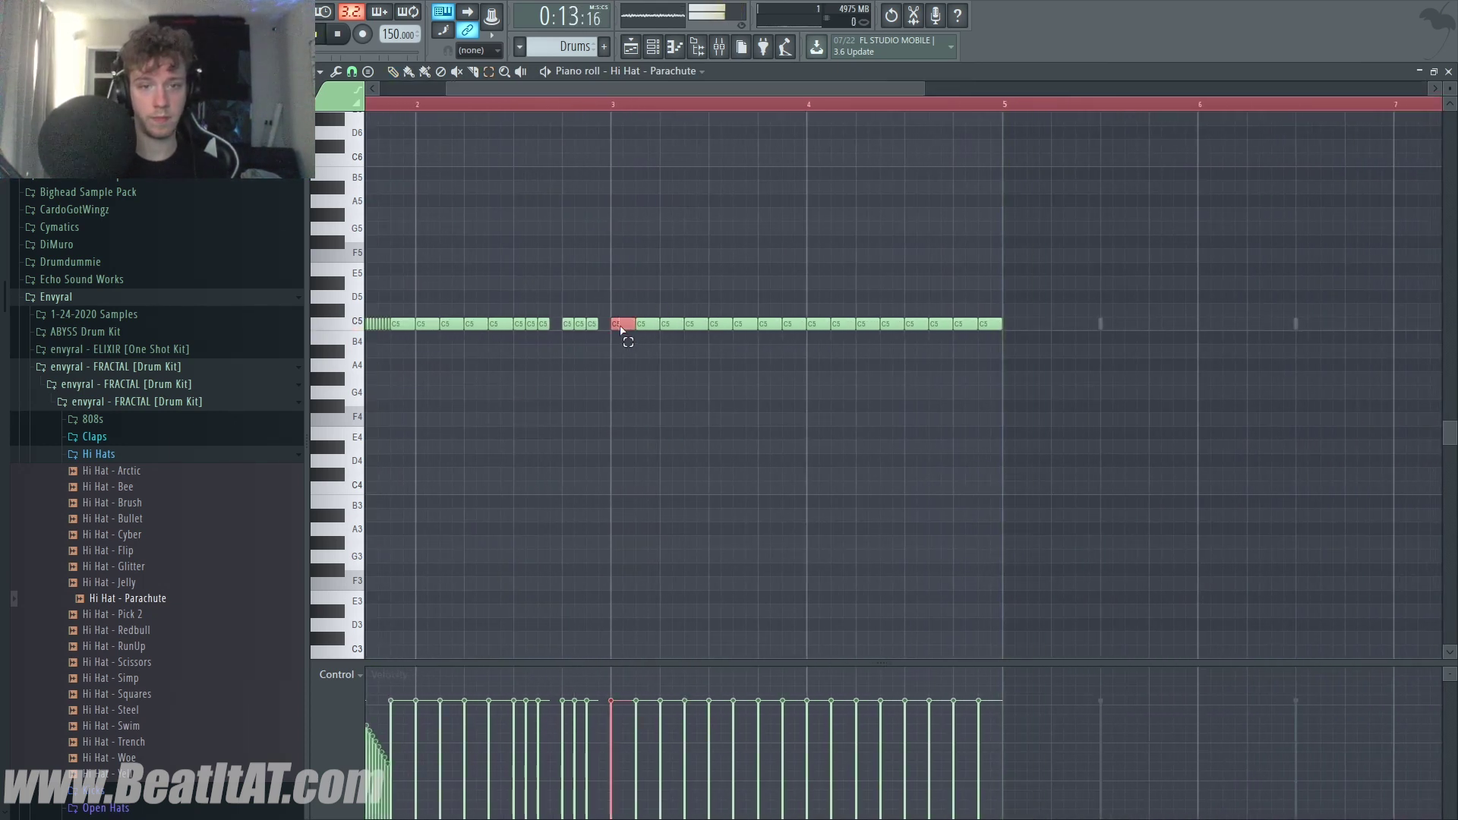
pyautogui.moveTo(621, 329); pyautogui.dragTo(1010, 316)
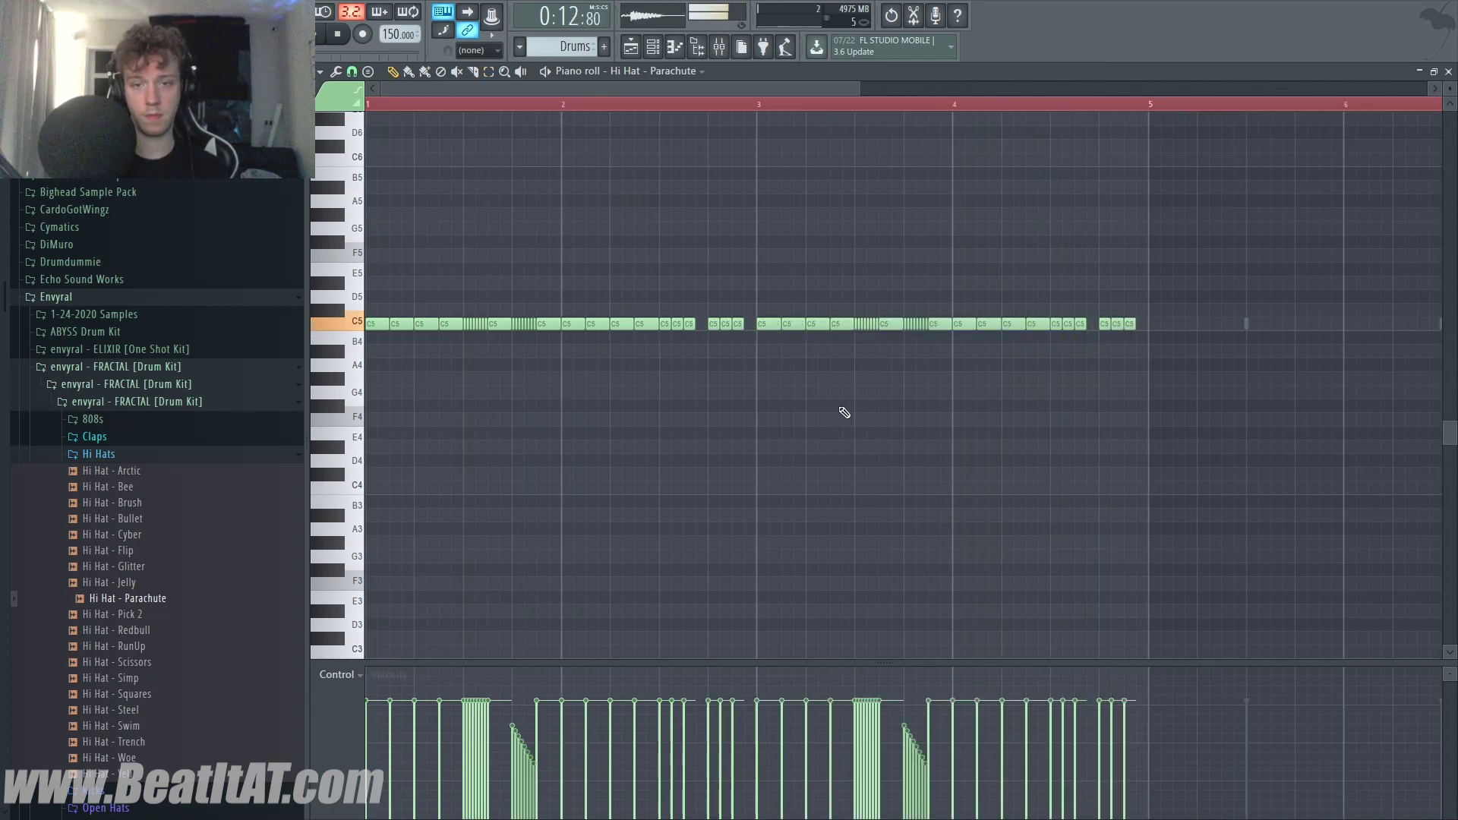
pyautogui.press('space')
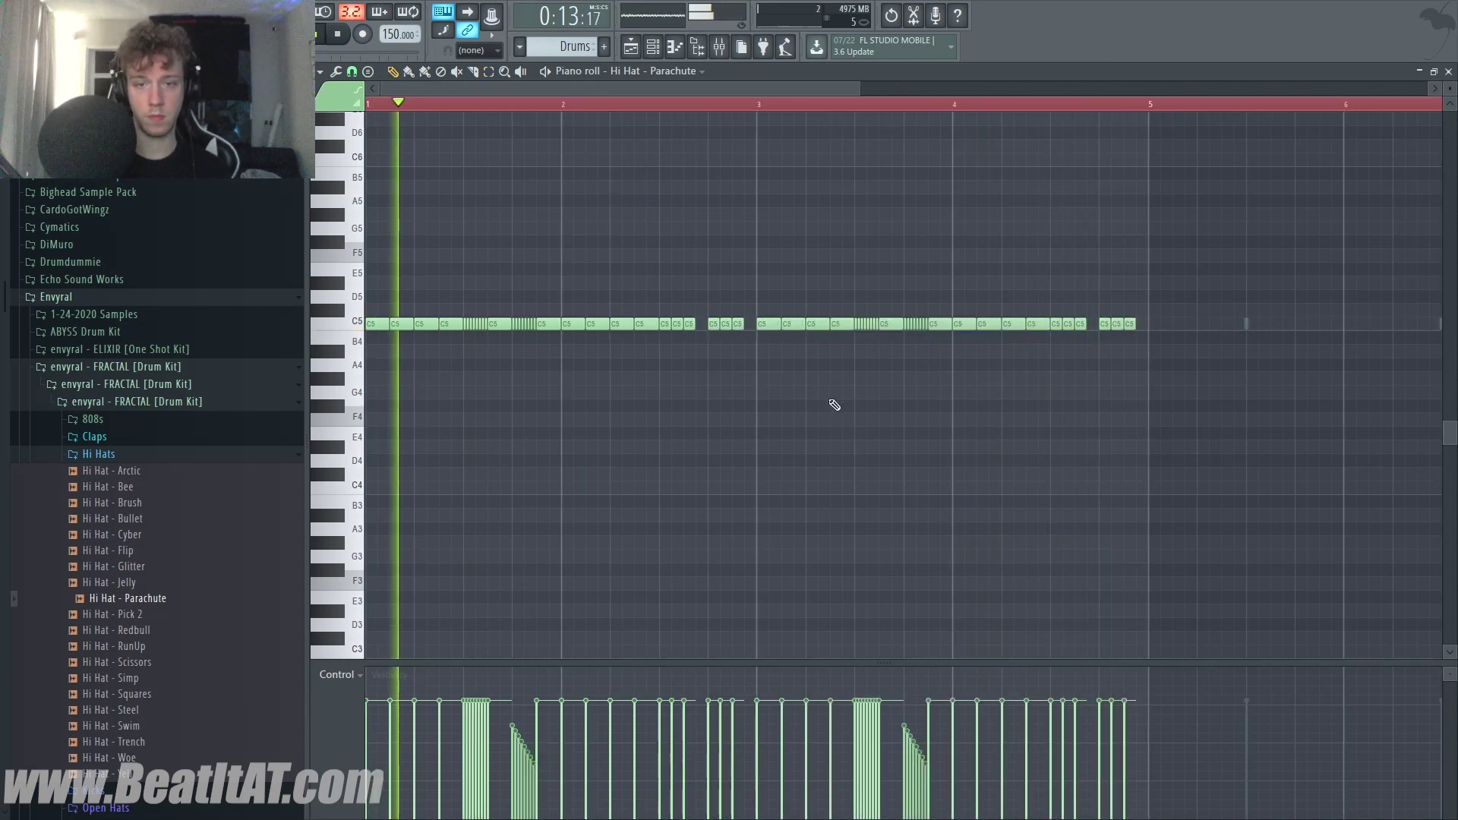
# Add three G4 hi-hat hits in bar 3 and two quick F4 rolls with falling velocities in bar 4
pyautogui.click(835, 391)
pyautogui.click(860, 391)
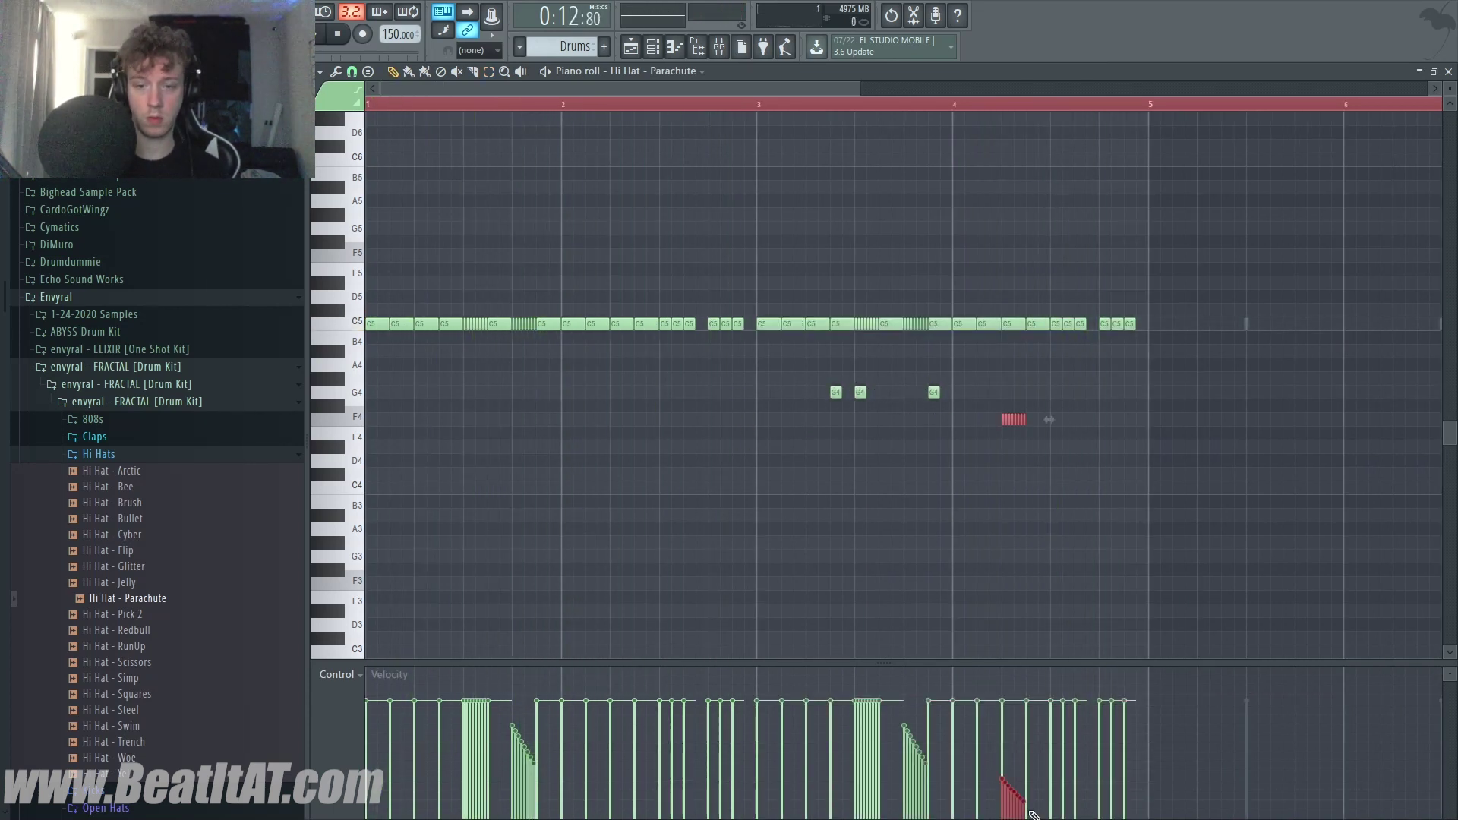
pyautogui.press('space')
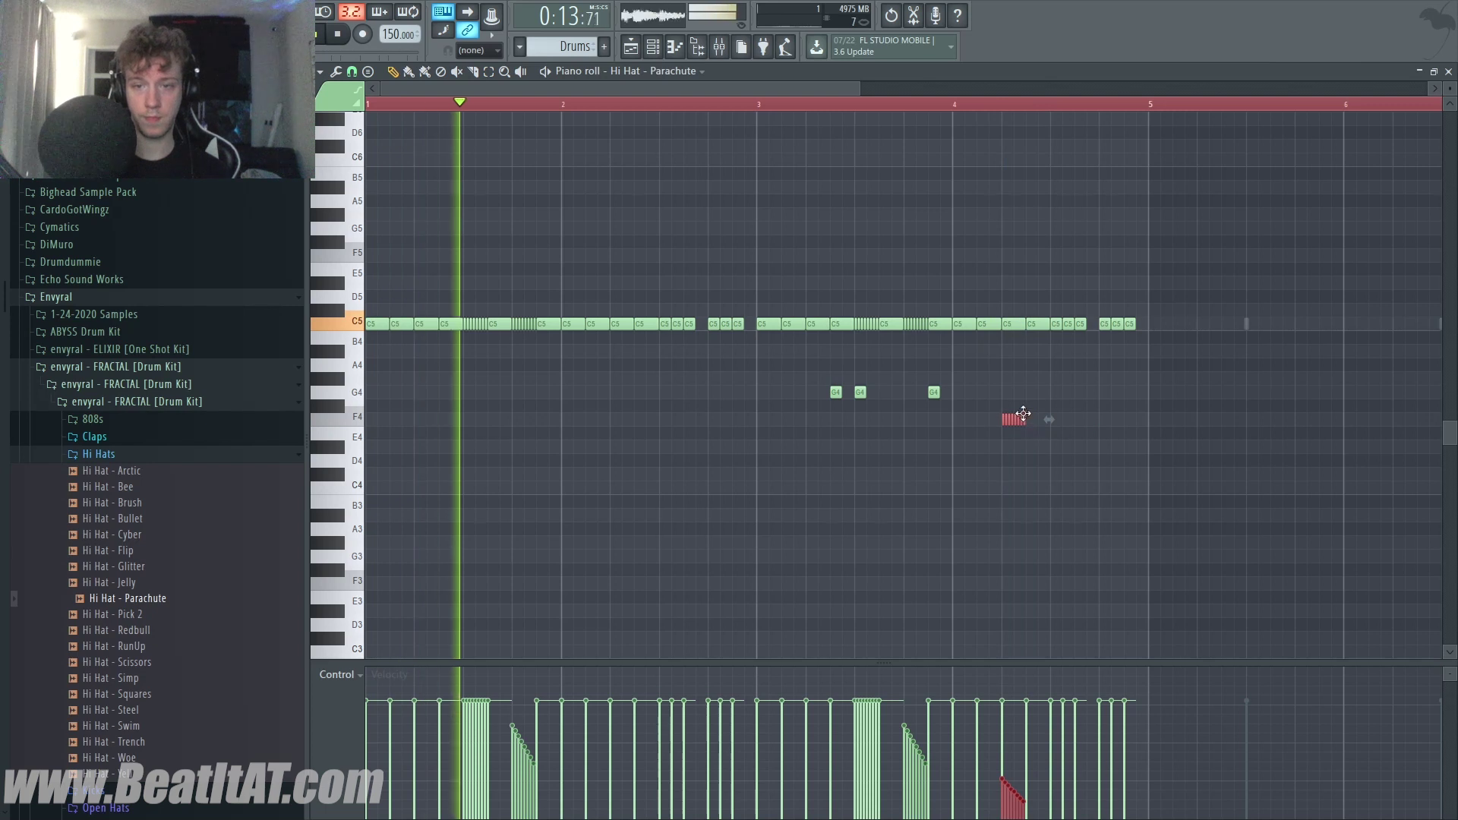
pyautogui.hotkey('ctrl', 'b')
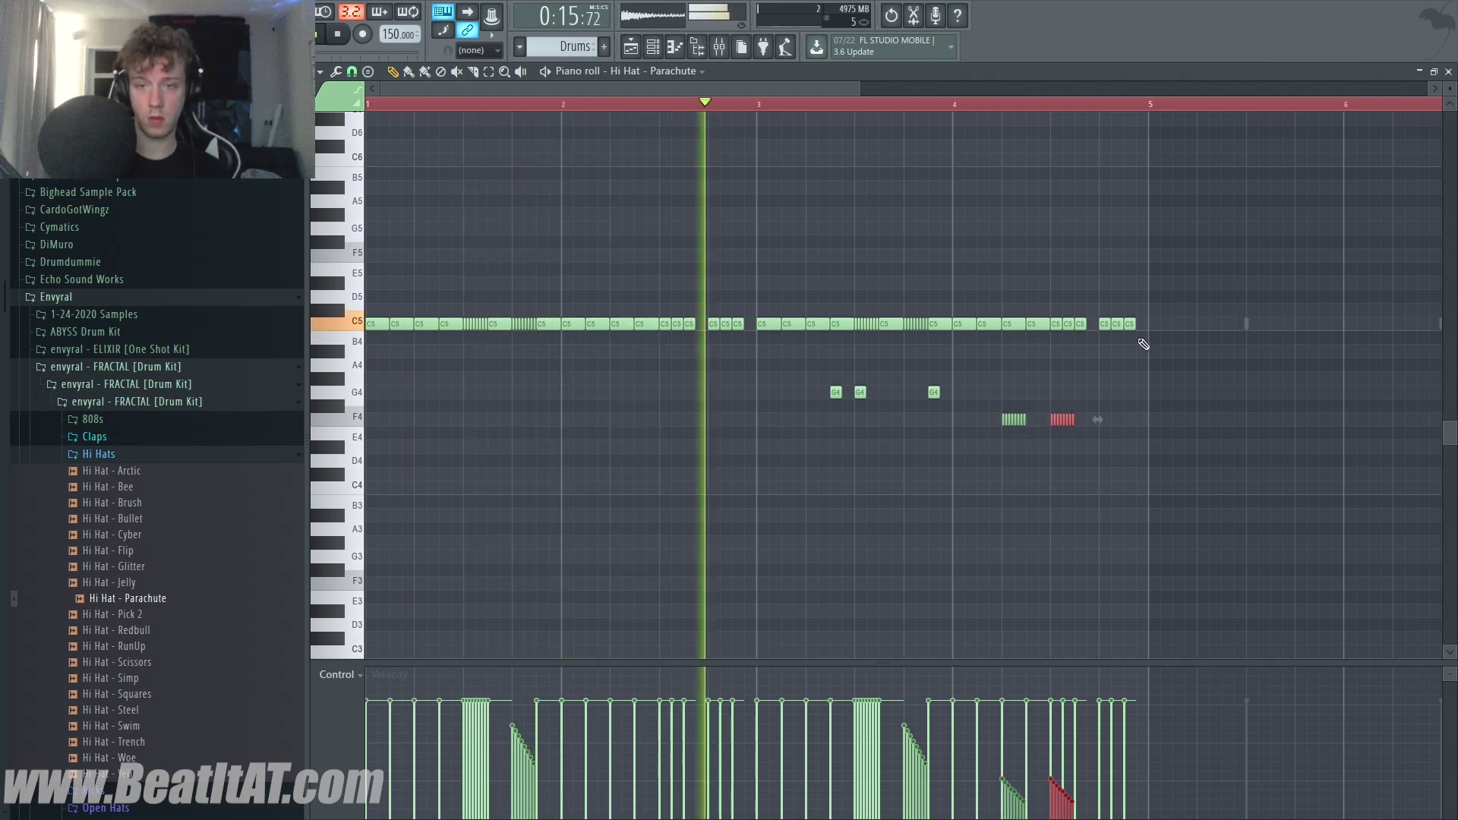
pyautogui.hotkey('ctrl', 'd')
# Duplicate the four-bar Parachute hi-hat pattern to bars 5–8 and return to the channel rack
pyautogui.scroll(-3, 898, 241)
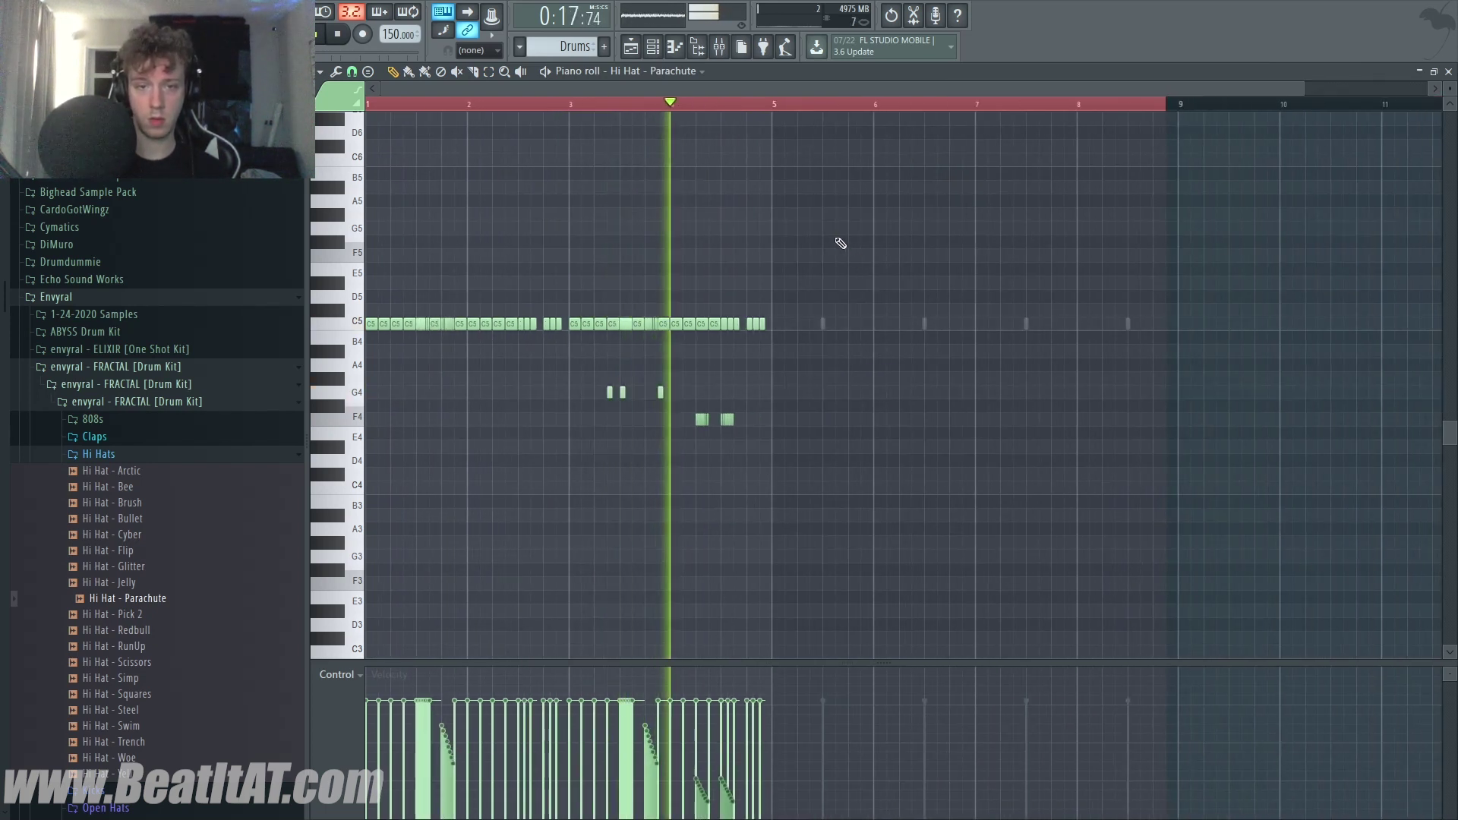
pyautogui.hotkey('ctrl', 'b')
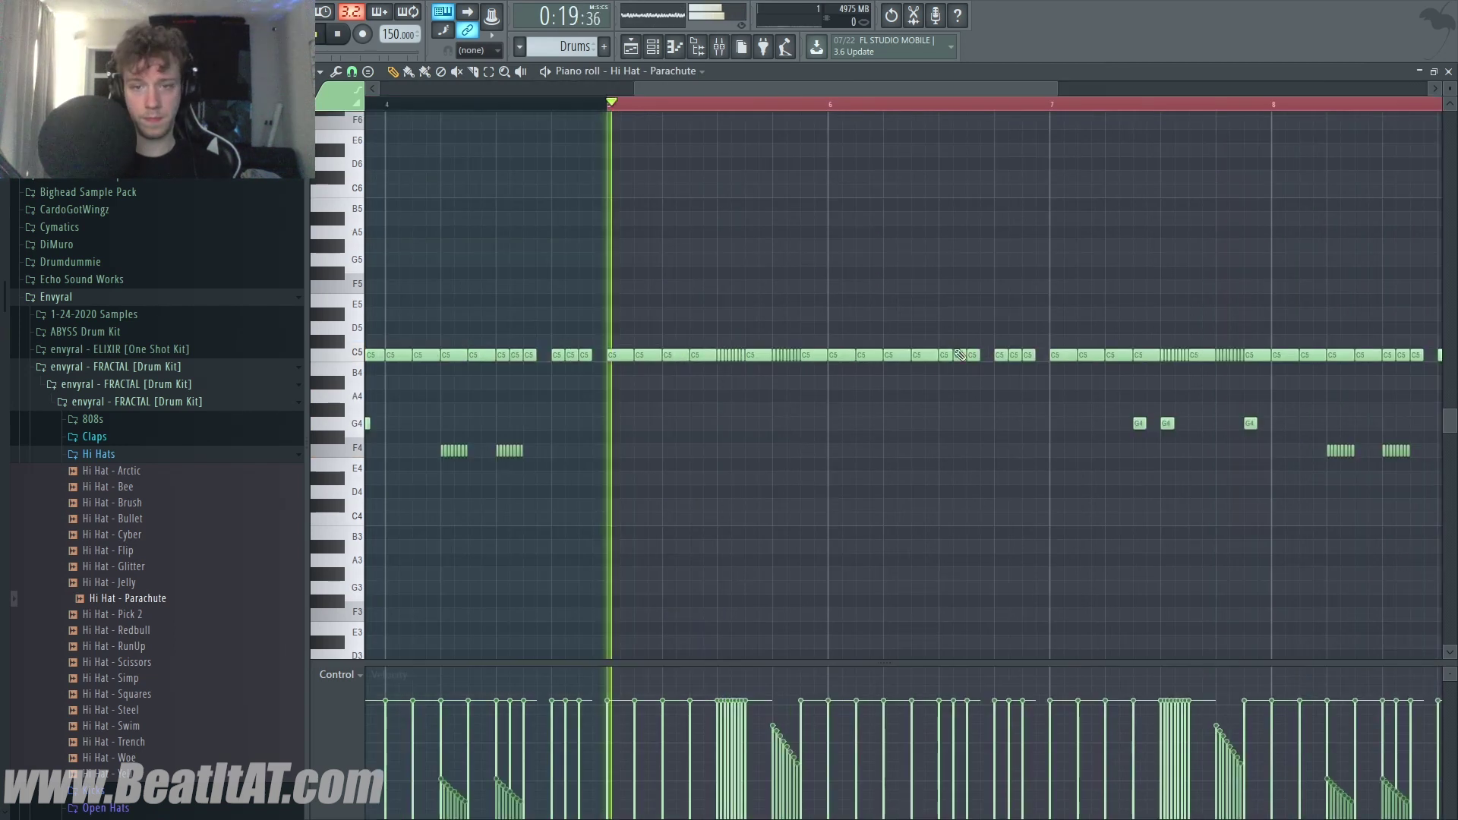
pyautogui.press('space')
pyautogui.press('F7')
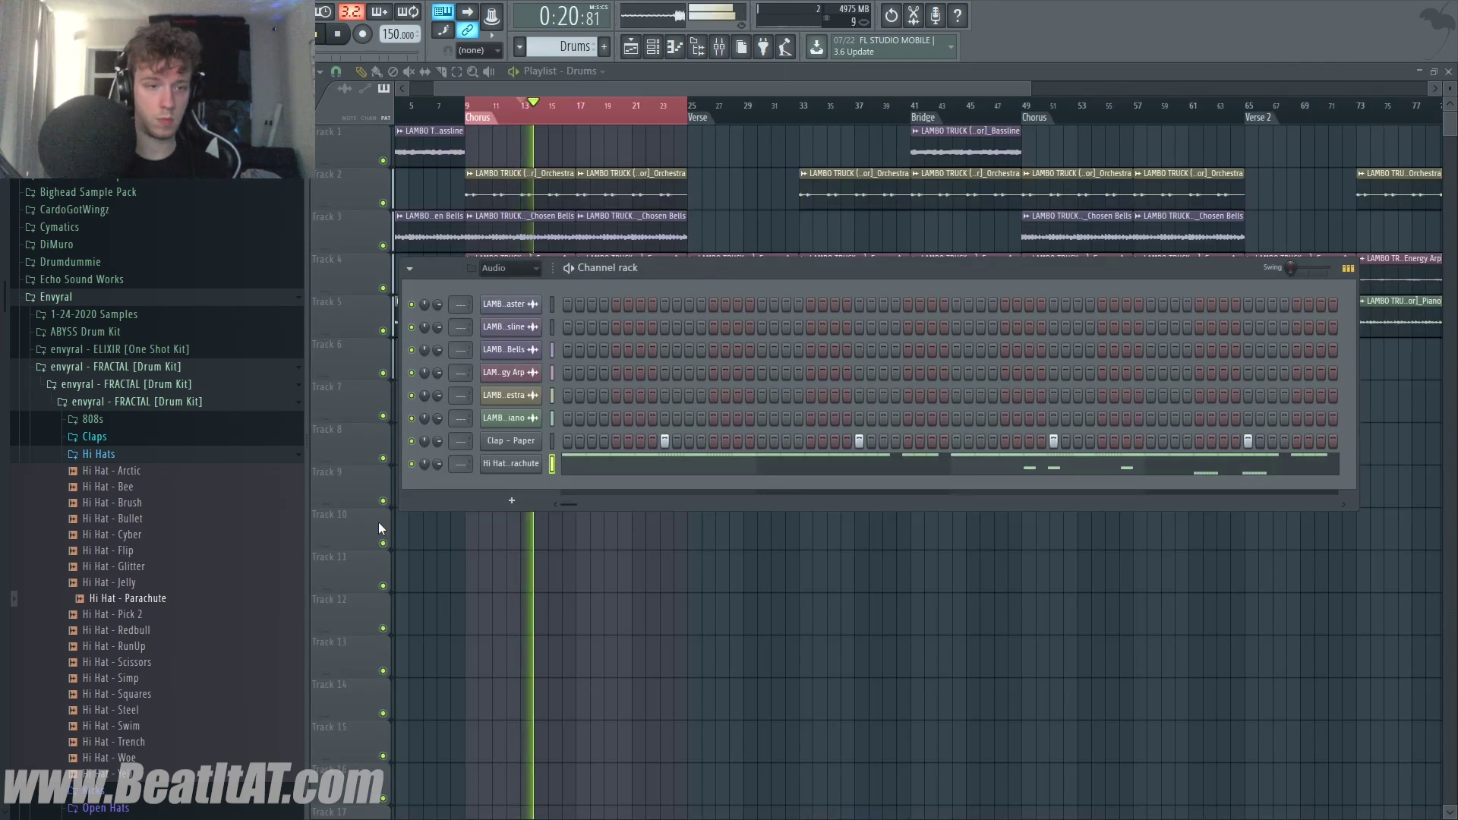
# Audition further hi-hat samples from the kit and add Hi Hat - Trench as a new channel
pyautogui.click(185, 709)
pyautogui.click(176, 742)
pyautogui.click(178, 758)
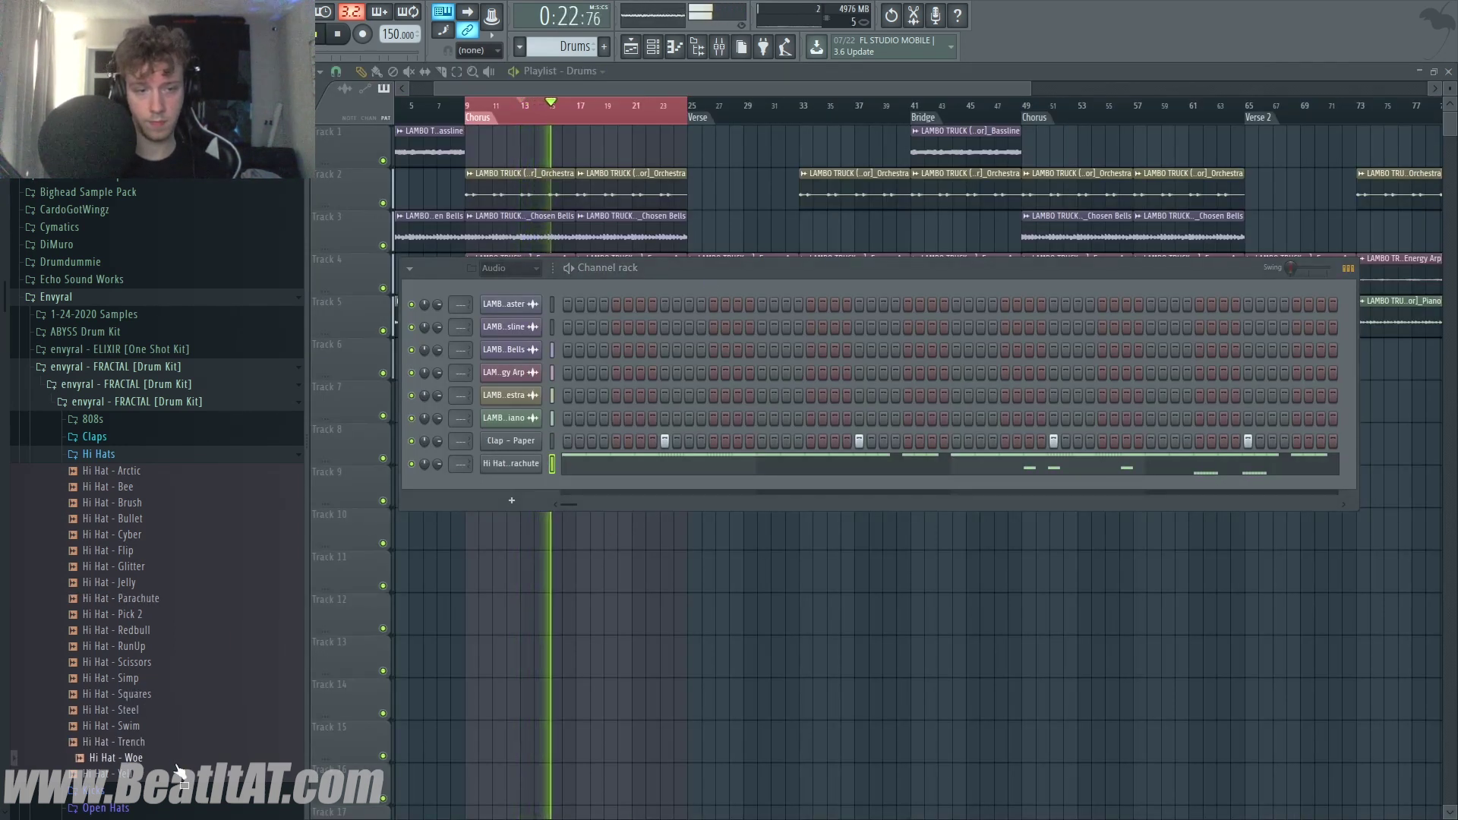
pyautogui.moveTo(181, 743); pyautogui.dragTo(347, 646)
pyautogui.moveTo(561, 480); pyautogui.dragTo(526, 493)
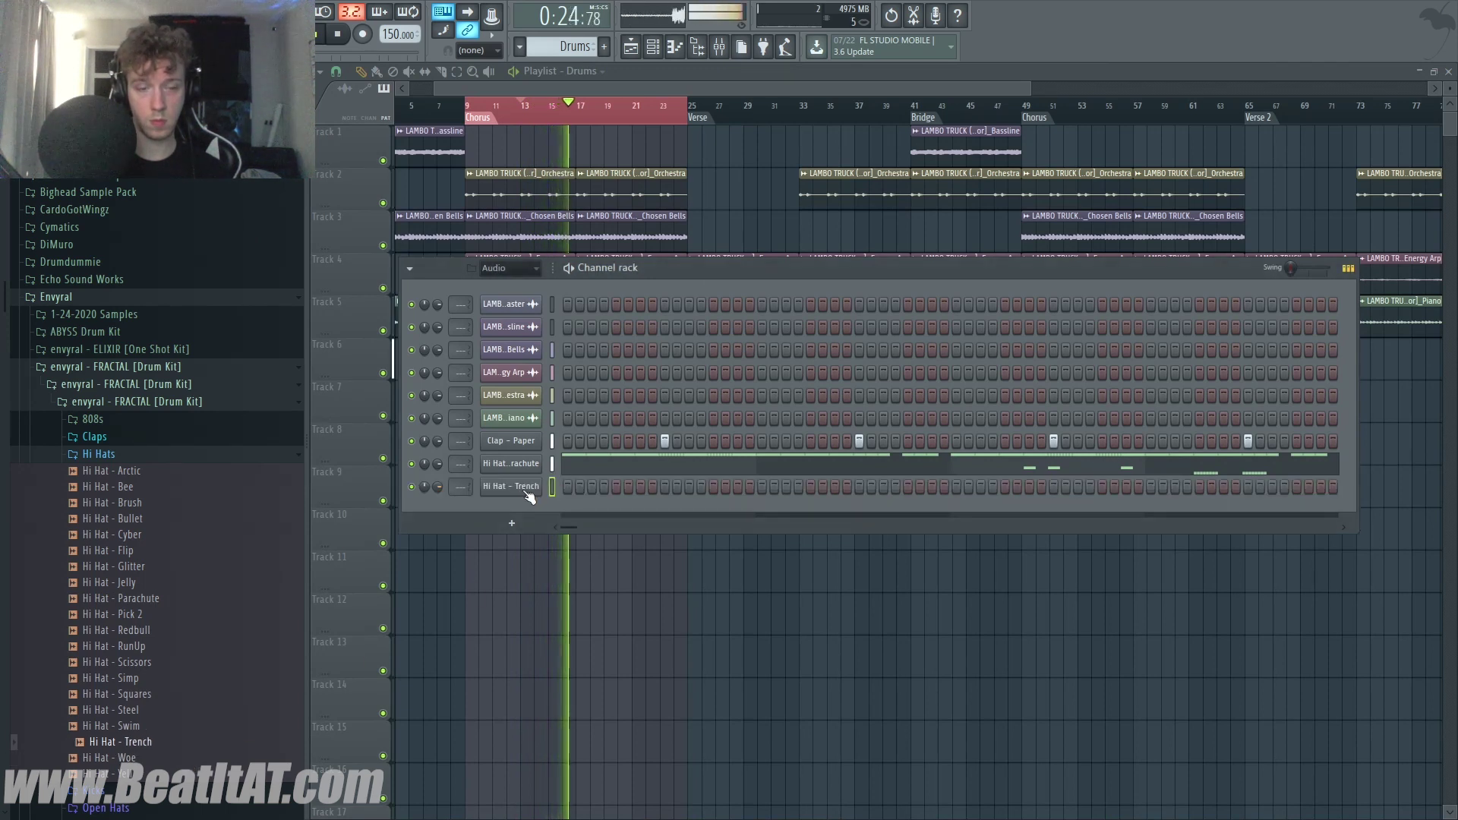
# Place Hi Hat - Trench hits on steps 5 and 7 and play the pattern back
pyautogui.click(616, 487)
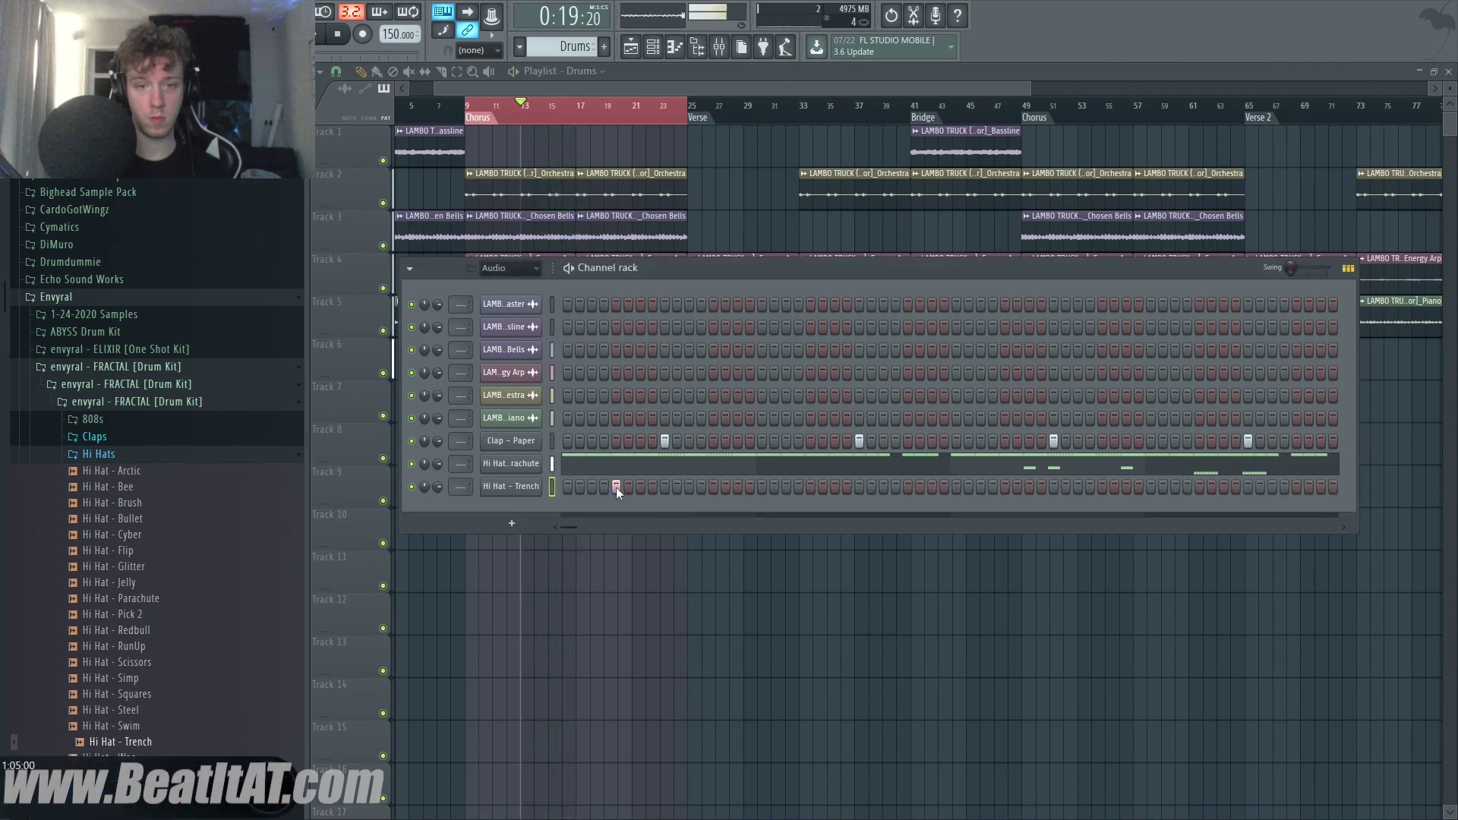
pyautogui.click(640, 487)
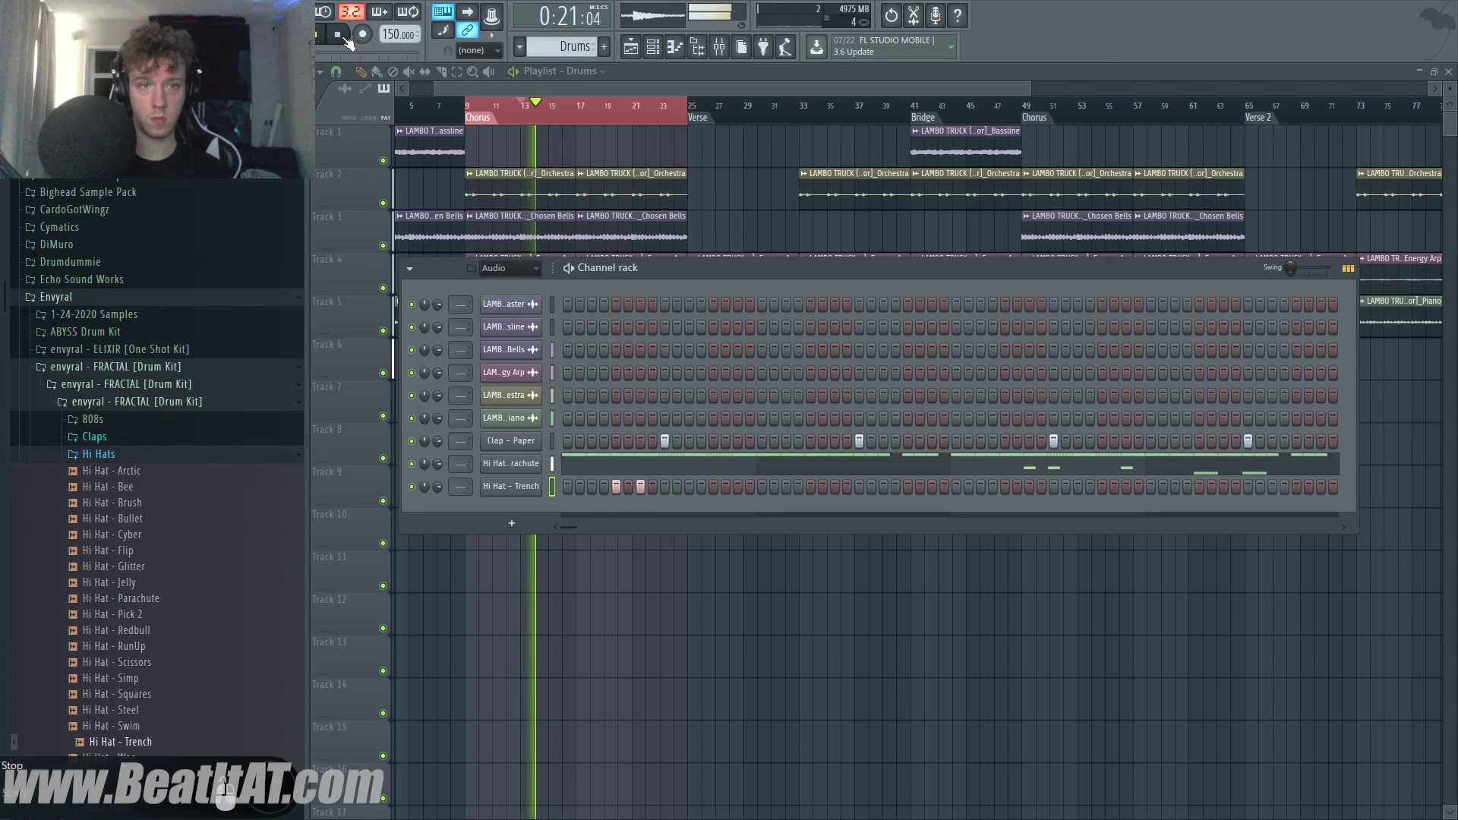
pyautogui.press('space')
pyautogui.press('space')
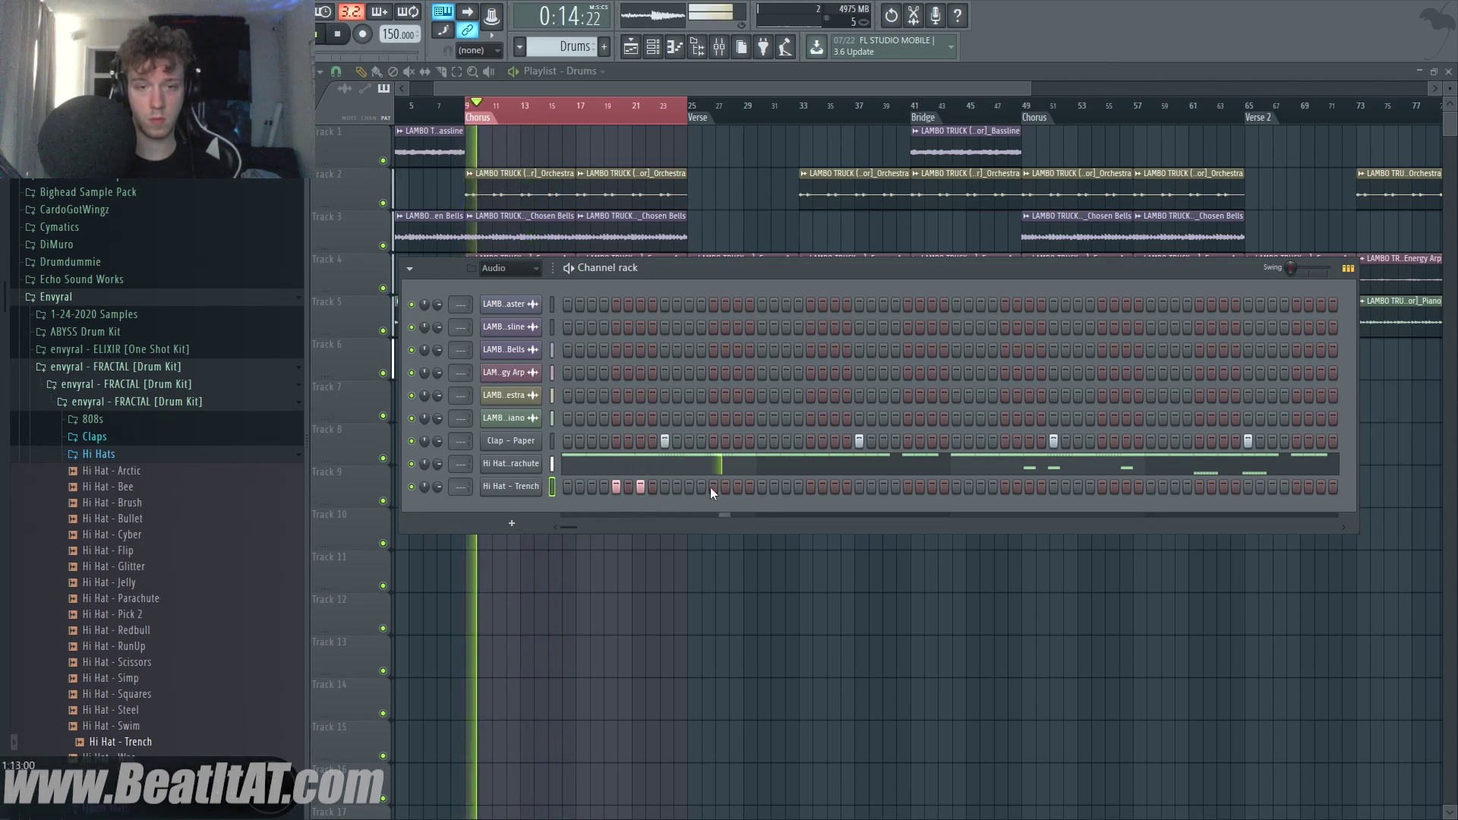
pyautogui.press('space')
pyautogui.press('space')
# Add a fast, higher-pitched roll with rising velocities late in bar 2 of the Hi Hat - Trench piano roll
pyautogui.rightClick(519, 492)
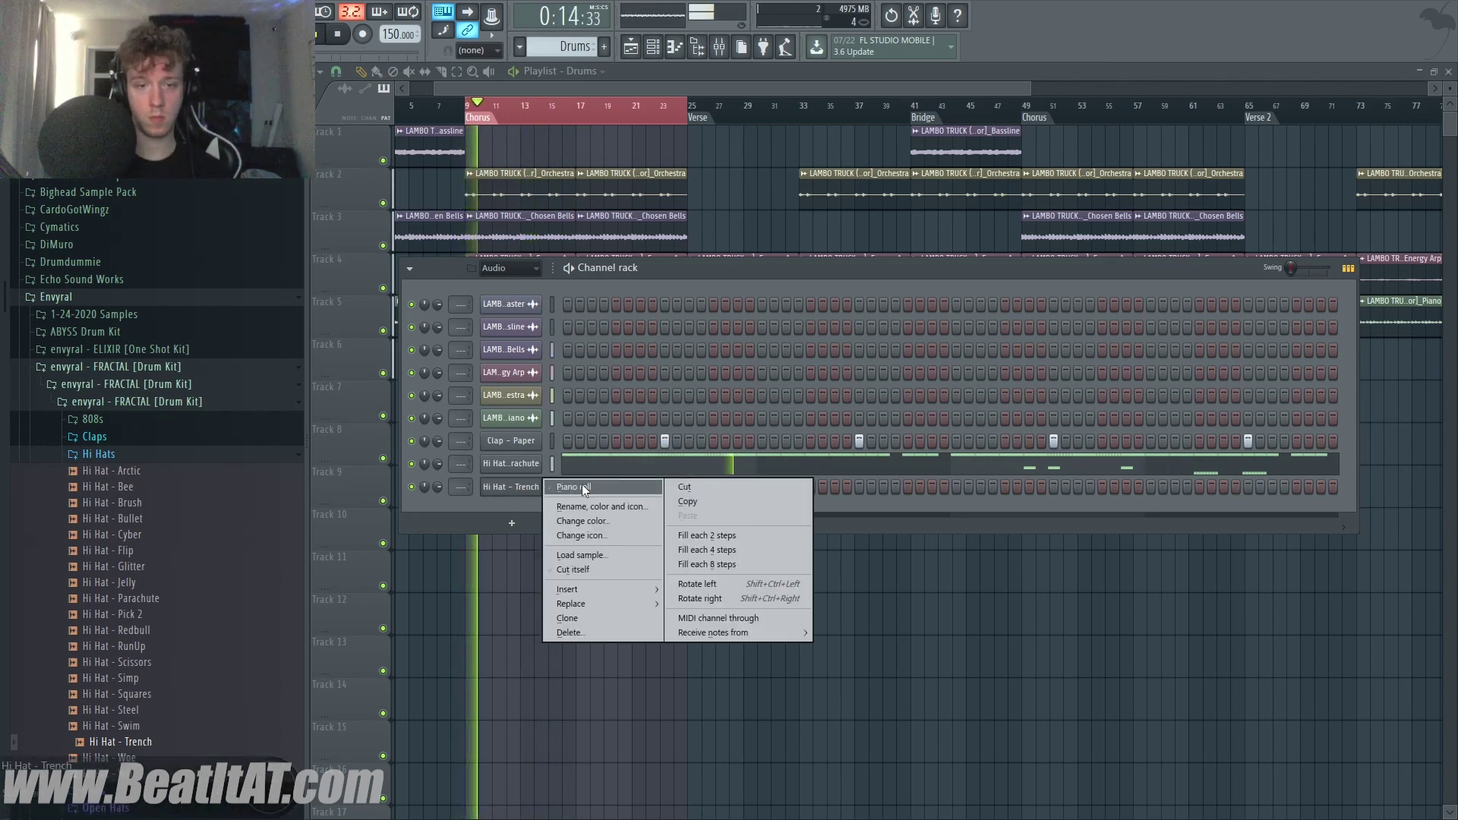
pyautogui.click(570, 486)
pyautogui.press('space')
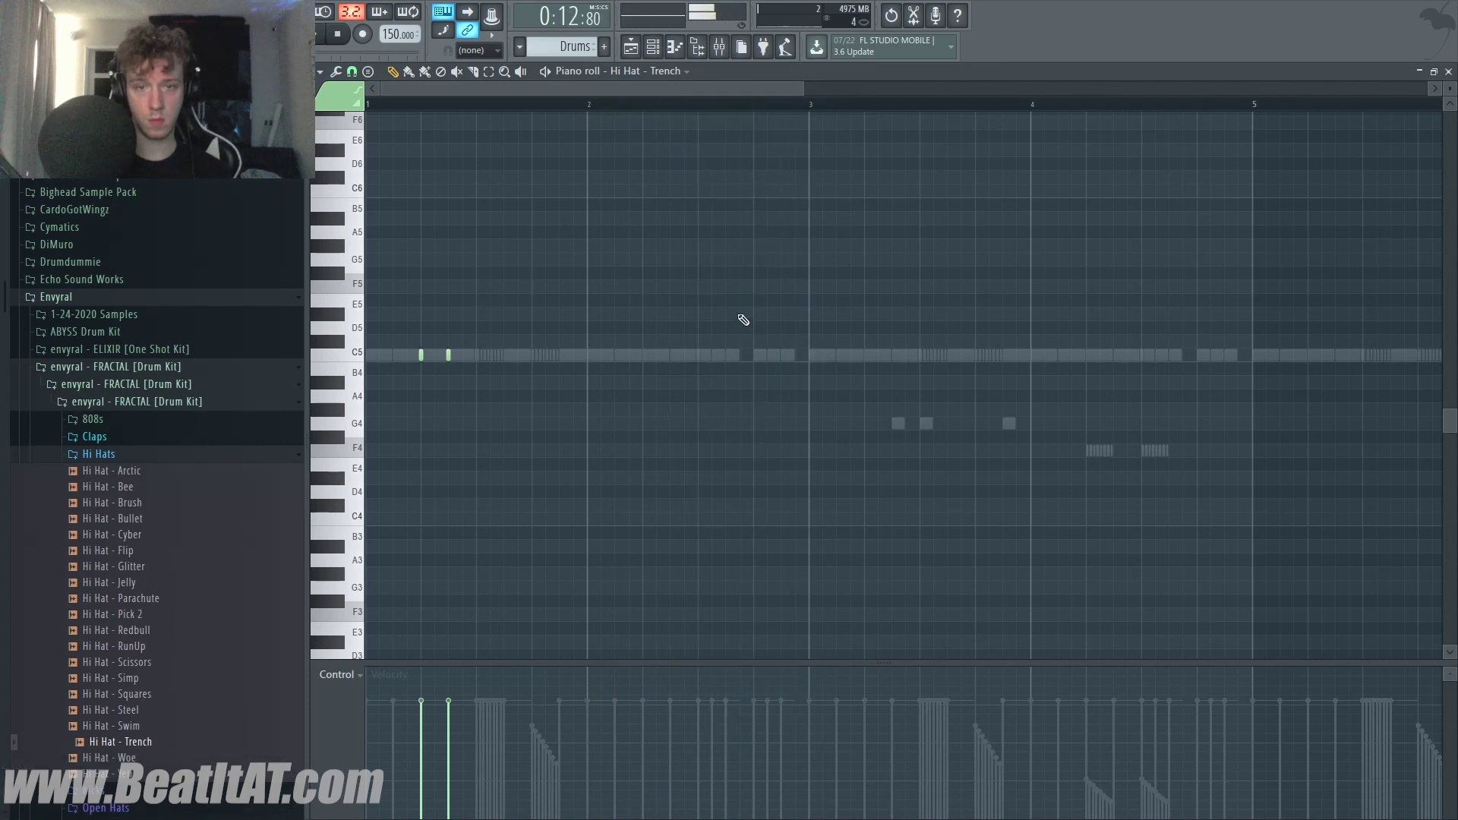
pyautogui.press('space')
pyautogui.click(763, 270)
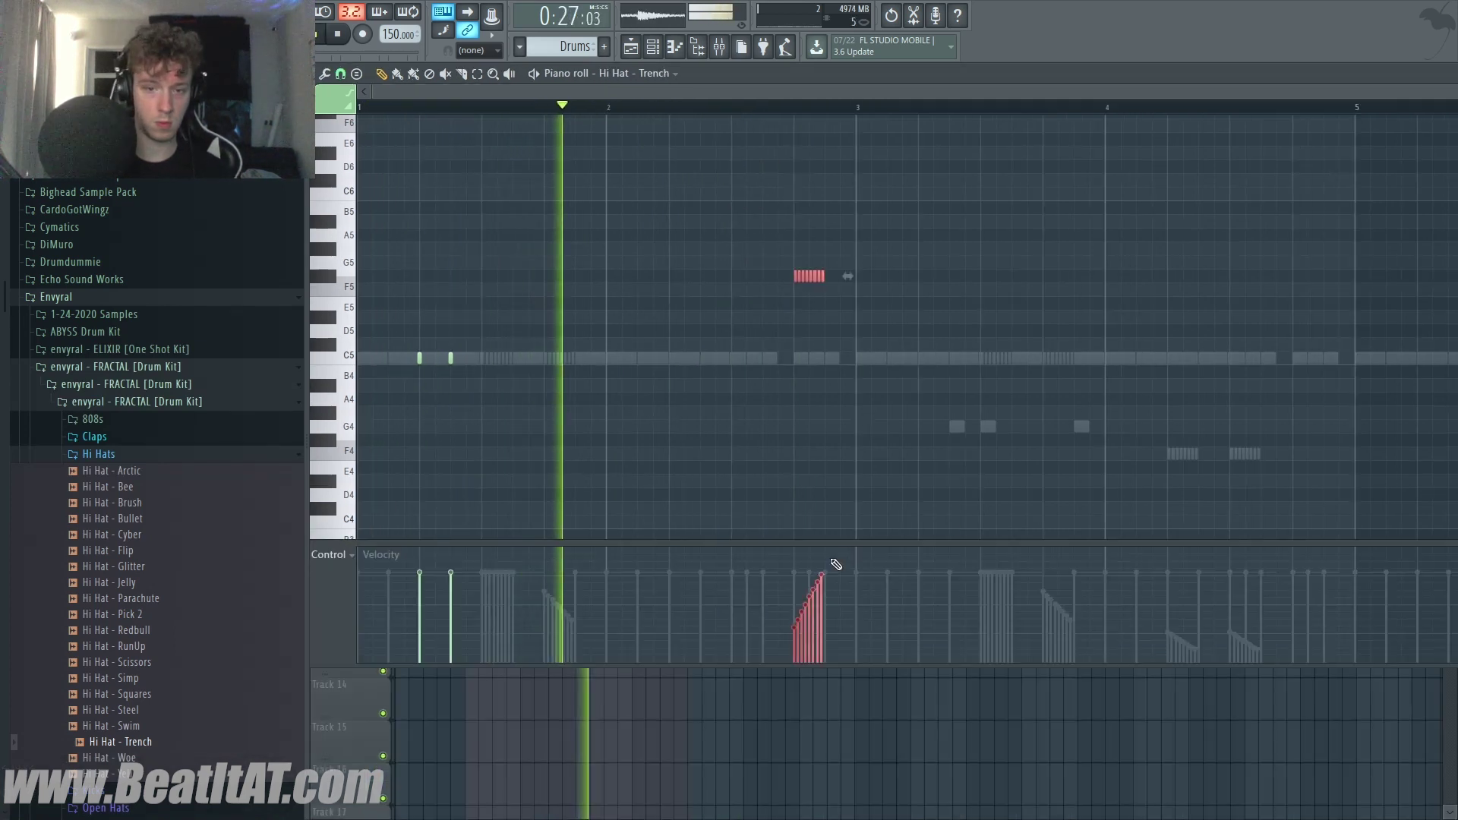
# Ramp the note pan of the Trench hi-hat roll progressively from left to right
pyautogui.click(330, 555)
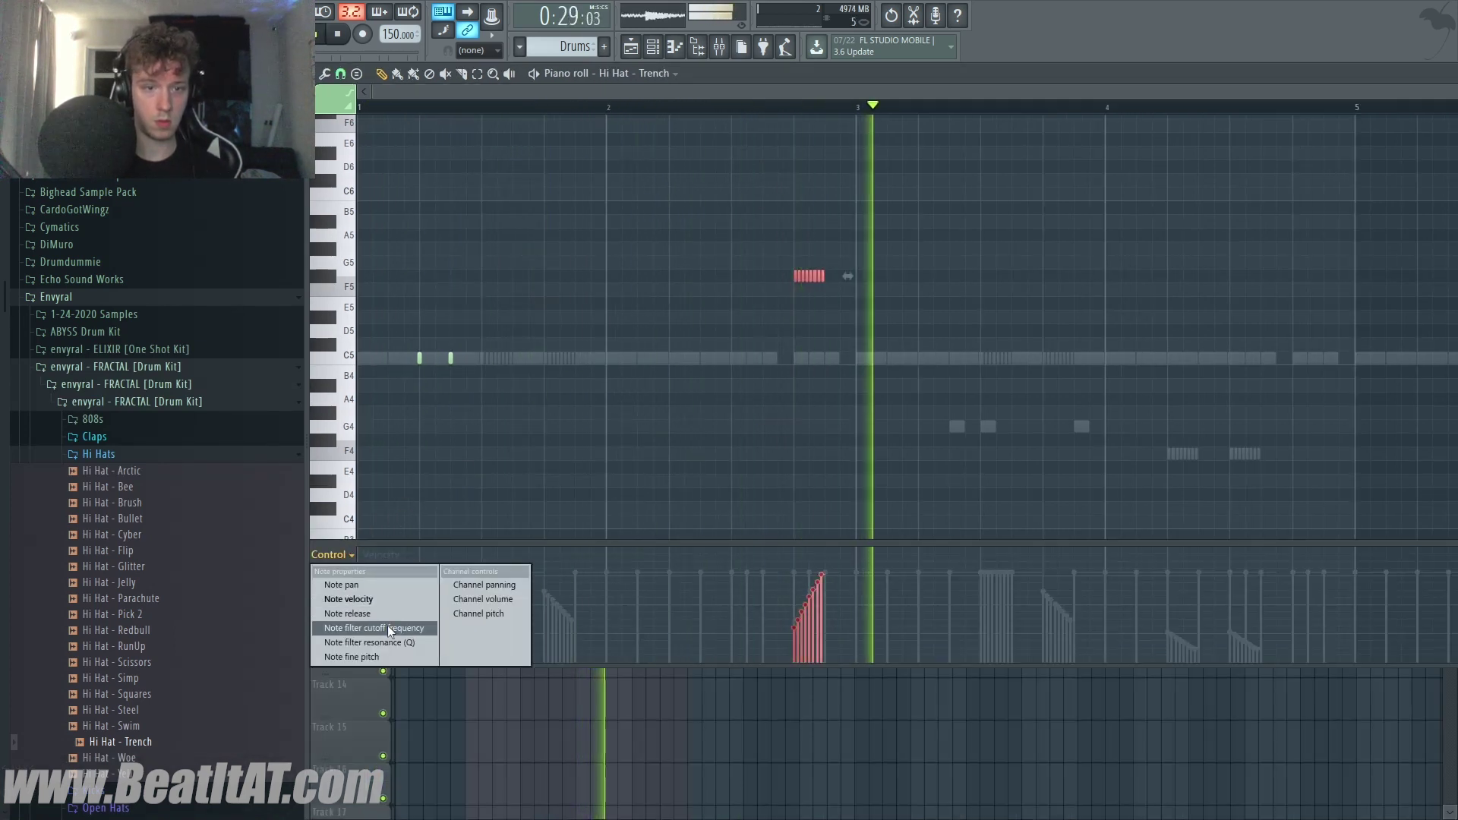
pyautogui.click(375, 655)
pyautogui.moveTo(801, 619); pyautogui.dragTo(822, 585)
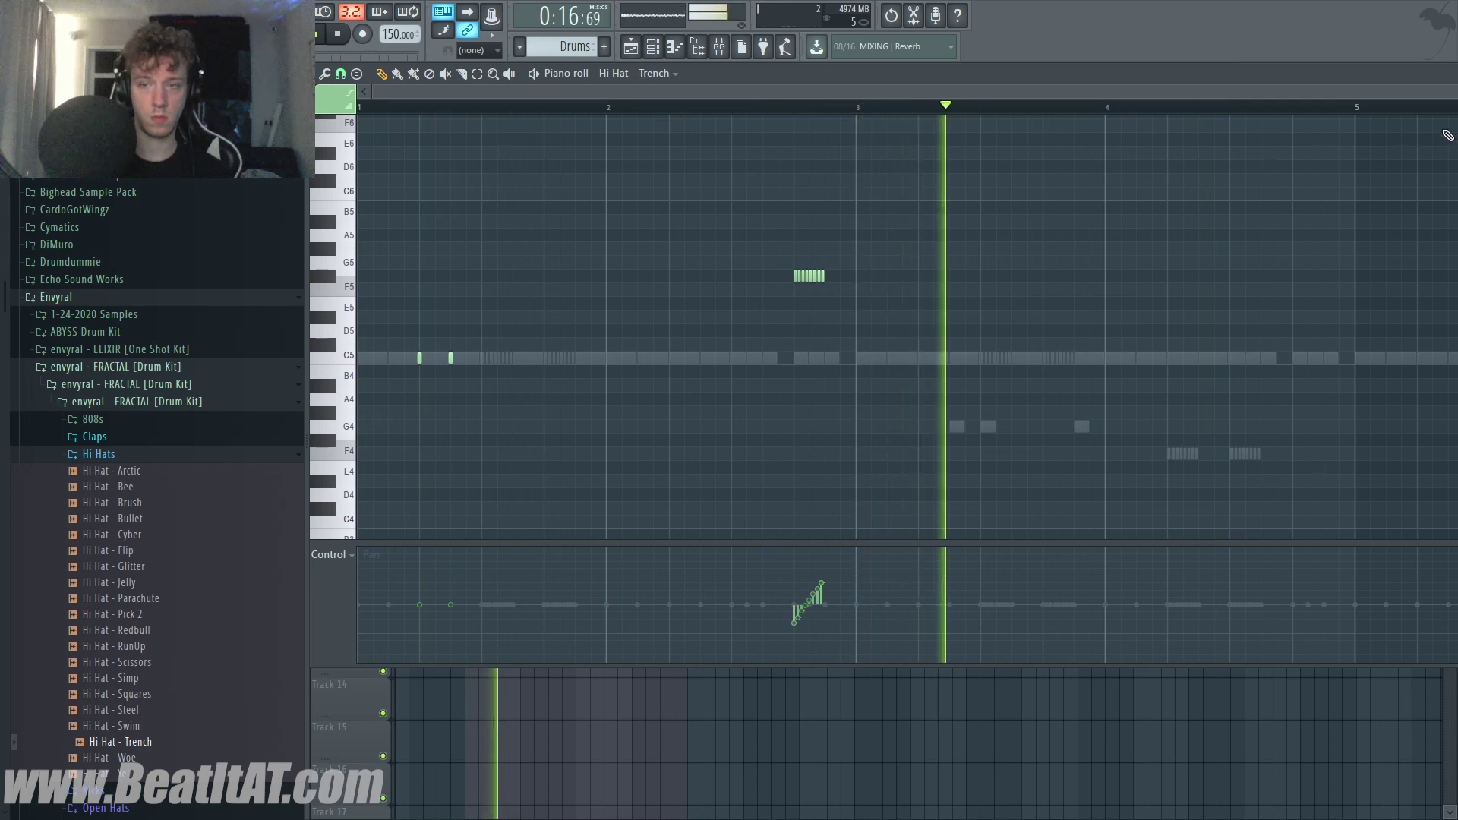
# Duplicate the Trench hi-hat notes into bars 5 to 8 and add G4 copies of the roll late in bars 7 and 8
pyautogui.hotkey('ctrl', 'a')
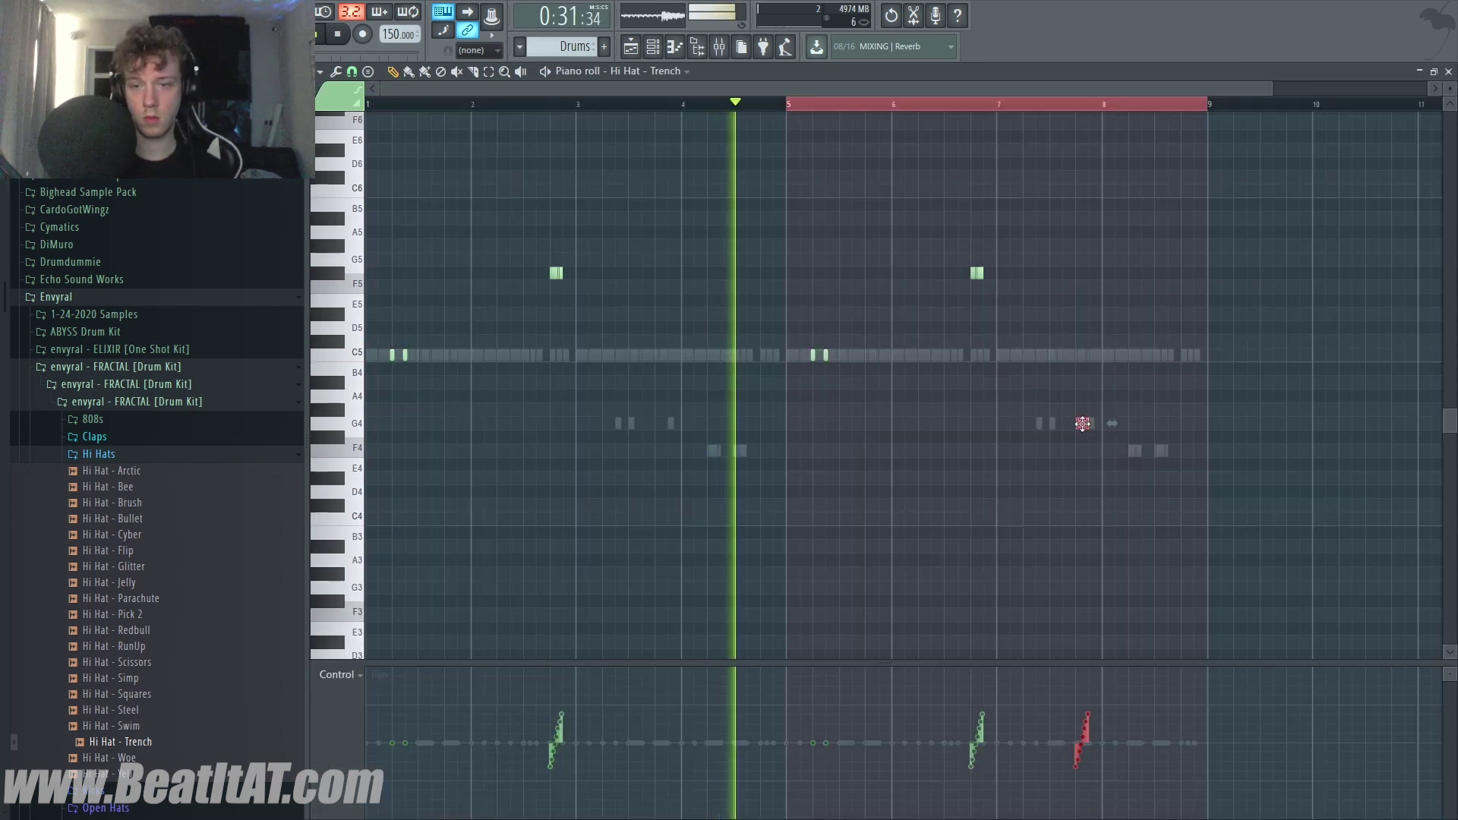
pyautogui.moveTo(1088, 422)
pyautogui.mouseDown()
pyautogui.moveTo(1188, 422)
pyautogui.moveTo(1086, 420)
pyautogui.mouseUp()
pyautogui.hotkey('ctrl', 'd')
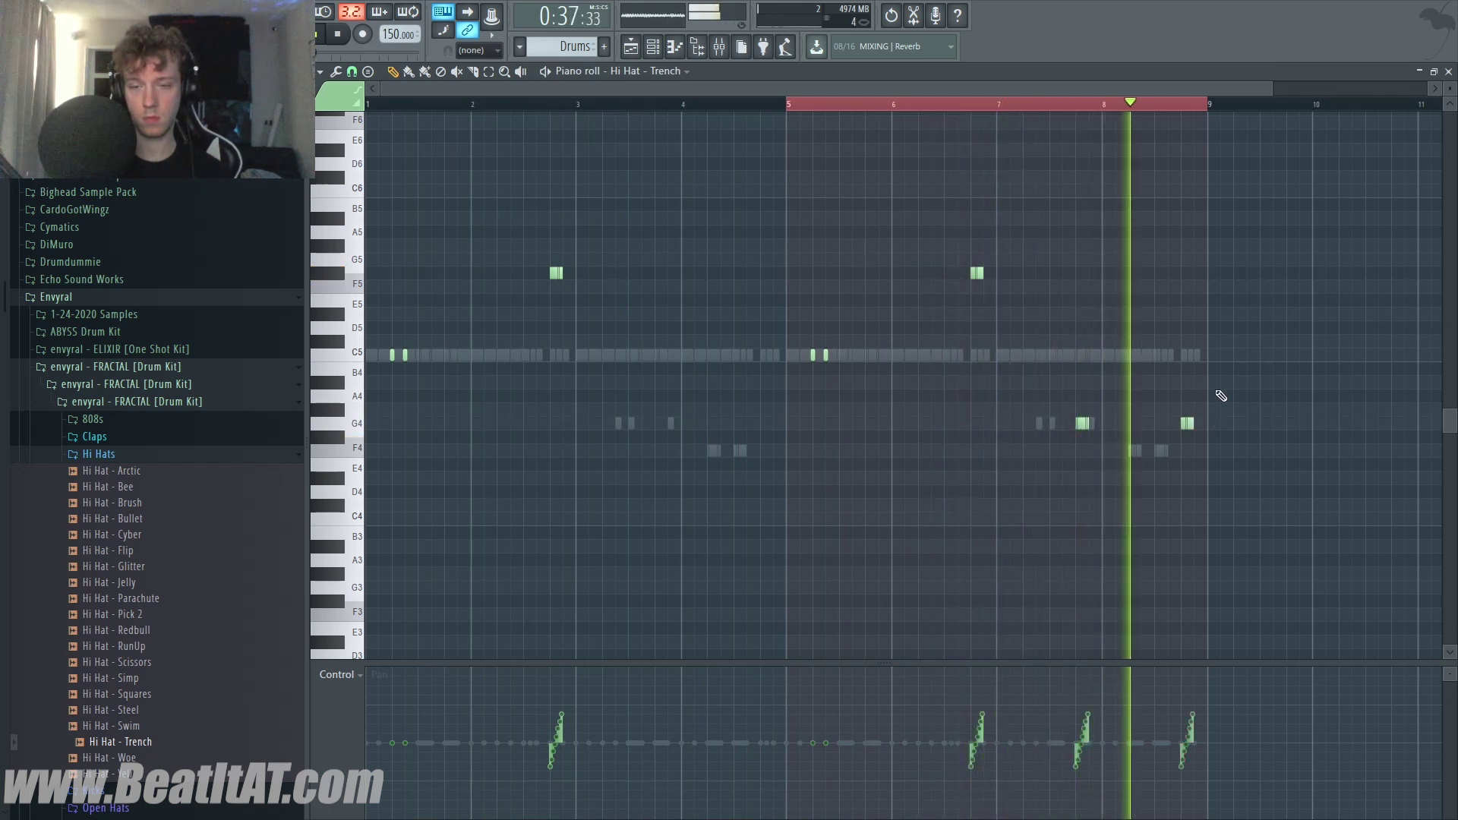
# Add another G4 Trench roll early in bar 8 and give it low, descending velocities
pyautogui.moveTo(1211, 440); pyautogui.dragTo(1154, 405)
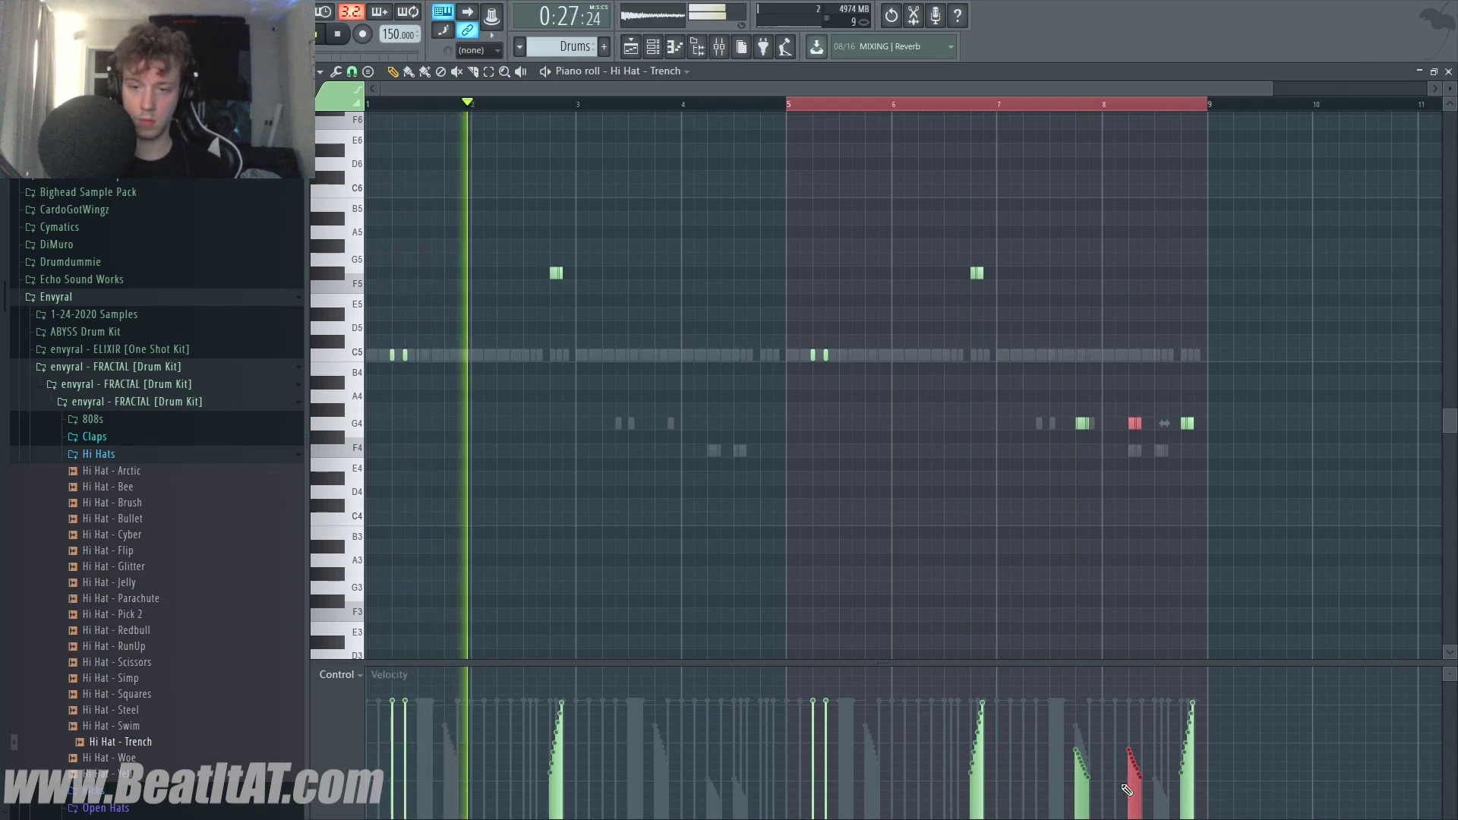
pyautogui.moveTo(1127, 790); pyautogui.dragTo(1129, 798)
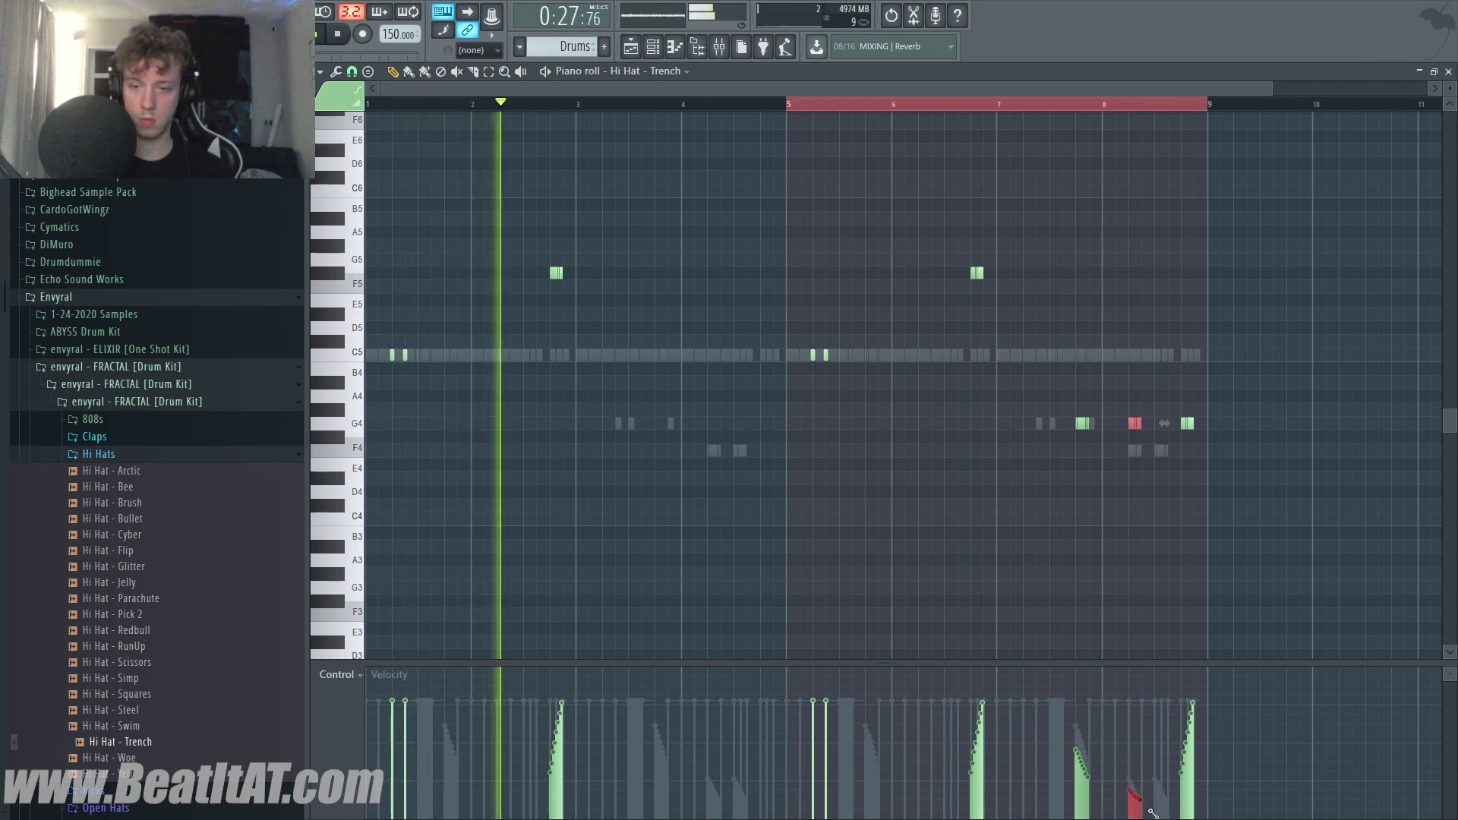
pyautogui.hotkey('ctrl', 'd')
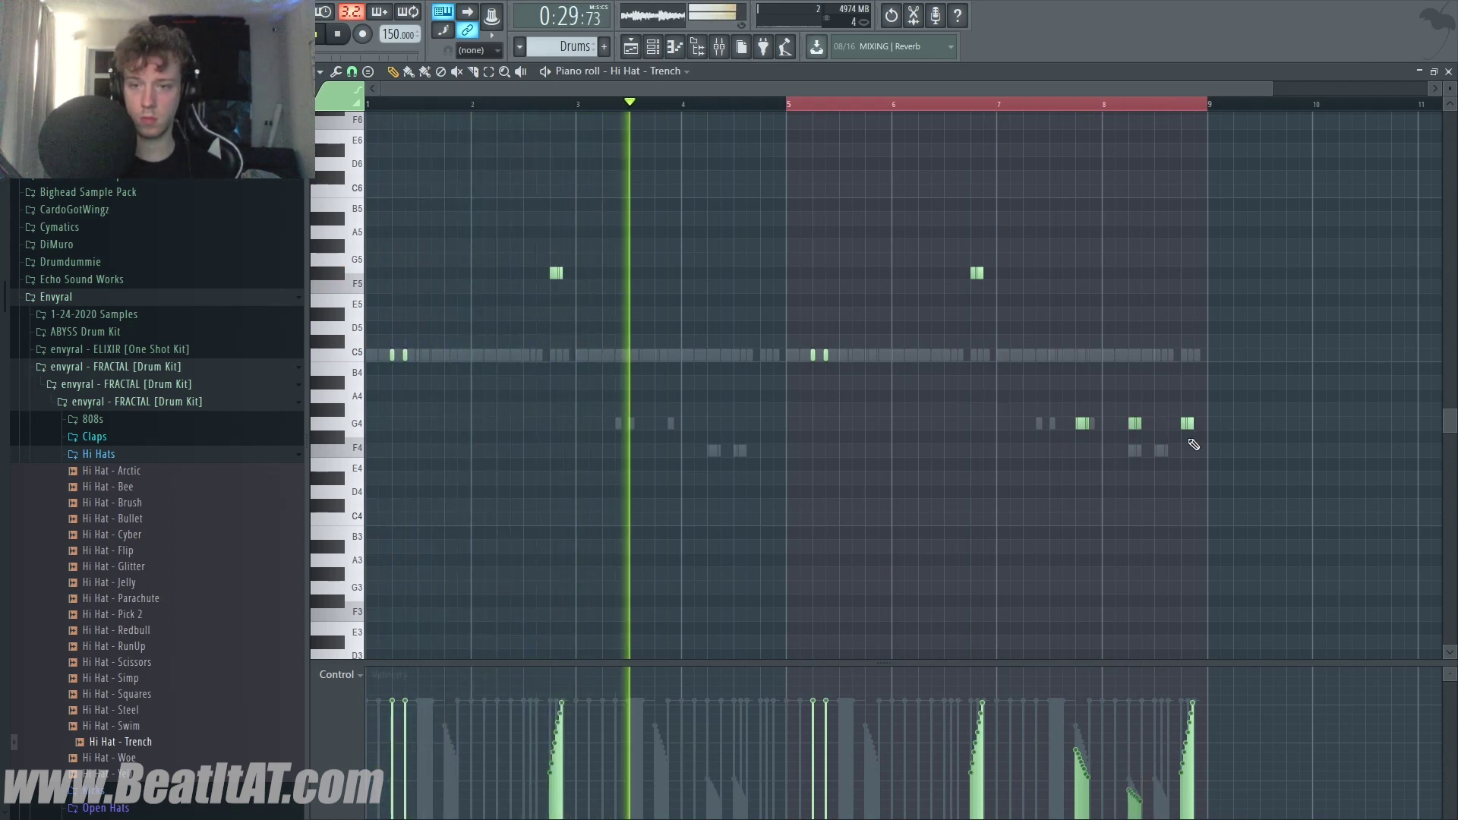
# Play the pattern back from bar 7 and transpose the last Trench roll of bar 8 to D#5
pyautogui.press('space')
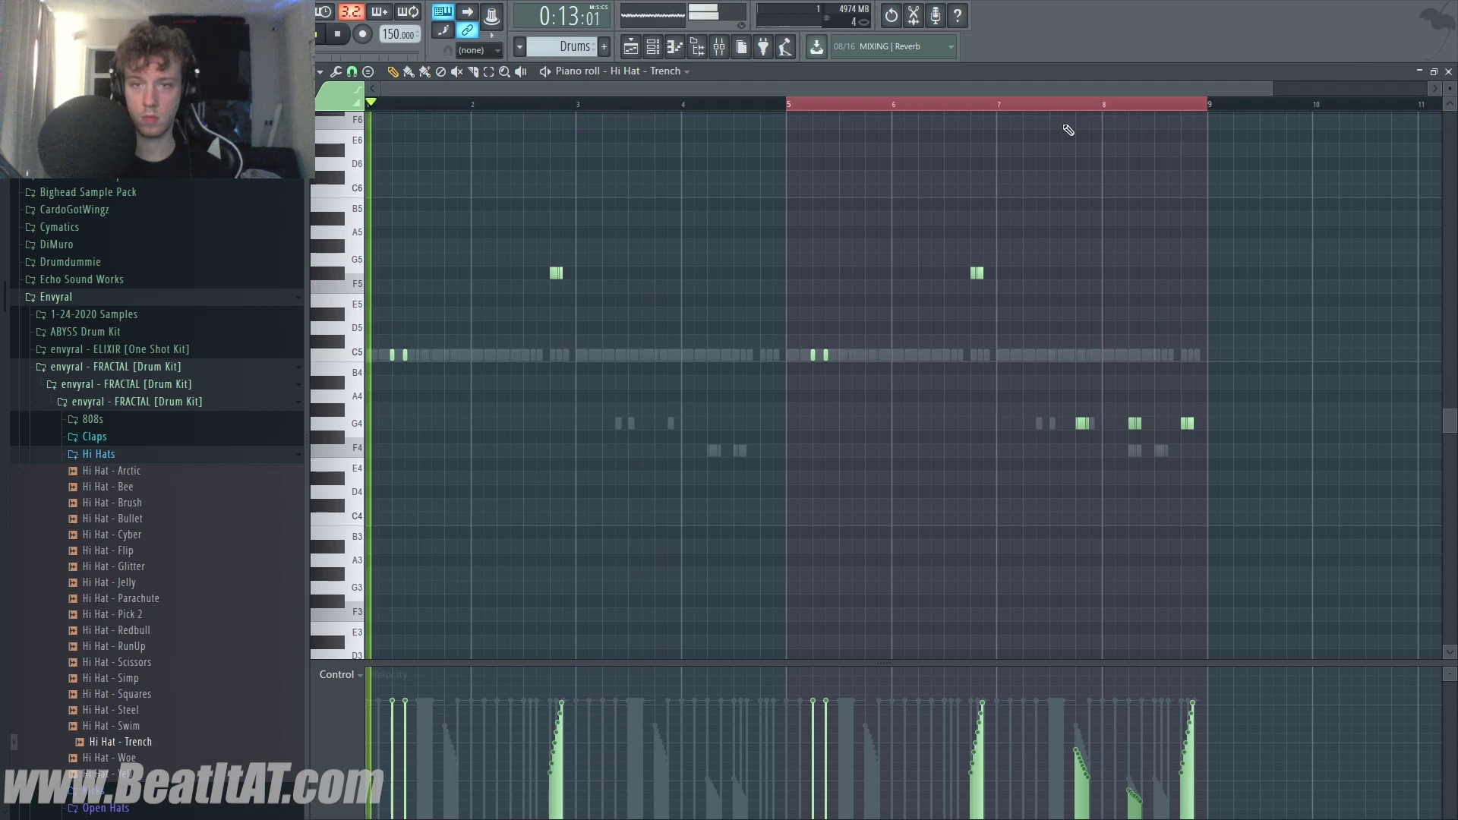
pyautogui.click(1062, 106)
pyautogui.press('space')
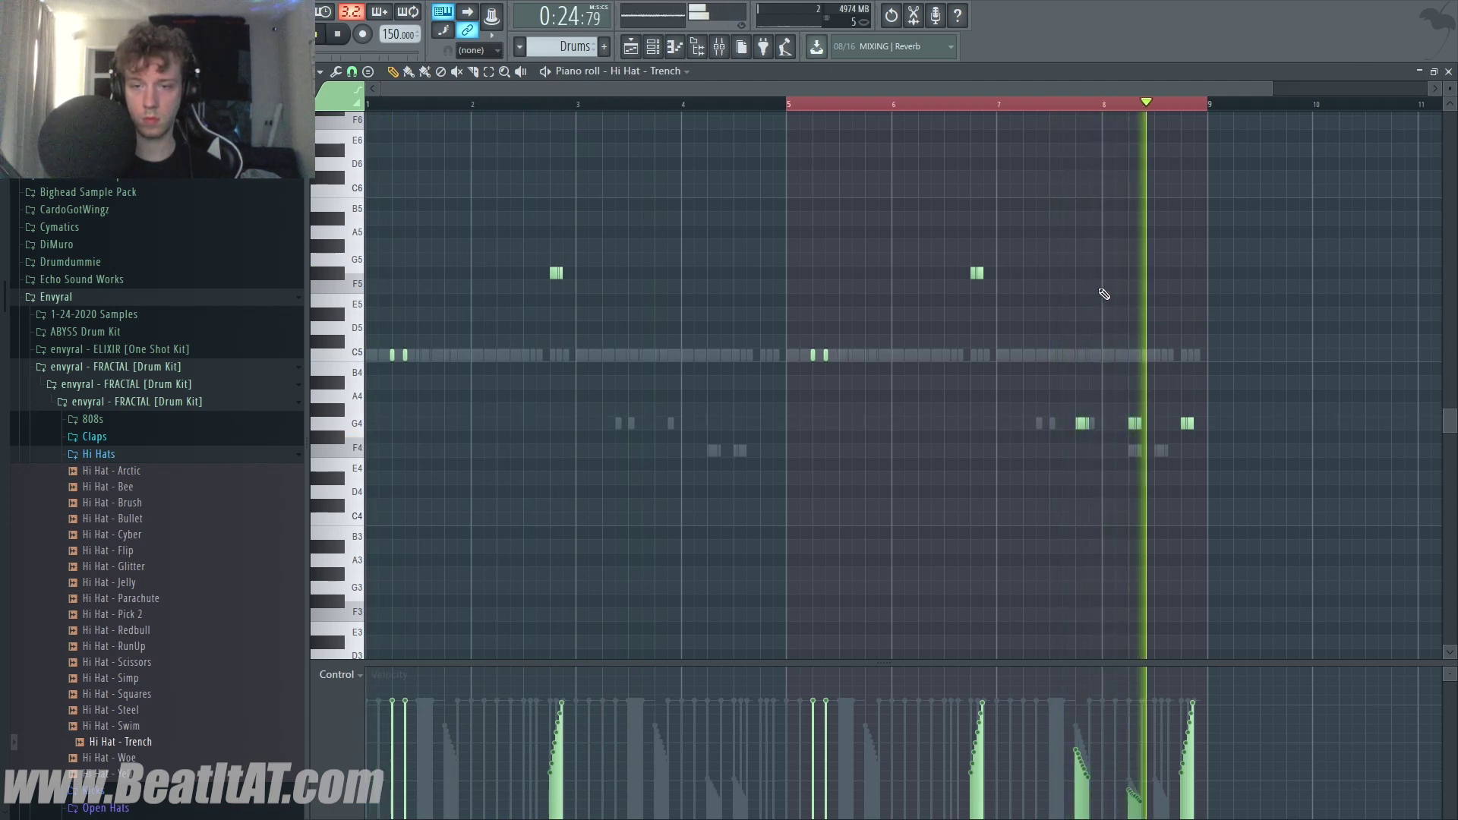
pyautogui.press('space')
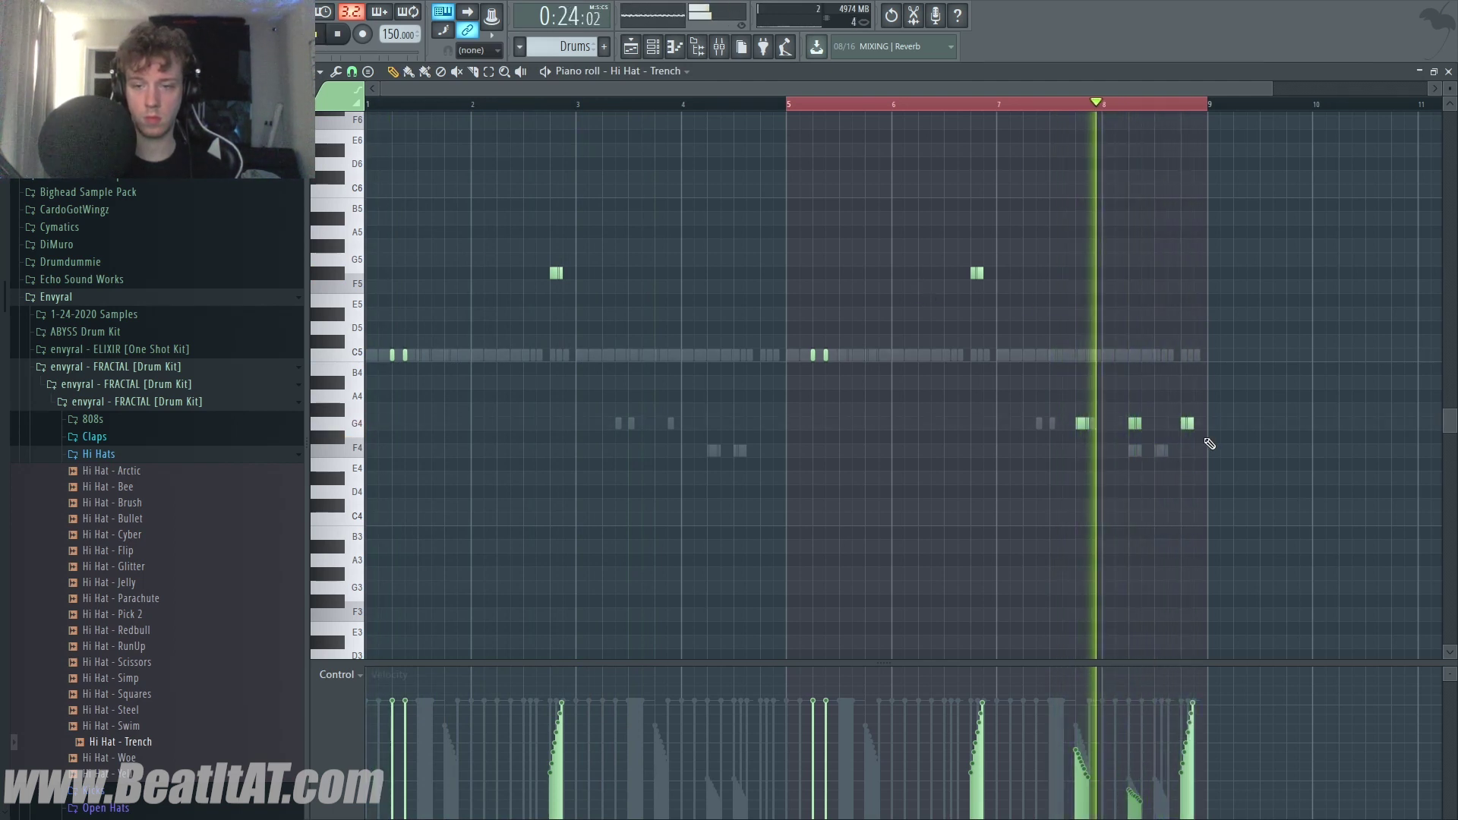
pyautogui.moveTo(1201, 428); pyautogui.dragTo(1160, 389)
pyautogui.hotkey('ctrl', 'Down')
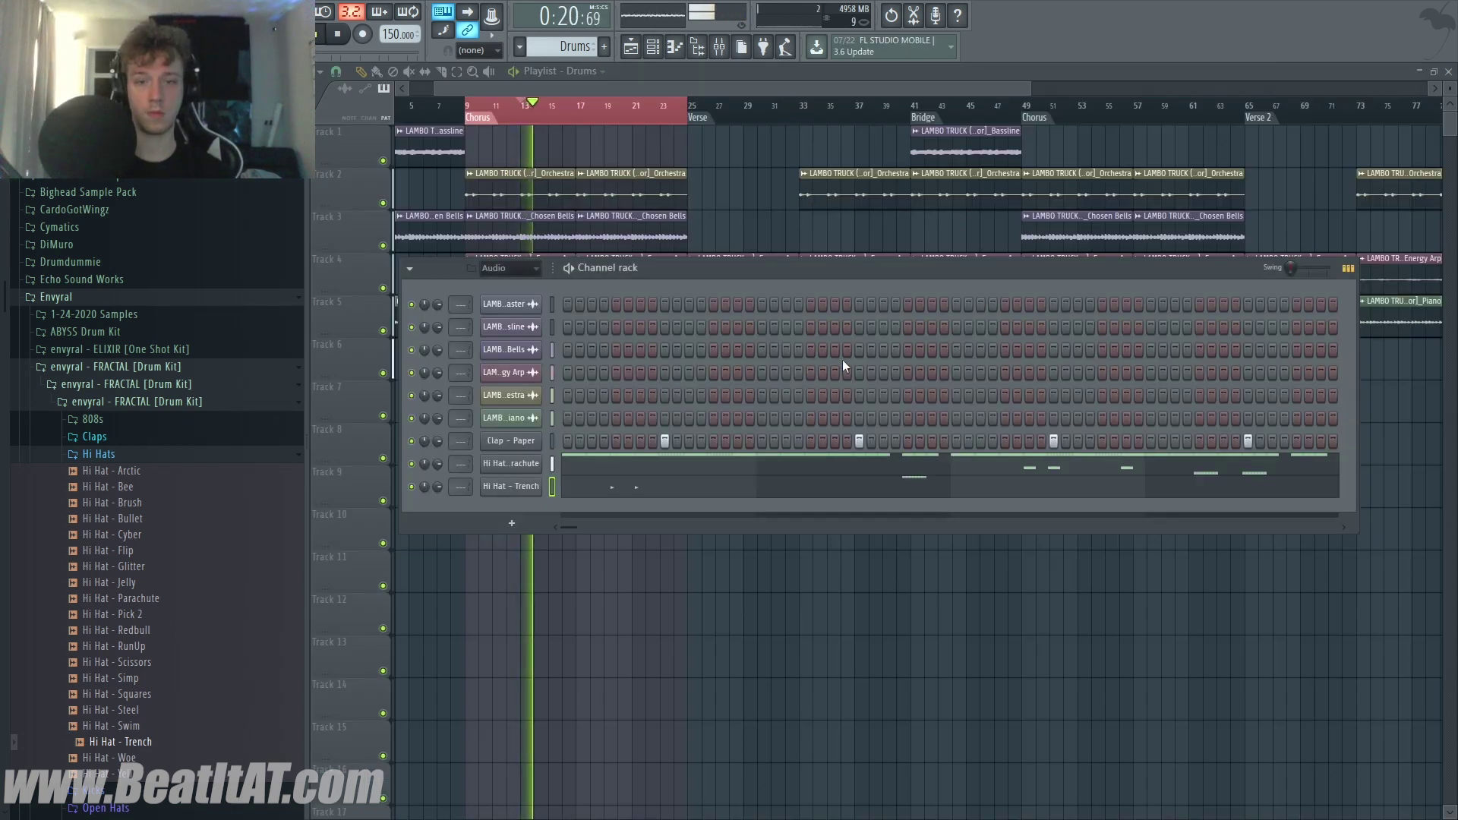
# Add Perc - Gear with a hit on step 3 and Perc - Elf as channels from the FRACTAL kit's Percs folder
pyautogui.press('F6')
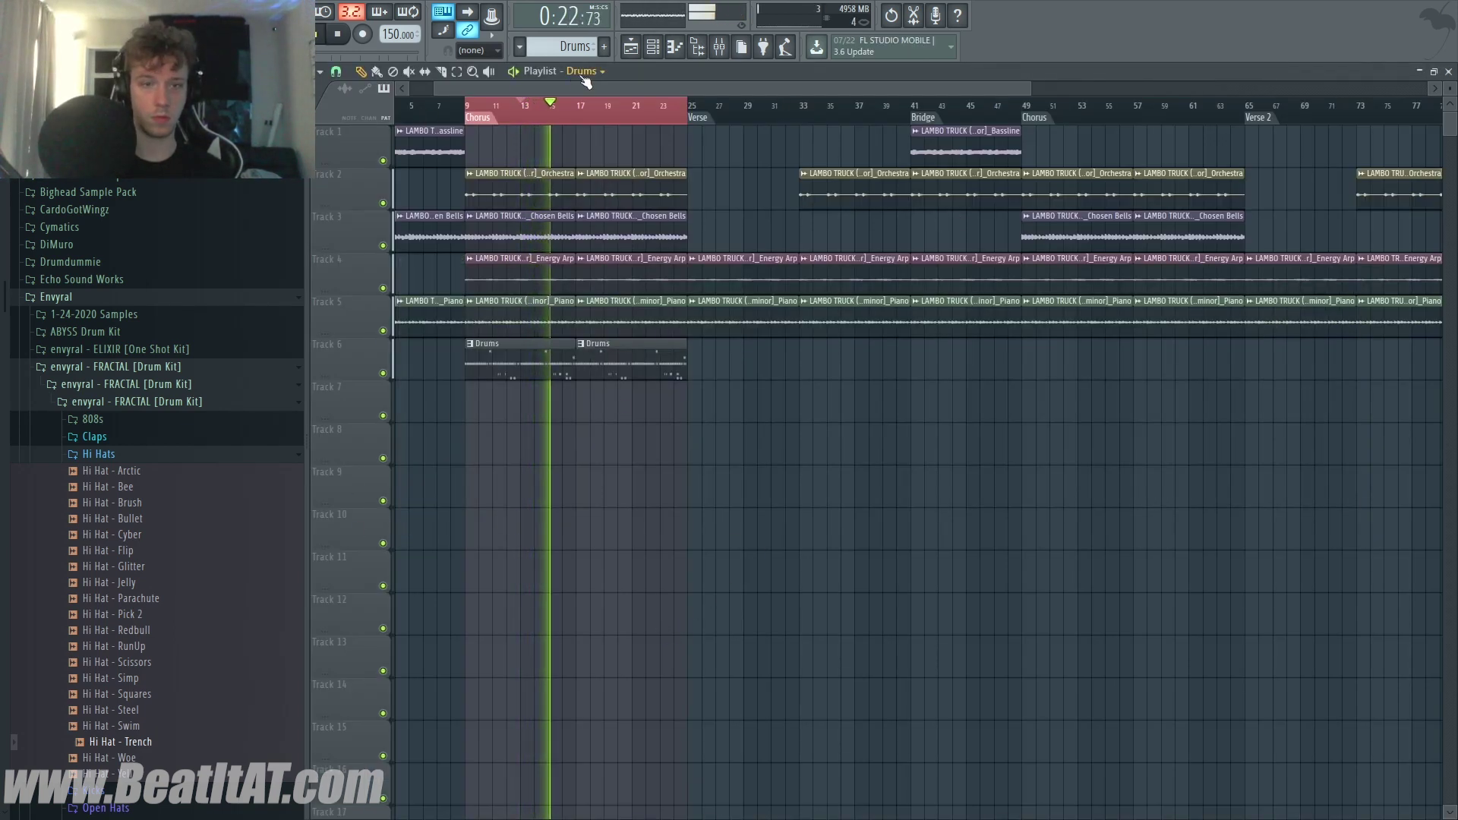
pyautogui.click(653, 47)
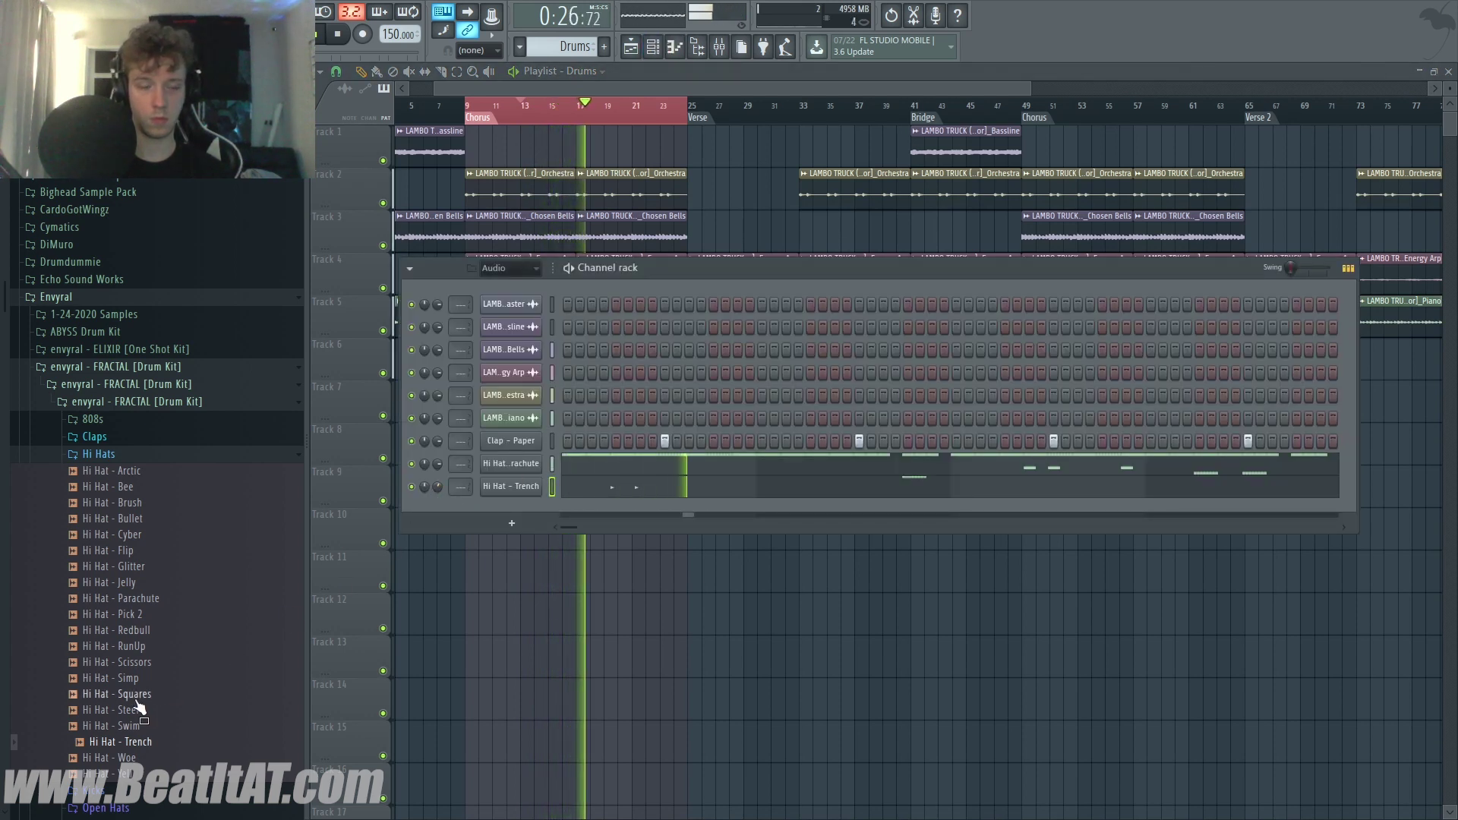
pyautogui.click(72, 456)
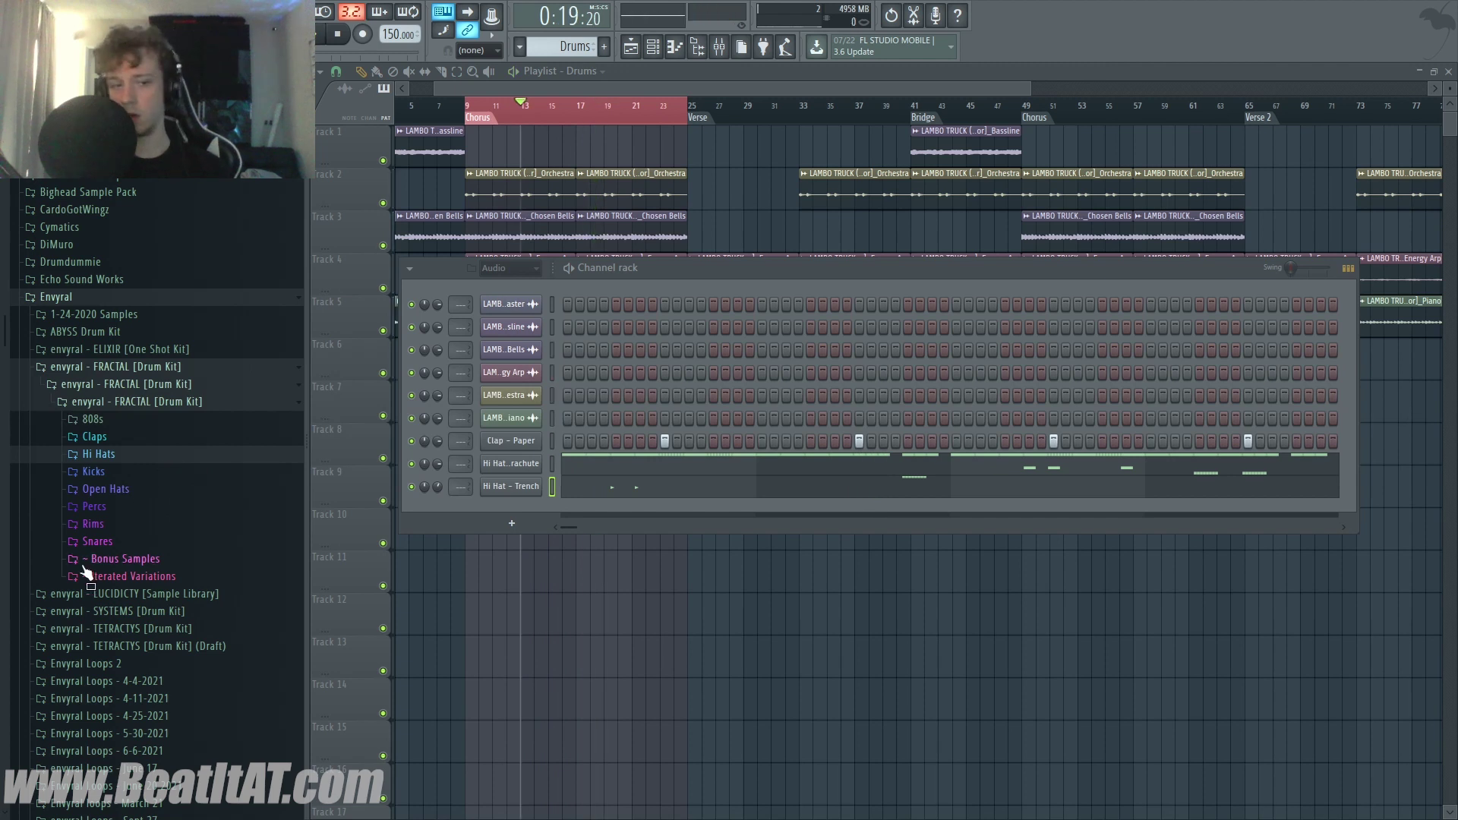
pyautogui.click(121, 509)
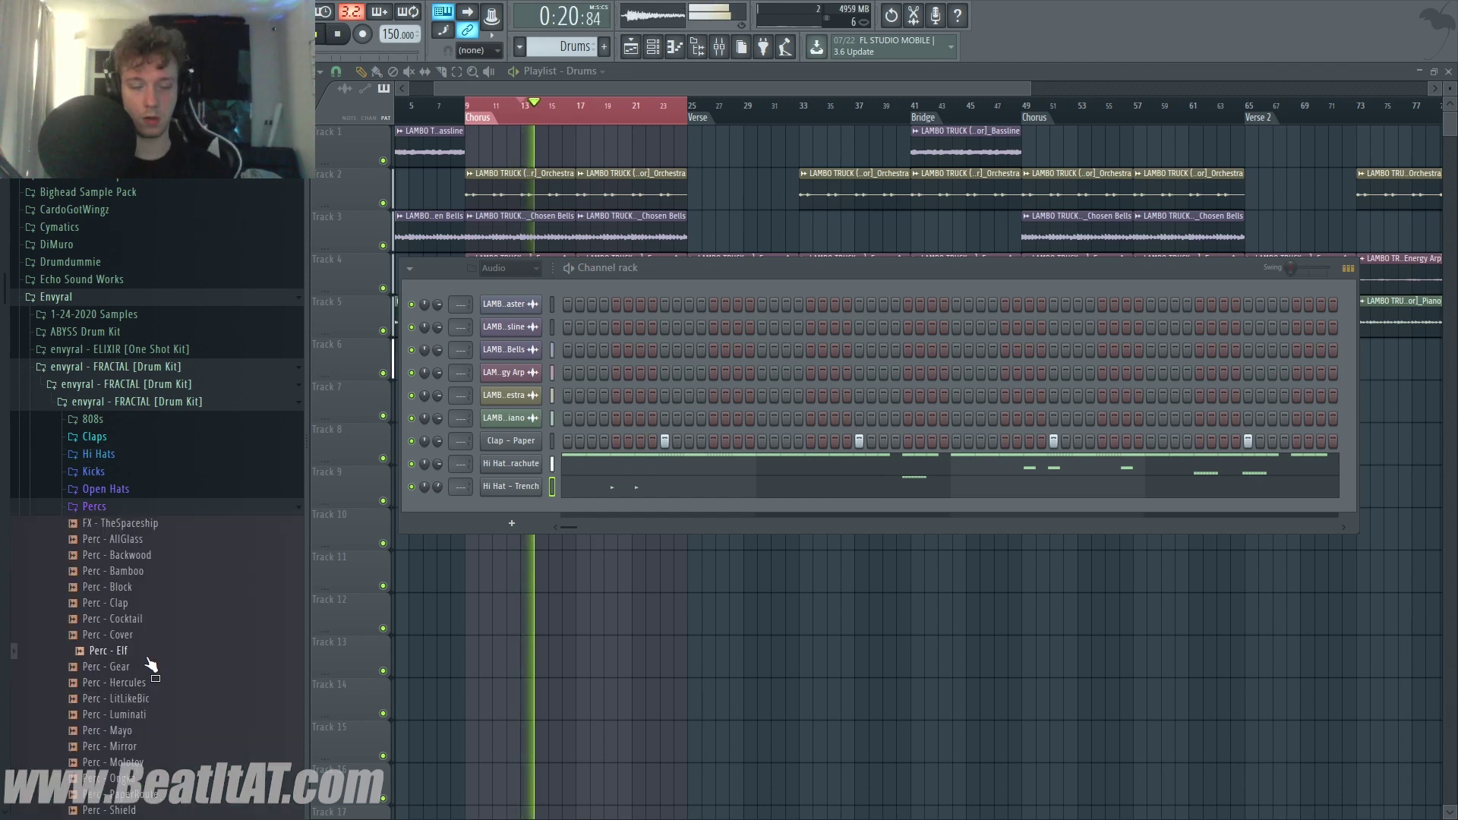
pyautogui.moveTo(542, 516); pyautogui.dragTo(551, 506)
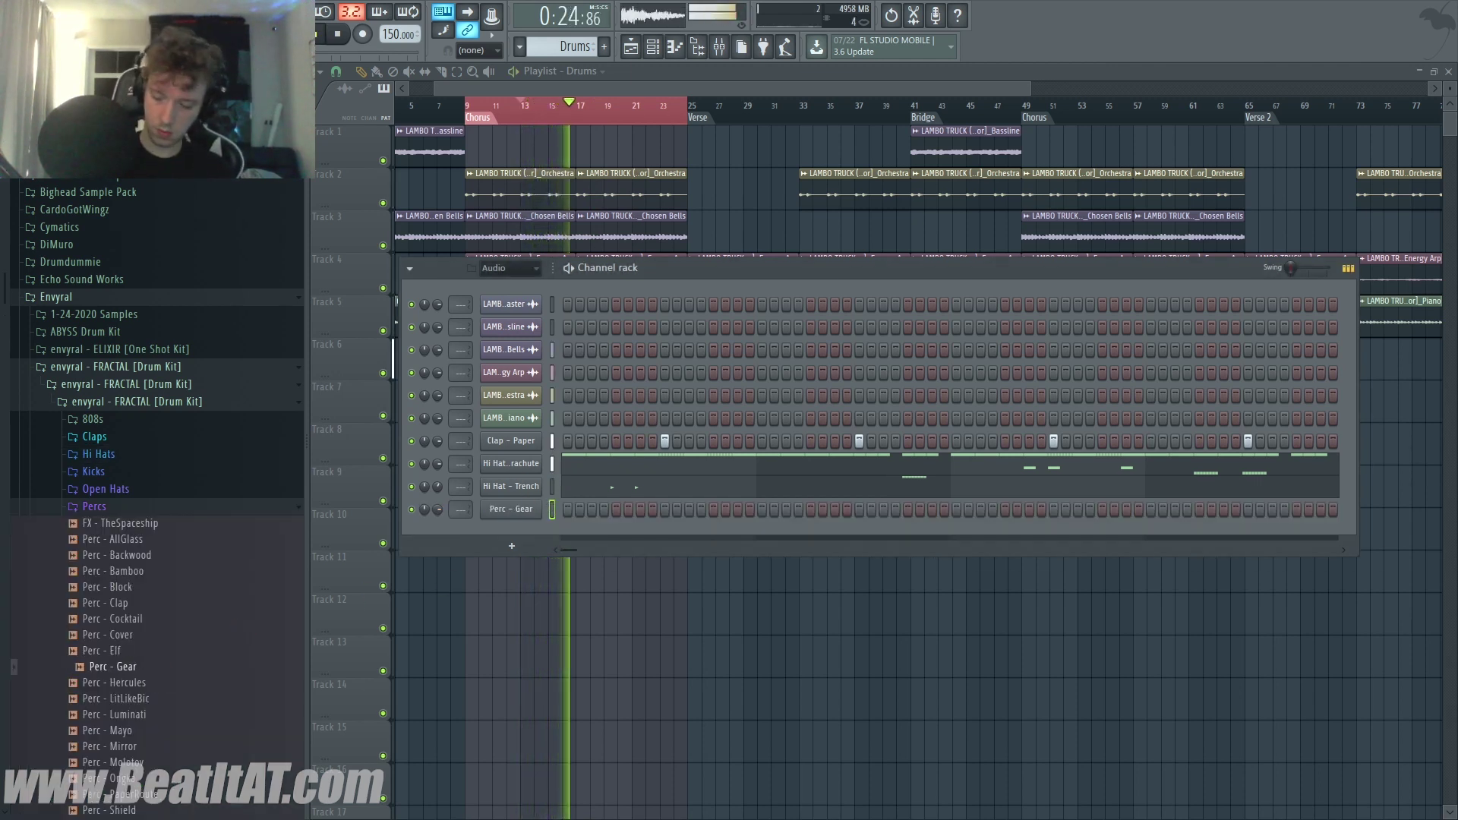
pyautogui.moveTo(106, 651); pyautogui.dragTo(466, 355)
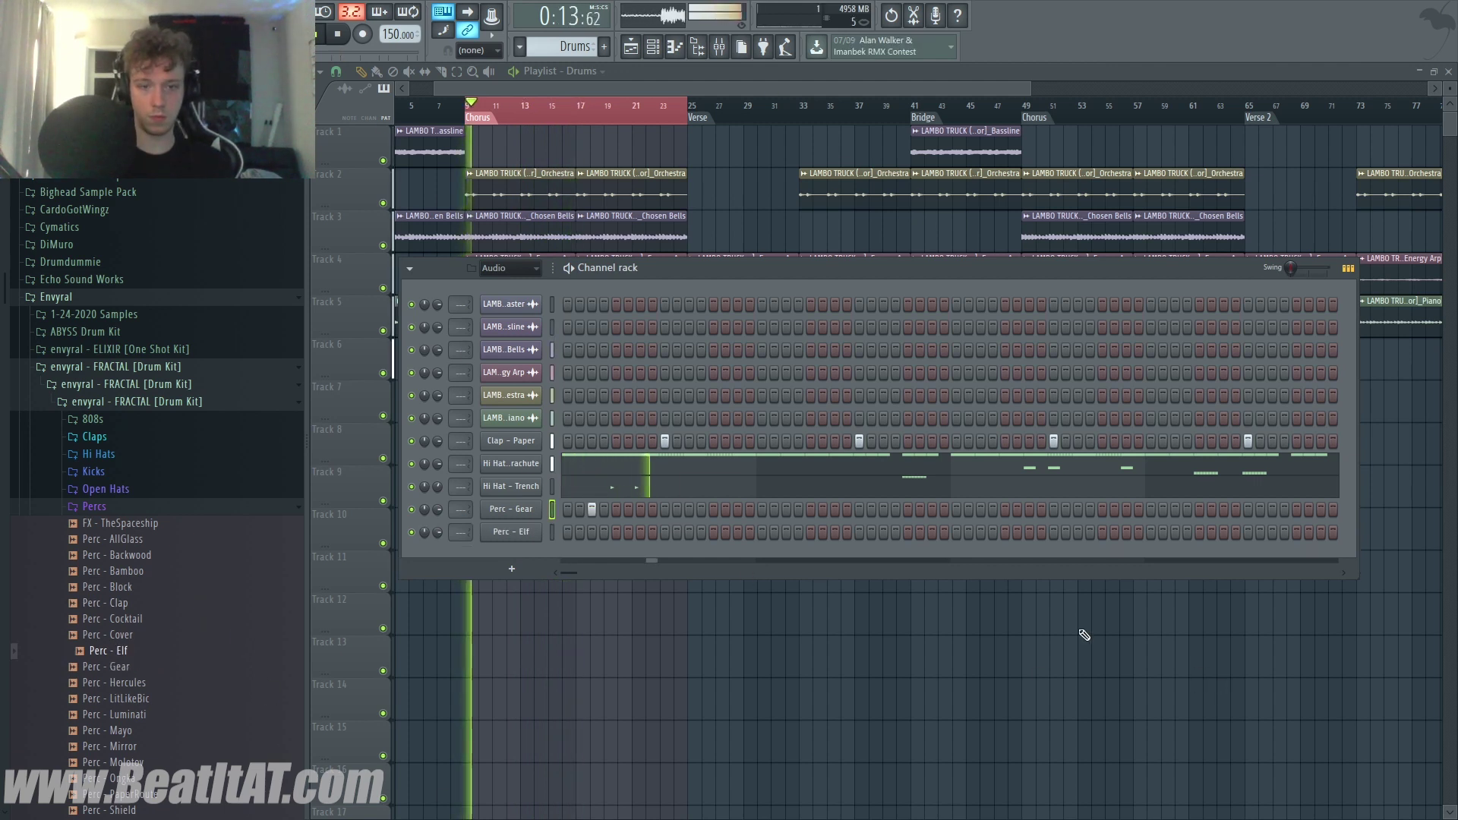
# Place a Perc - Elf hit on step 13 and add Perc - Mirror as a channel with a hit on step 7
pyautogui.click(640, 532)
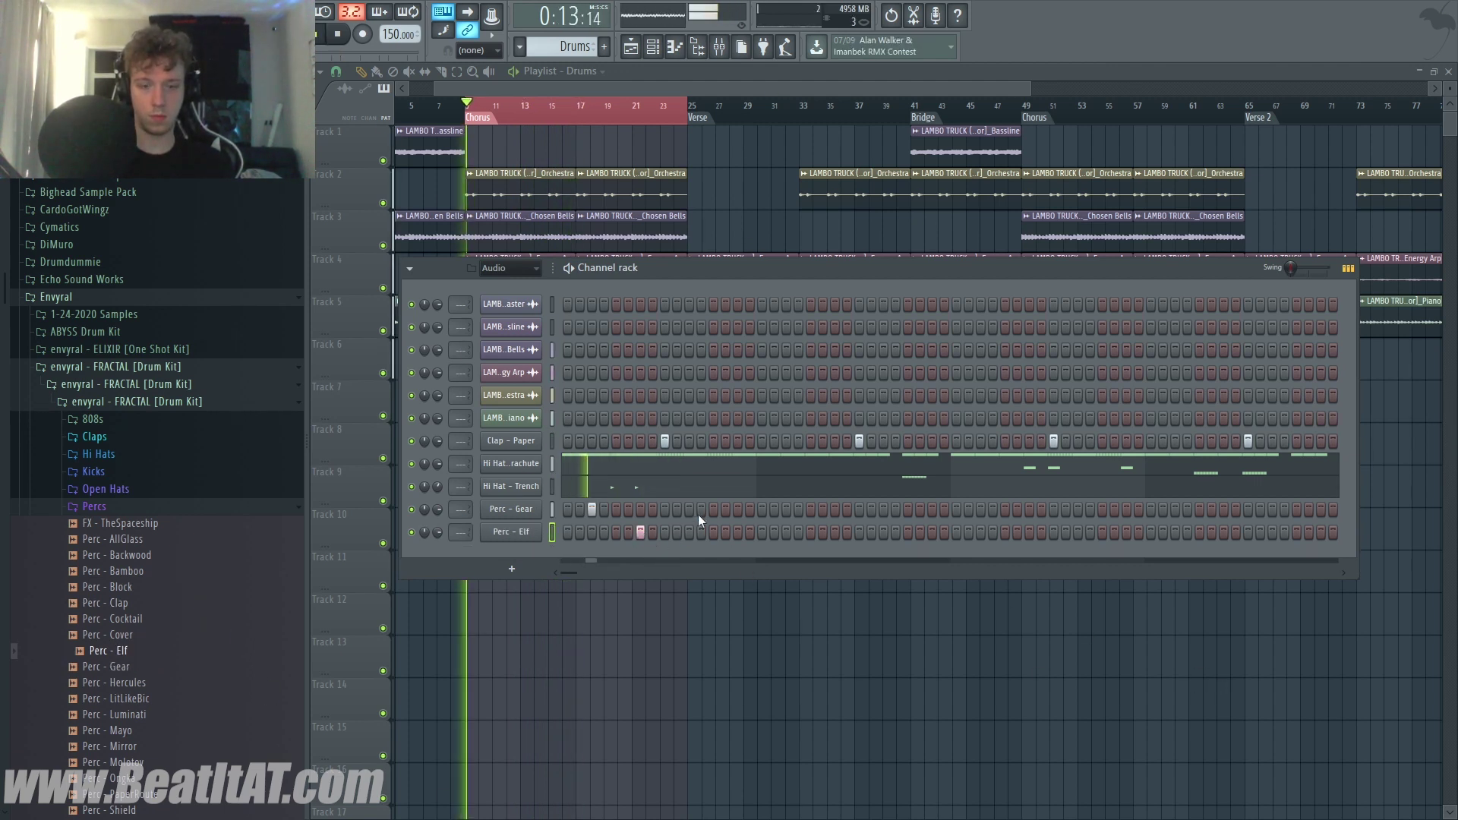
pyautogui.click(711, 531)
pyautogui.click(641, 531)
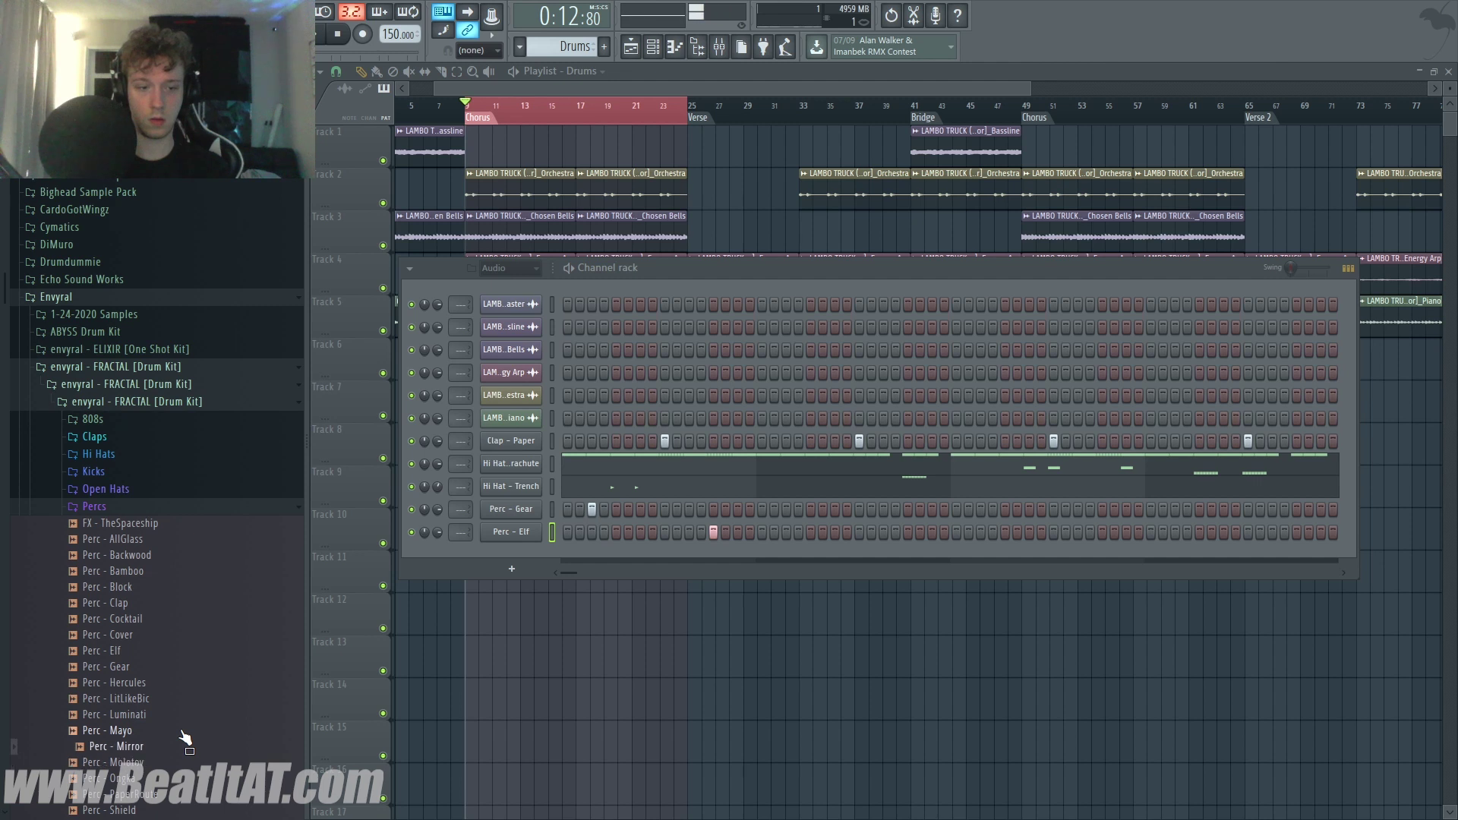
pyautogui.moveTo(354, 683); pyautogui.dragTo(639, 567)
pyautogui.click(640, 554)
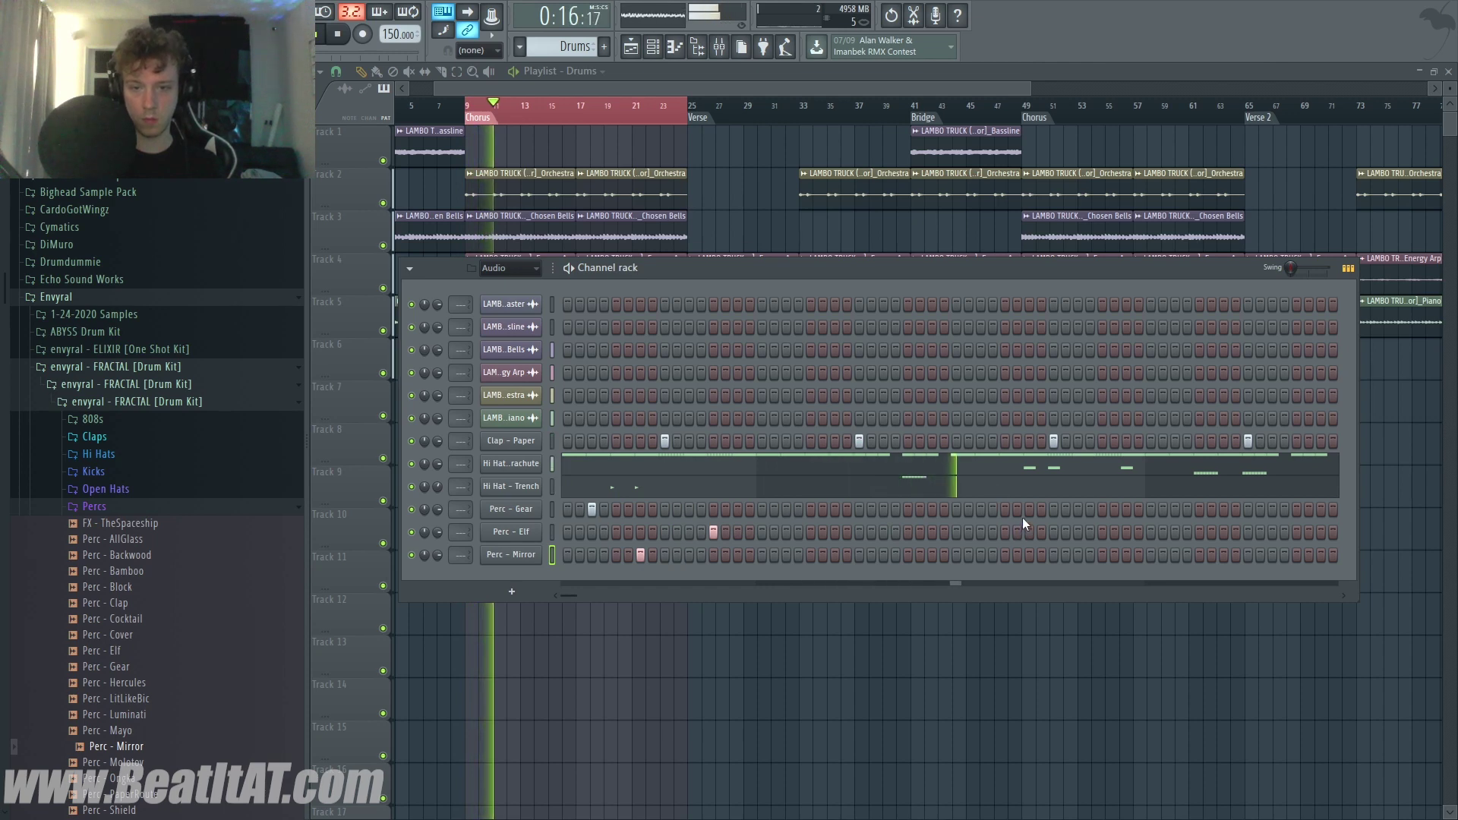
# Repeat the percussion hits 32 steps on and keep them in a separate Percs pattern, extended across the Chorus on Track 7
pyautogui.click(992, 509)
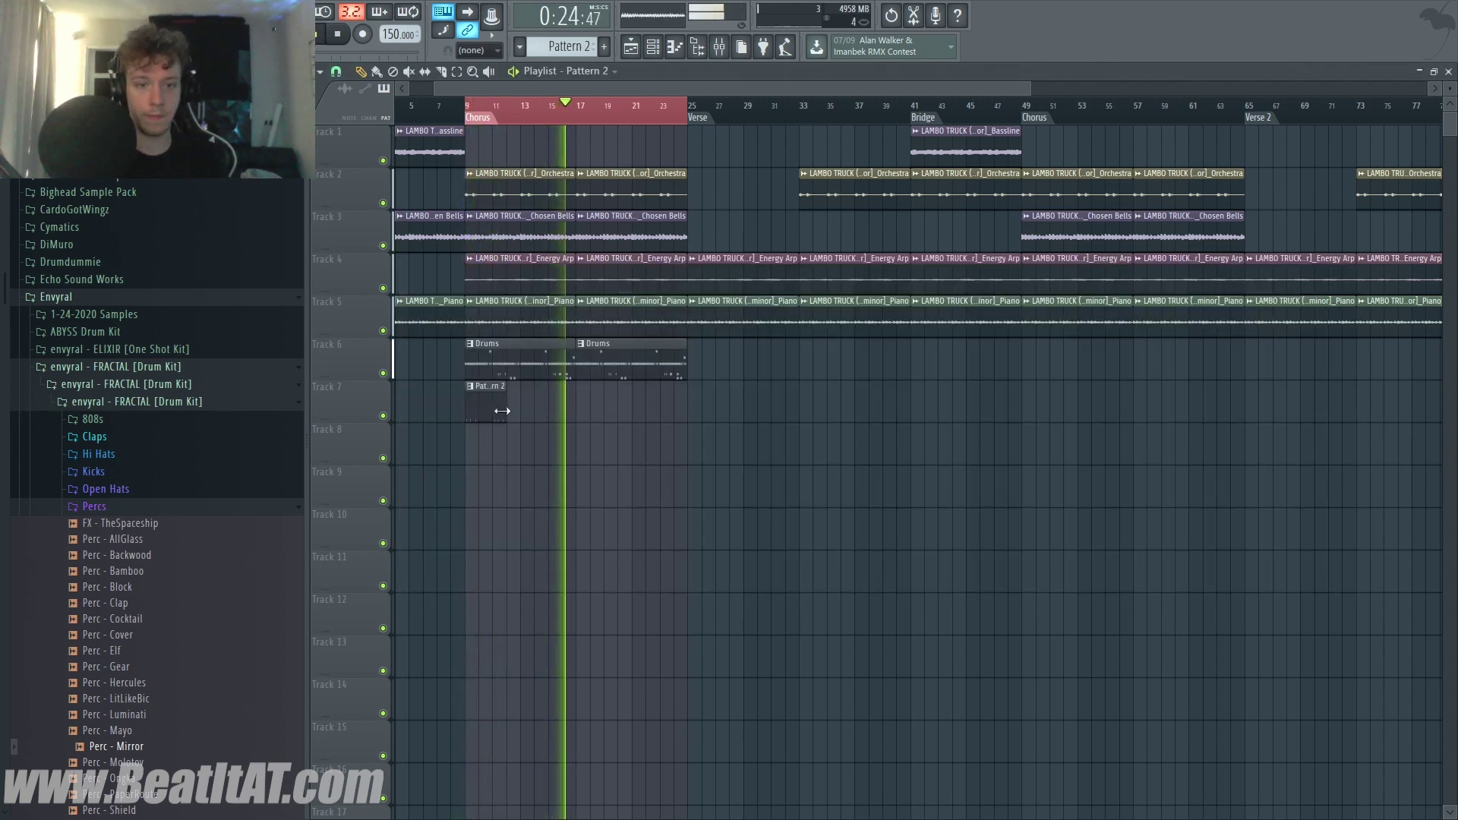
pyautogui.moveTo(507, 406); pyautogui.dragTo(661, 397)
pyautogui.press('F7')
pyautogui.press('F7')
# Assign the stem, drum and percussion channels to their own mixer tracks 1 to 12 and minimize the mixer
pyautogui.press('F6')
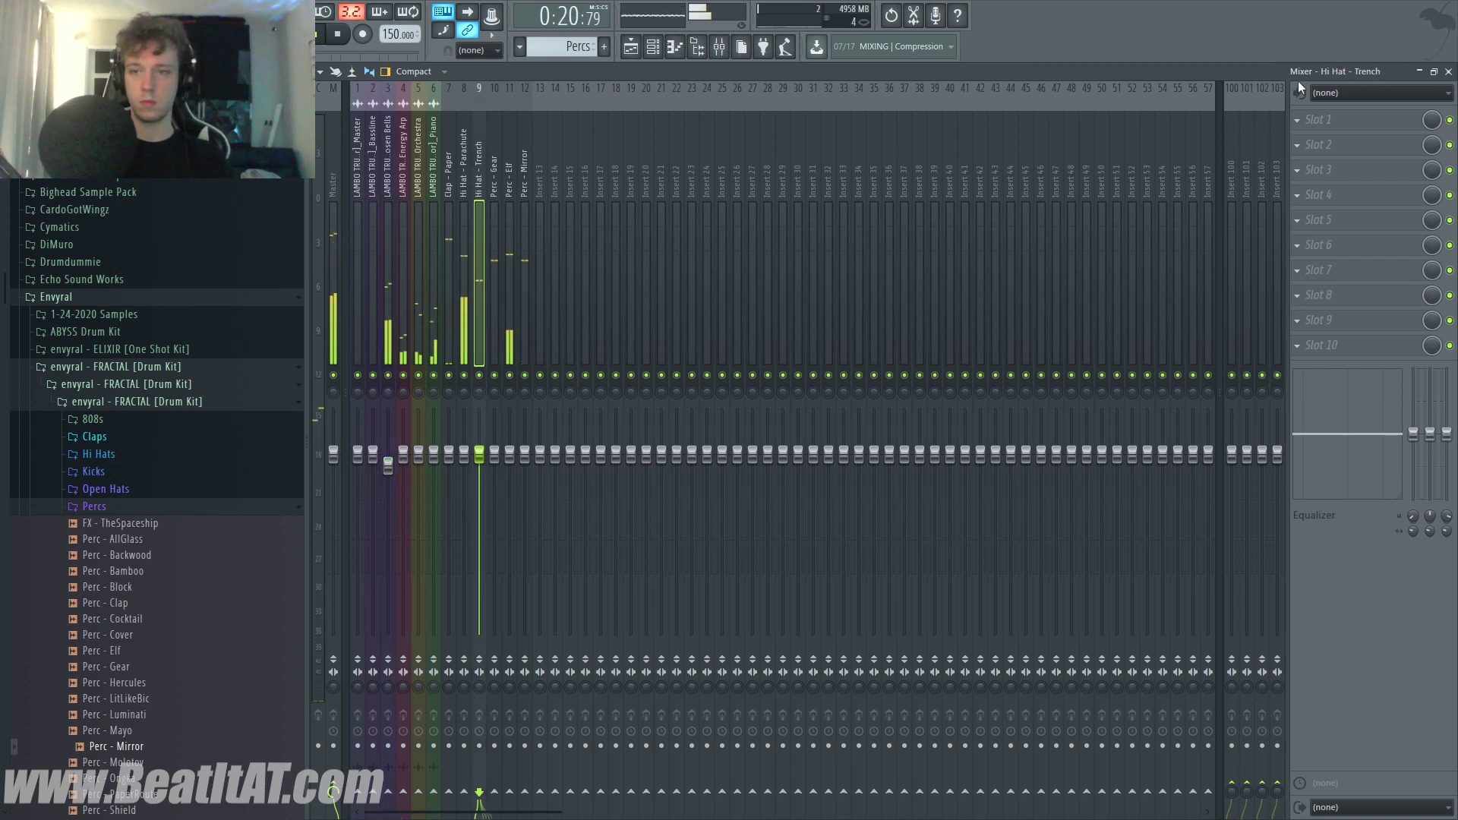
pyautogui.click(1419, 71)
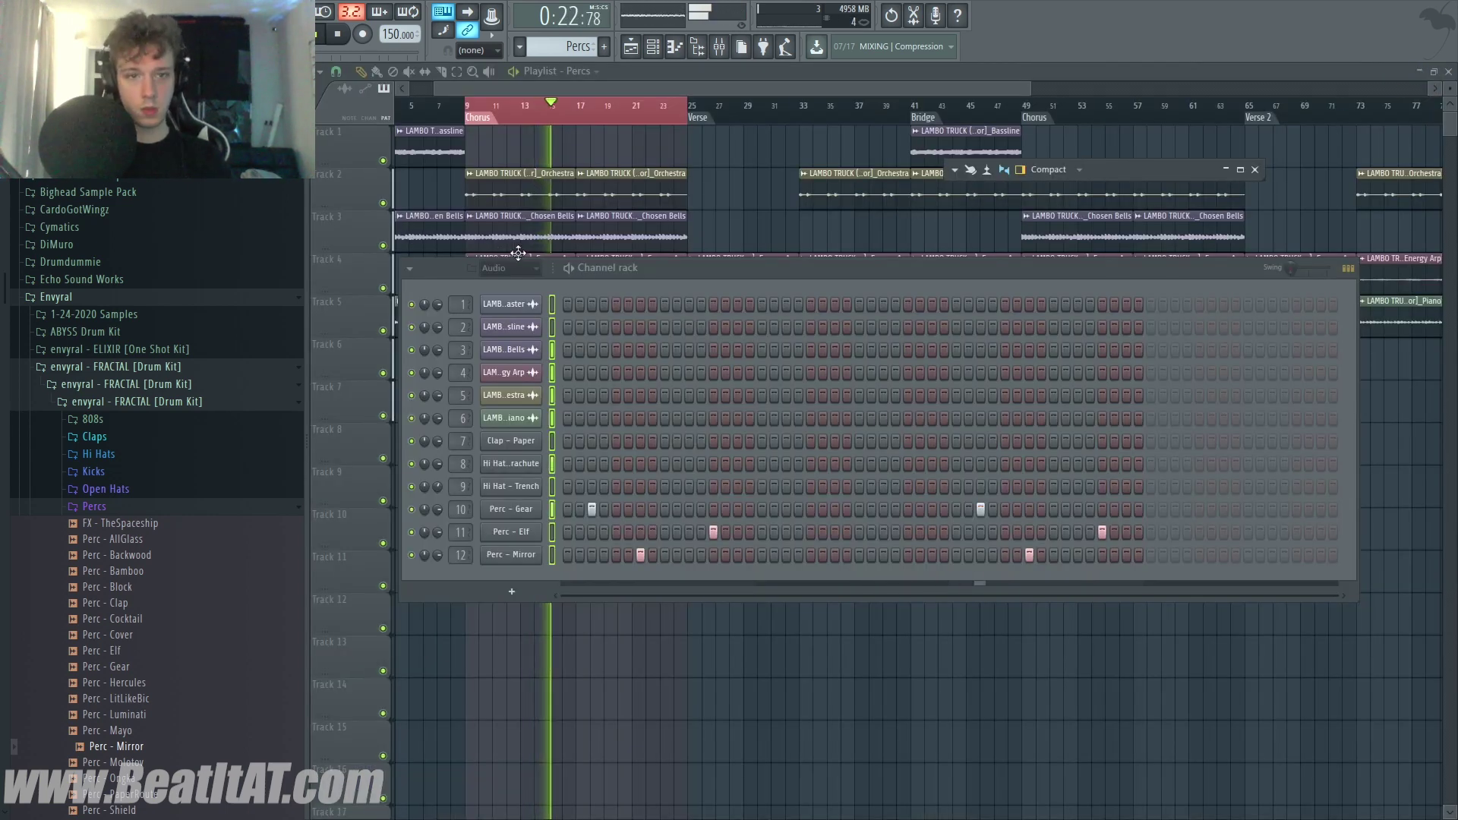
pyautogui.scroll(3, 569, 186)
pyautogui.scroll(-4, 933, 176)
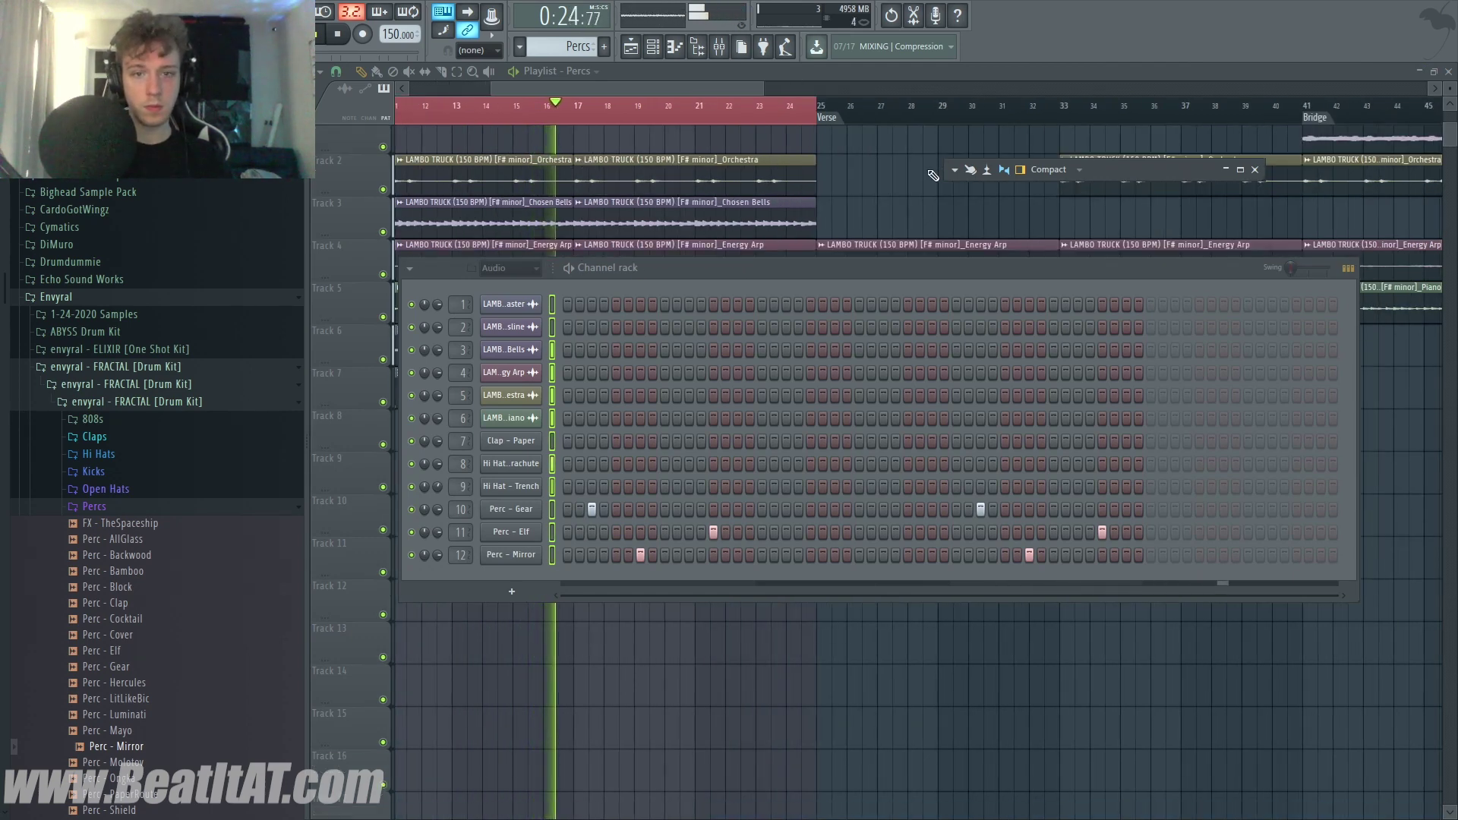
# Try Open Hat - UP as a new channel in the Drums pattern with a hit on step 21, and play it back
pyautogui.click(158, 606)
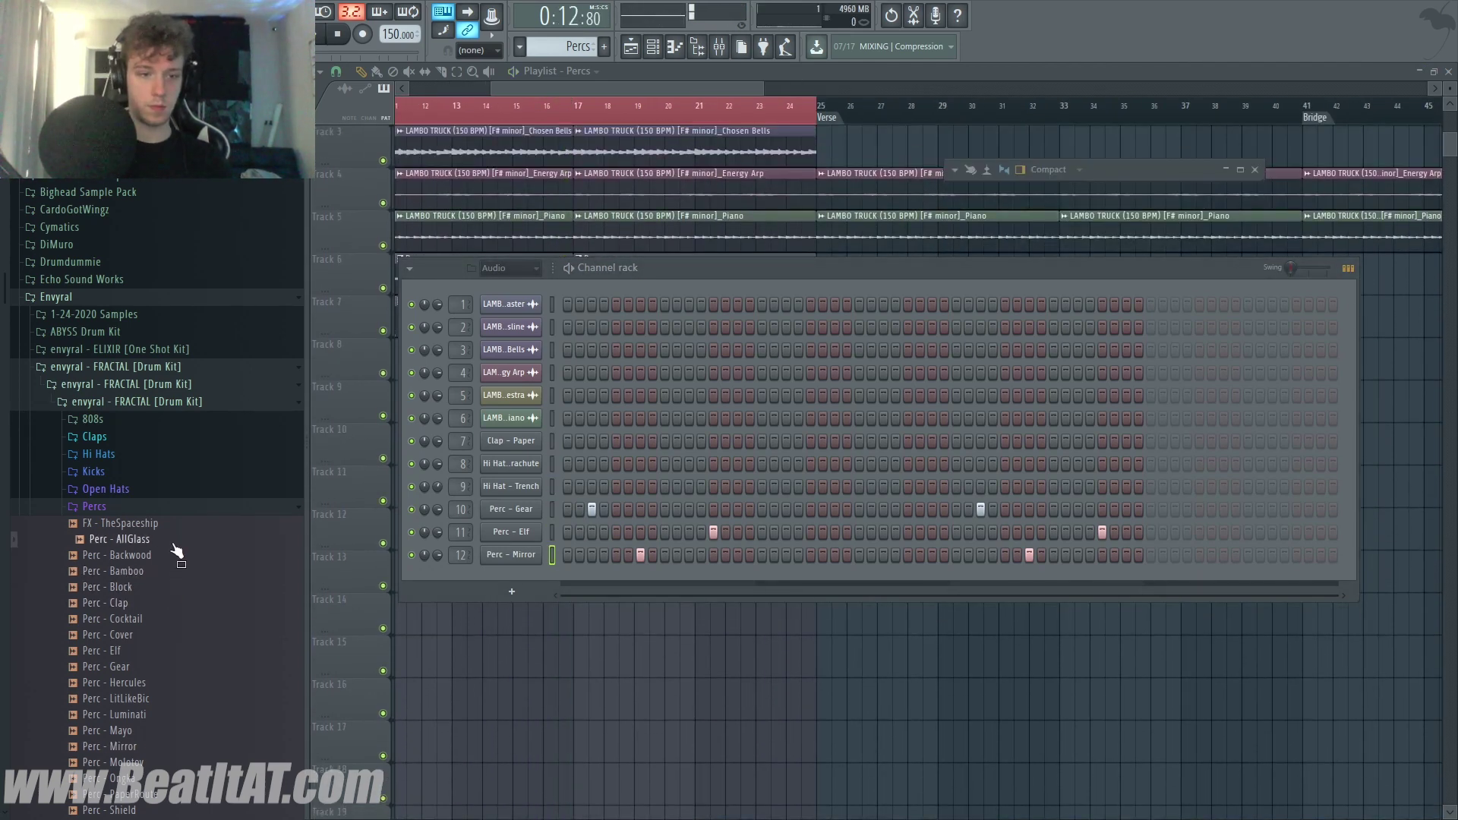
pyautogui.scroll(-5, 176, 688)
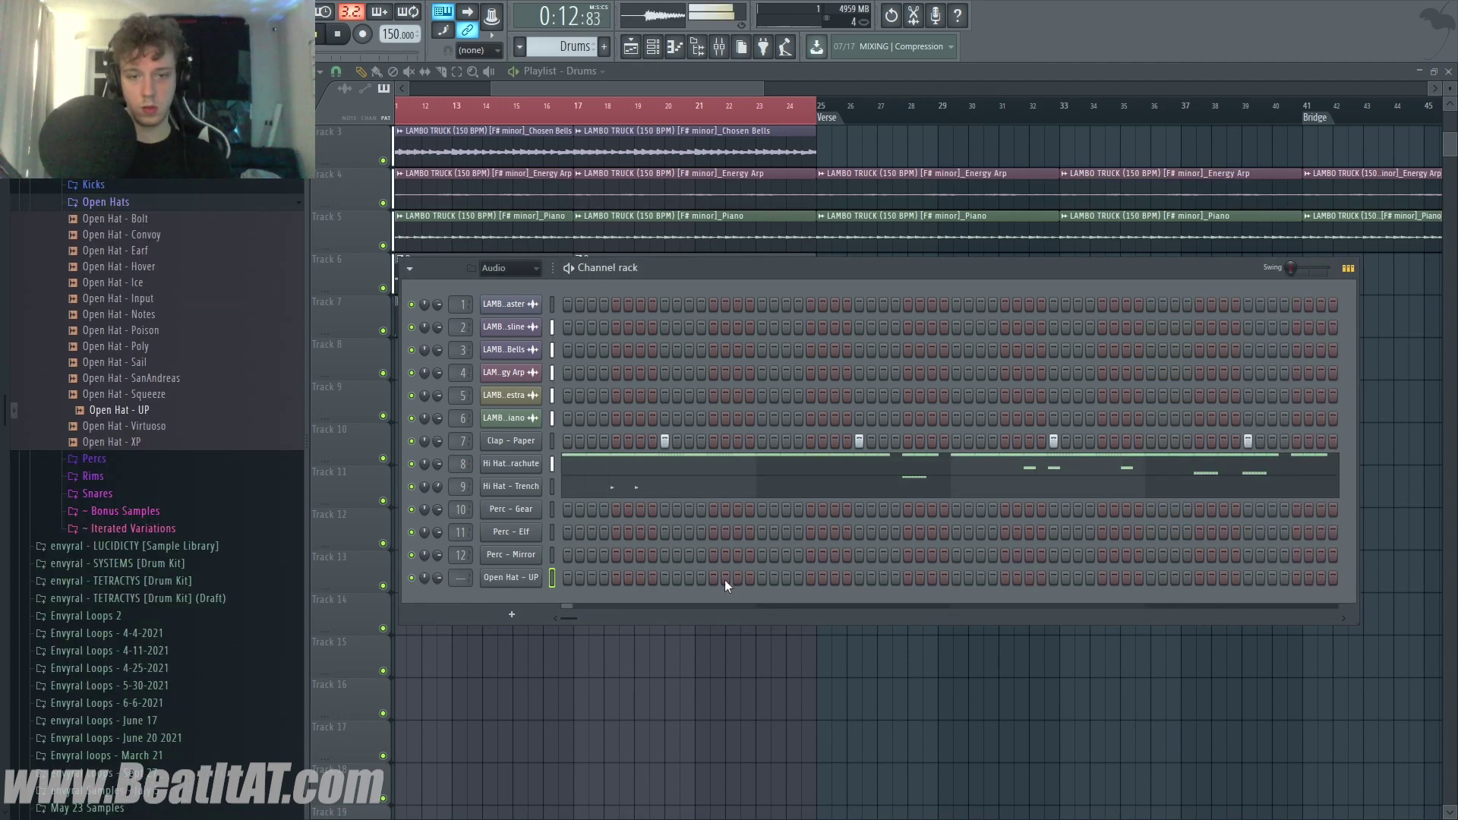
pyautogui.click(810, 579)
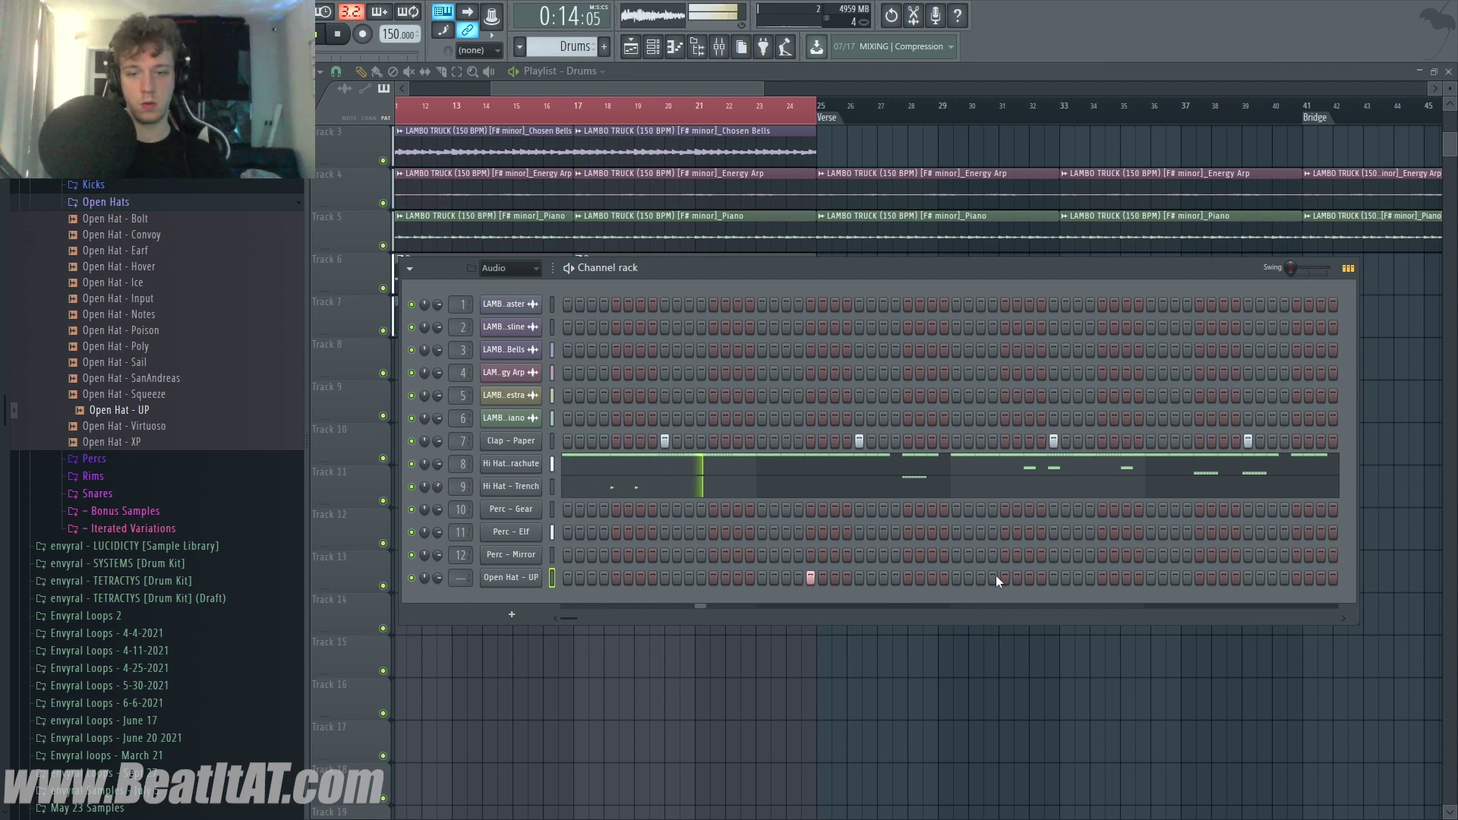
pyautogui.press('space')
pyautogui.press('space')
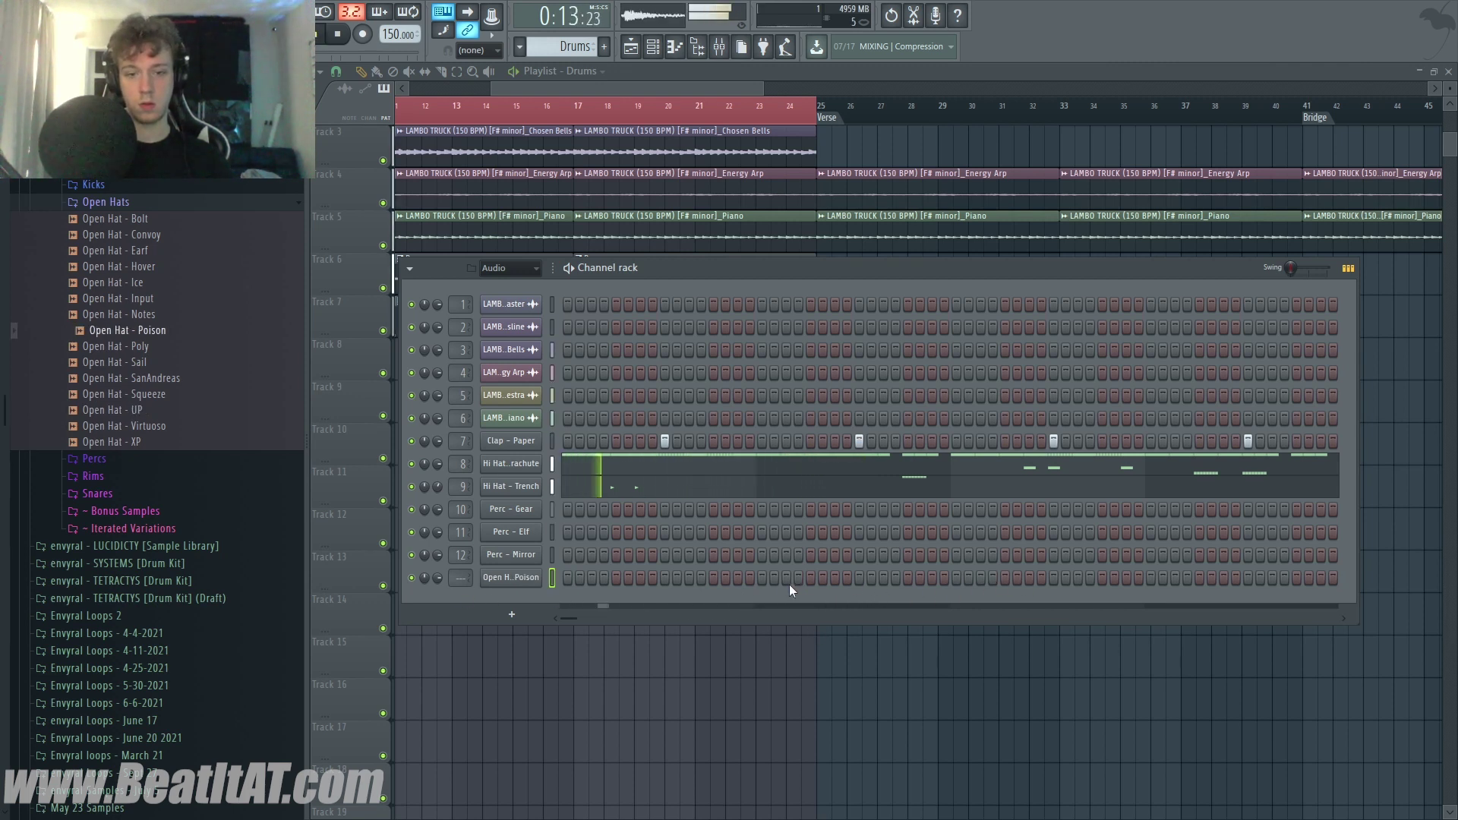
# Place Open Hat - Poison hits on steps 5, 21, 37 and 53 and assign the channel to mixer track 13
pyautogui.click(618, 578)
pyautogui.click(810, 578)
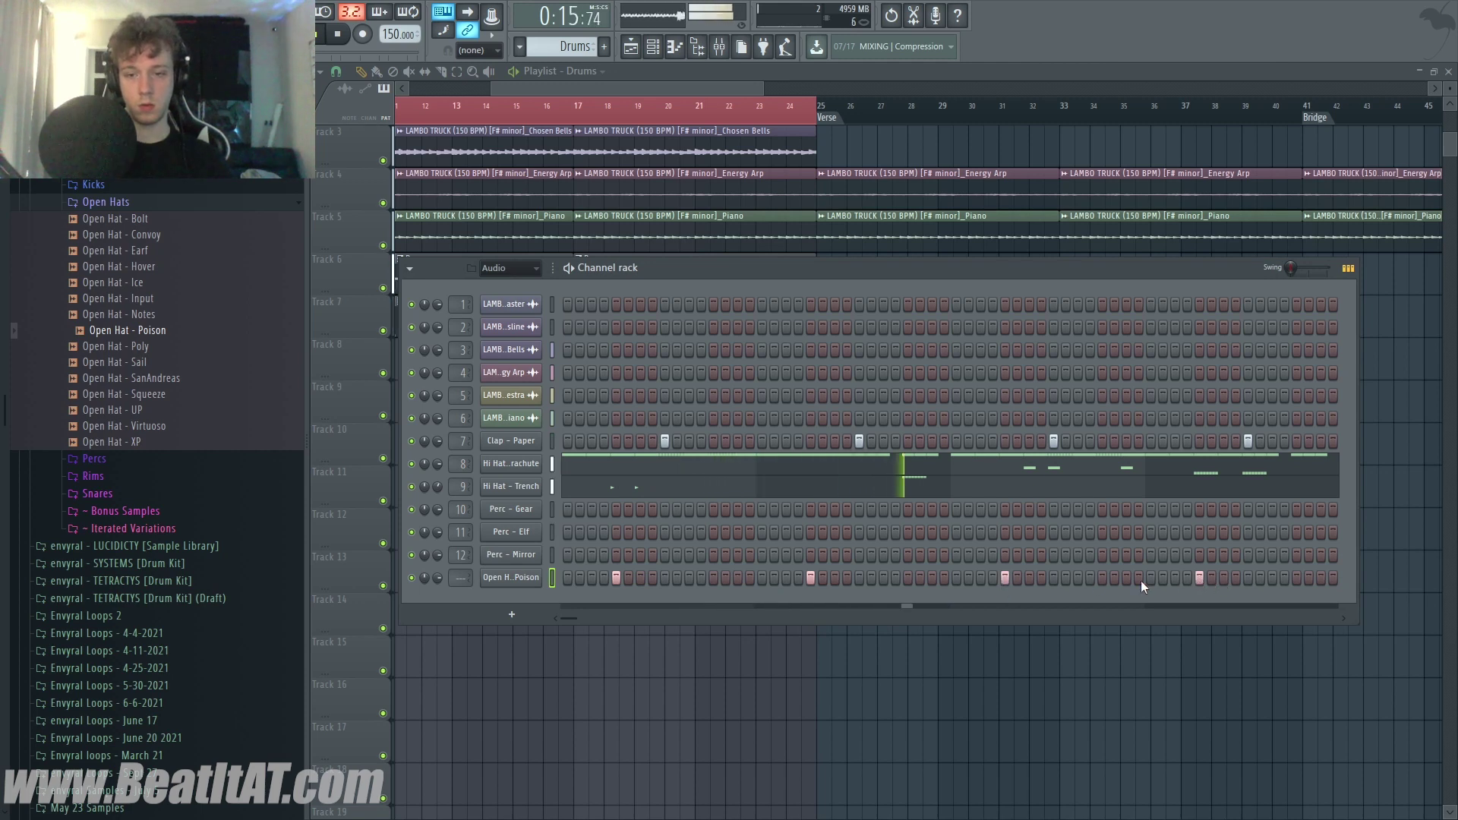
pyautogui.rightClick(538, 580)
pyautogui.click(567, 580)
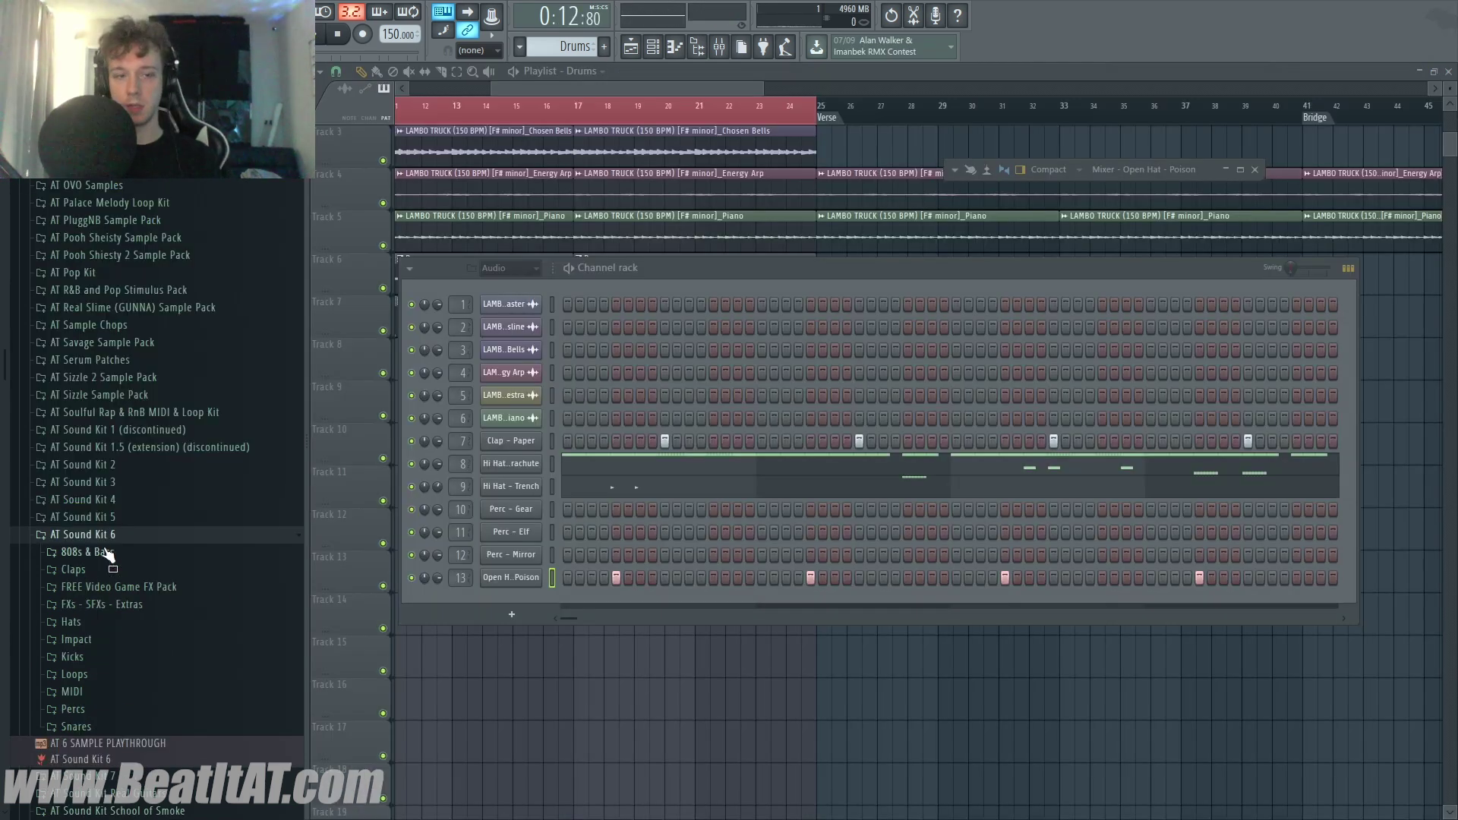
# Audition the 808s in the AT Sound Kit 6 808s & Bass folder and add 808 - 10 as a new channel
pyautogui.scroll(-3, 116, 568)
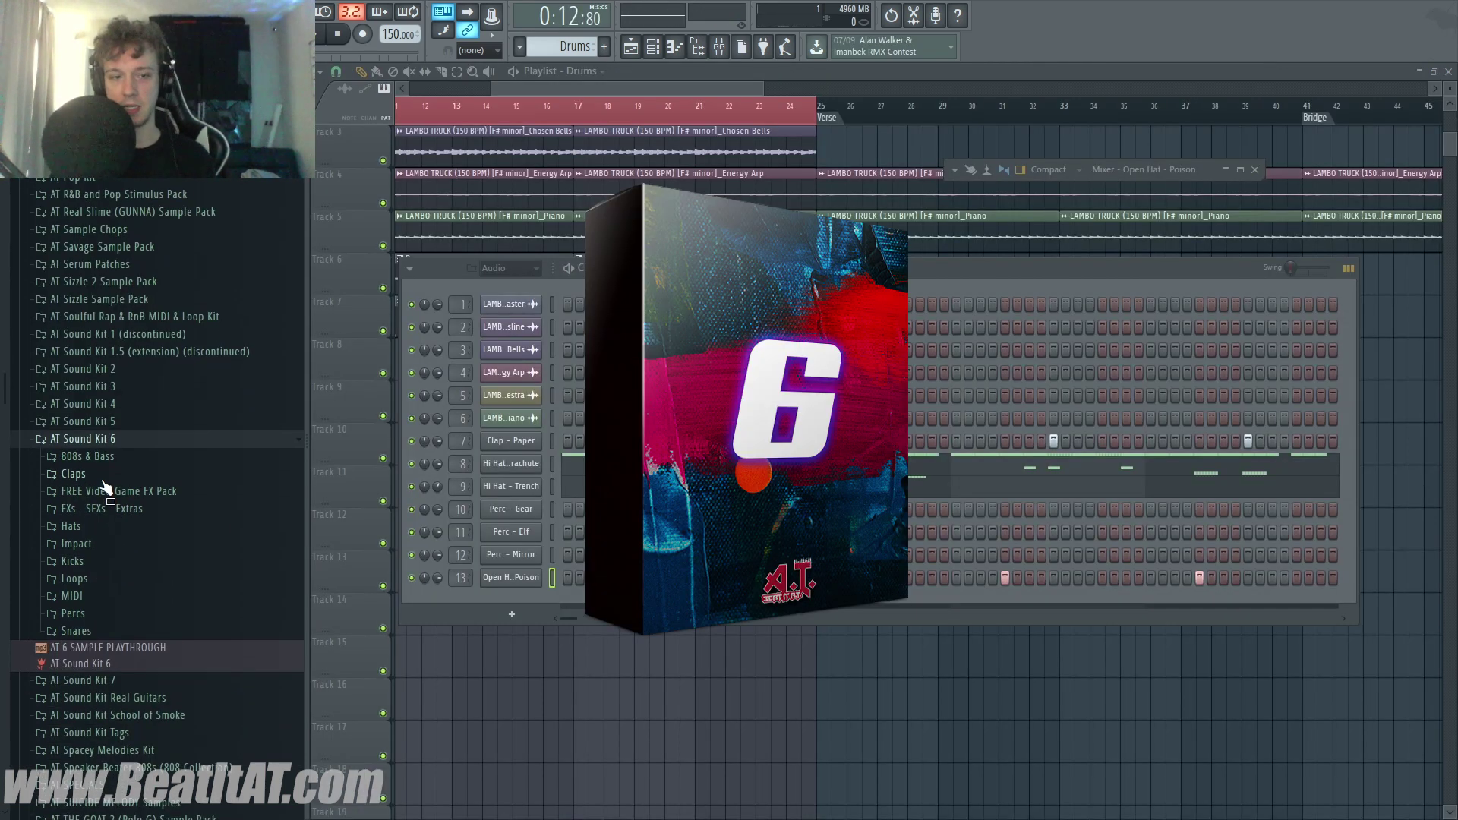
pyautogui.click(117, 459)
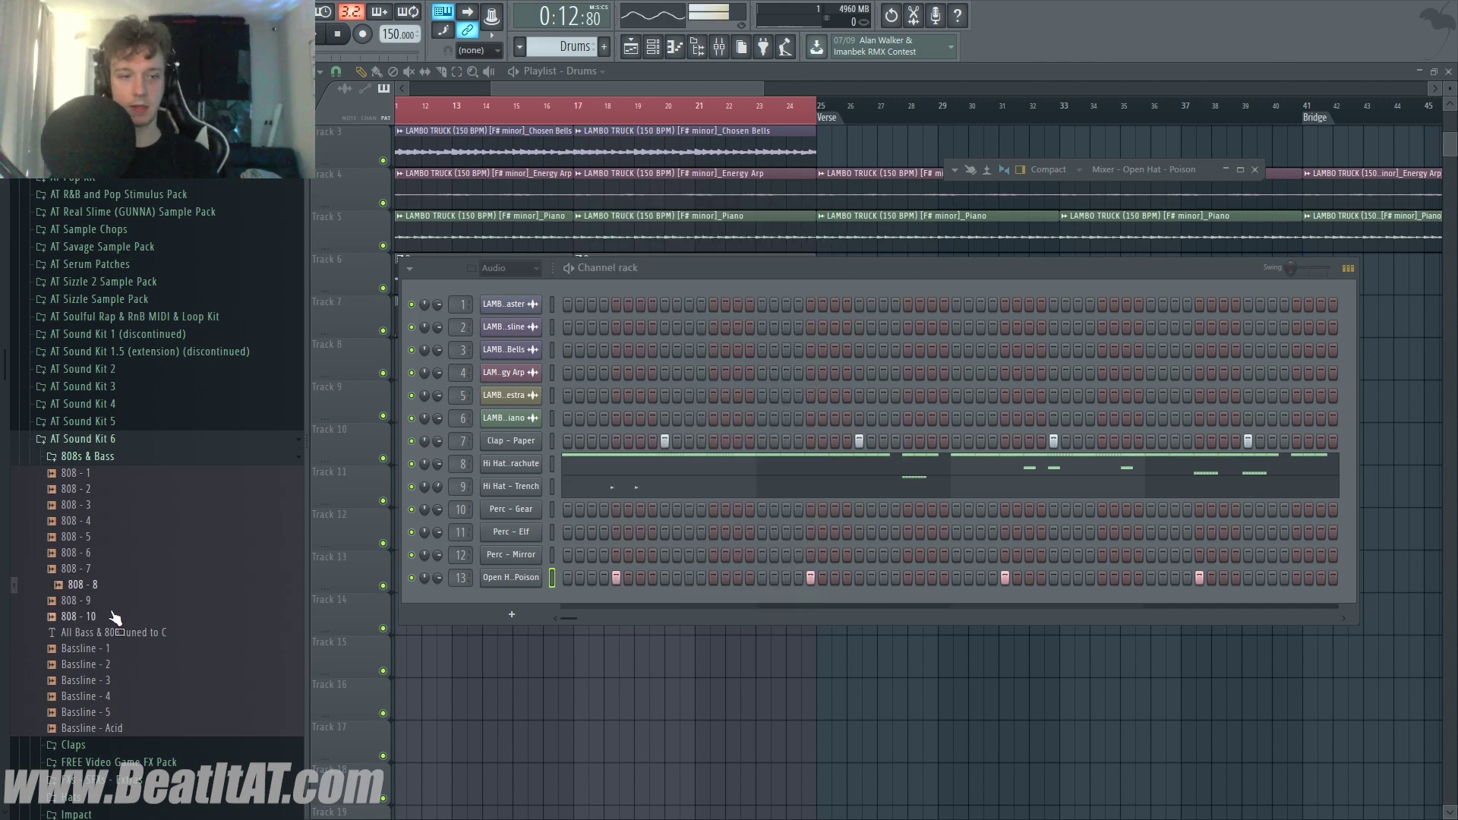
pyautogui.moveTo(535, 595); pyautogui.dragTo(535, 596)
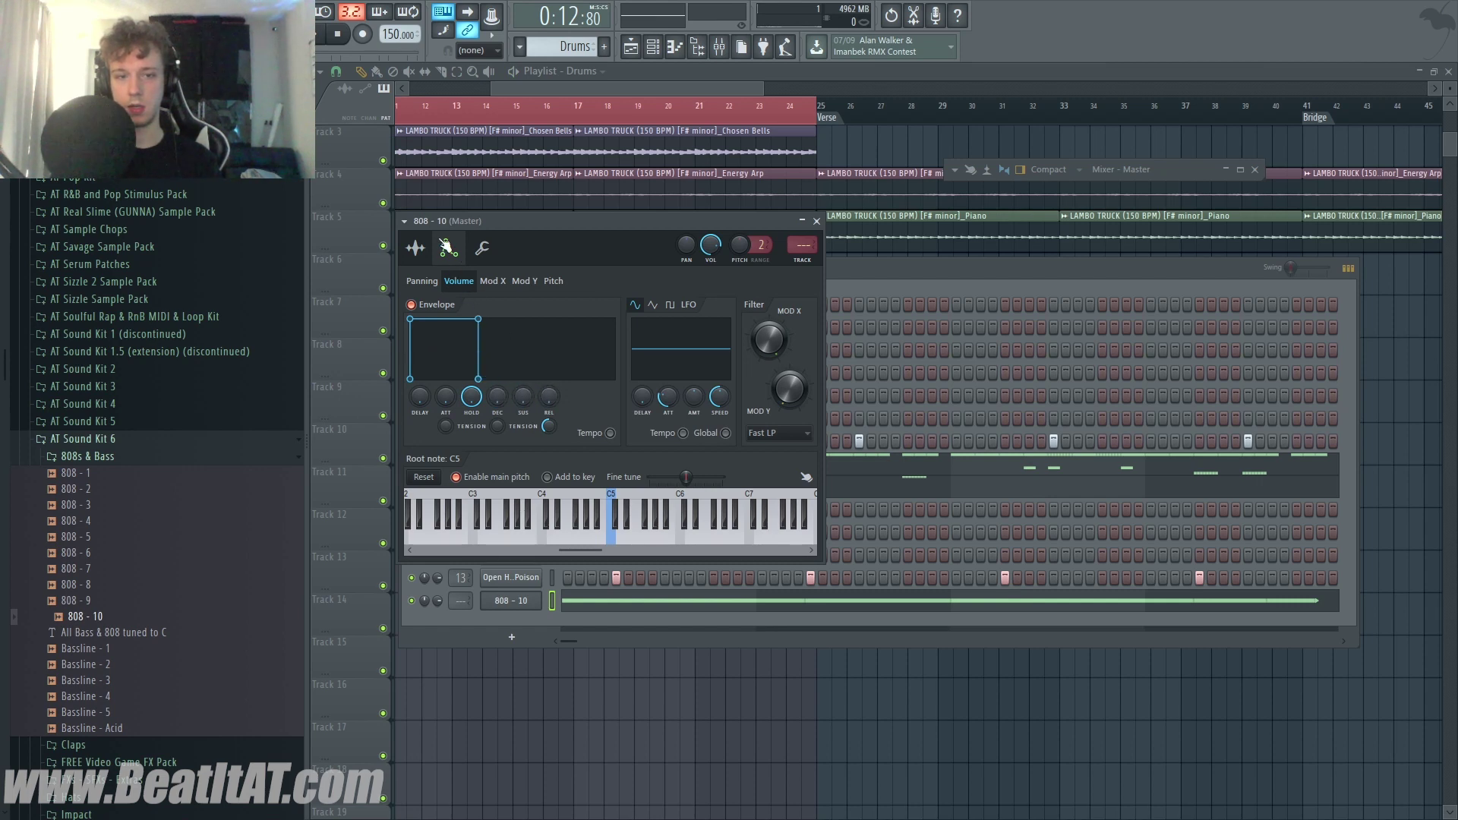
# Set the 808 channel's declicking to Out only (no bleeding) on mixer track 14 and try 808 - 8 as its sample
pyautogui.click(425, 250)
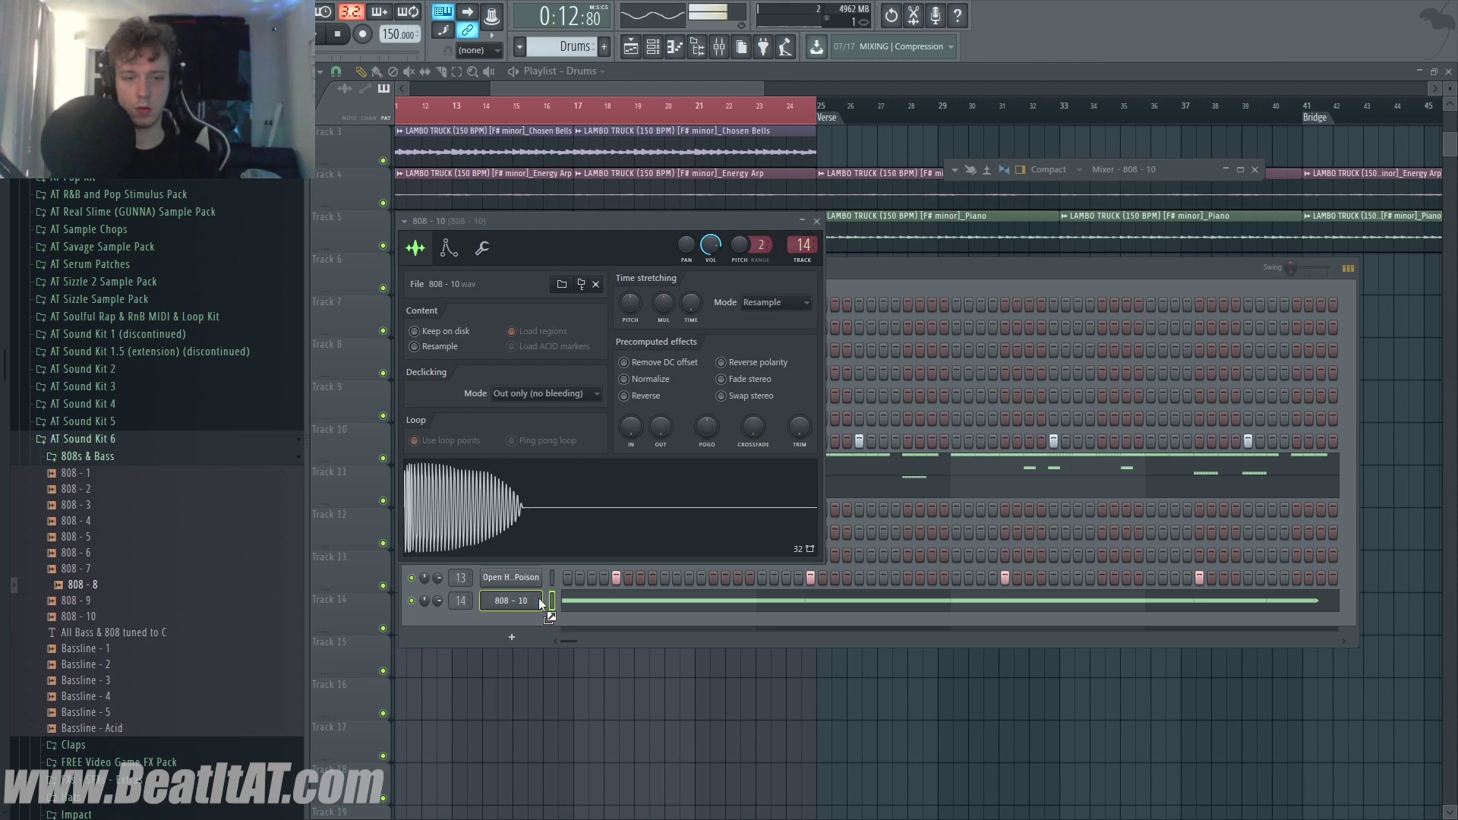
pyautogui.moveTo(539, 598); pyautogui.dragTo(540, 600)
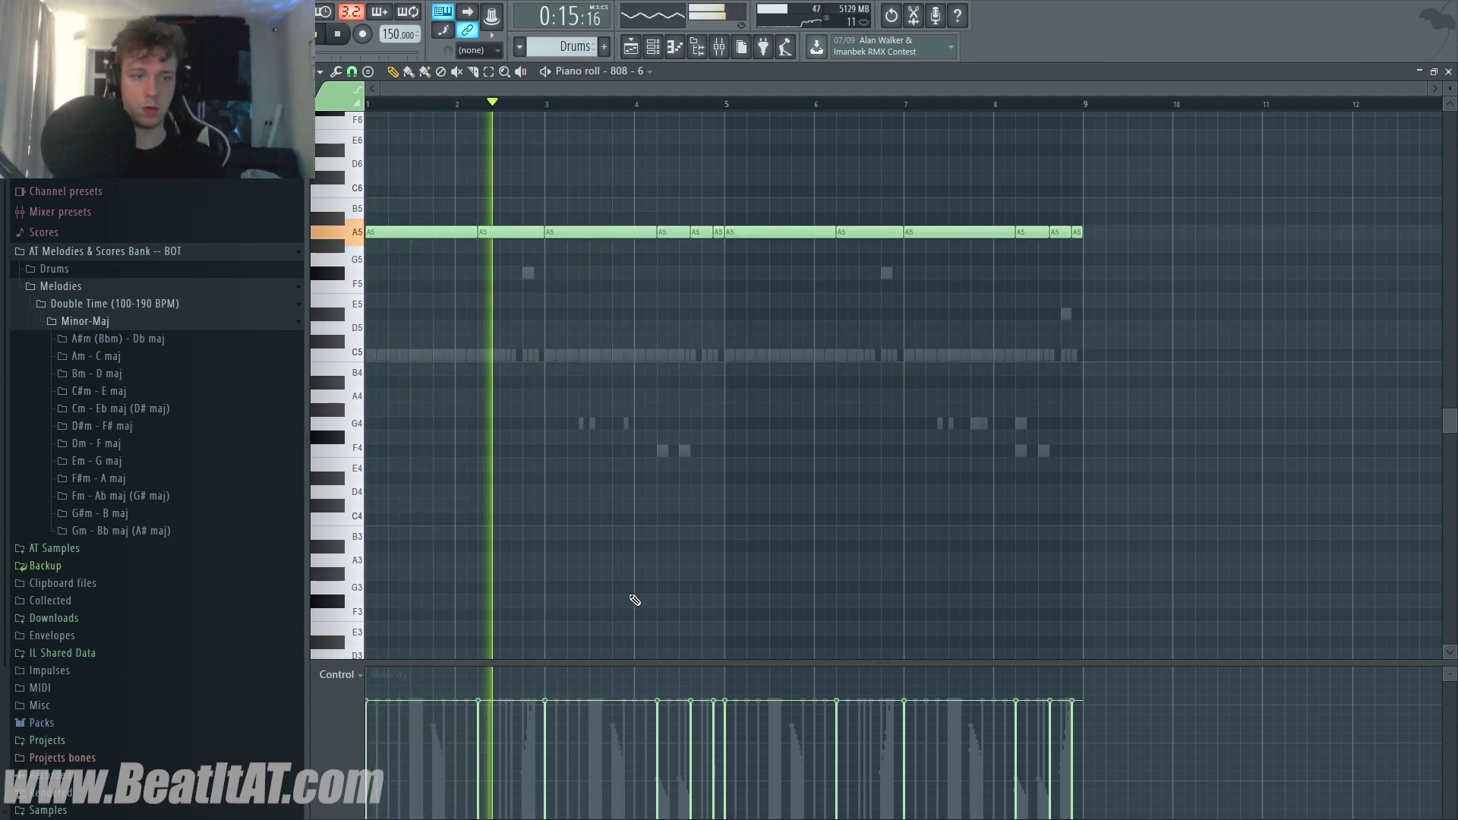
# Move the 808 notes in bars 3 and 4 to F#5 and the second note to A5, playing the line back
pyautogui.press('F7')
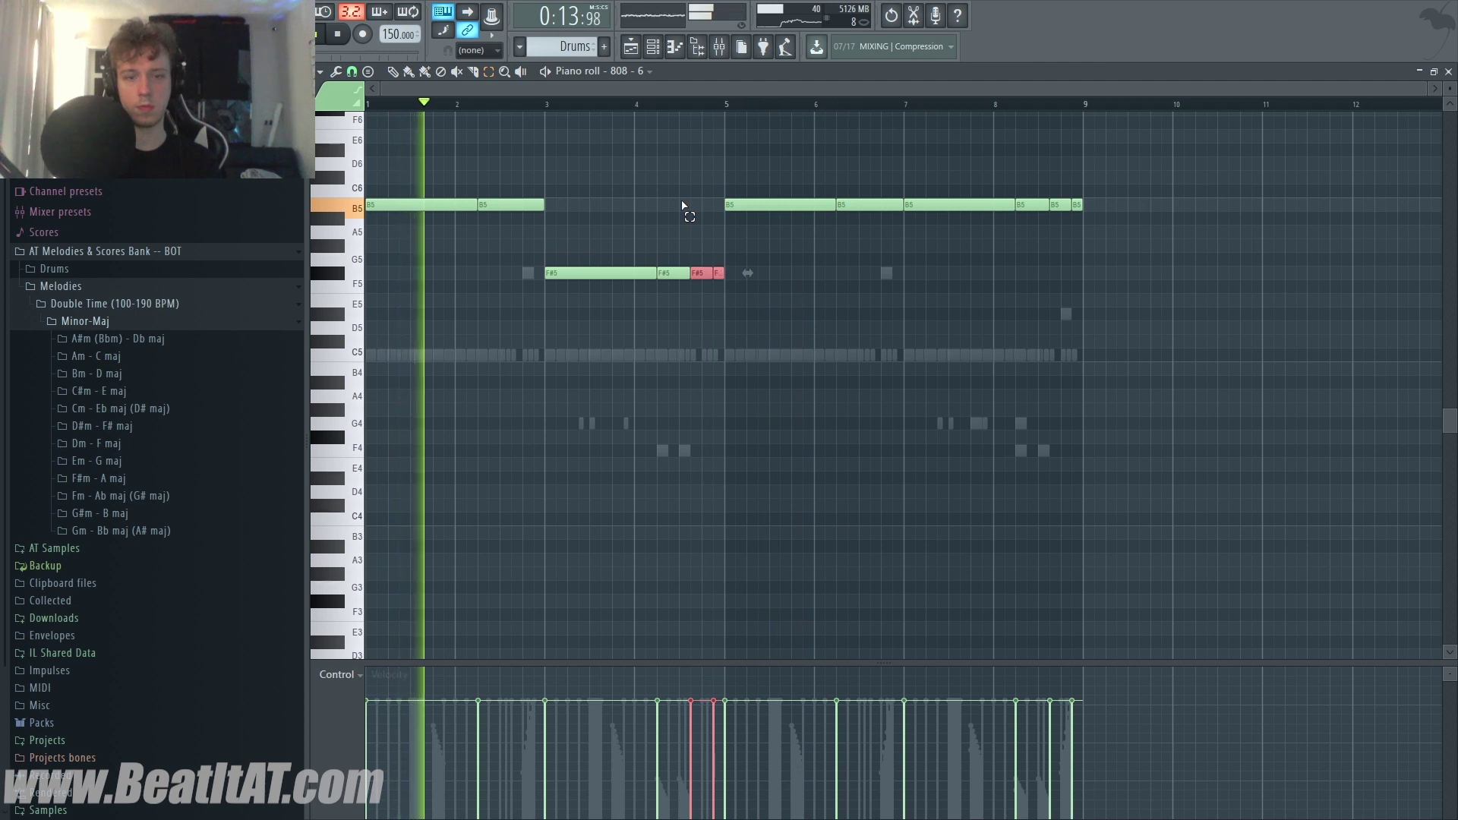
pyautogui.click(498, 207)
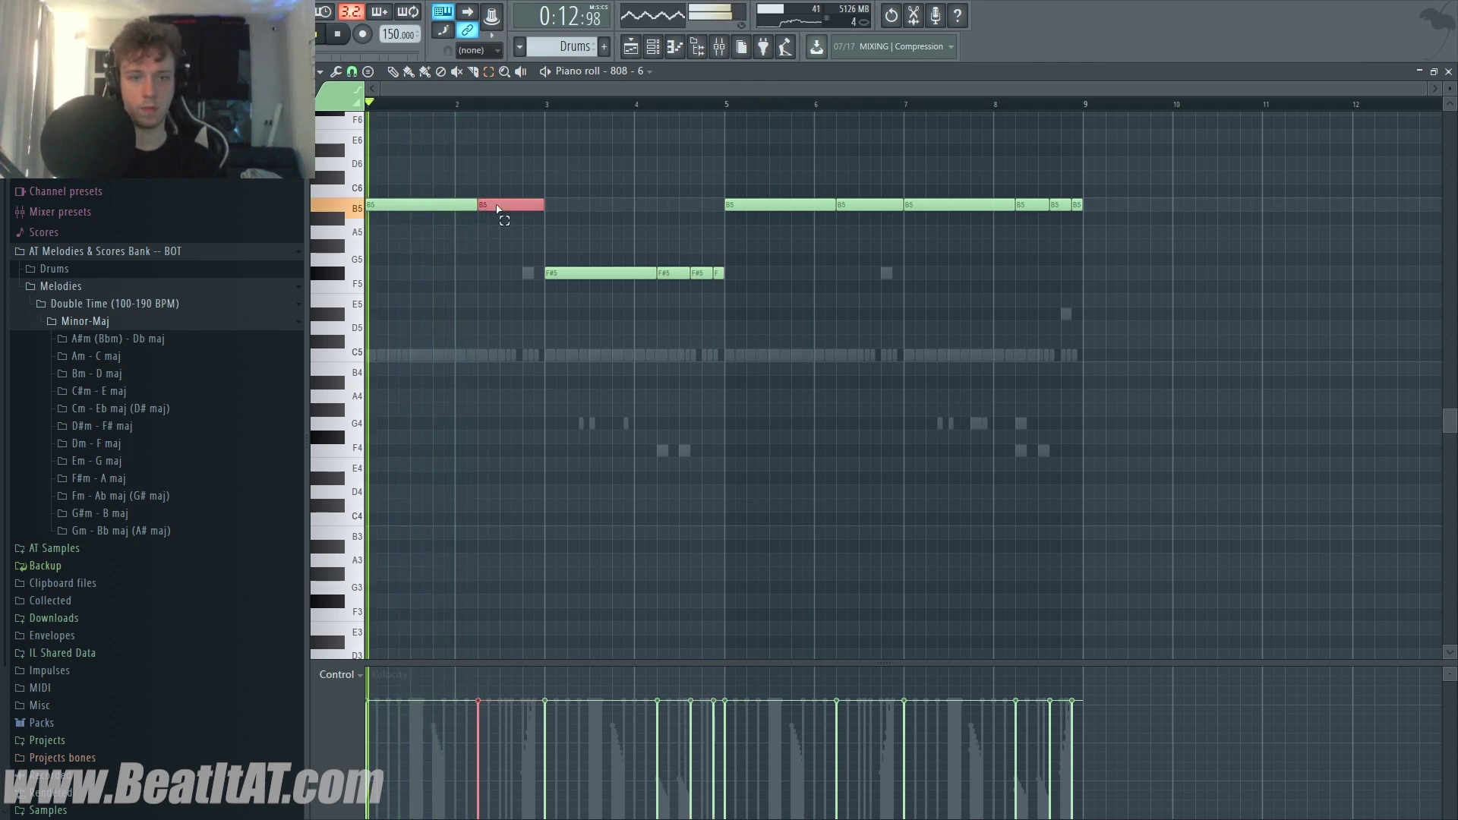
pyautogui.press('Down')
pyautogui.press('Down')
pyautogui.press('Down')
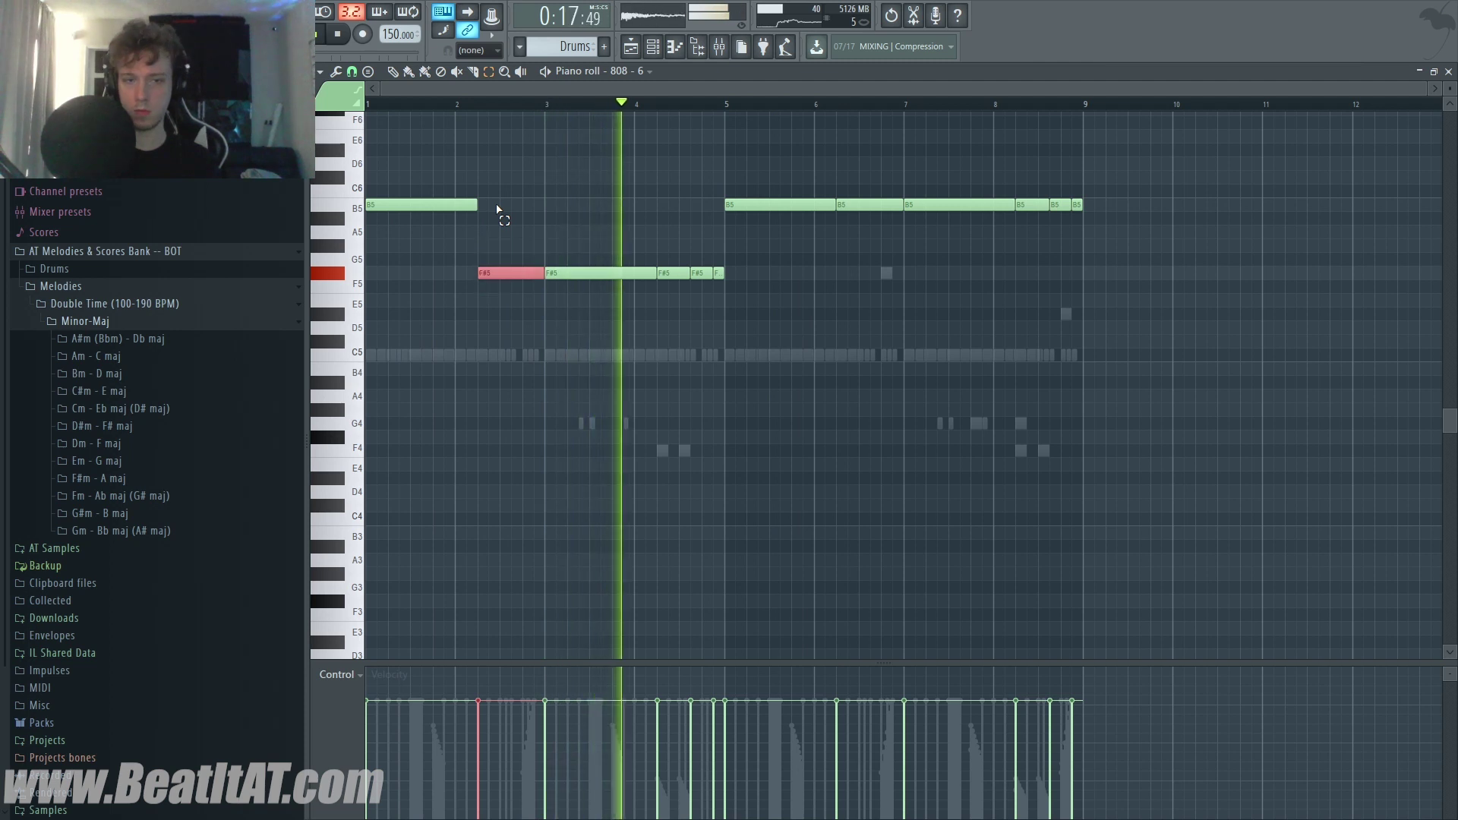
pyautogui.press('Up')
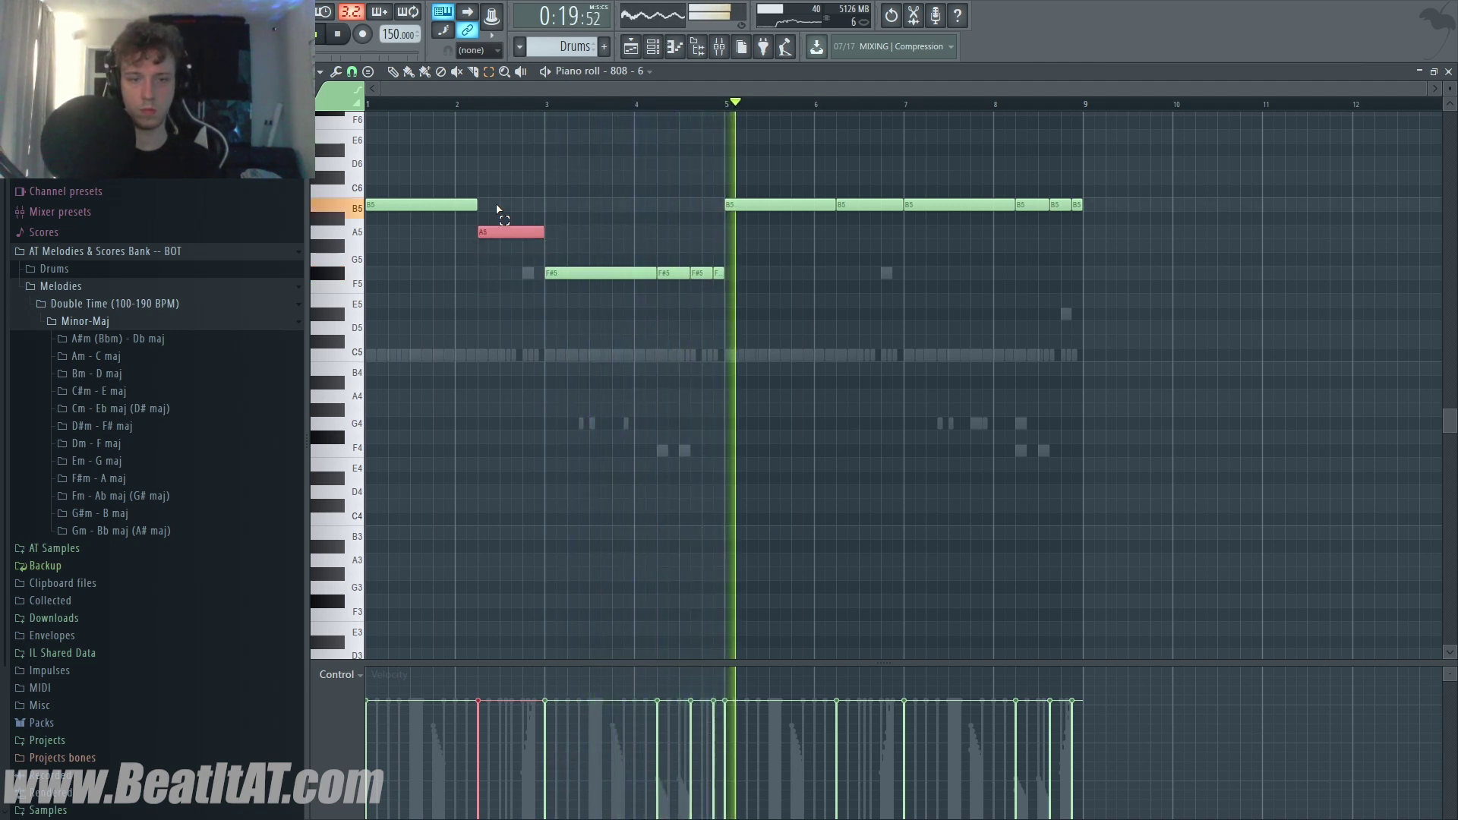
pyautogui.press('space')
pyautogui.press('space')
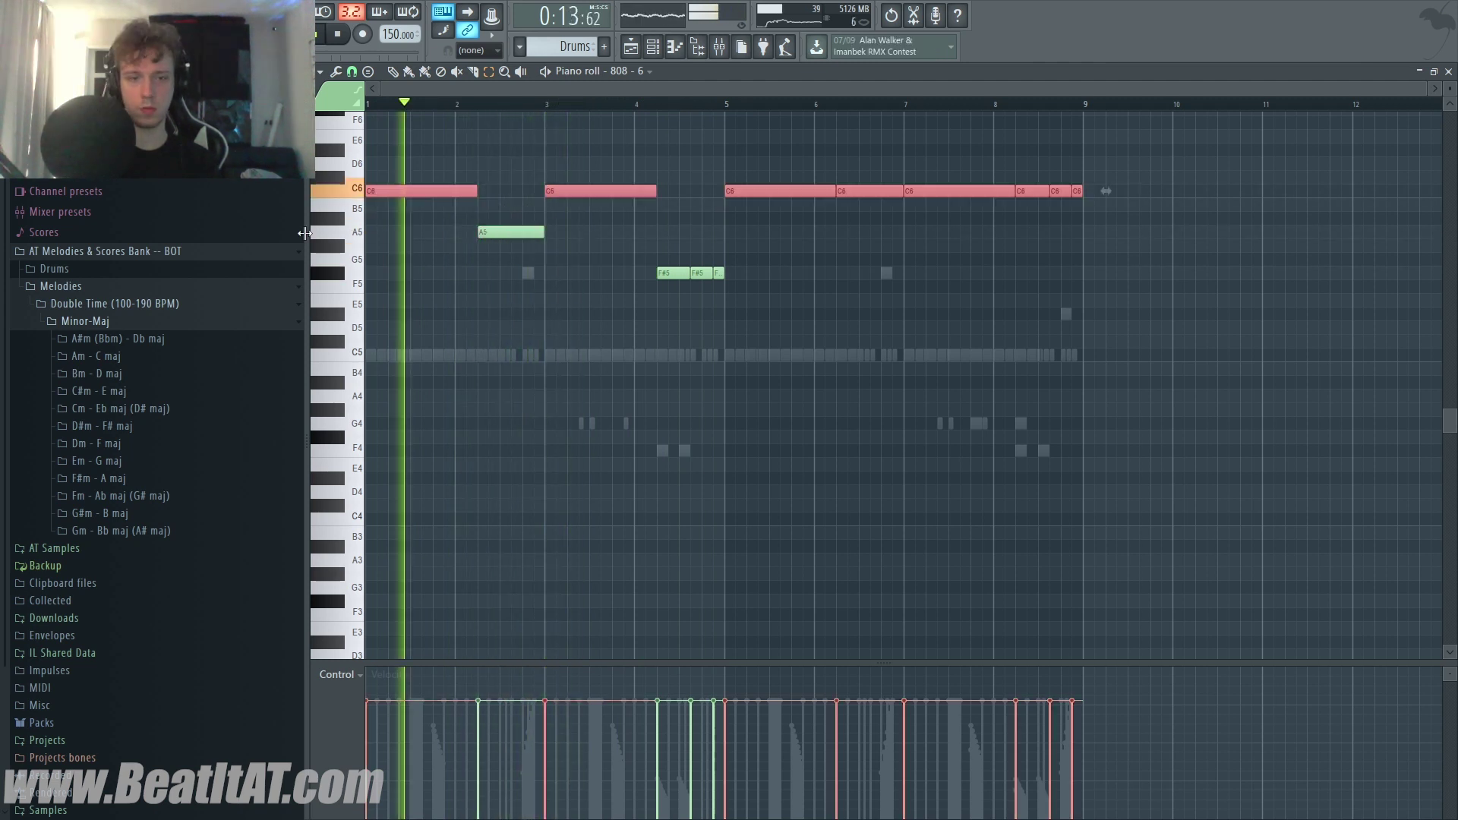
# Transpose the selected 808 notes down in stages to F#5, auditioning them against the melody
pyautogui.hotkey('shift', 'Down')
pyautogui.press('Down')
pyautogui.press('space')
pyautogui.press('space')
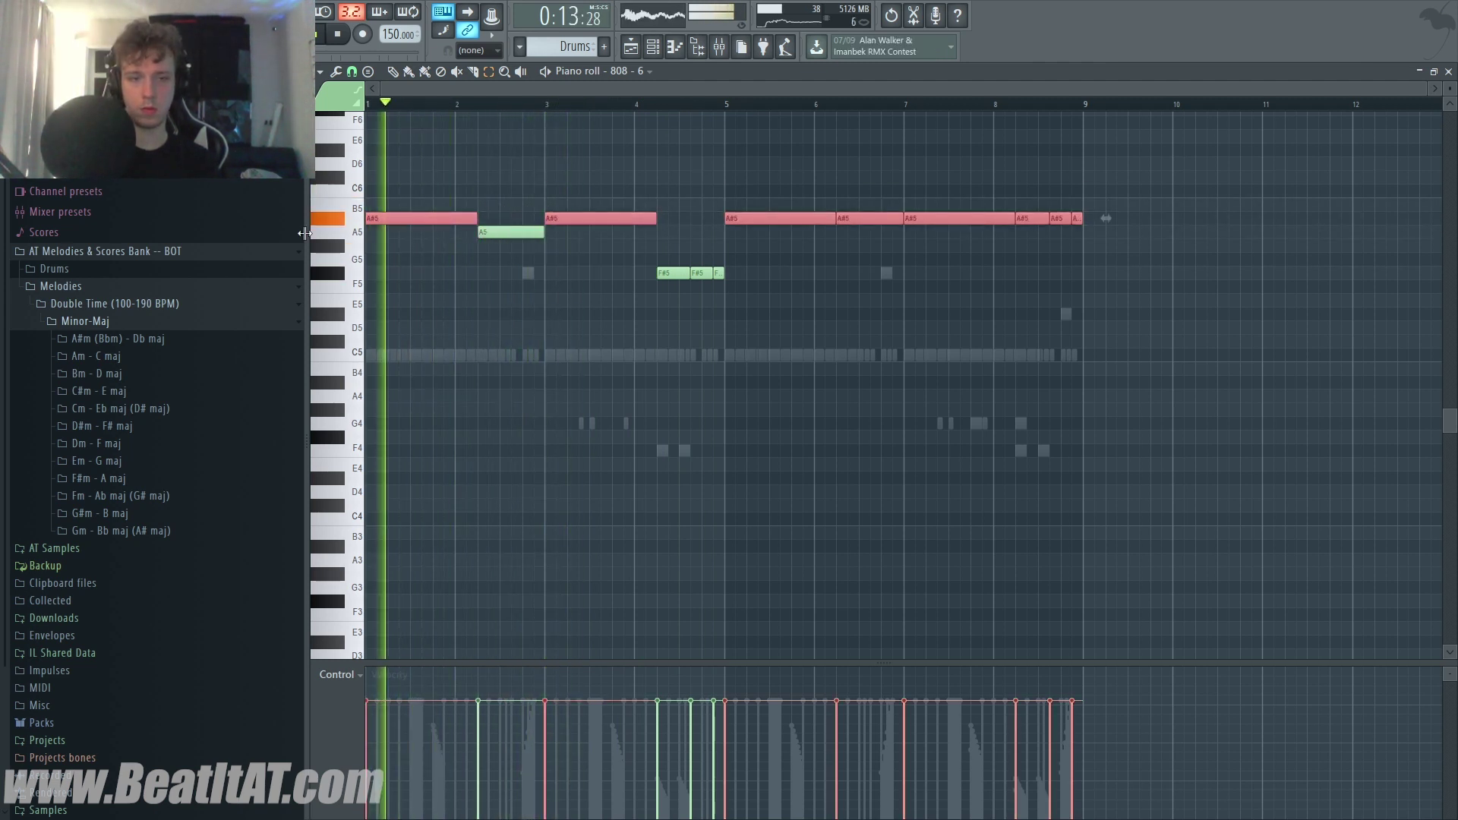
pyautogui.press('Down')
pyautogui.press('Down')
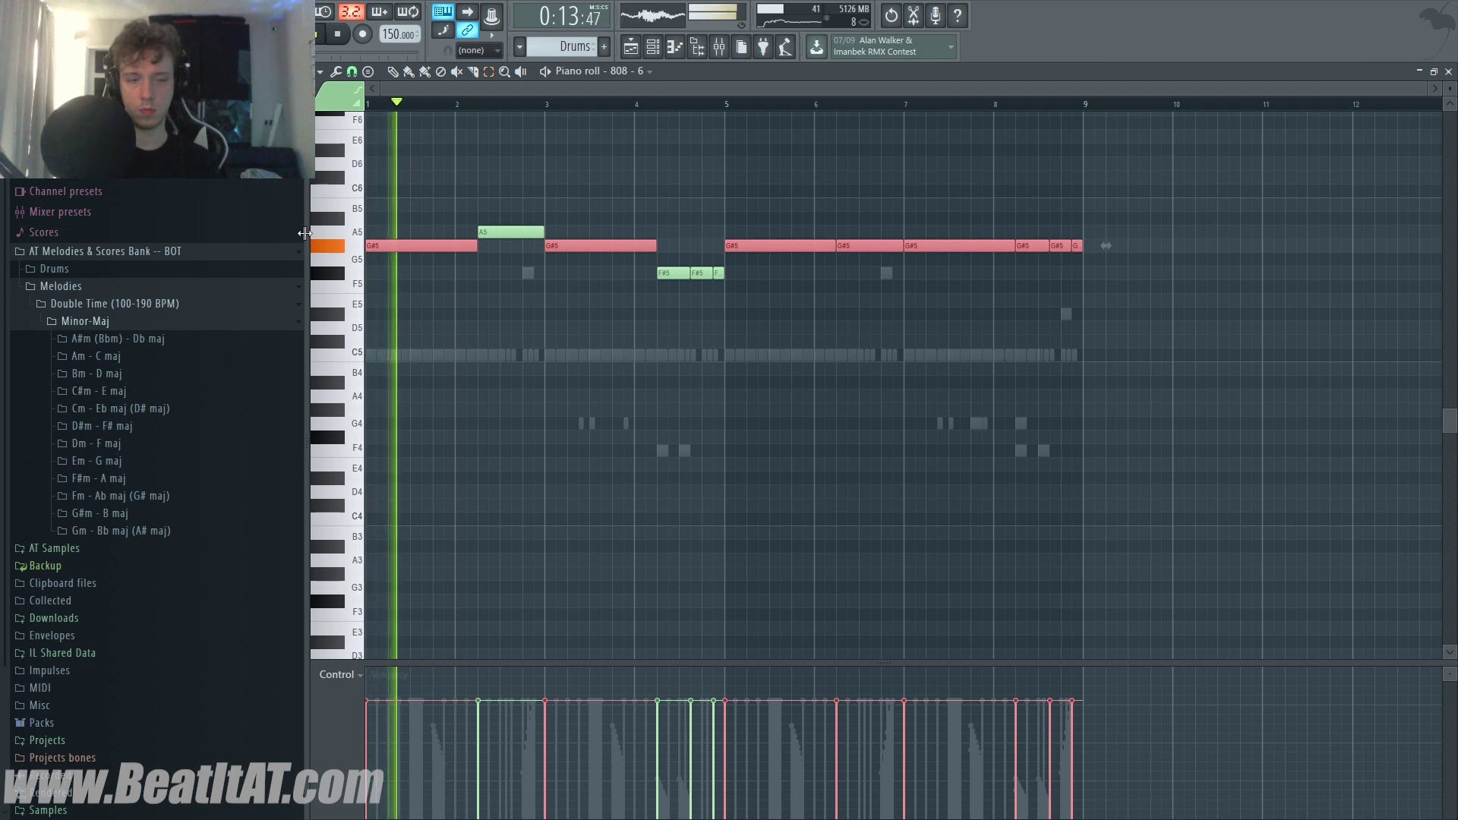
pyautogui.press('Down')
pyautogui.press('Down')
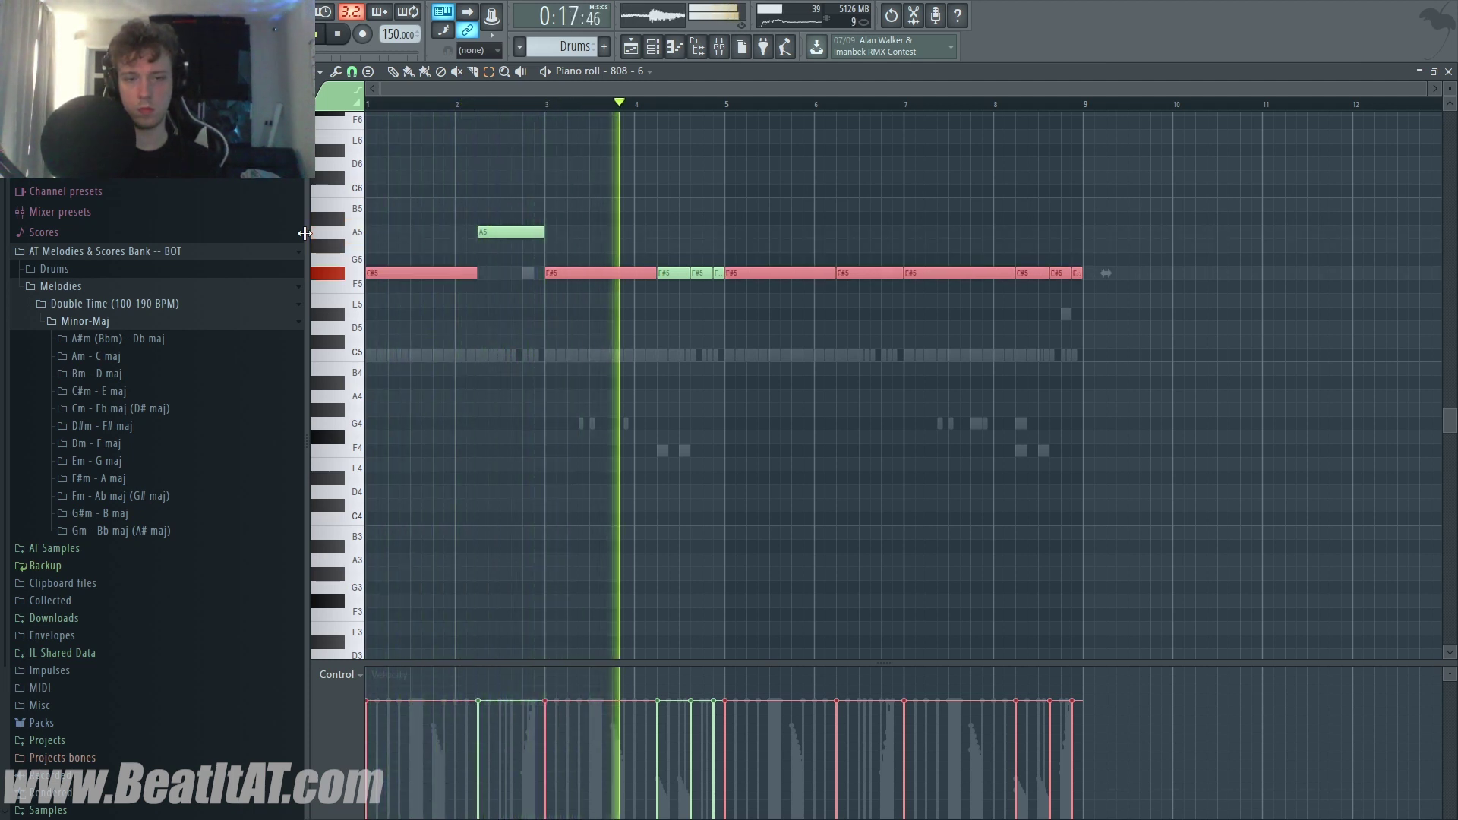
# Load 808 - 1 as the channel's sample and set the first three notes to D5, C#5 and C#5, playing them back
pyautogui.press('F7')
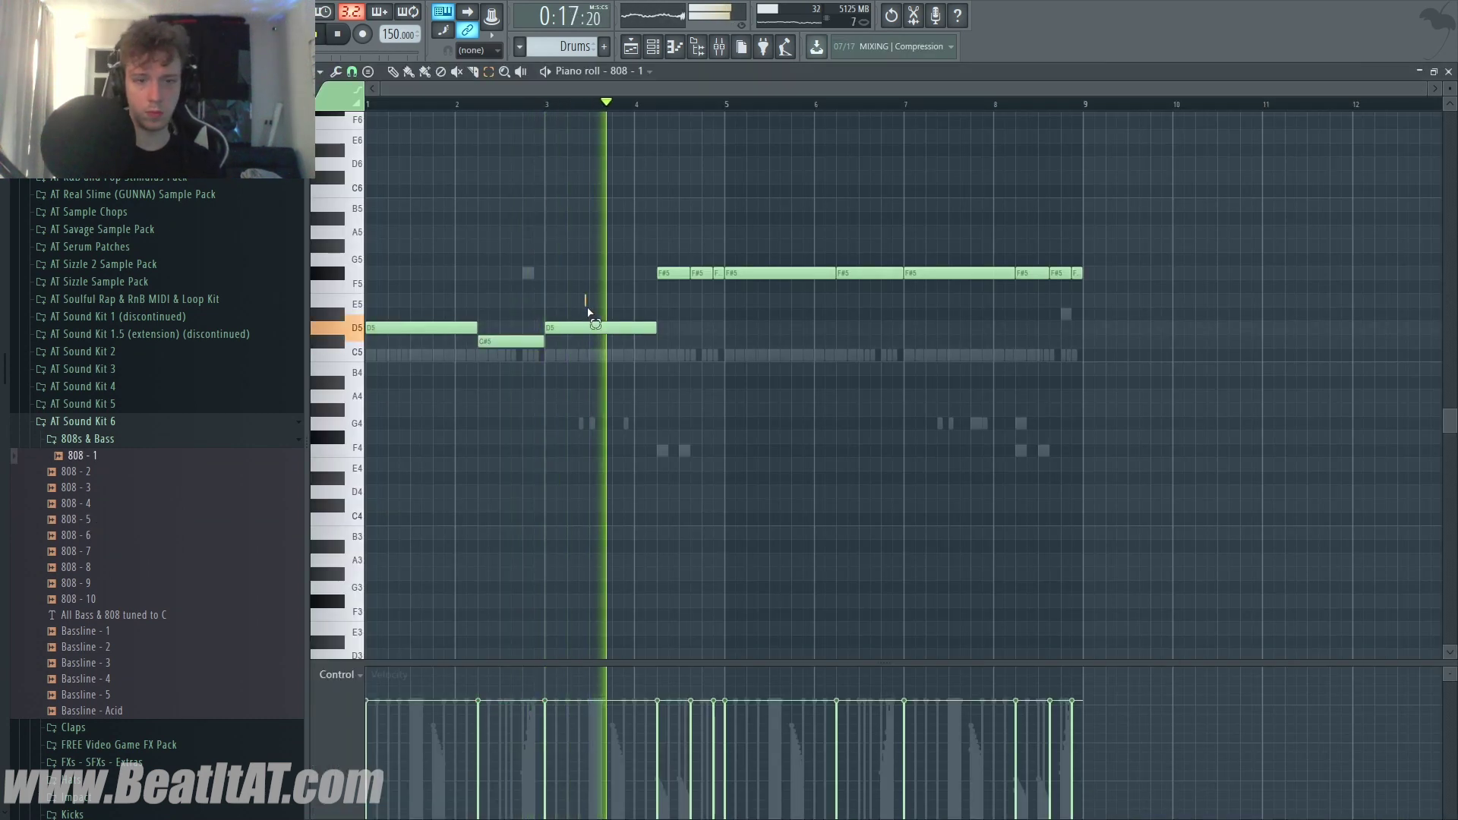
pyautogui.moveTo(595, 325); pyautogui.dragTo(595, 339)
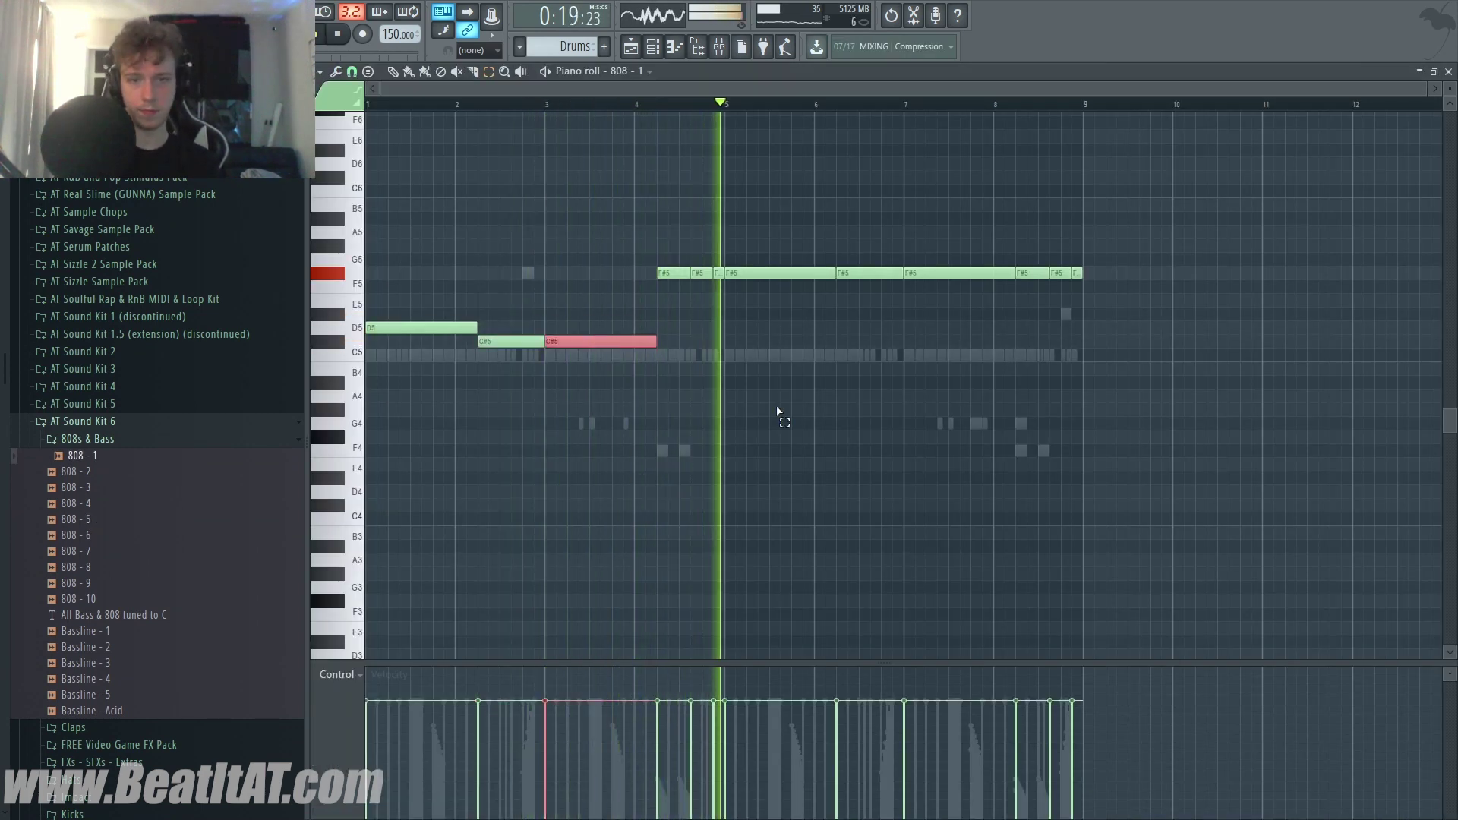
pyautogui.press('space')
pyautogui.press('space')
# Give bars 5 and 6 the same D5 and C#5 notes as bars 1 and 2, and set the notes starting bars 3 and 7 to E5
pyautogui.moveTo(784, 260); pyautogui.dragTo(928, 285)
pyautogui.hotkey('shift', 'Down')
pyautogui.hotkey('shift', 'Down')
pyautogui.hotkey('shift', 'Down')
pyautogui.hotkey('shift', 'Down')
pyautogui.hotkey('shift', 'Down')
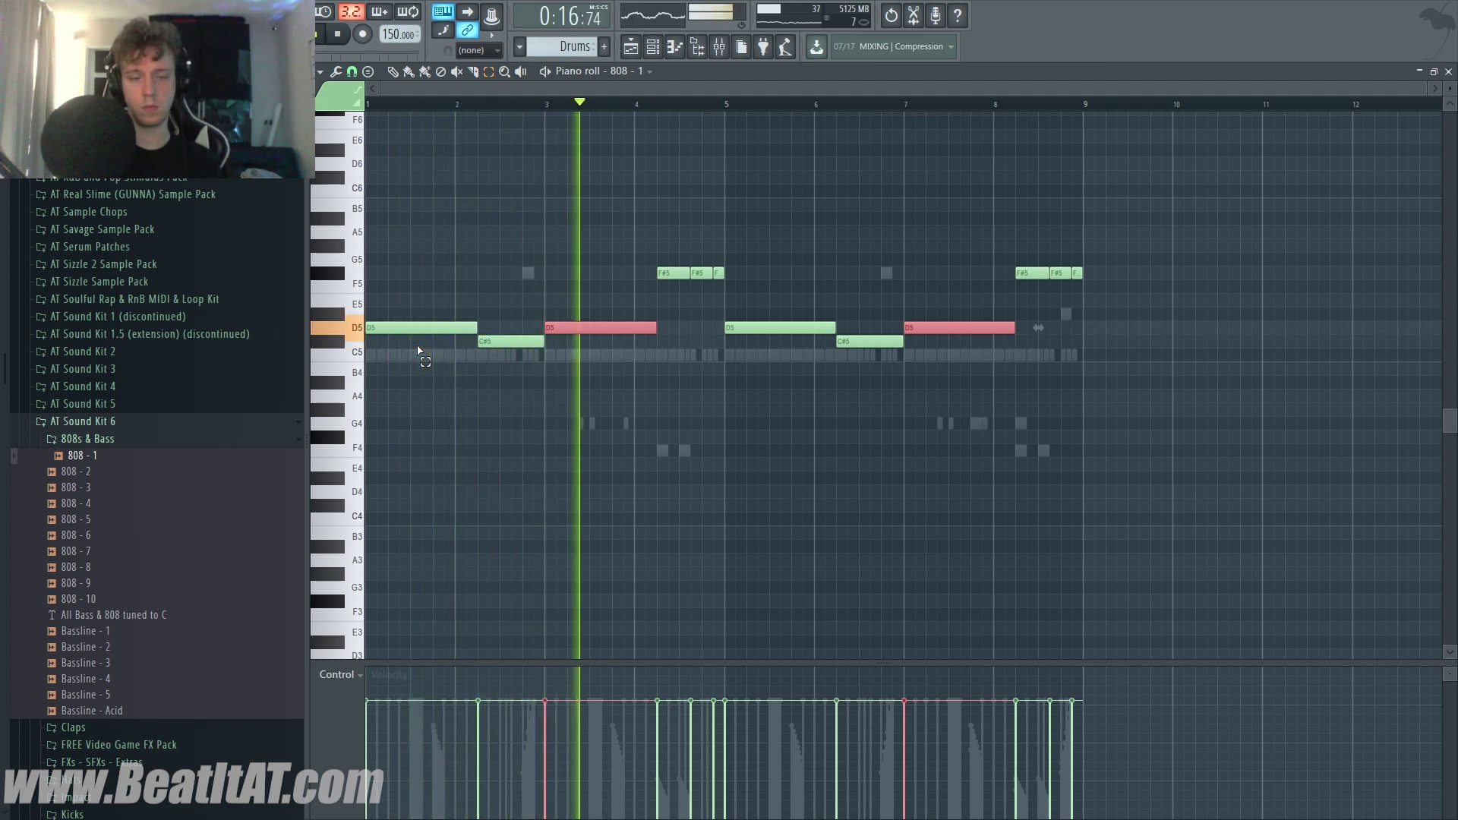
pyautogui.hotkey('shift', 'Up')
pyautogui.hotkey('shift', 'Up')
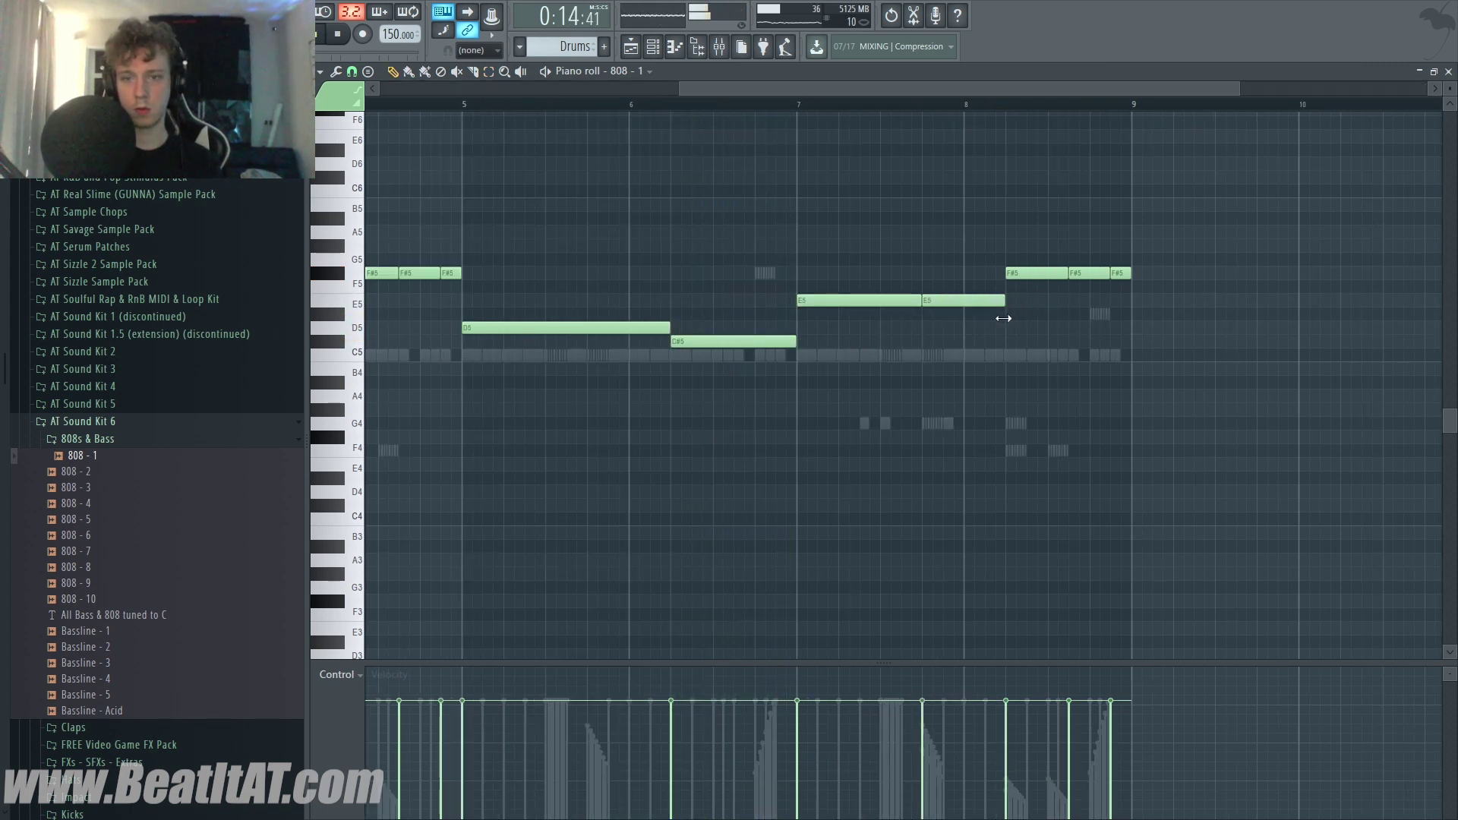
# Replace the first of the closing F#5 notes in bar 8 with two shorter F#5 notes of equal length
pyautogui.keyDown('ctrl'); pyautogui.scroll(-3, 980, 326); pyautogui.keyUp('ctrl')
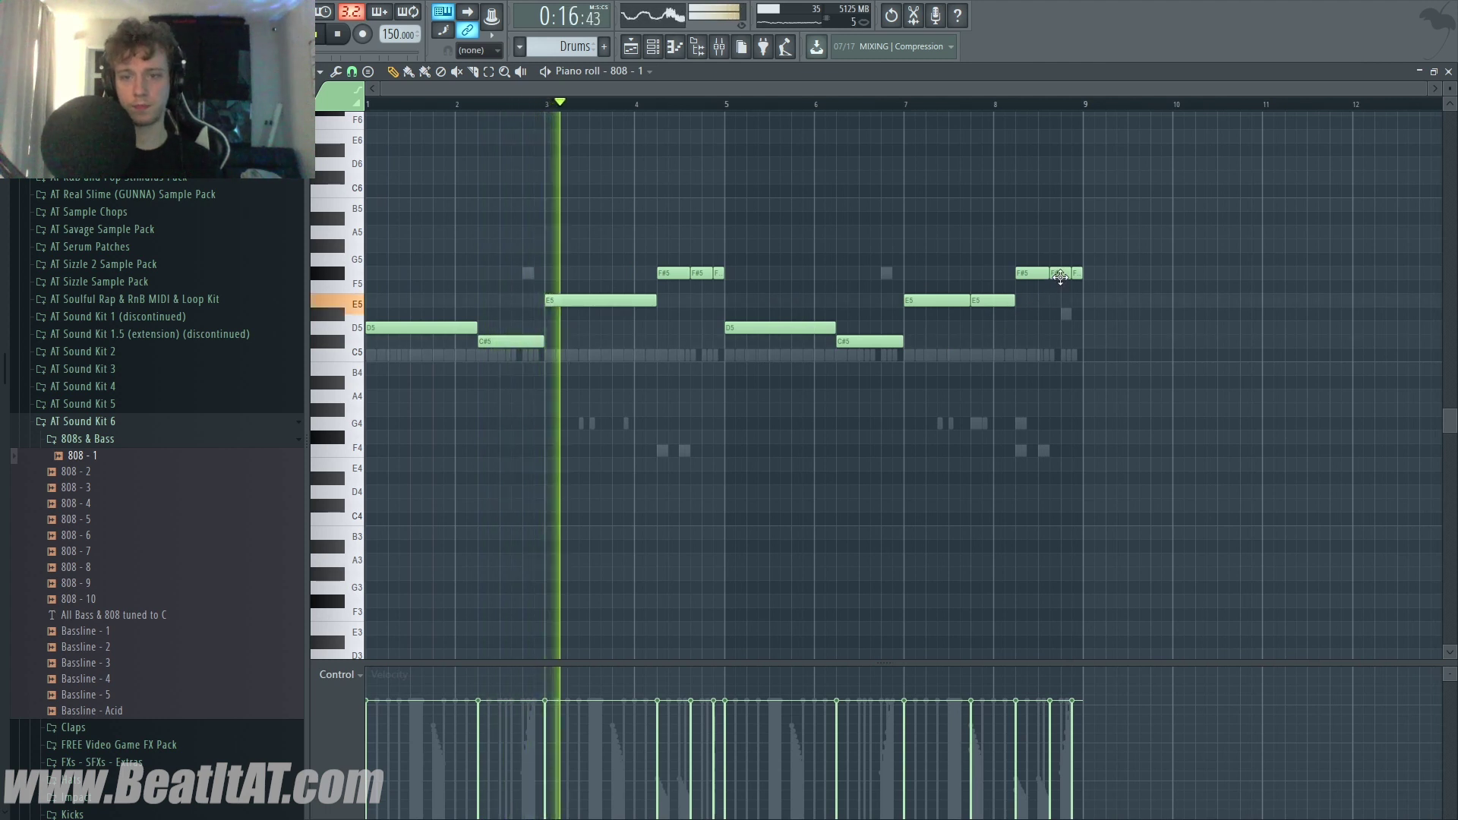
pyautogui.keyDown('ctrl'); pyautogui.scroll(3, 1060, 276); pyautogui.keyUp('ctrl')
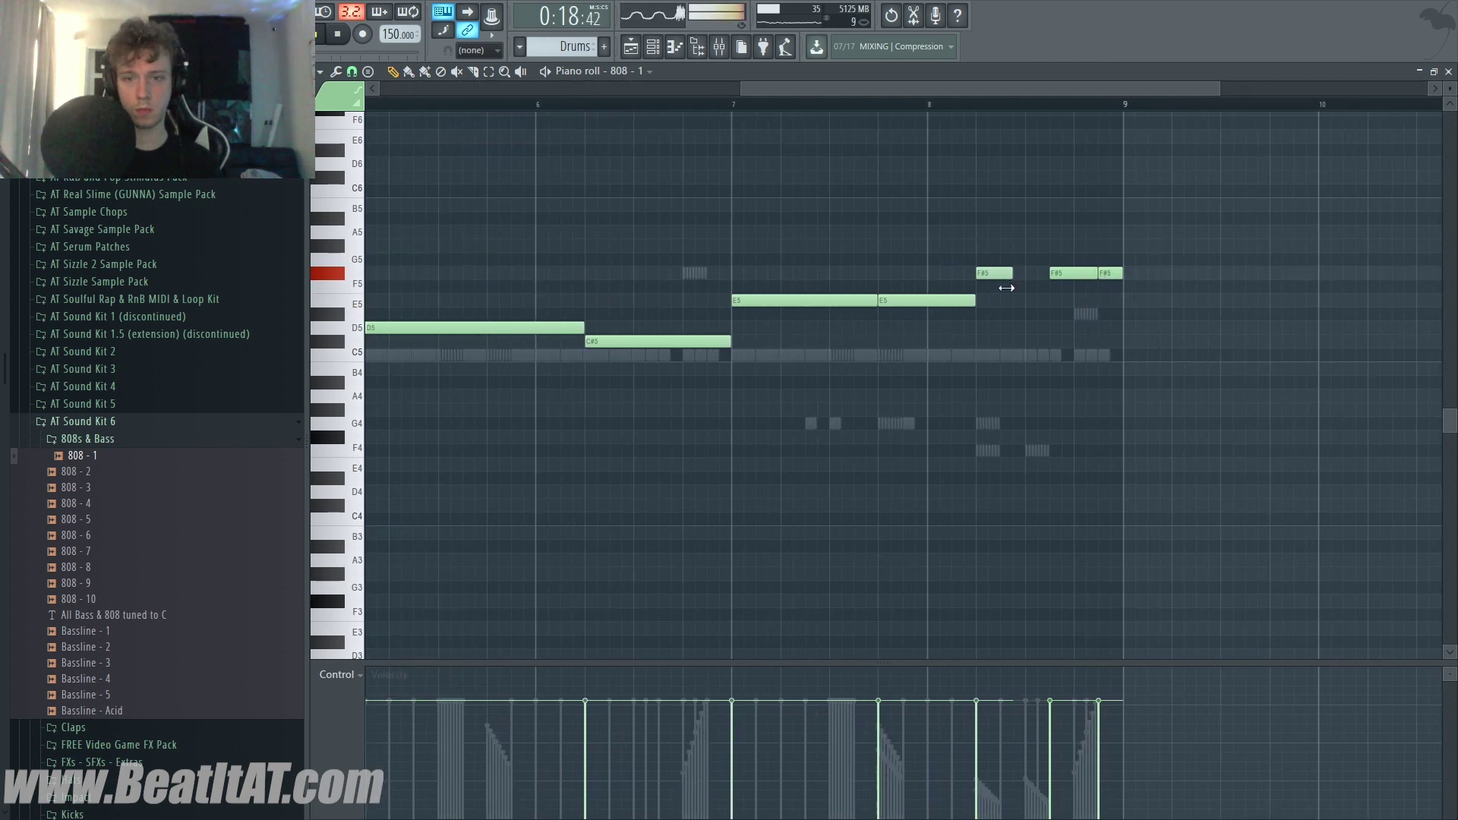
pyautogui.rightClick(1025, 273)
pyautogui.moveTo(999, 273); pyautogui.dragTo(1013, 274)
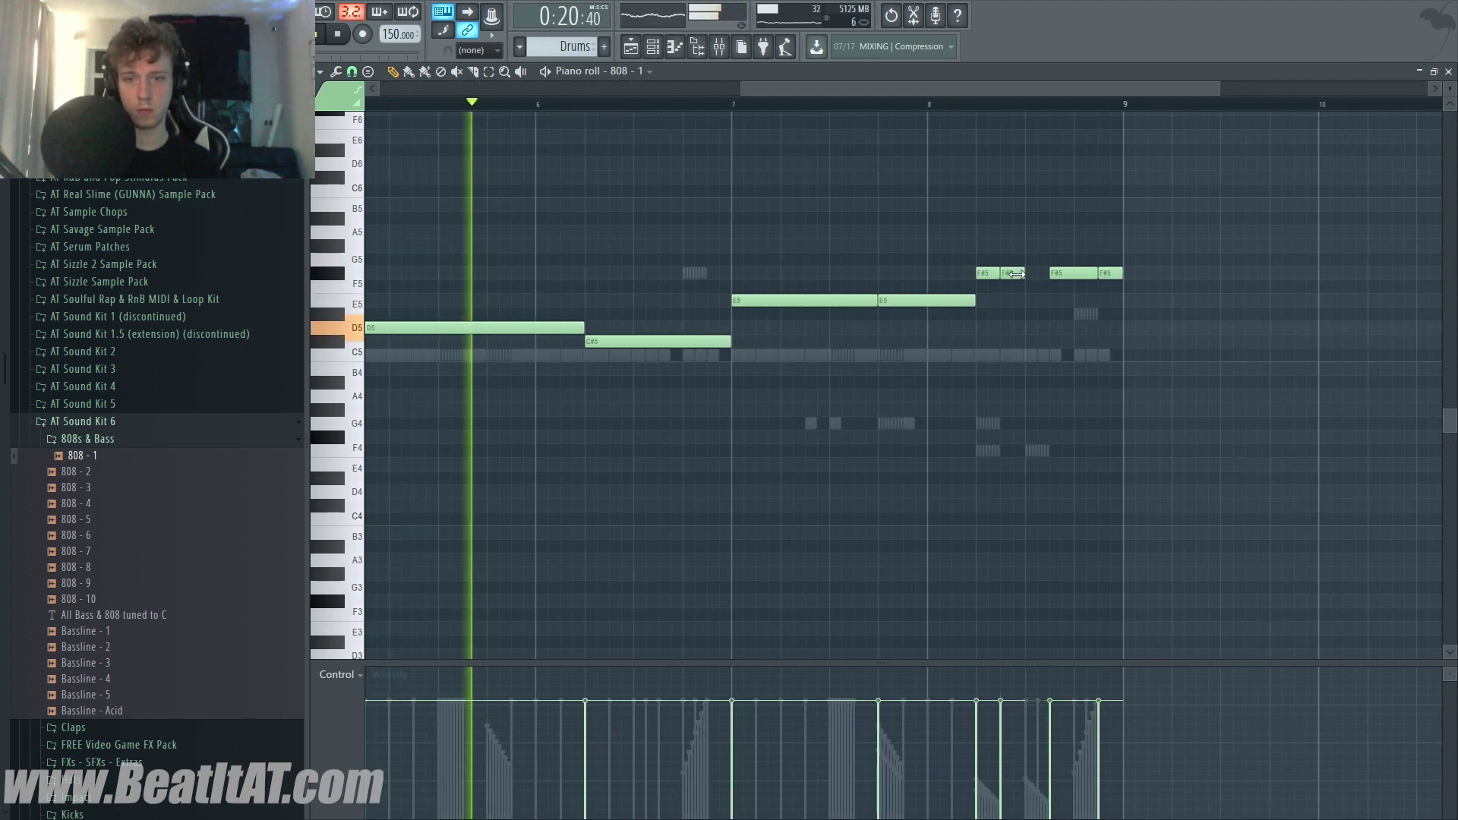
pyautogui.click(1018, 273)
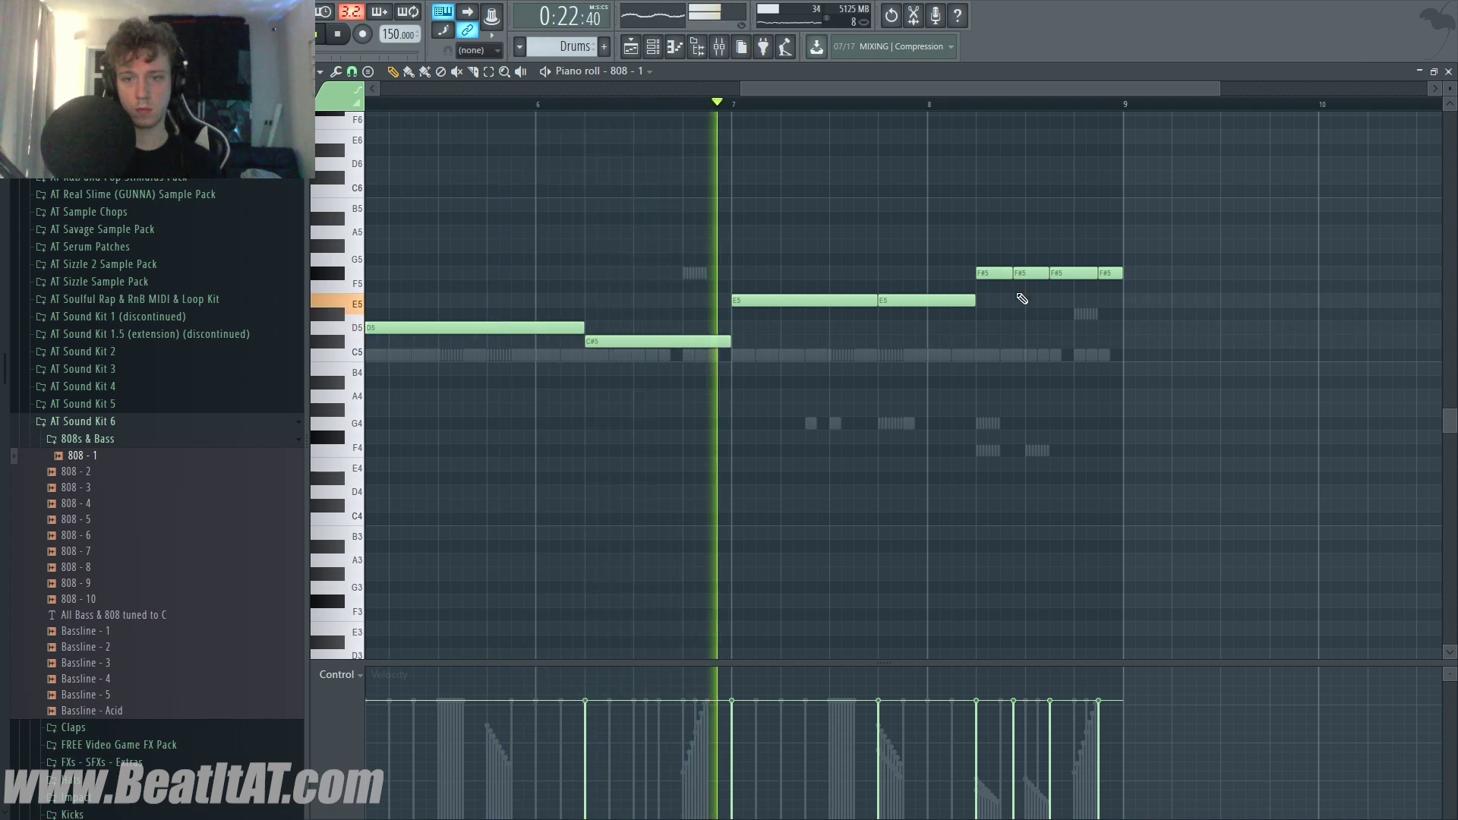
pyautogui.keyDown('ctrl'); pyautogui.scroll(-2, 1020, 309); pyautogui.keyUp('ctrl')
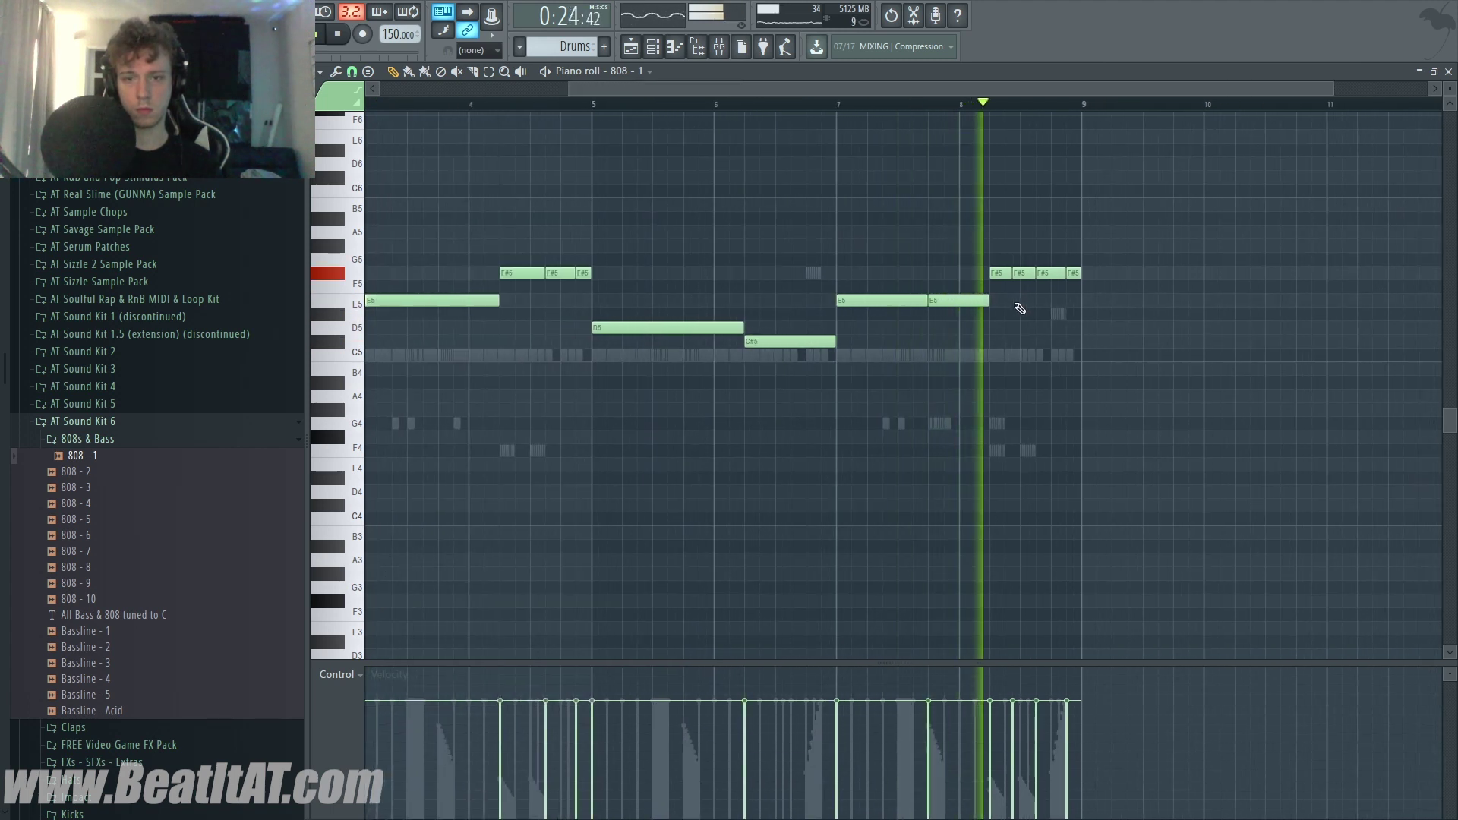
# Rebuild the last two notes of bar 8 at the same short length, placing them on E5 and D5
pyautogui.rightClick(702, 275)
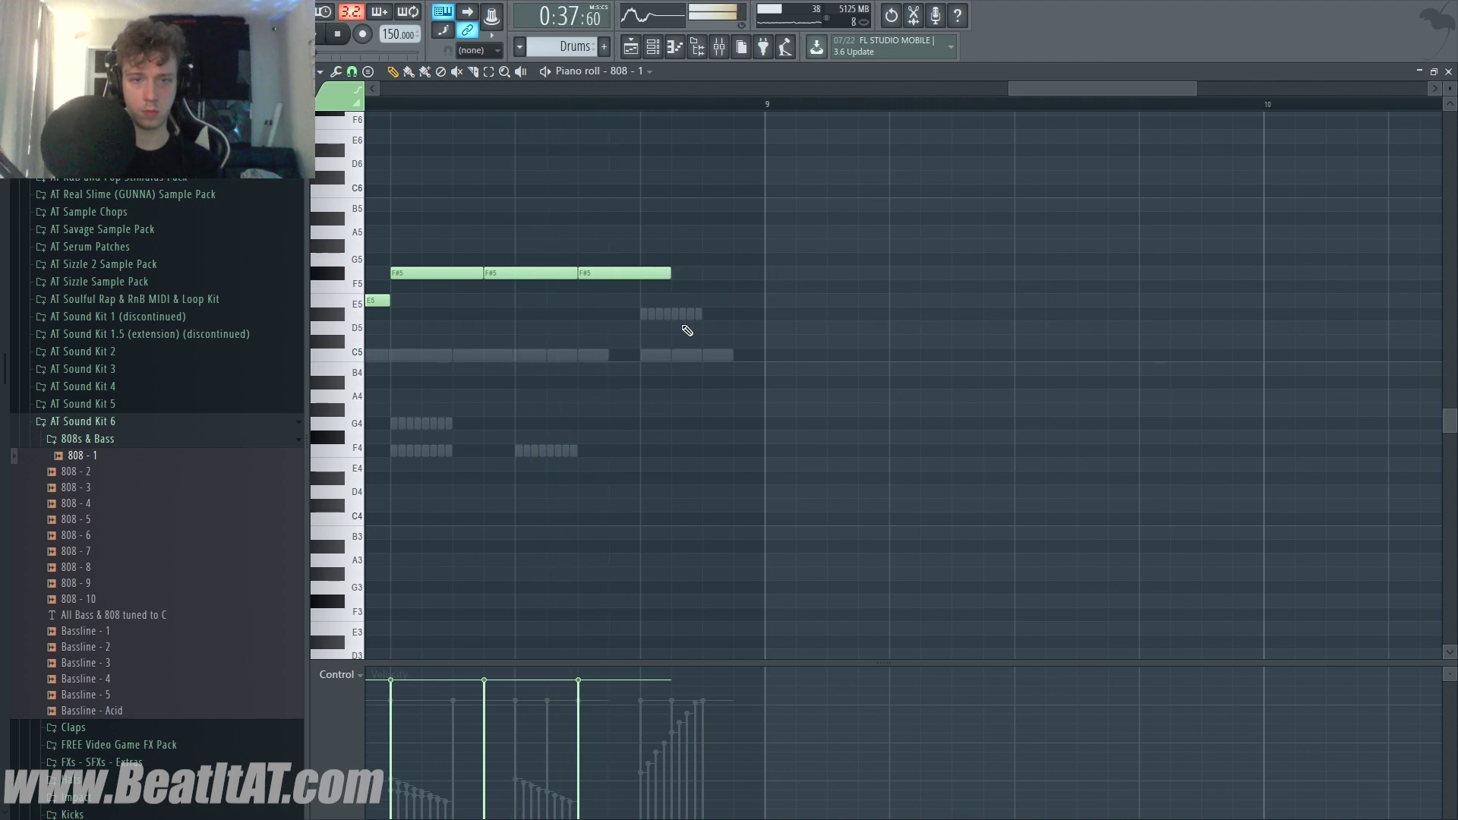
pyautogui.moveTo(673, 340); pyautogui.dragTo(674, 370)
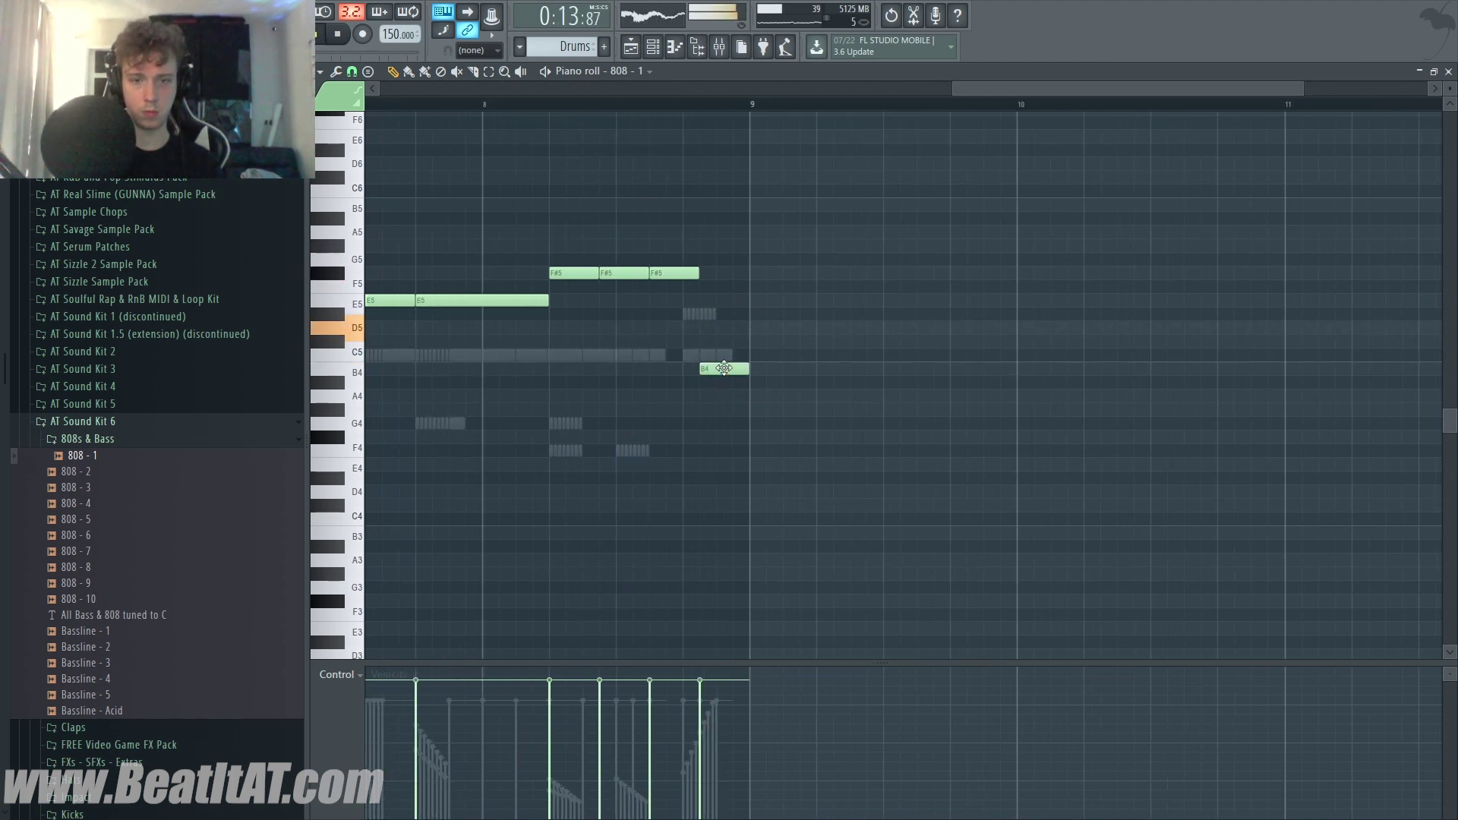
pyautogui.press('space')
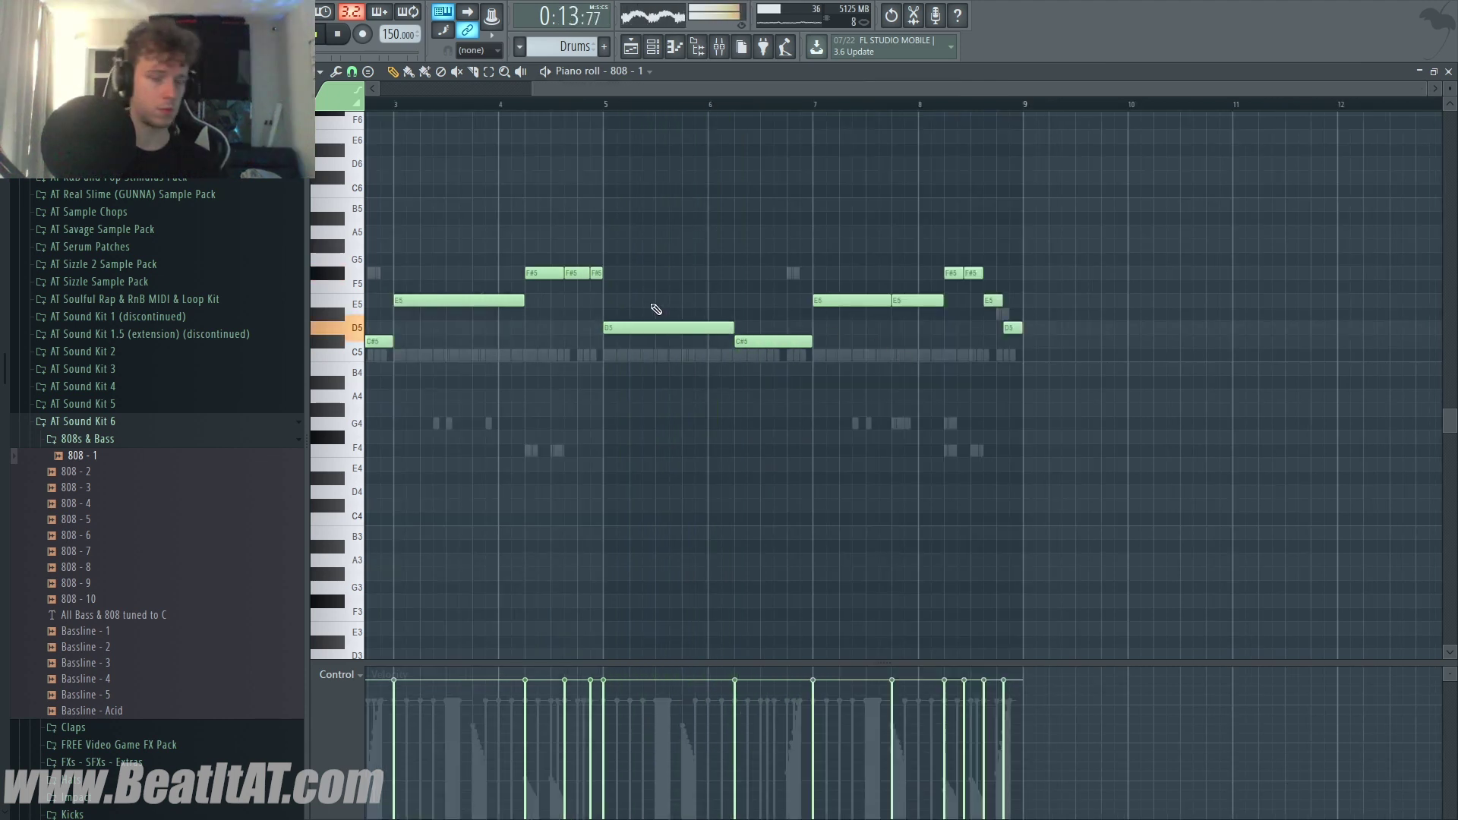
# Close the 808's channel settings and review its full note line in the piano roll
pyautogui.scroll(-1, 694, 426)
pyautogui.press('Escape')
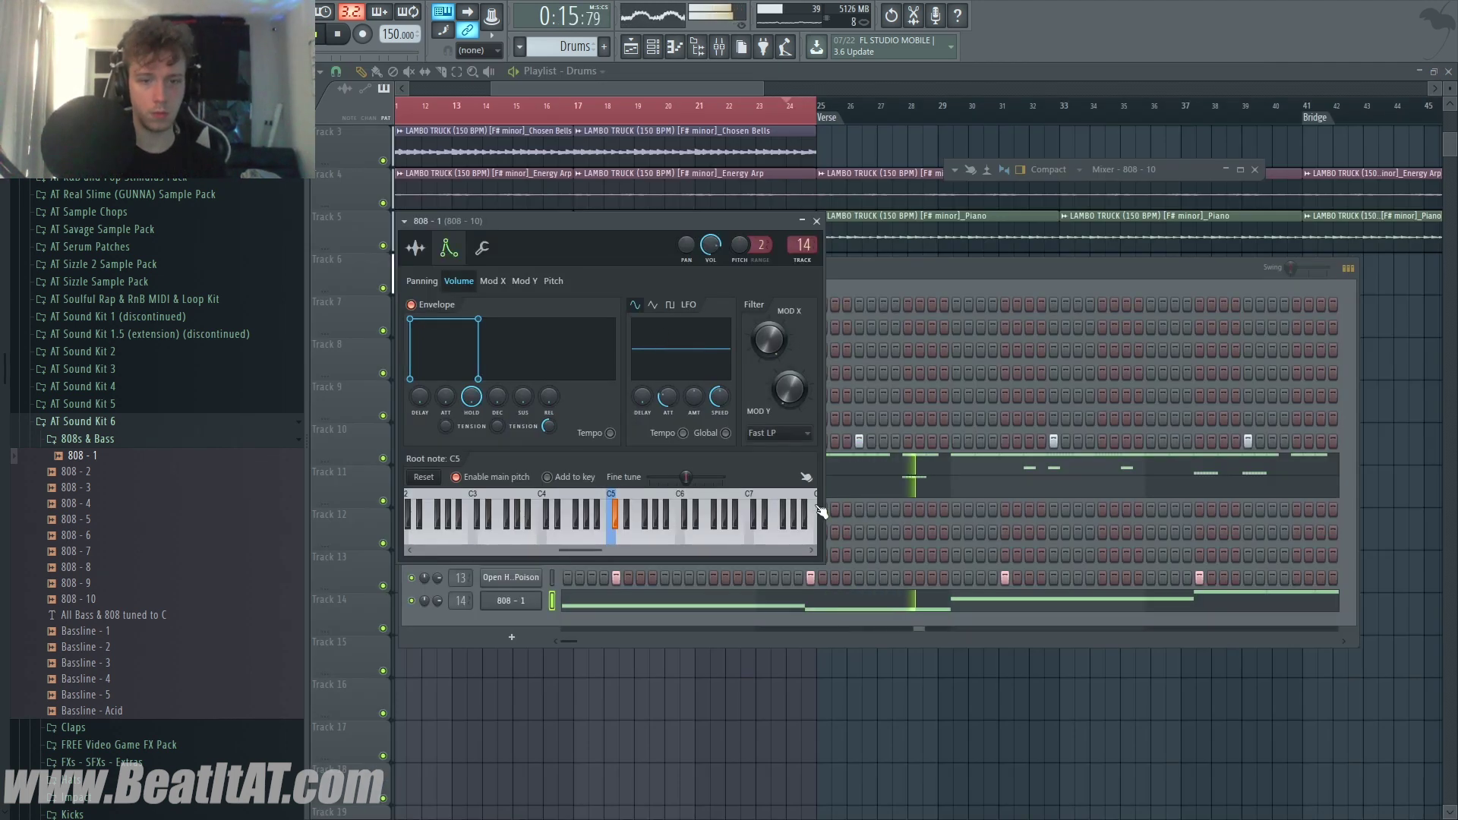
pyautogui.click(817, 221)
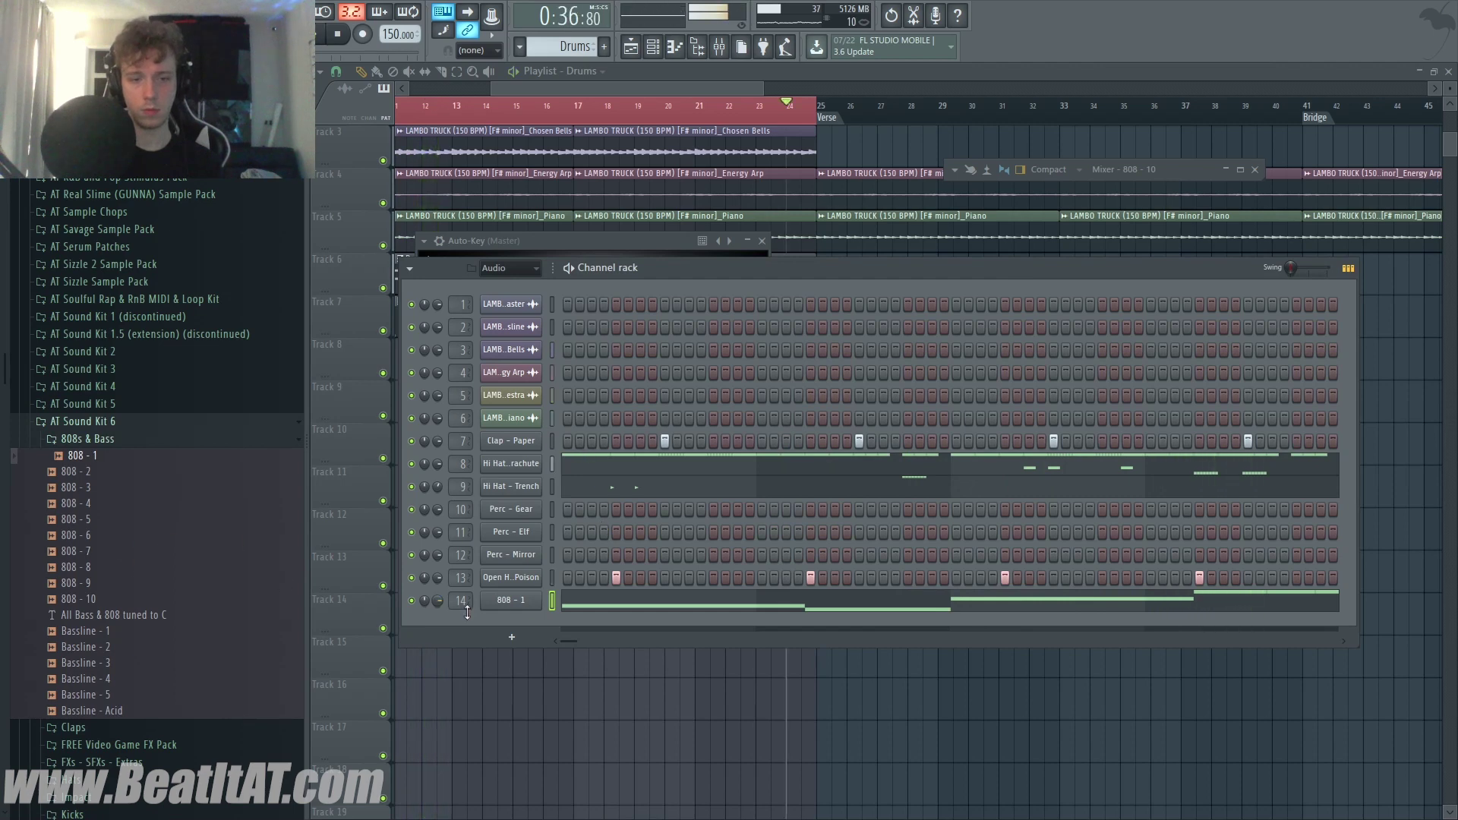
pyautogui.click(635, 605)
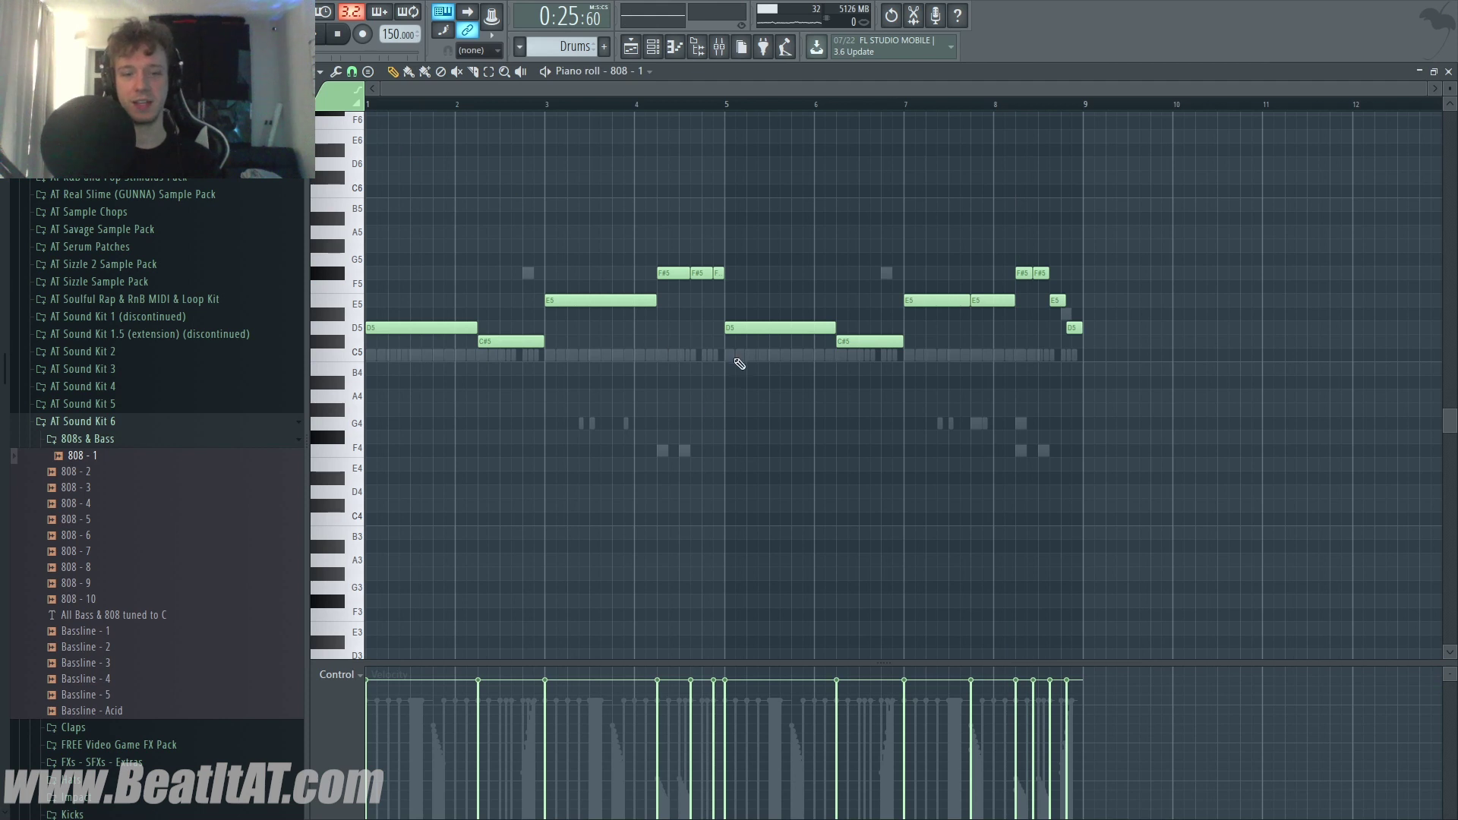
pyautogui.press('F7')
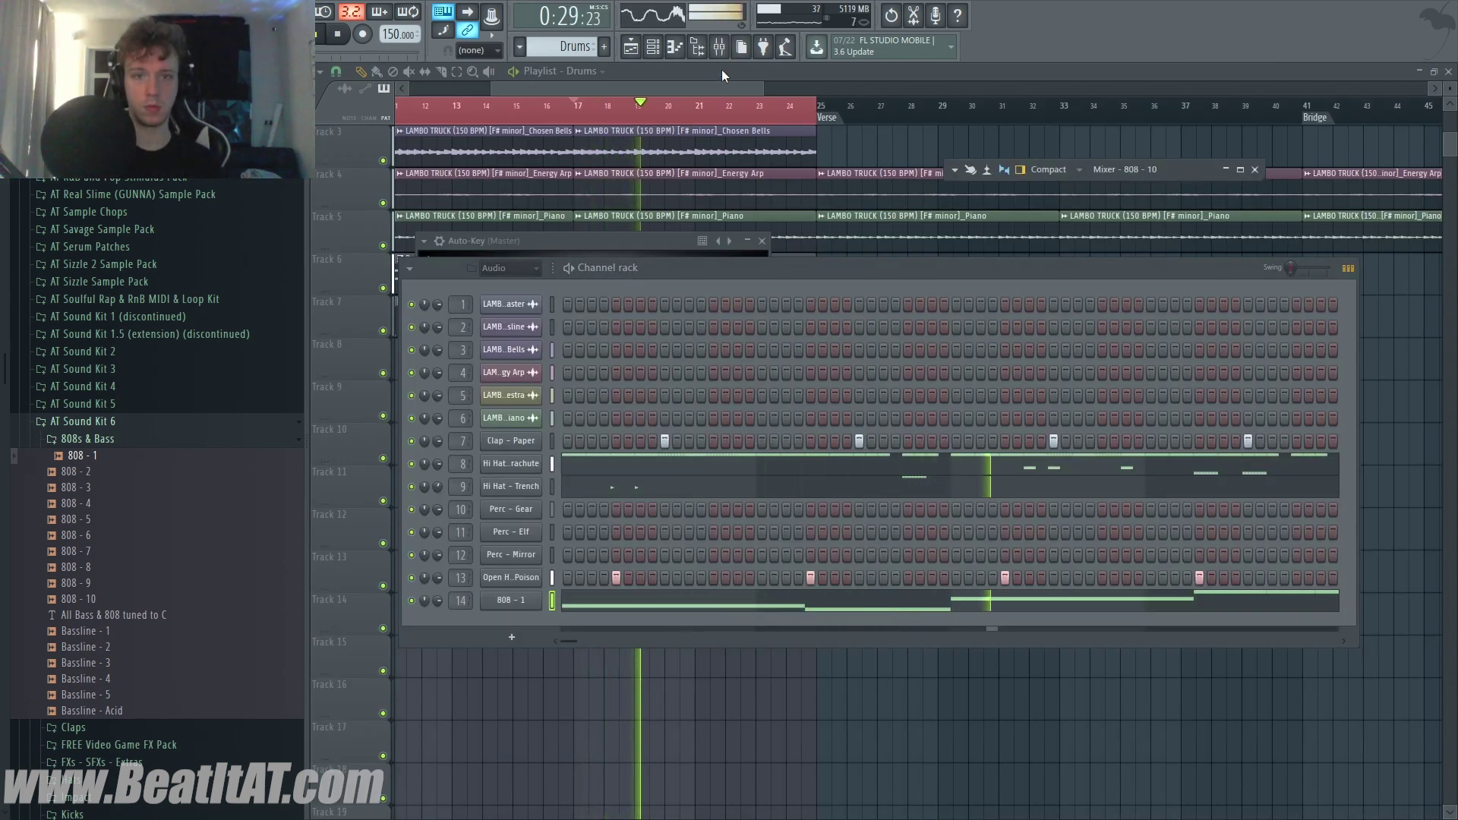
# Add Decapitator to slot 2 of the 808's mixer track and lower the track's volume
pyautogui.press('F9')
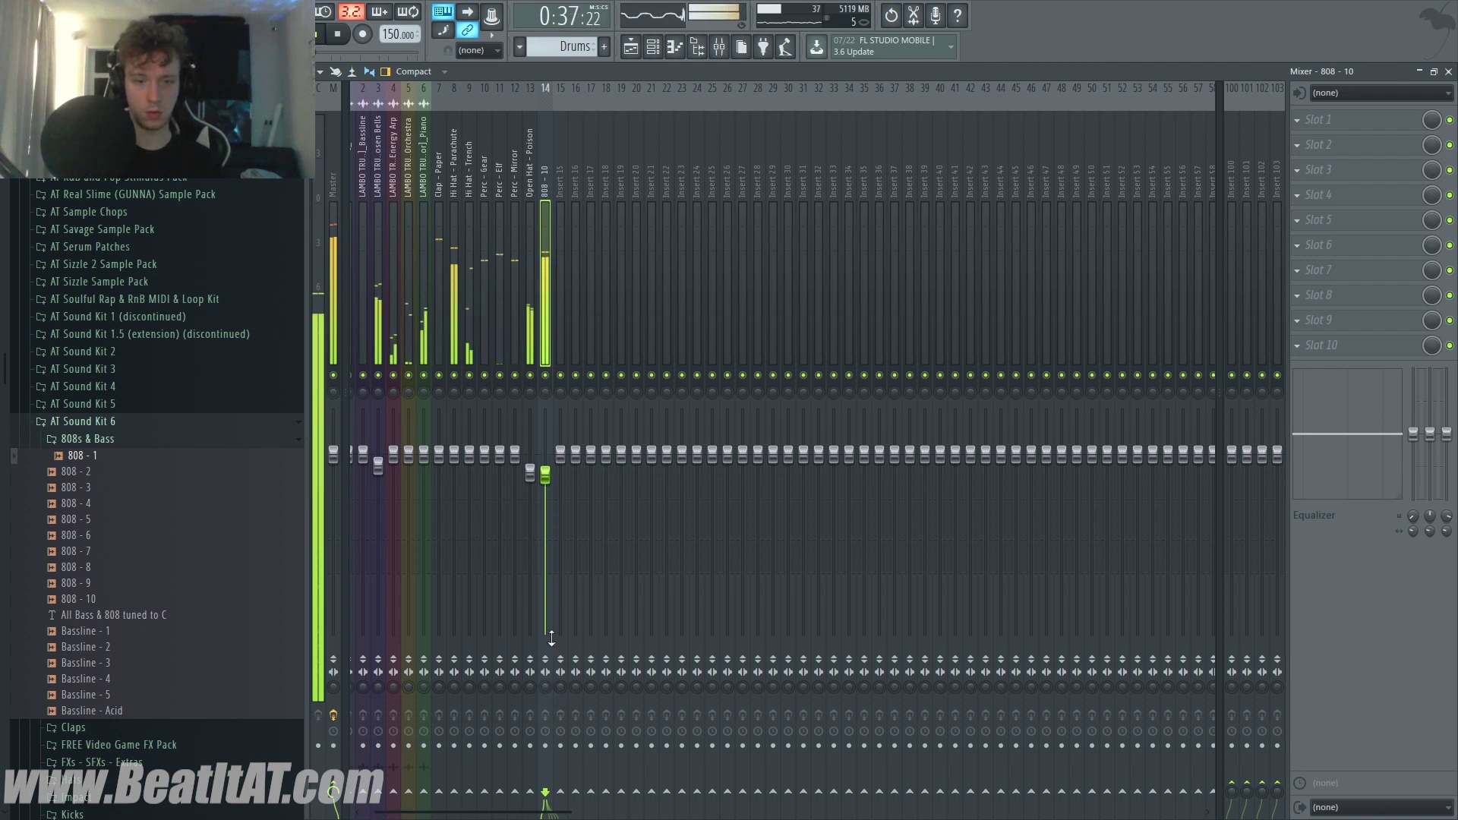
pyautogui.click(451, 340)
pyautogui.click(546, 478)
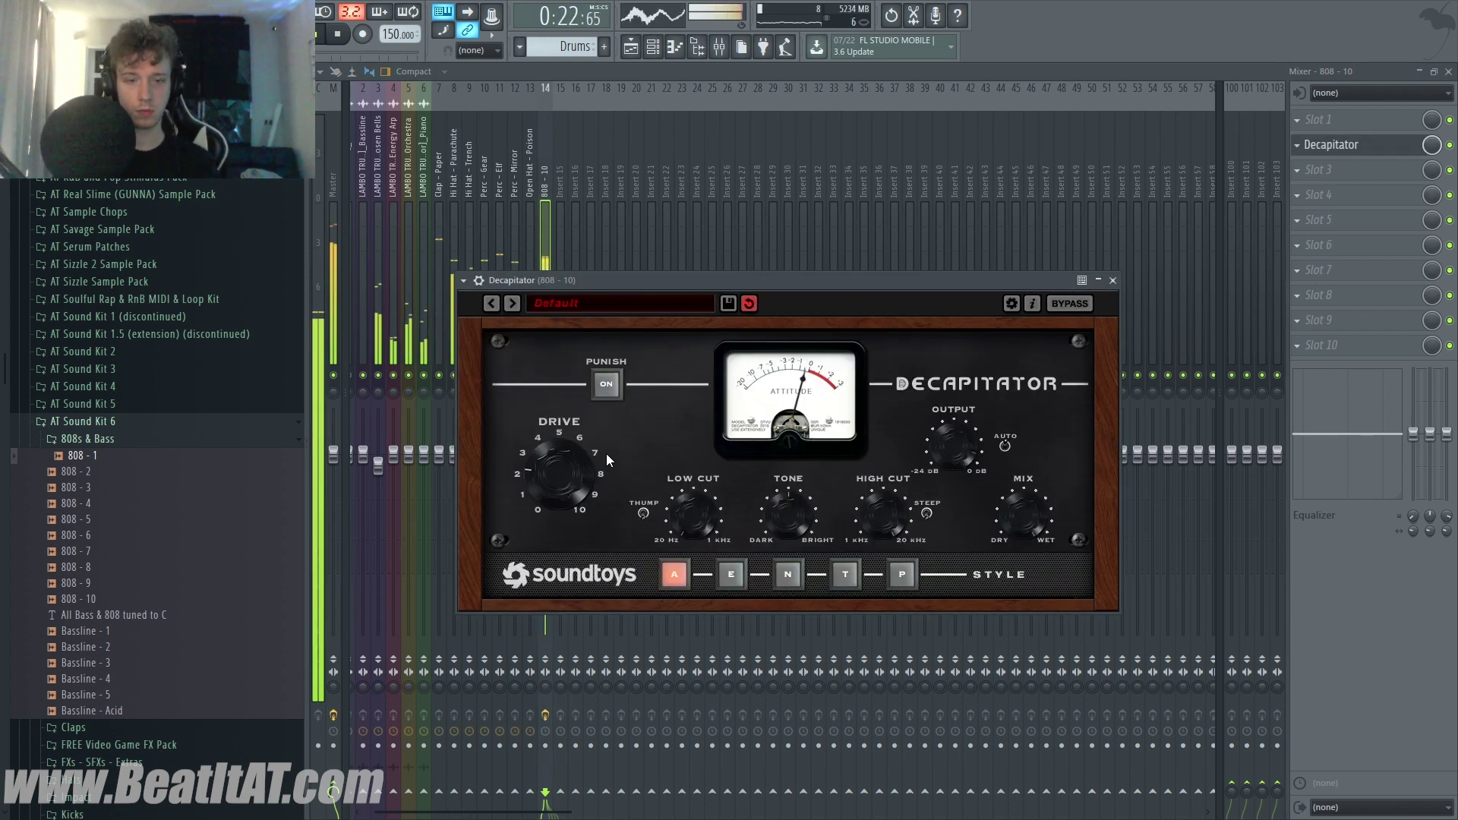
pyautogui.click(722, 562)
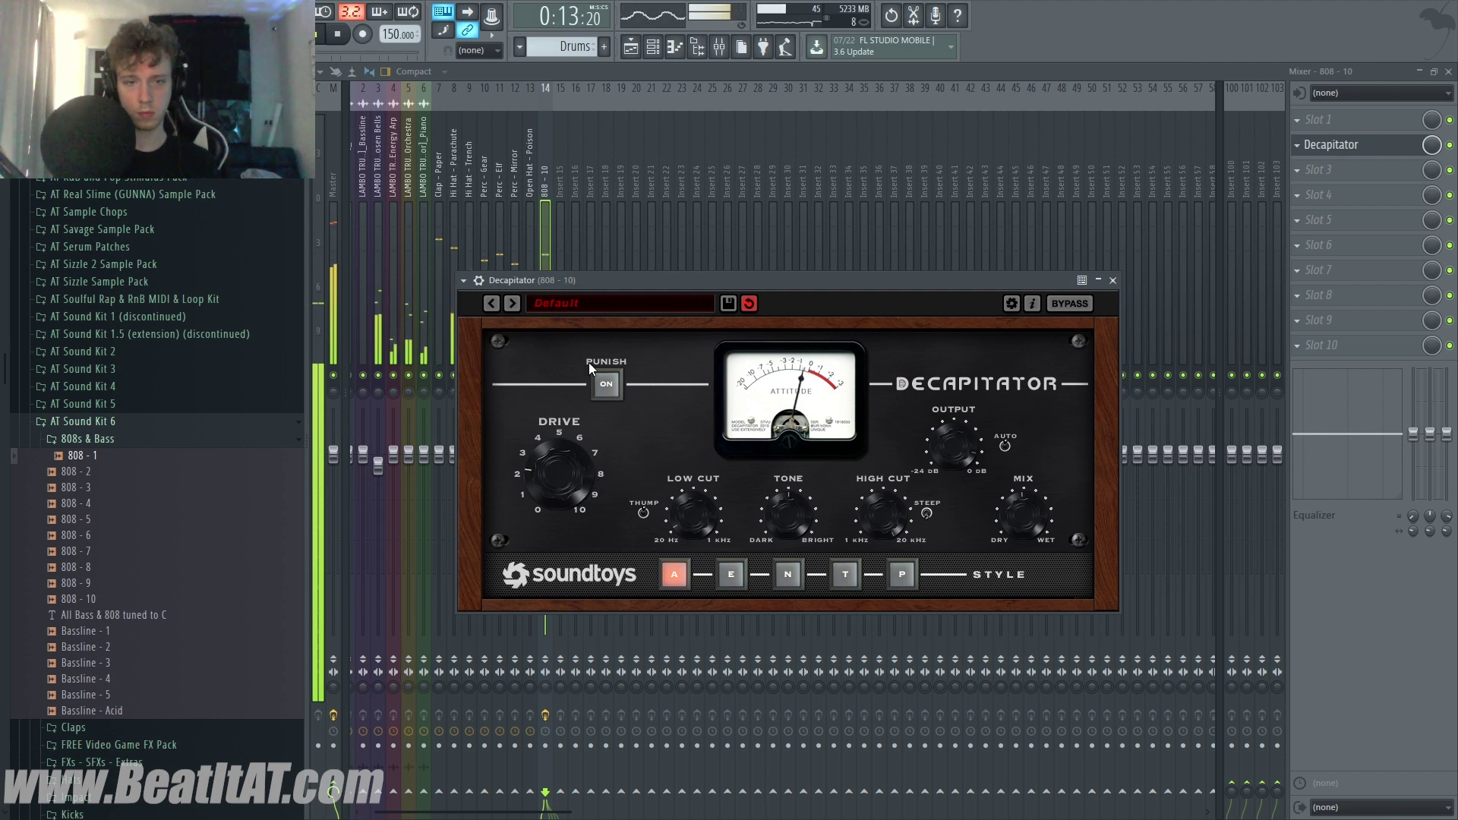
pyautogui.click(1112, 281)
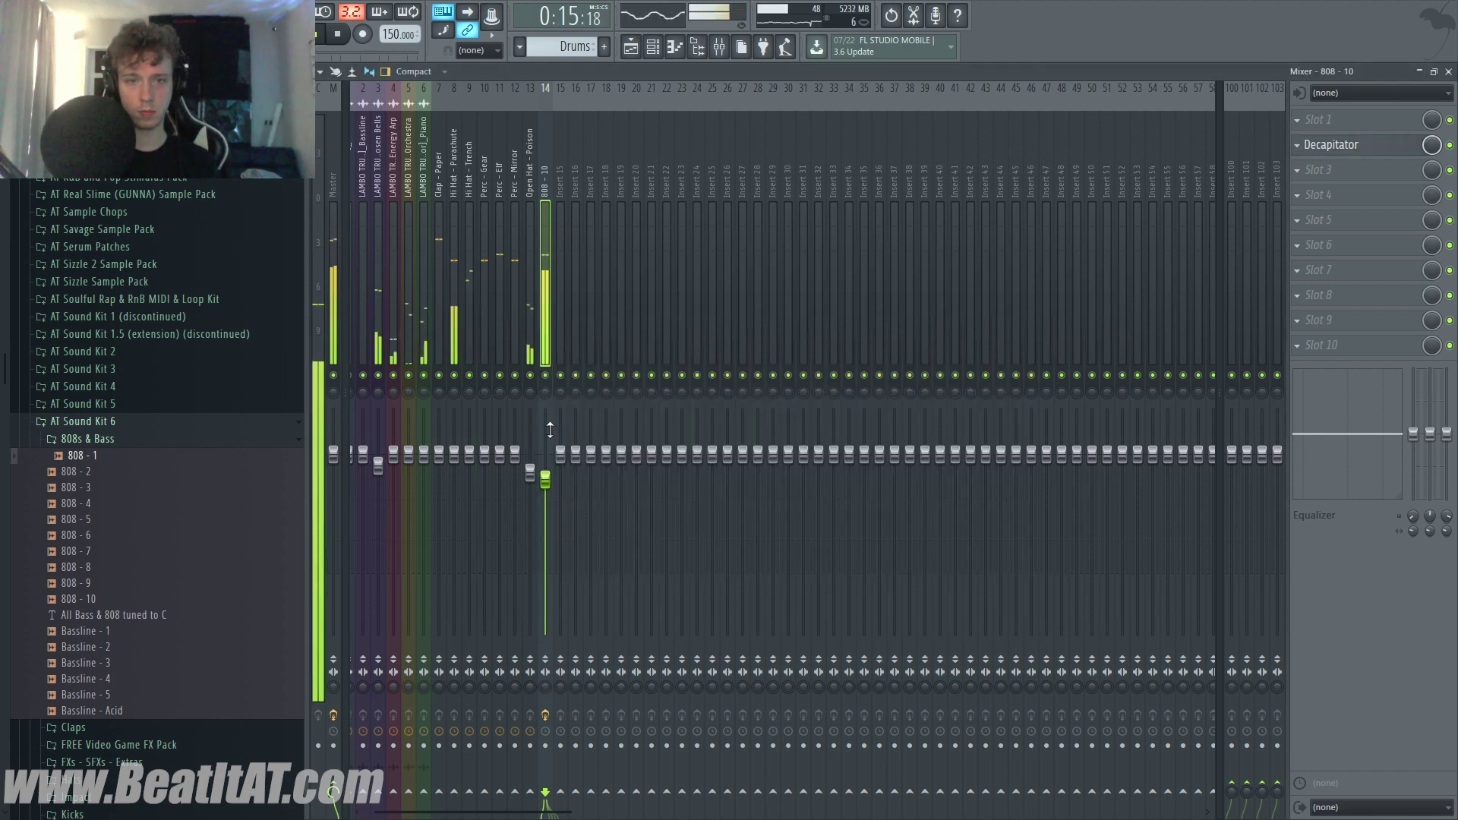
pyautogui.moveTo(543, 487); pyautogui.dragTo(543, 493)
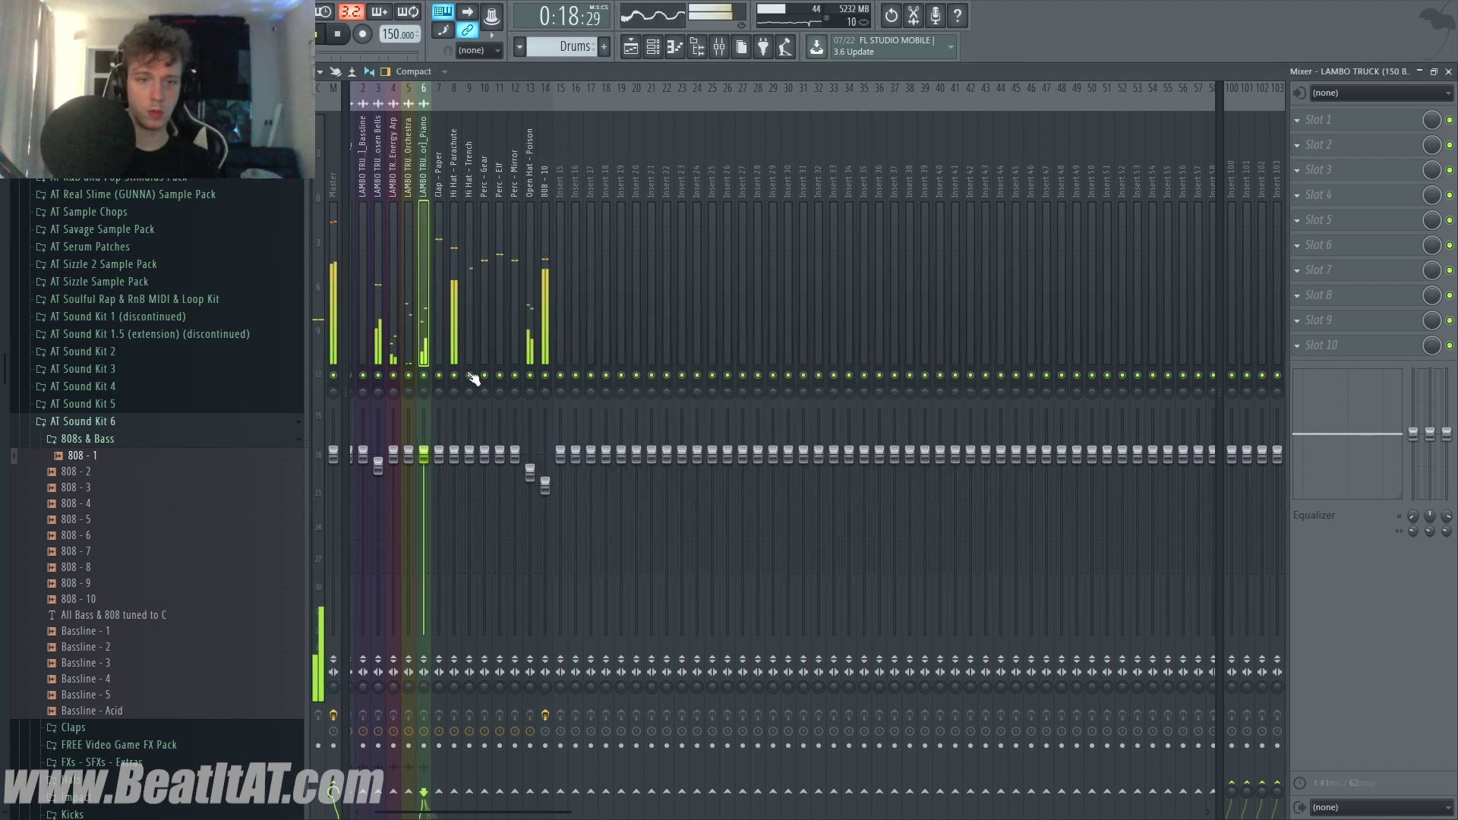
# Solo Hi Hat - Parachute briefly, and lower the volume of the Hi Hat - Parachute and Hi Hat - Trench tracks
pyautogui.rightClick(454, 376)
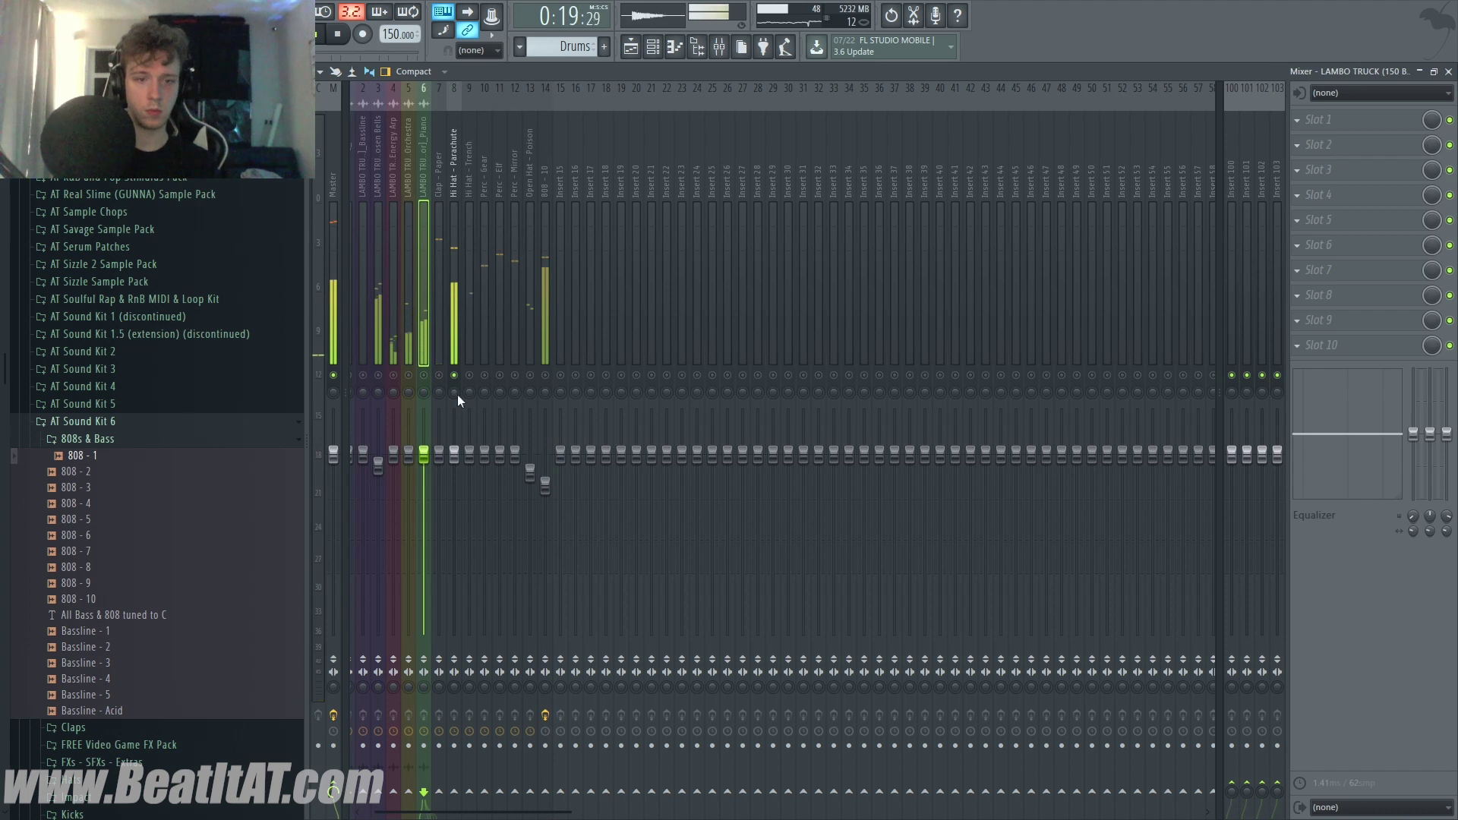
pyautogui.rightClick(454, 376)
pyautogui.click(457, 344)
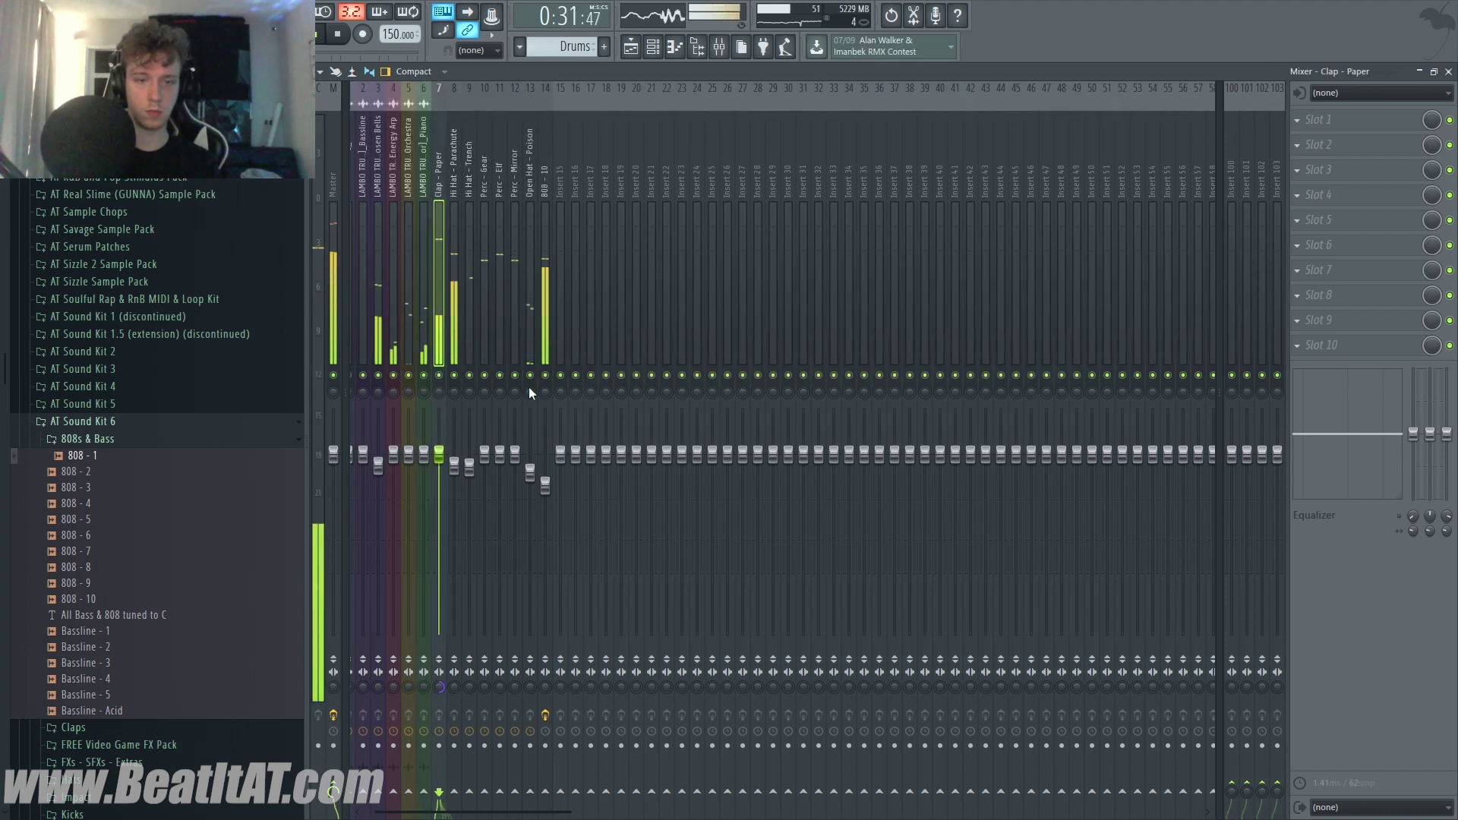
# Lower Perc - Elf and add ValhallaVintageVerb in slot 4: 27.6 % mix, 11.10 ms predelay, 1.72 s decay, 1980s color, 80 Hz LowCut
pyautogui.click(483, 213)
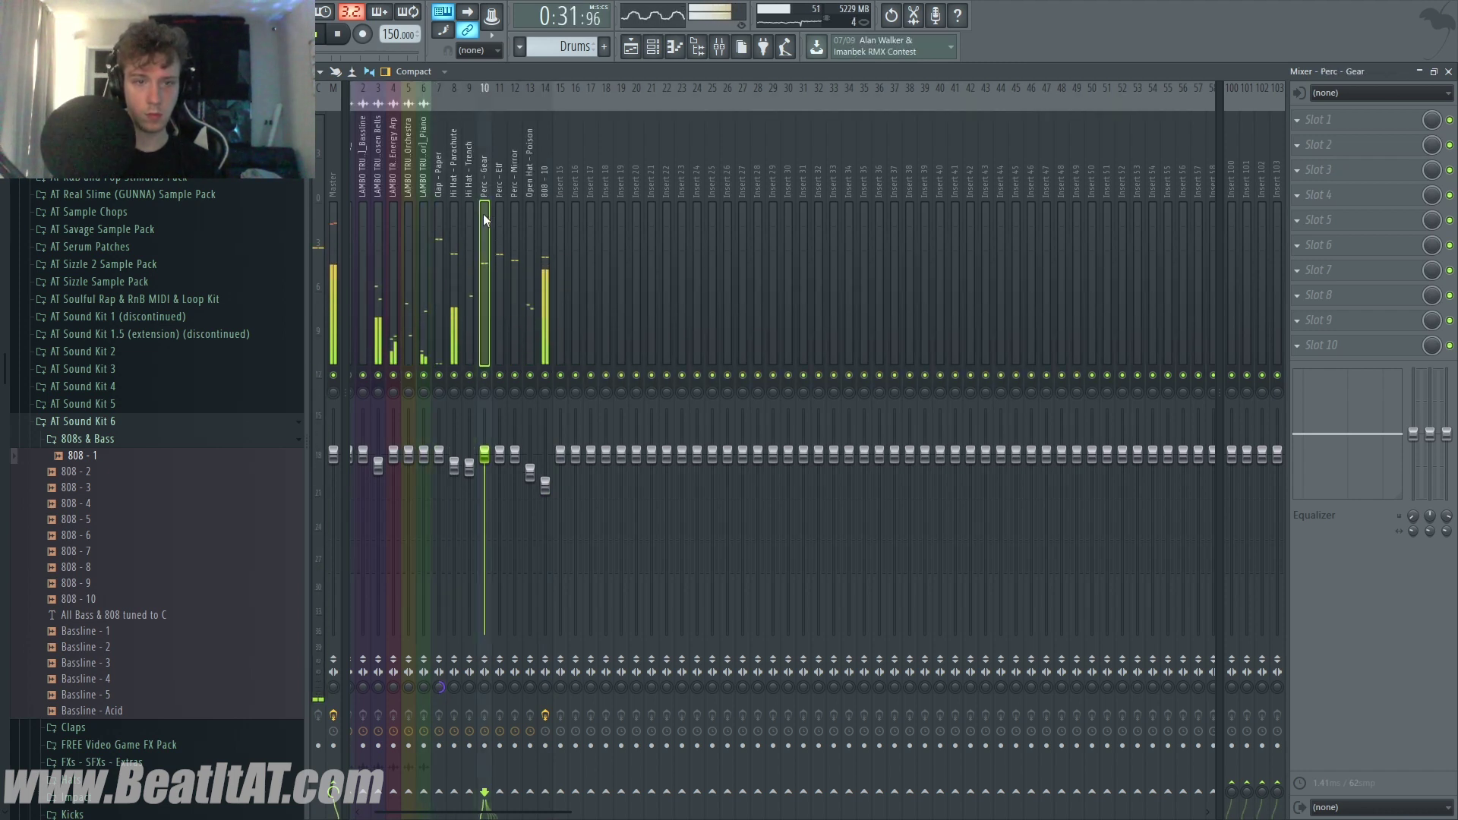
pyautogui.click(501, 454)
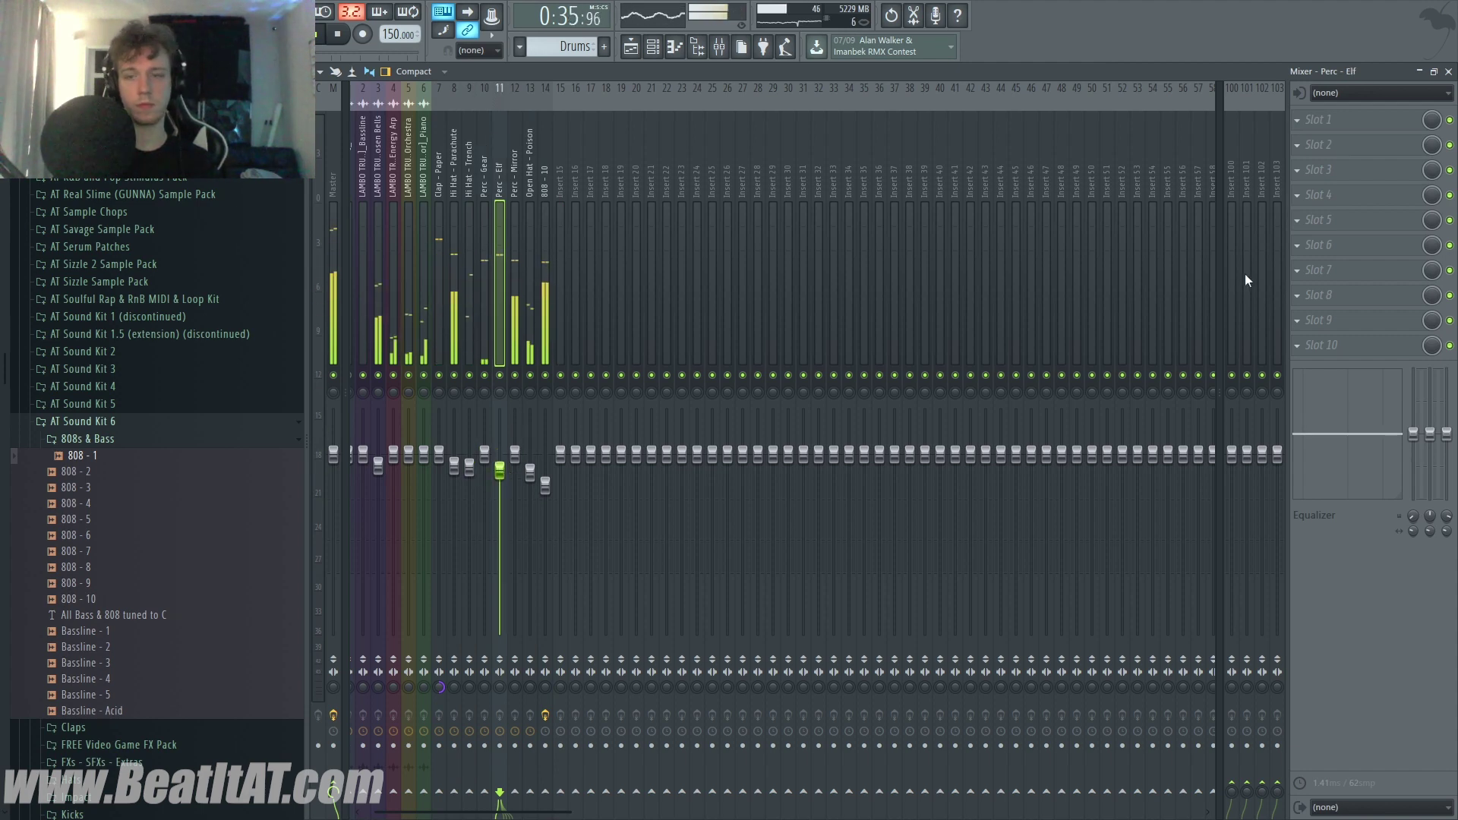
pyautogui.click(1337, 194)
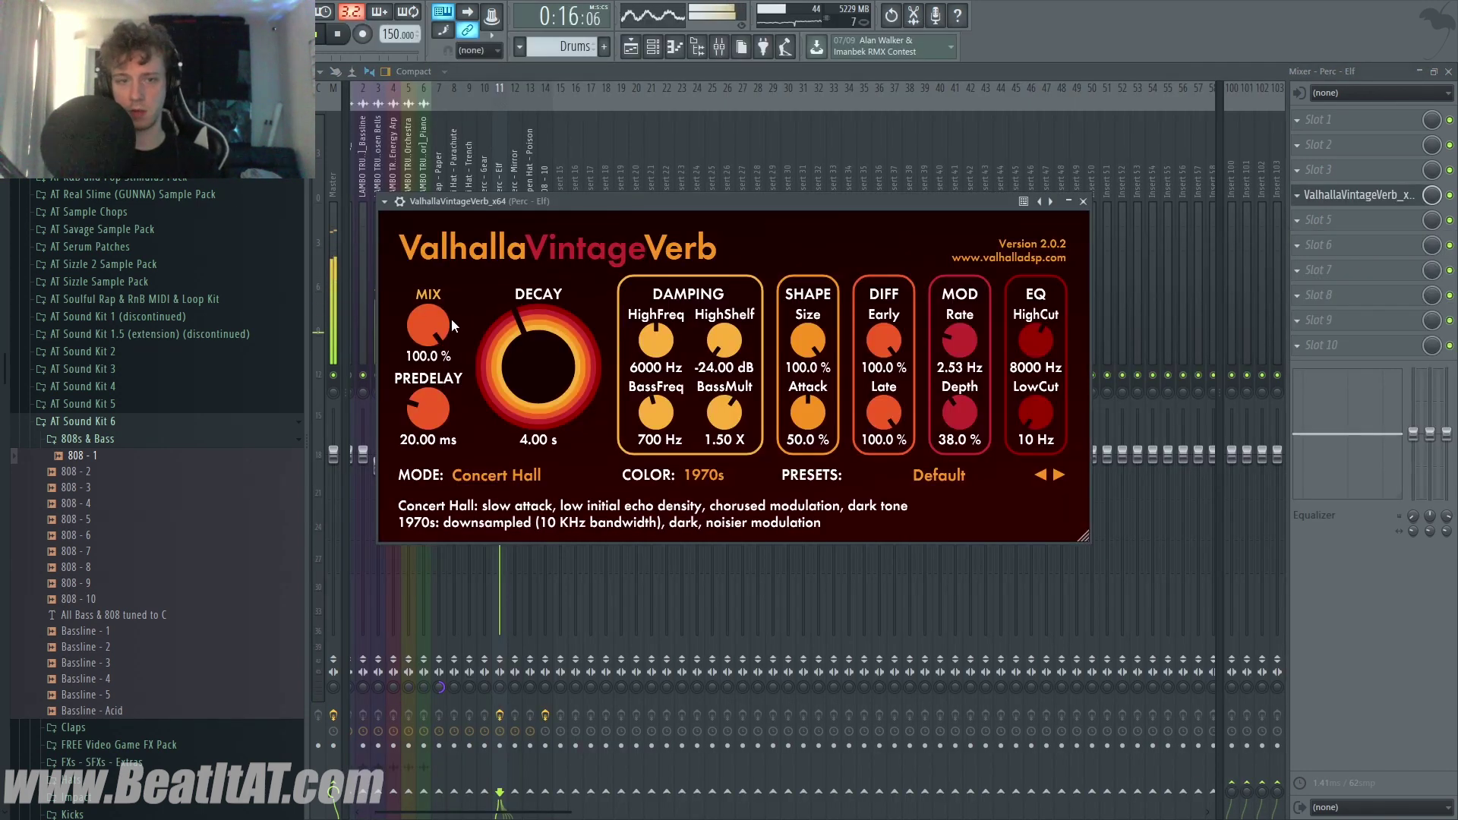
pyautogui.moveTo(453, 327); pyautogui.dragTo(422, 412)
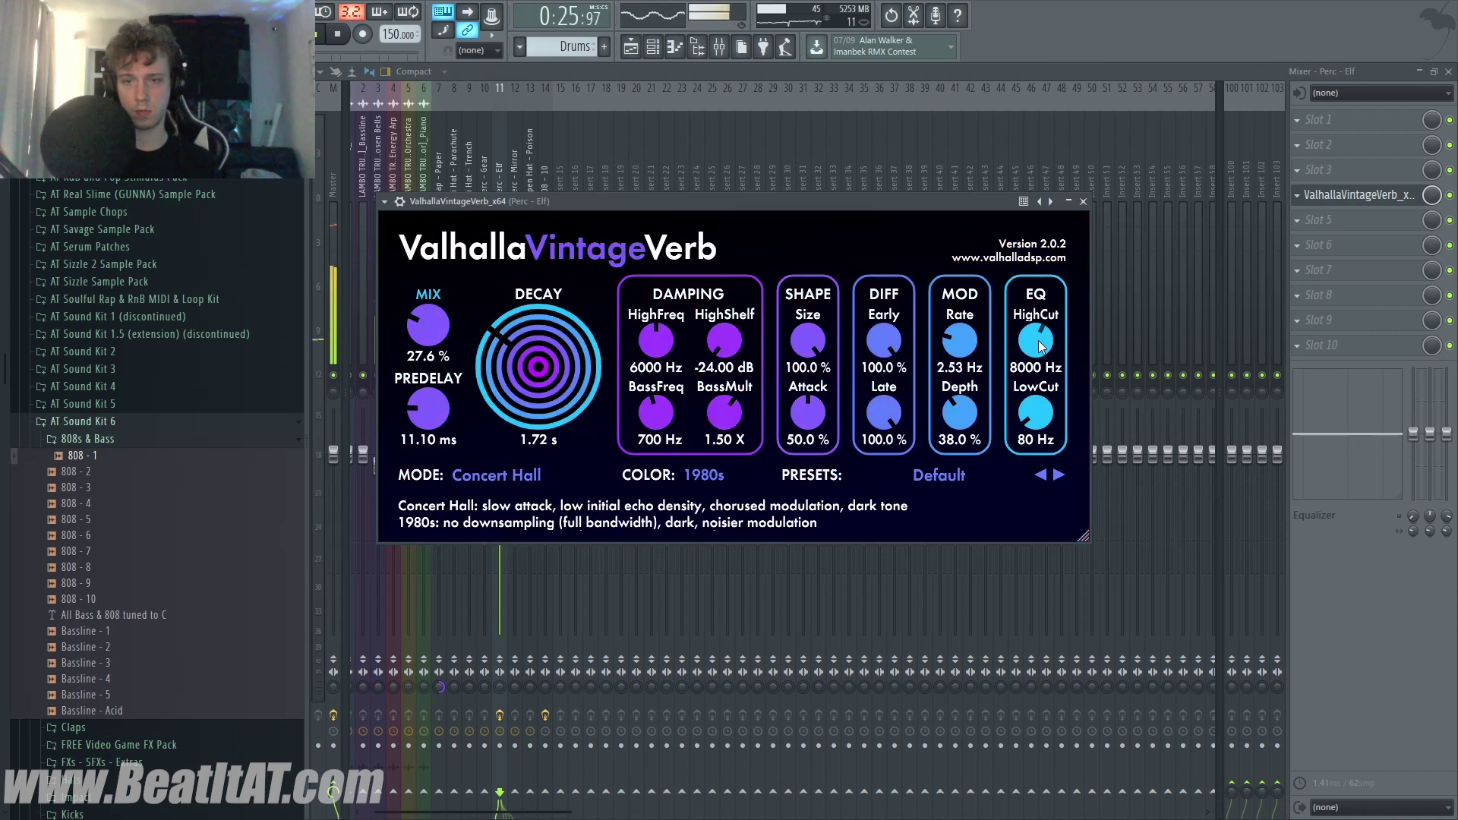
# Set Perc - Elf's reverb to 7820 Hz HighCut, 2.37 s decay, 5.03 ms predelay, 14.0 % mix and 120 Hz LowCut, and lower the track's volume
pyautogui.moveTo(1040, 347); pyautogui.dragTo(1039, 349)
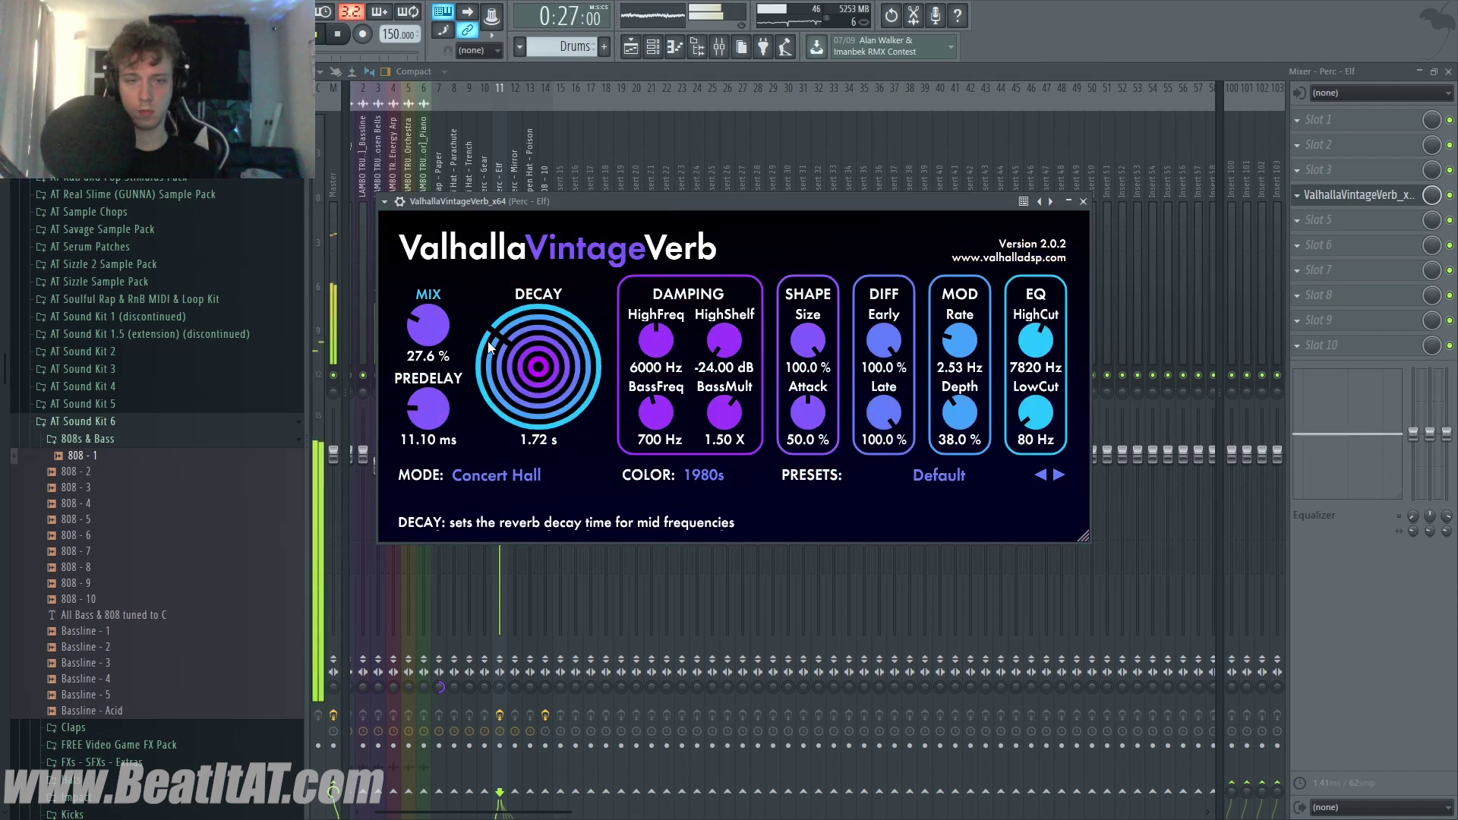
pyautogui.moveTo(501, 368); pyautogui.dragTo(500, 353)
pyautogui.moveTo(426, 410); pyautogui.dragTo(418, 437)
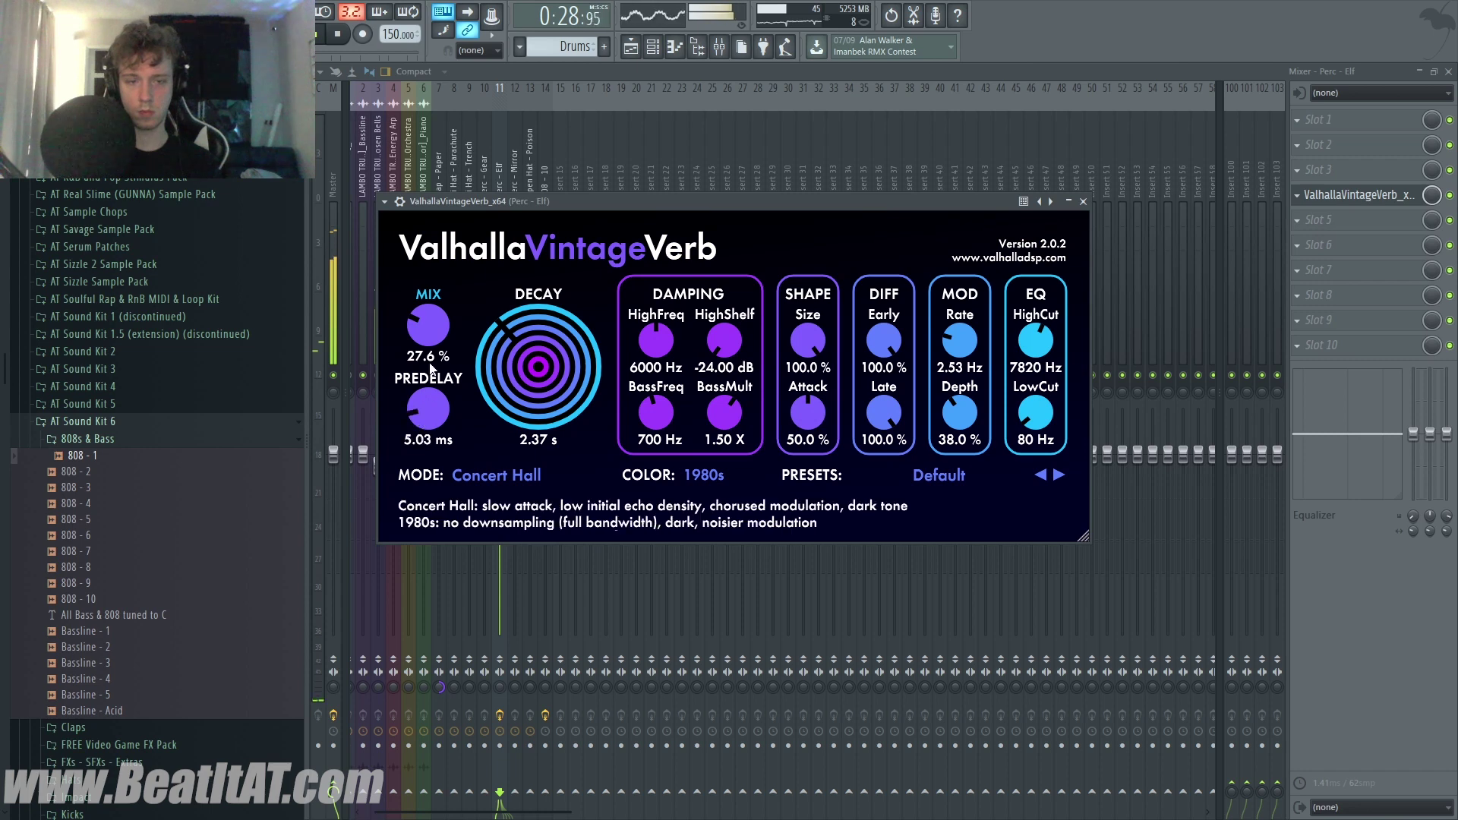
pyautogui.moveTo(428, 338)
pyautogui.mouseDown()
pyautogui.moveTo(432, 325)
pyautogui.moveTo(446, 363)
pyautogui.moveTo(429, 345)
pyautogui.moveTo(432, 359)
pyautogui.mouseUp()
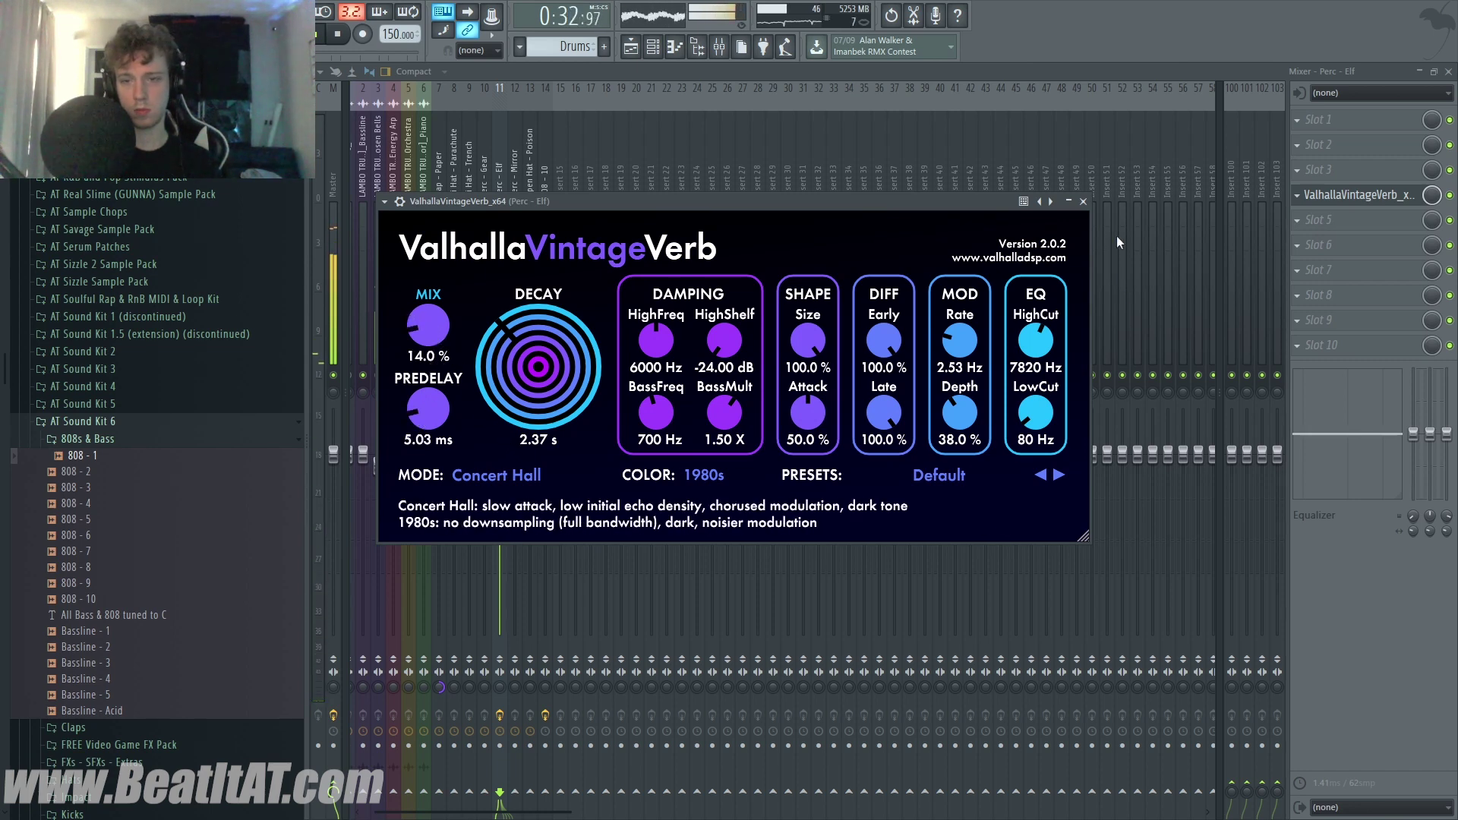
pyautogui.moveTo(1040, 416); pyautogui.dragTo(1042, 328)
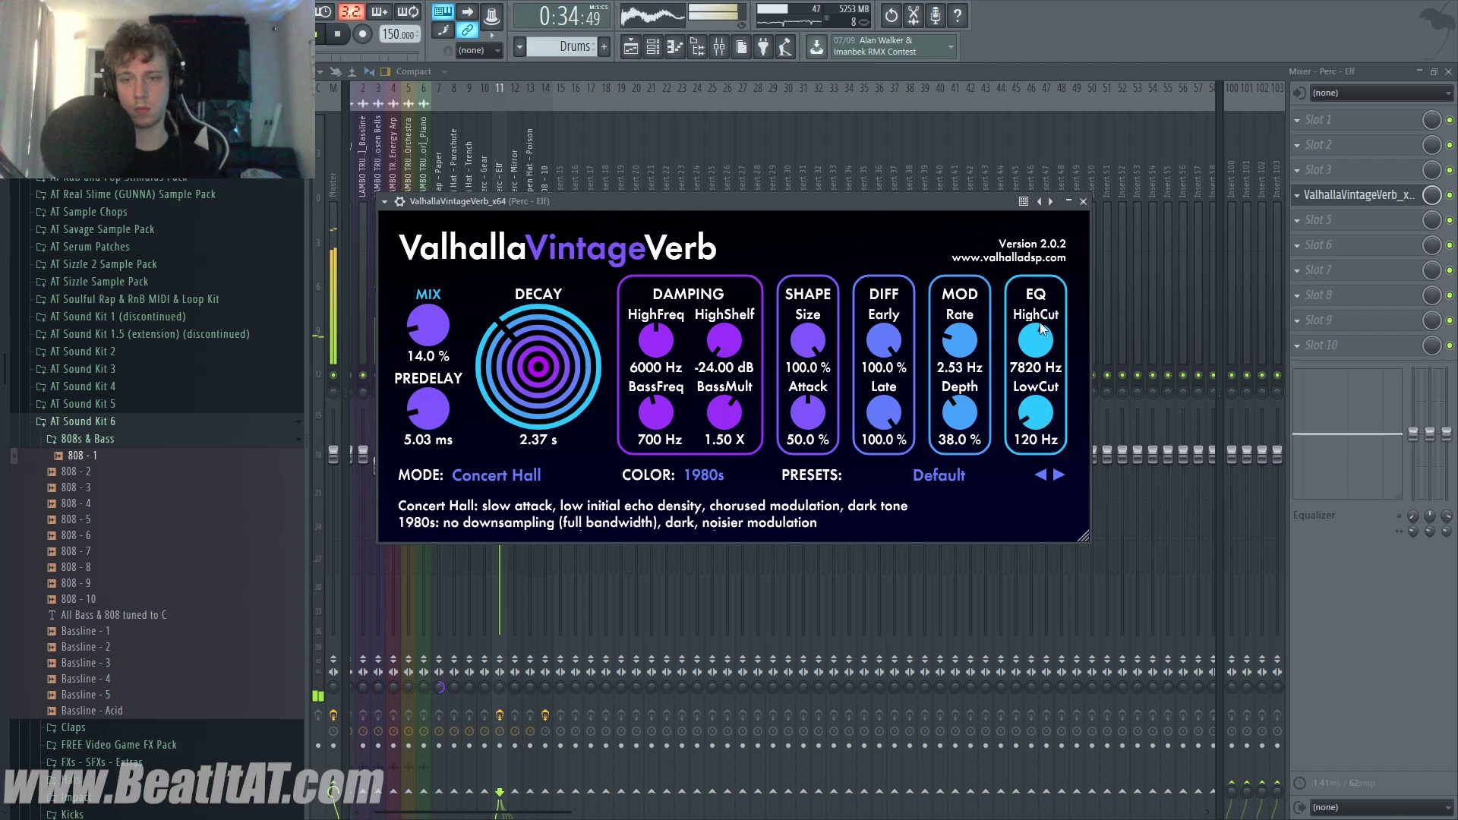
pyautogui.click(1083, 201)
pyautogui.moveTo(514, 455); pyautogui.dragTo(500, 501)
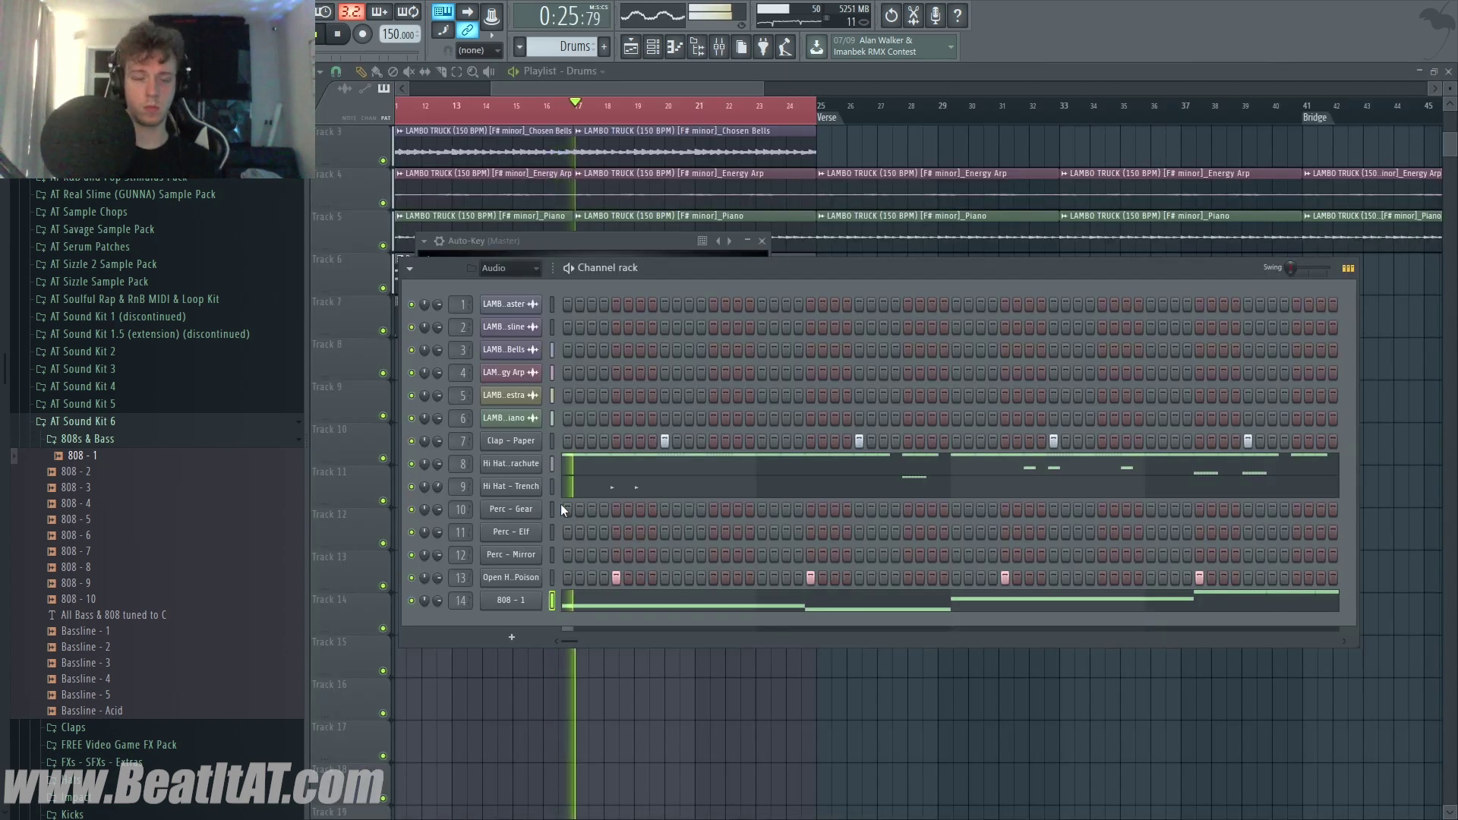
# Add a slight upper-range boost to the Clap - Paper mixer track's equalizer and lower the track's volume a little
pyautogui.click(719, 47)
pyautogui.click(439, 212)
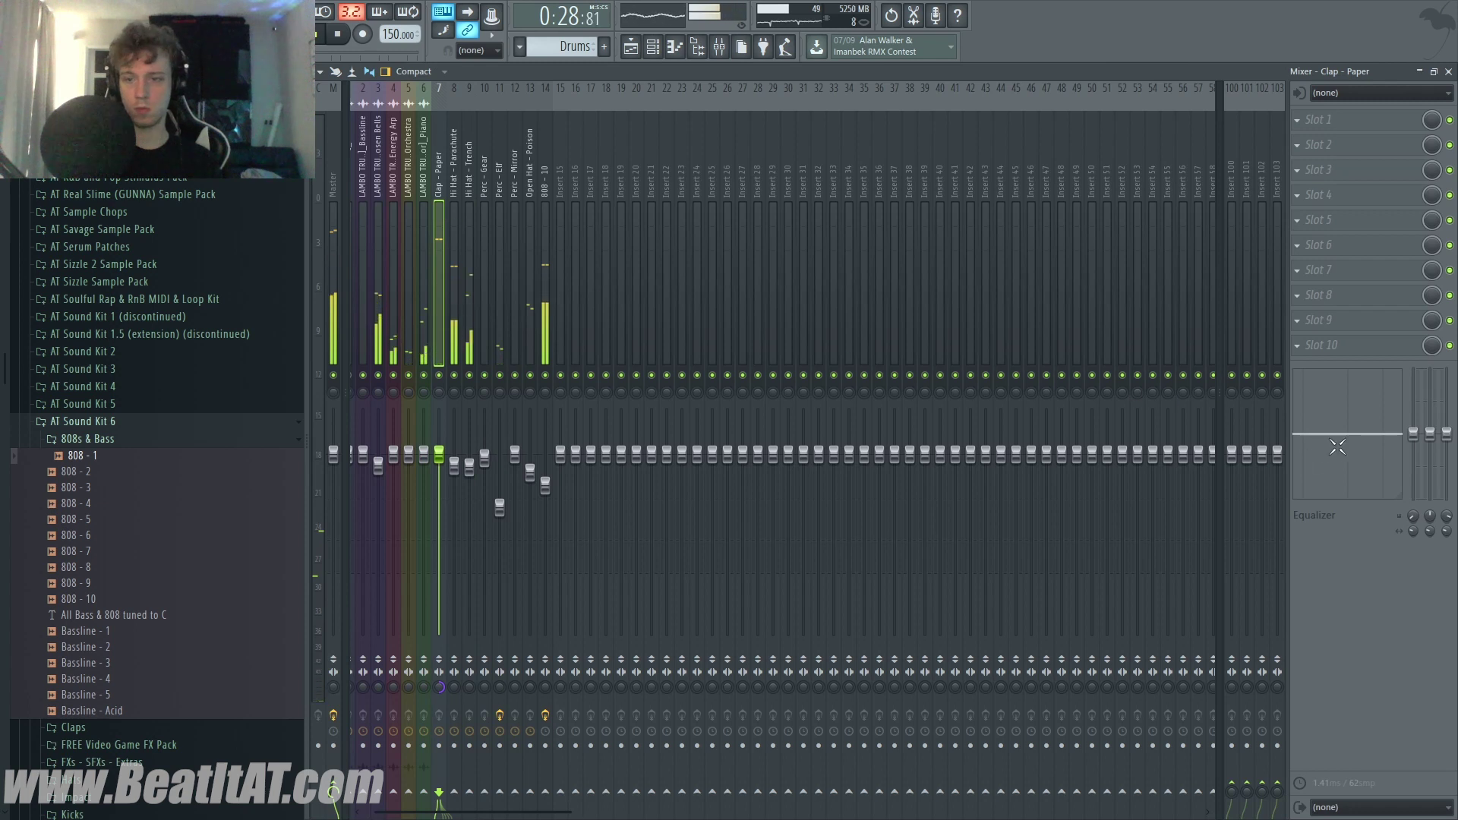
pyautogui.moveTo(1384, 434); pyautogui.dragTo(1348, 431)
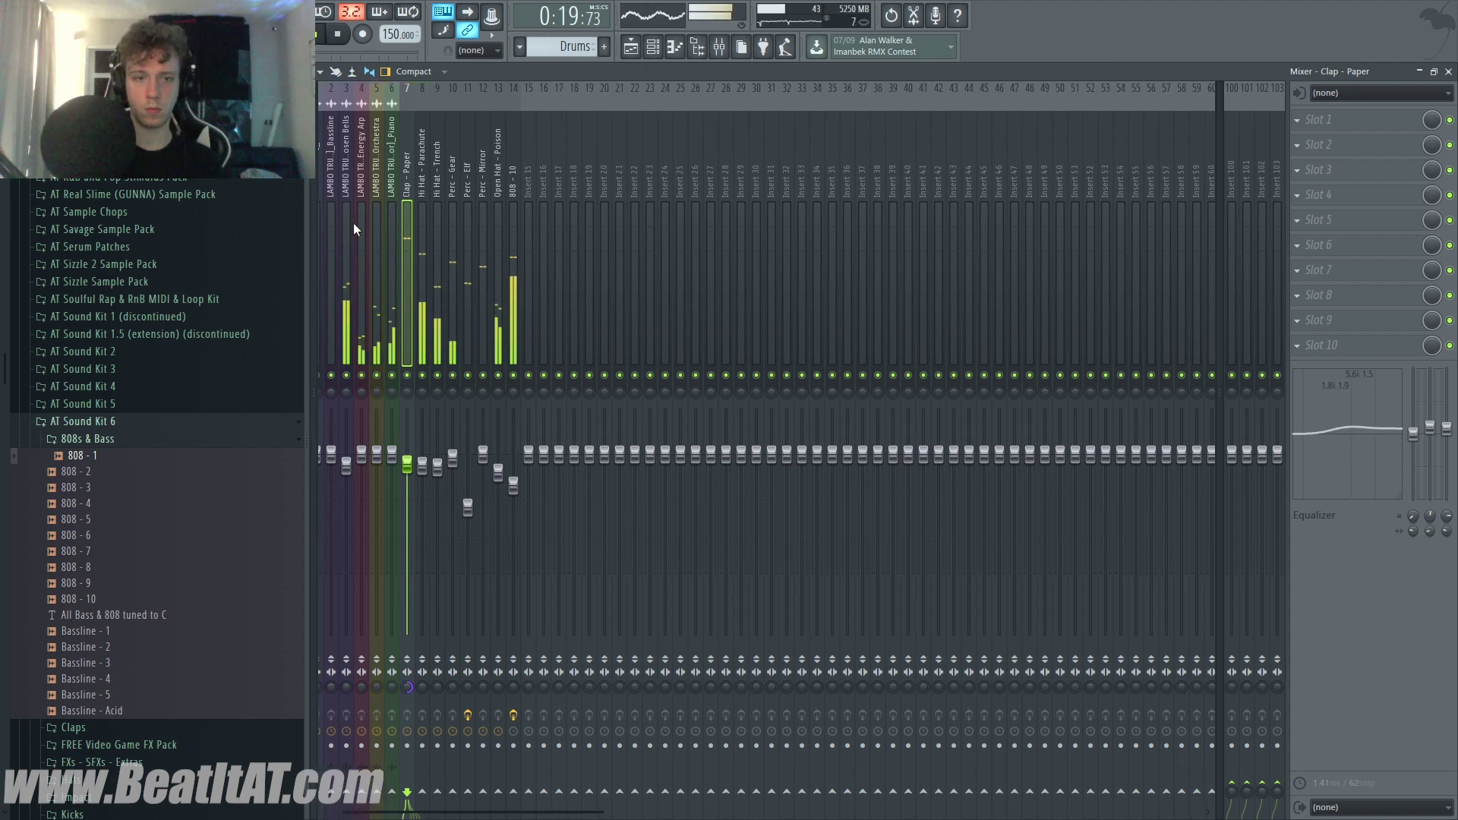
# Select all stem, drum, percussion and 808 mixer tracks, lower their volumes together slightly, and close the mixer
pyautogui.moveTo(334, 225); pyautogui.dragTo(493, 228)
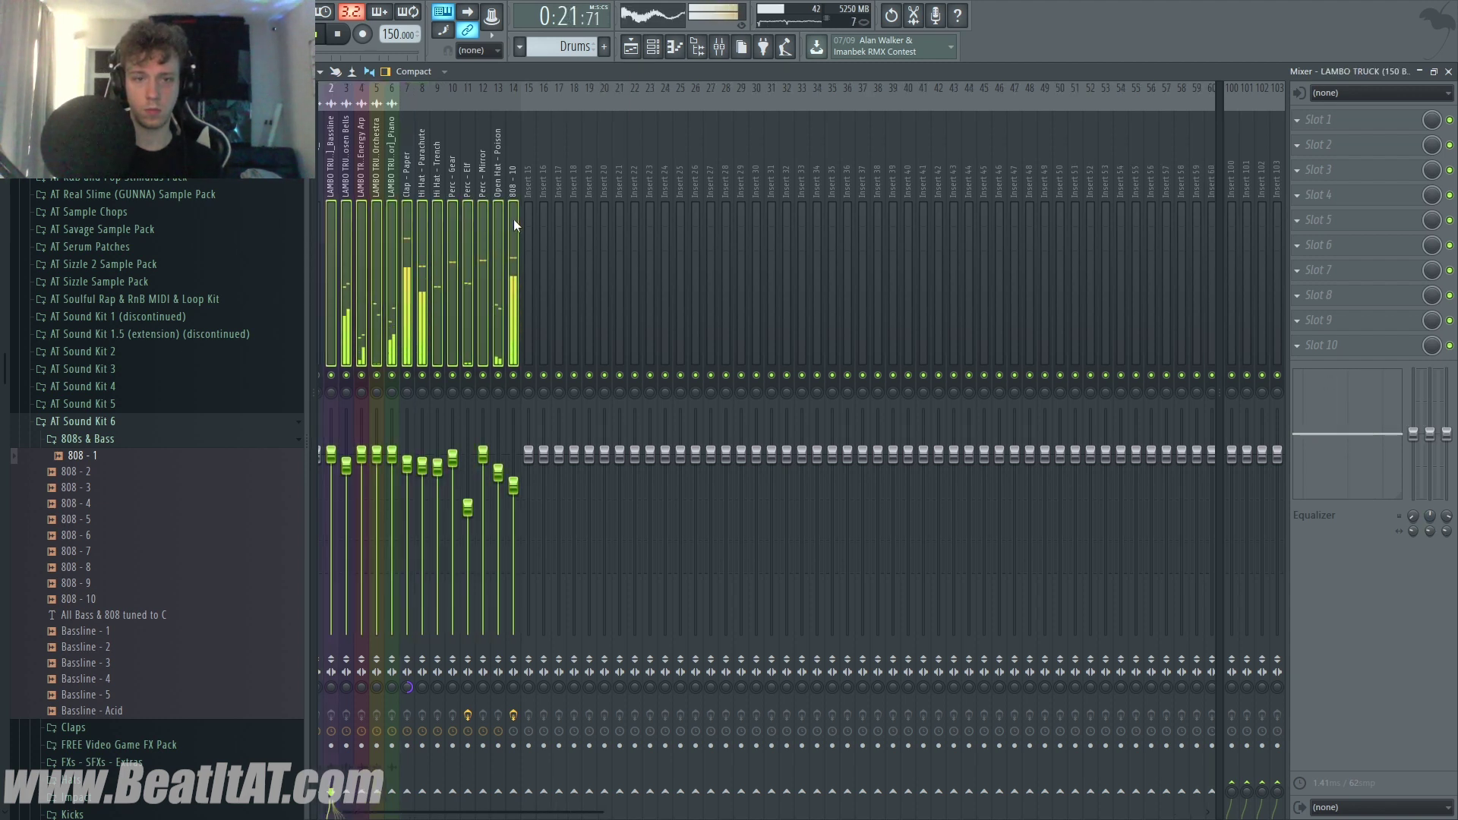
pyautogui.click(514, 487)
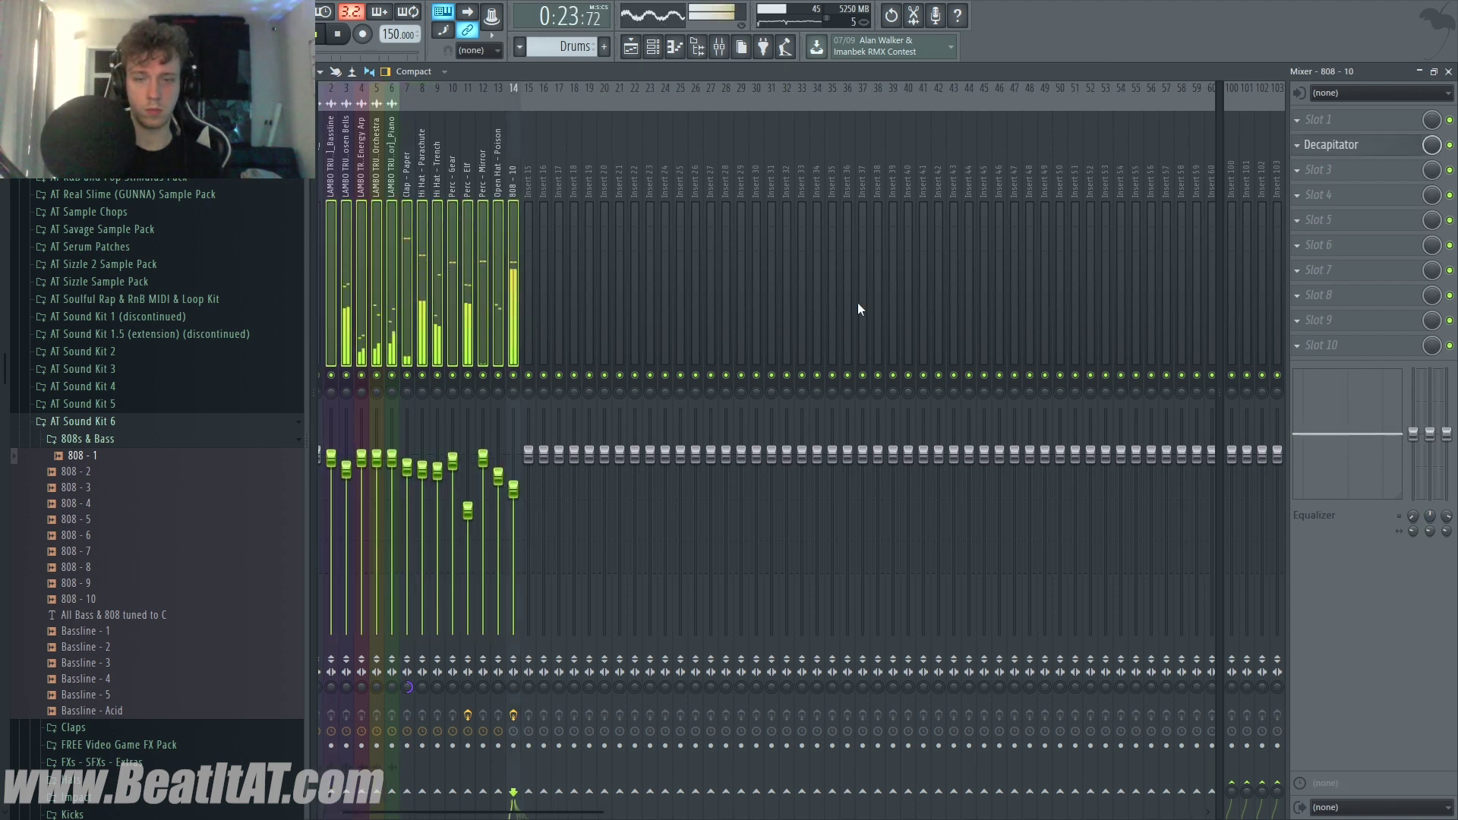
pyautogui.click(419, 287)
pyautogui.click(1421, 72)
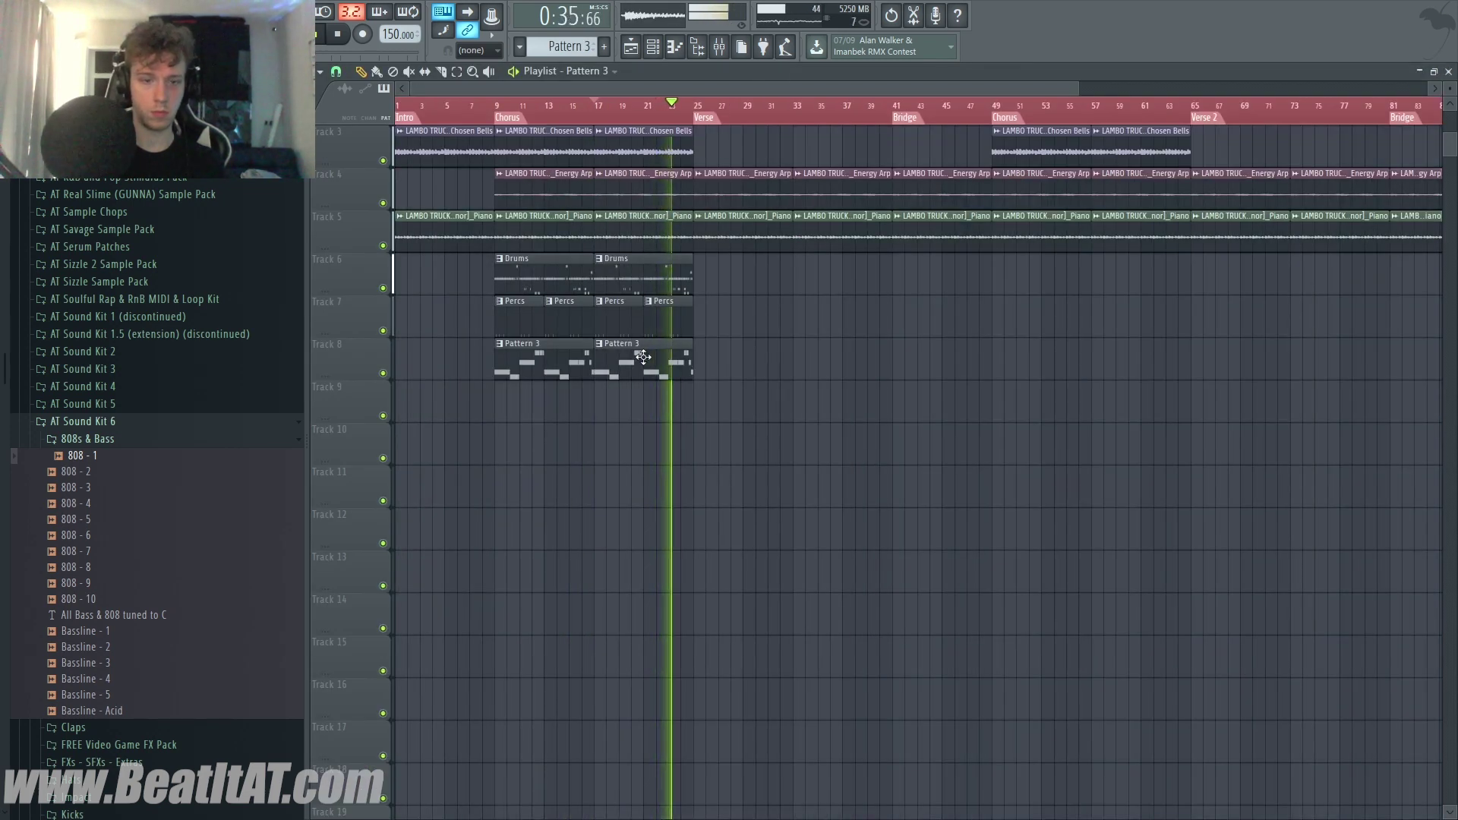
# Rename Pattern 3 to 808s and return to the playlist
pyautogui.doubleClick(640, 354)
pyautogui.press('F2')
pyautogui.write('8')
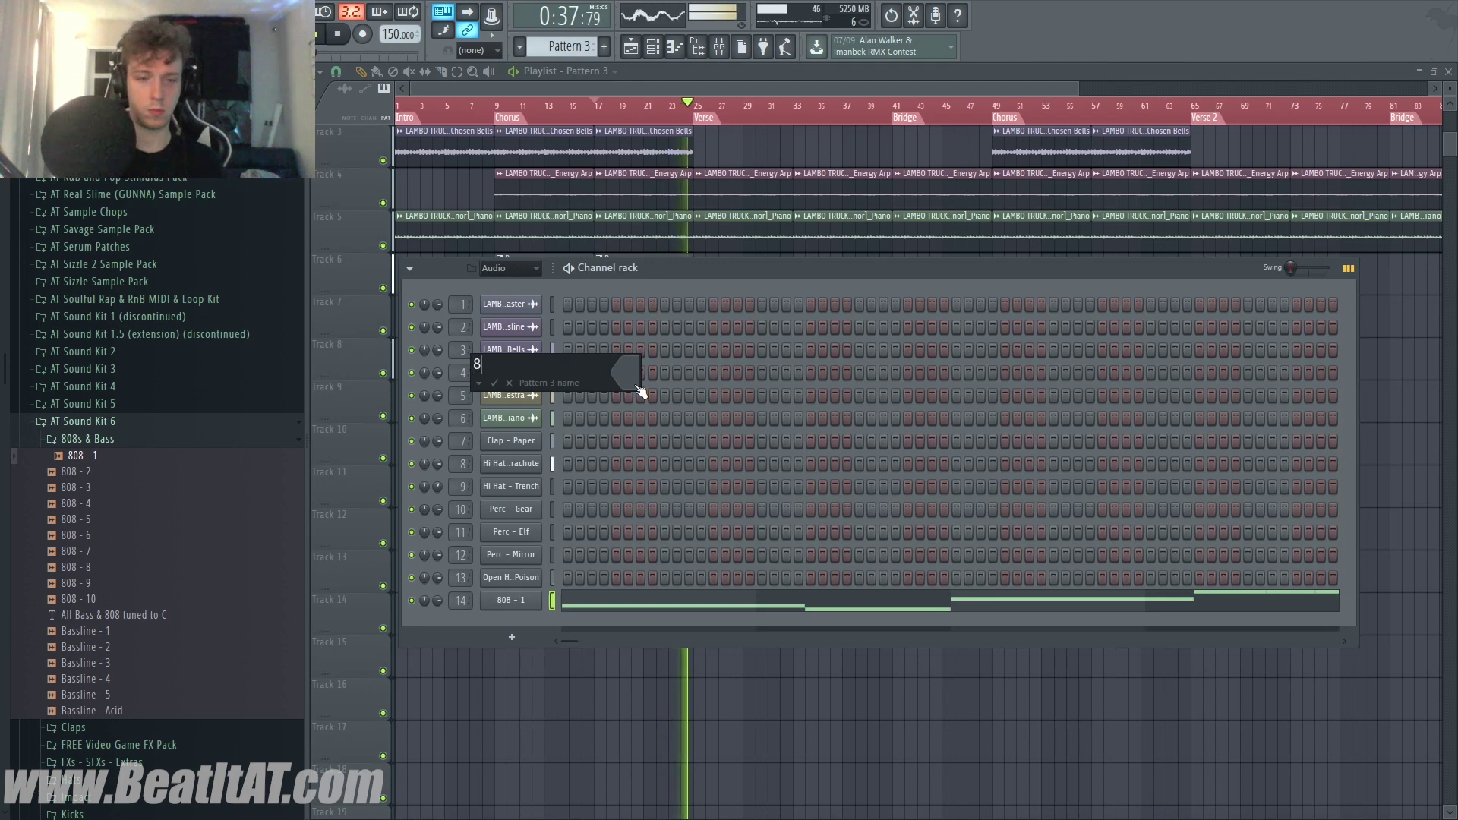
pyautogui.write('08s')
pyautogui.press('Return')
pyautogui.press('F6')
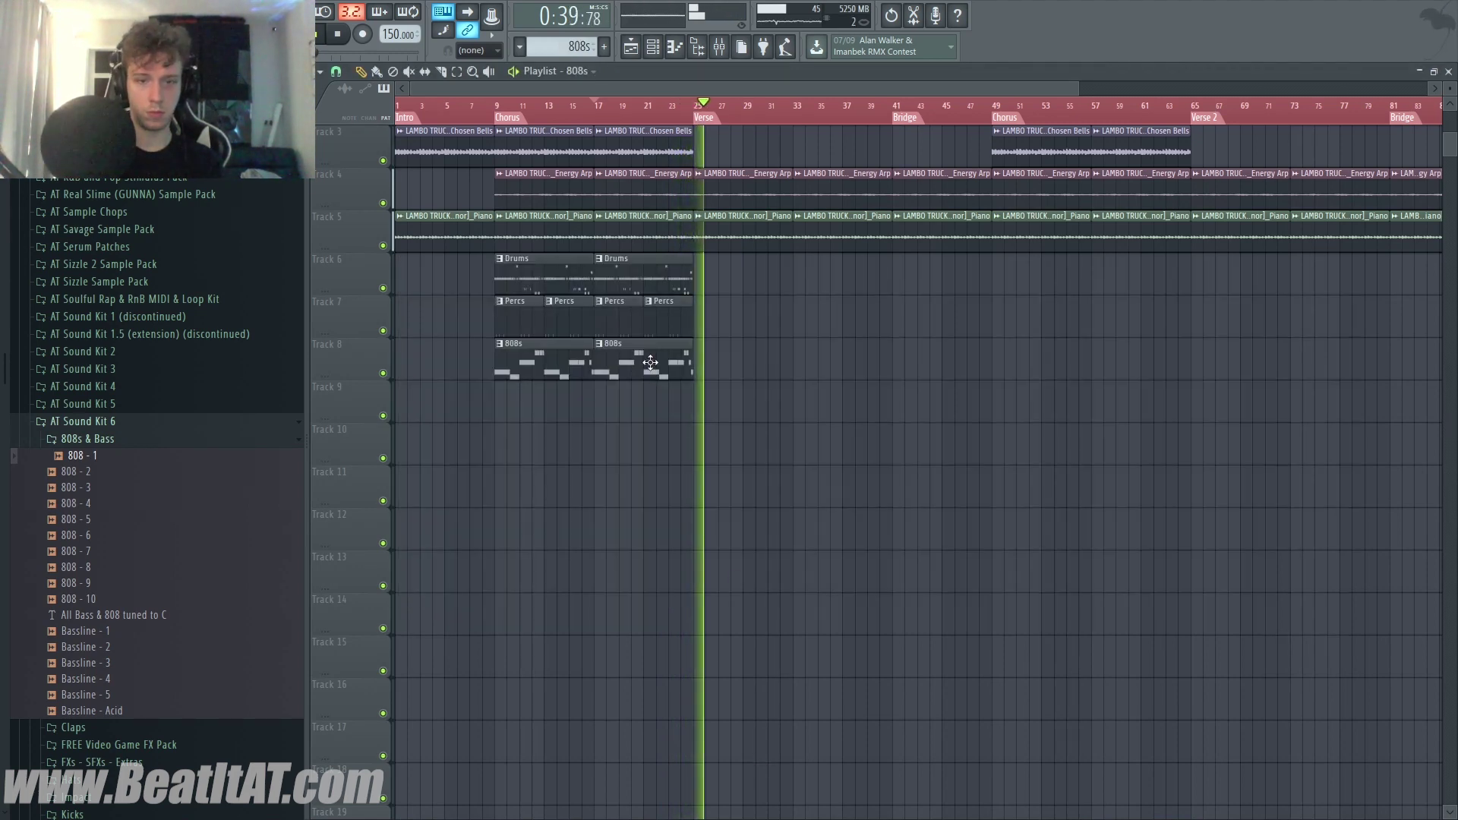
# Place an 808s clip from bar 25 to bar 29 on Track 8, and add a unique four-bar variation after it
pyautogui.moveTo(714, 363); pyautogui.dragTo(701, 367)
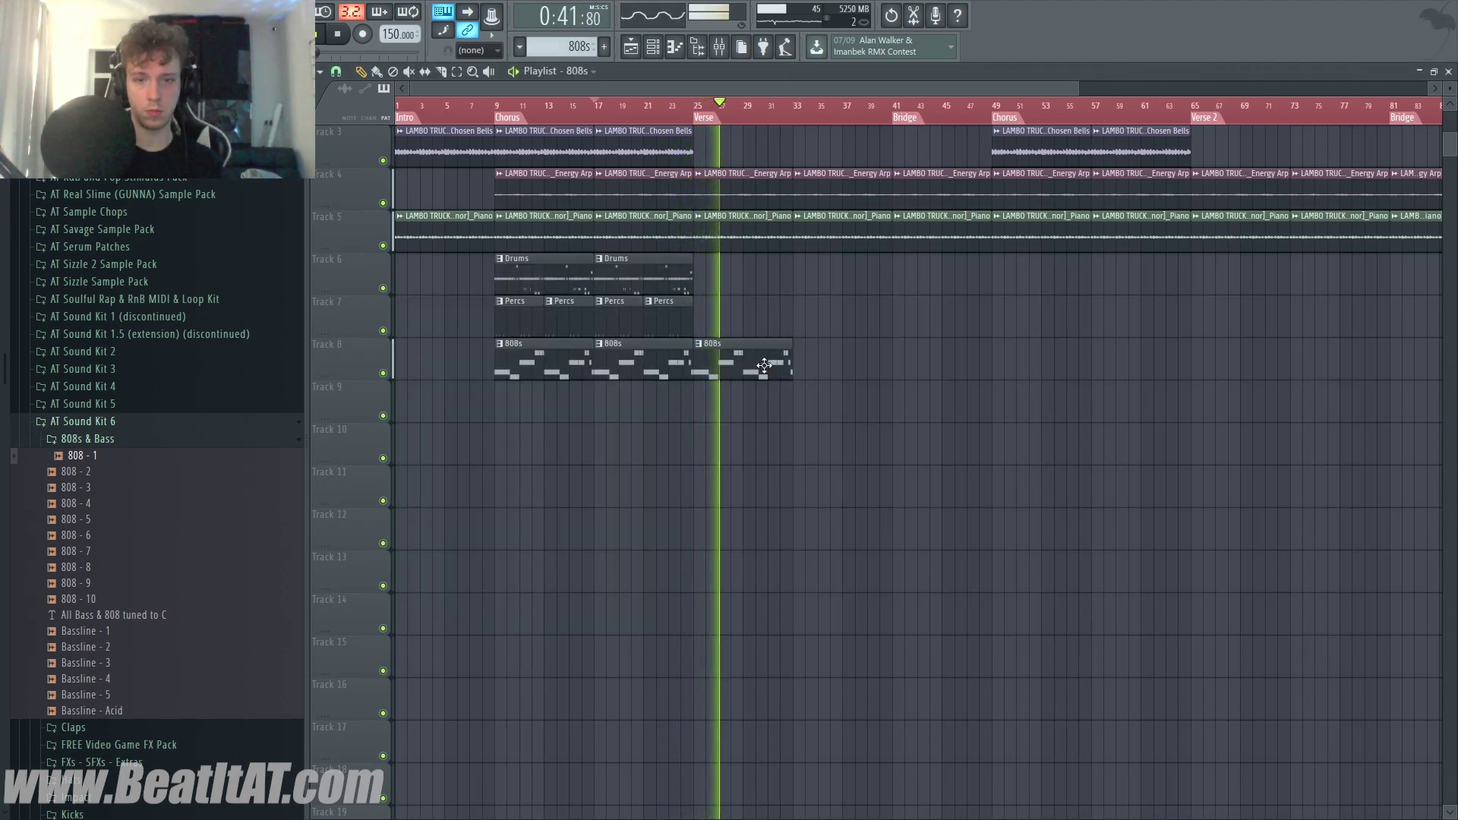
pyautogui.moveTo(792, 356); pyautogui.dragTo(743, 389)
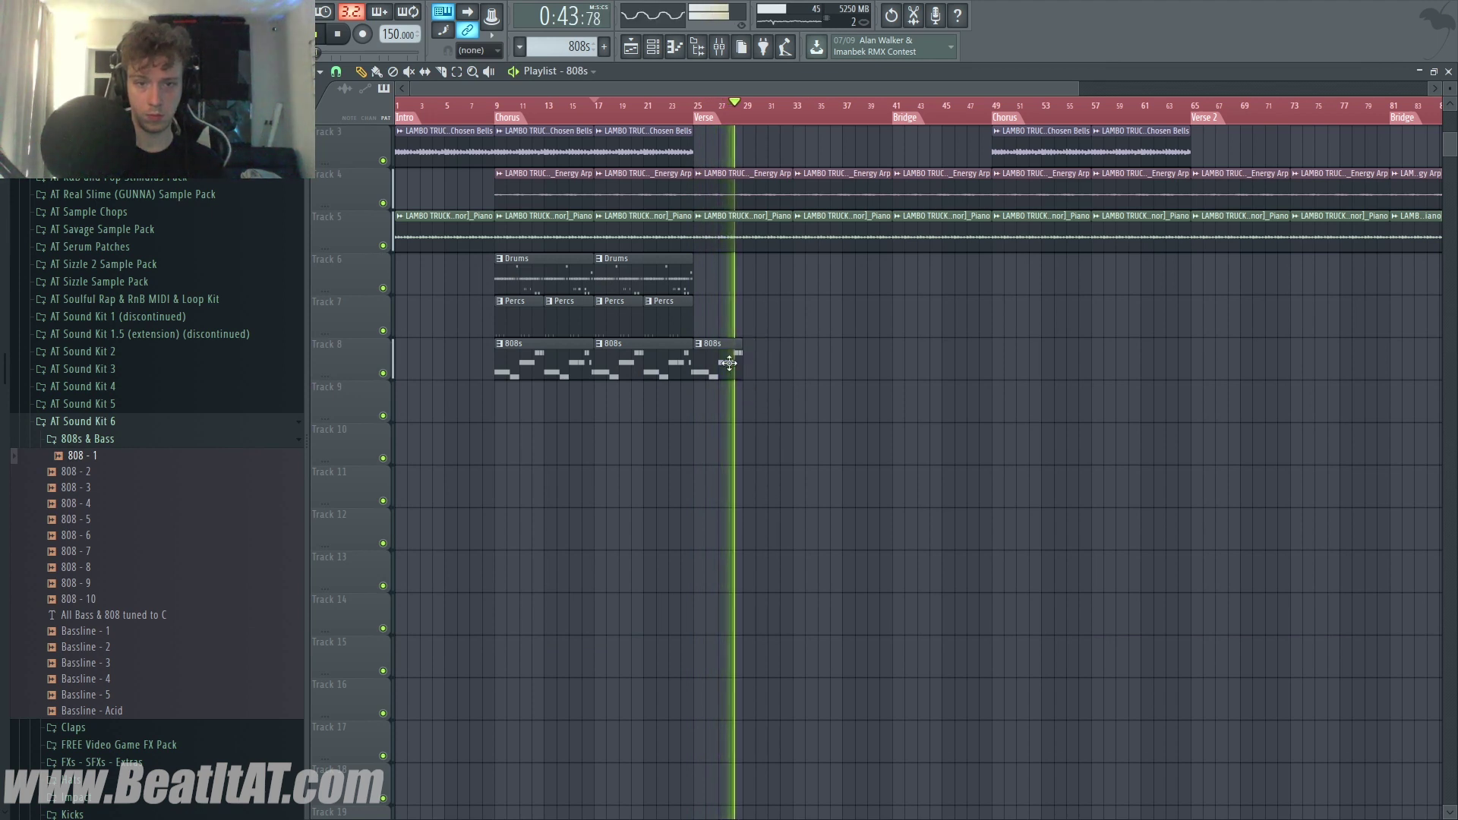
pyautogui.click(760, 368)
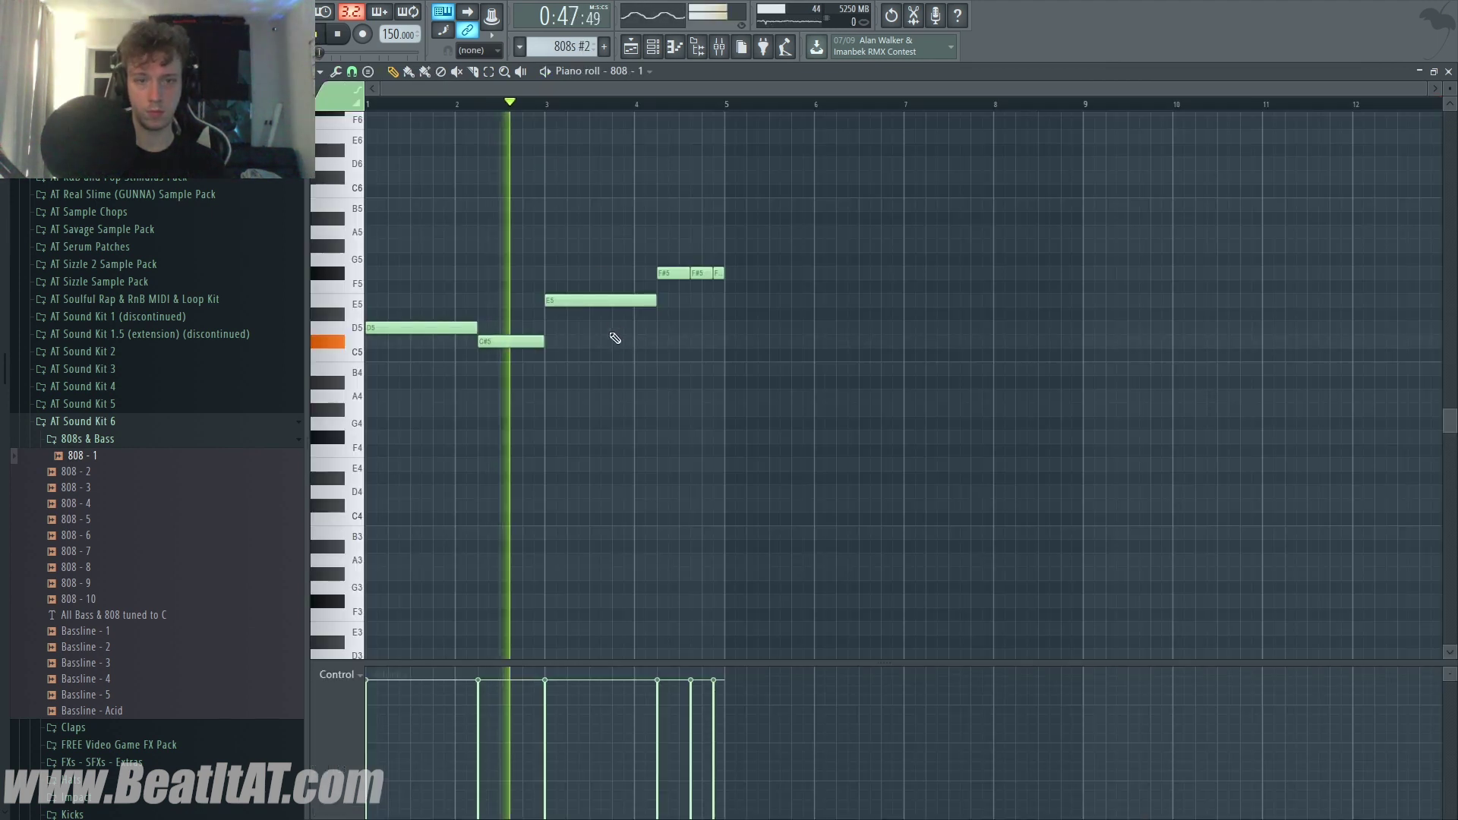
# Move the third note of the 808s #2 pattern down to B4, audition the line, and close the piano roll
pyautogui.press('space')
pyautogui.moveTo(609, 299); pyautogui.dragTo(605, 377)
pyautogui.press('space')
pyautogui.press('space')
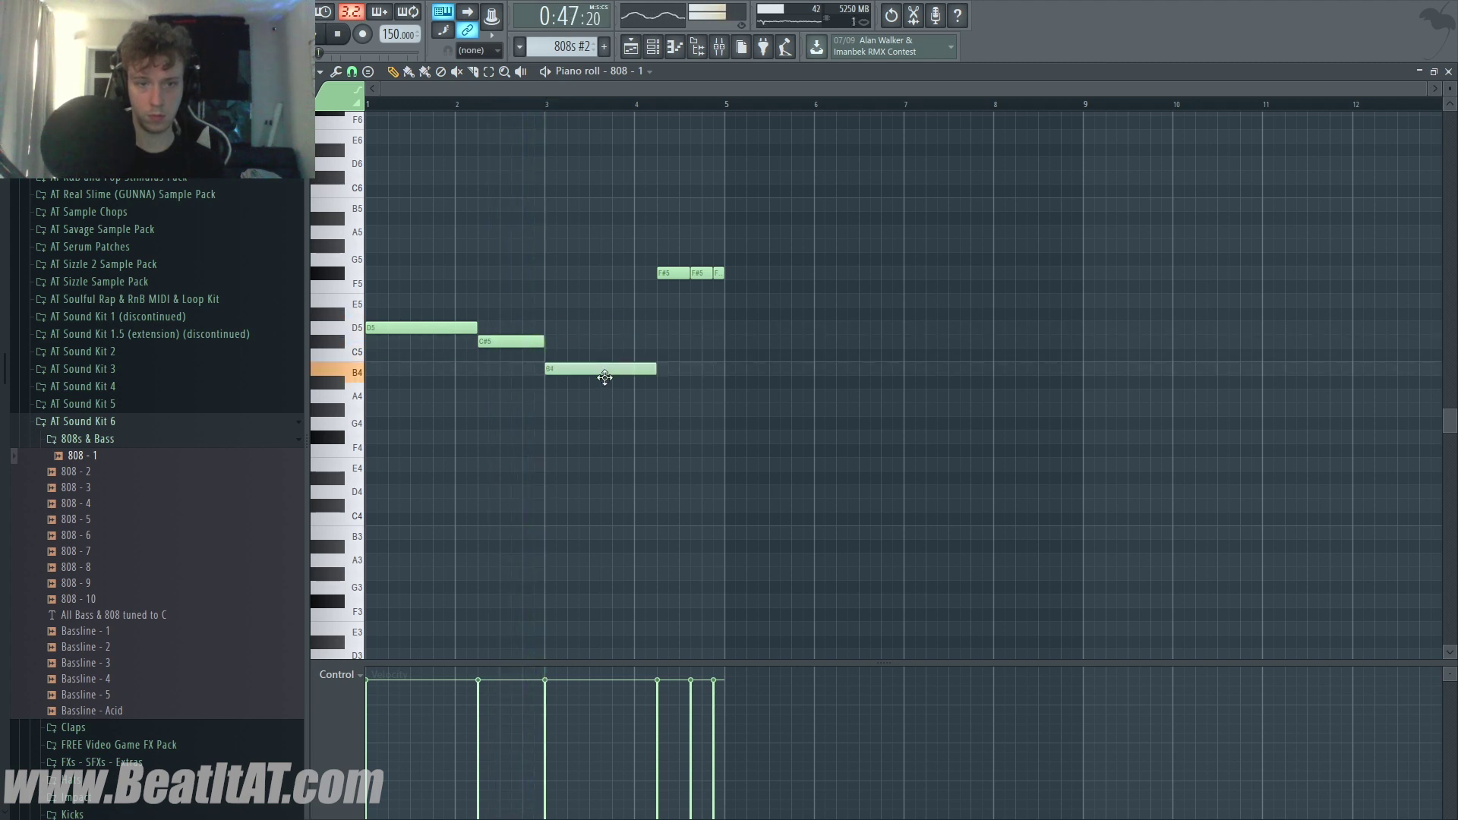
pyautogui.press('space')
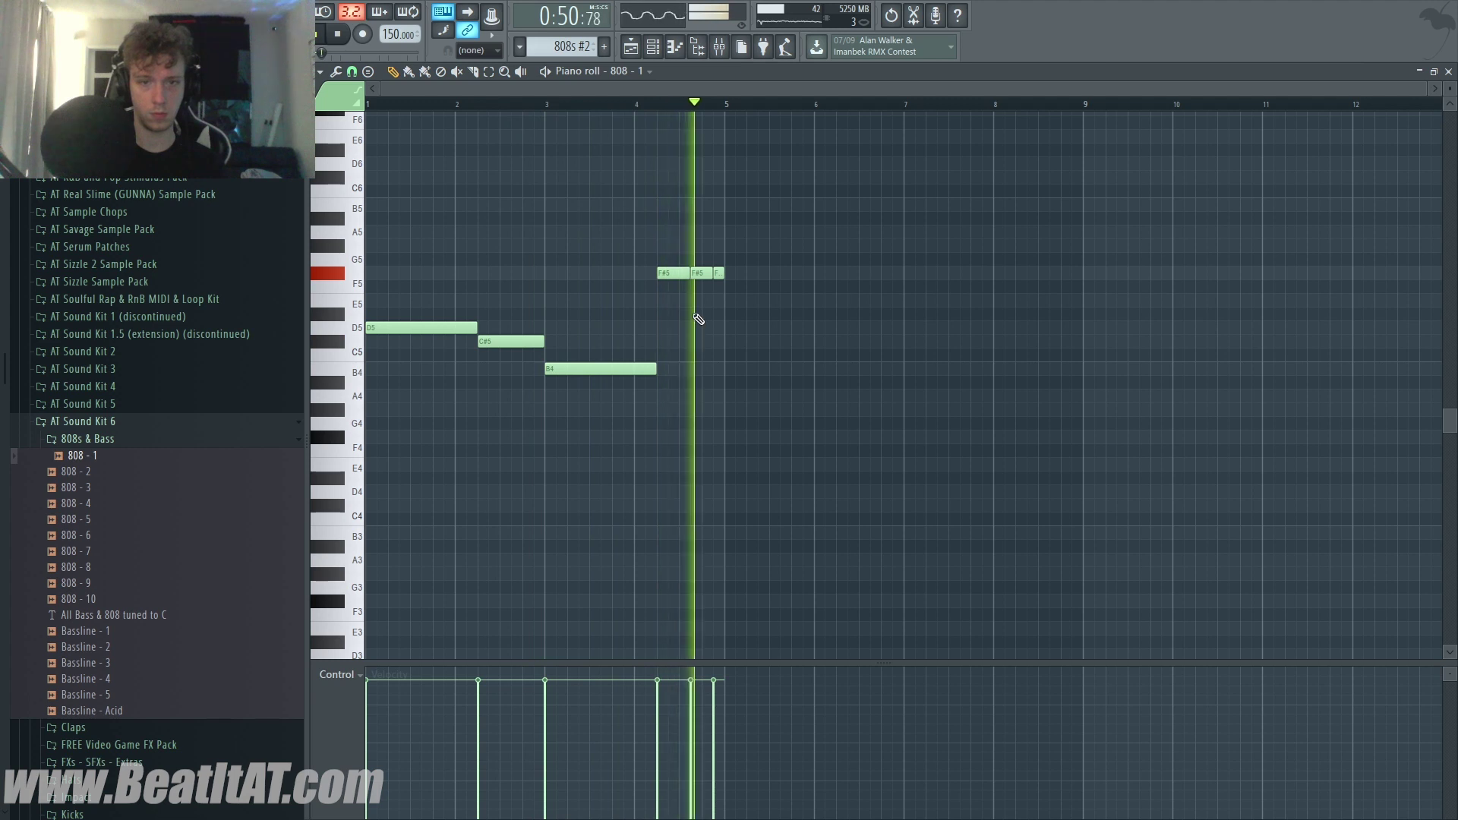
pyautogui.press('Escape')
pyautogui.press('Escape')
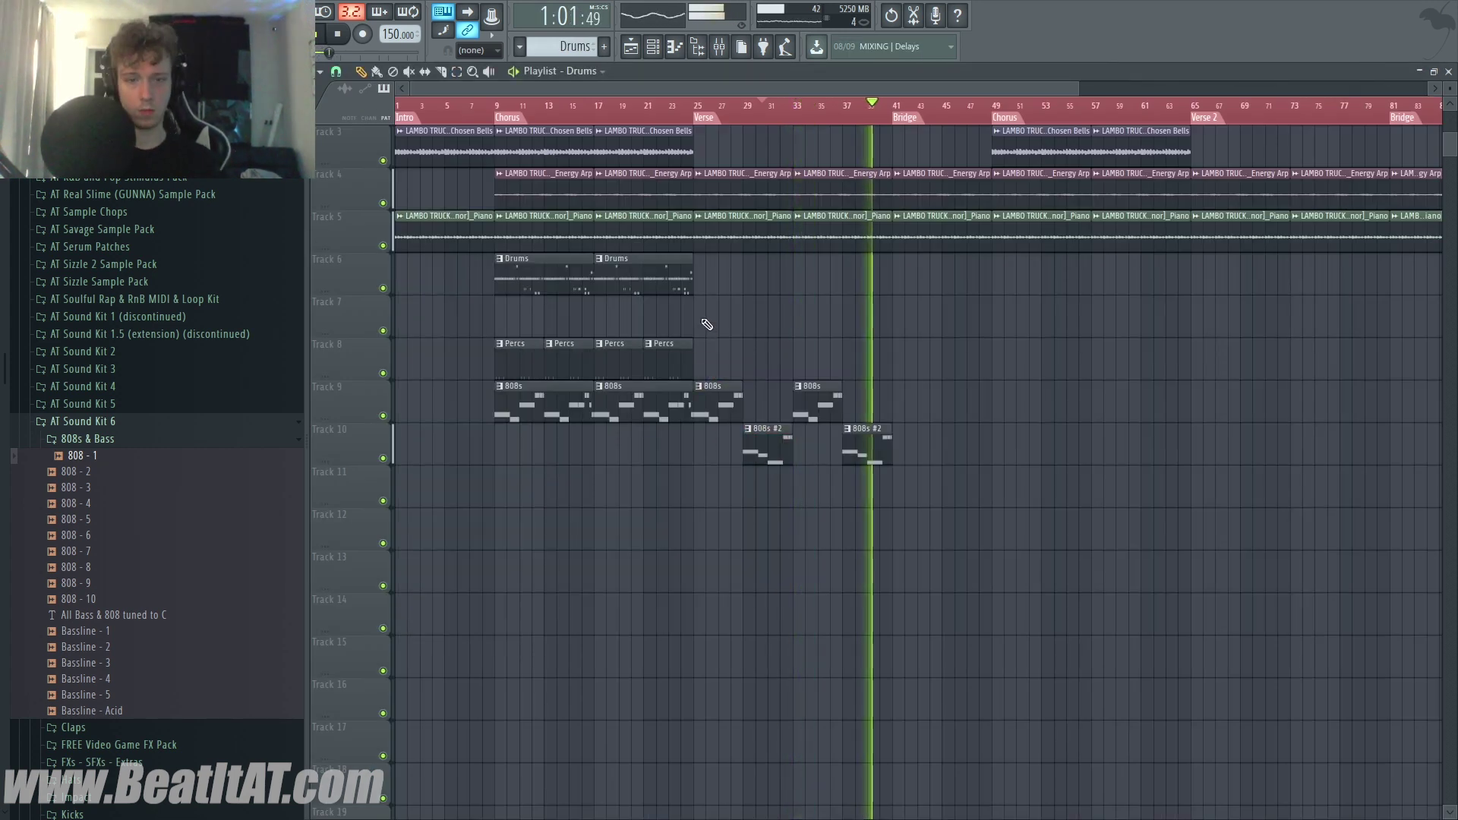
# Place a Drums clip at bar 25 on Track 7, make it a unique pattern, and play from the Verse marker
pyautogui.click(706, 325)
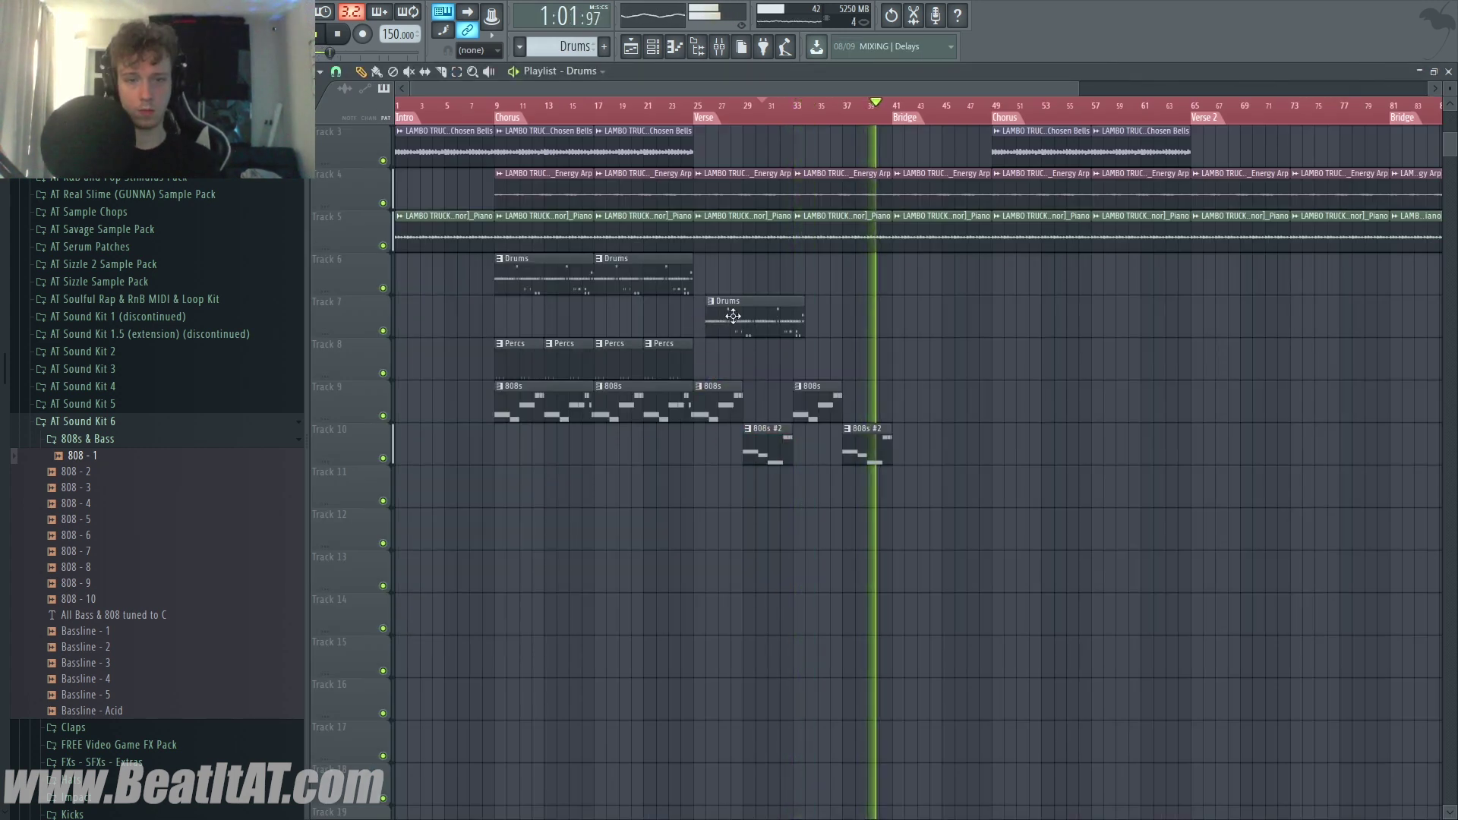
pyautogui.click(700, 301)
pyautogui.click(745, 399)
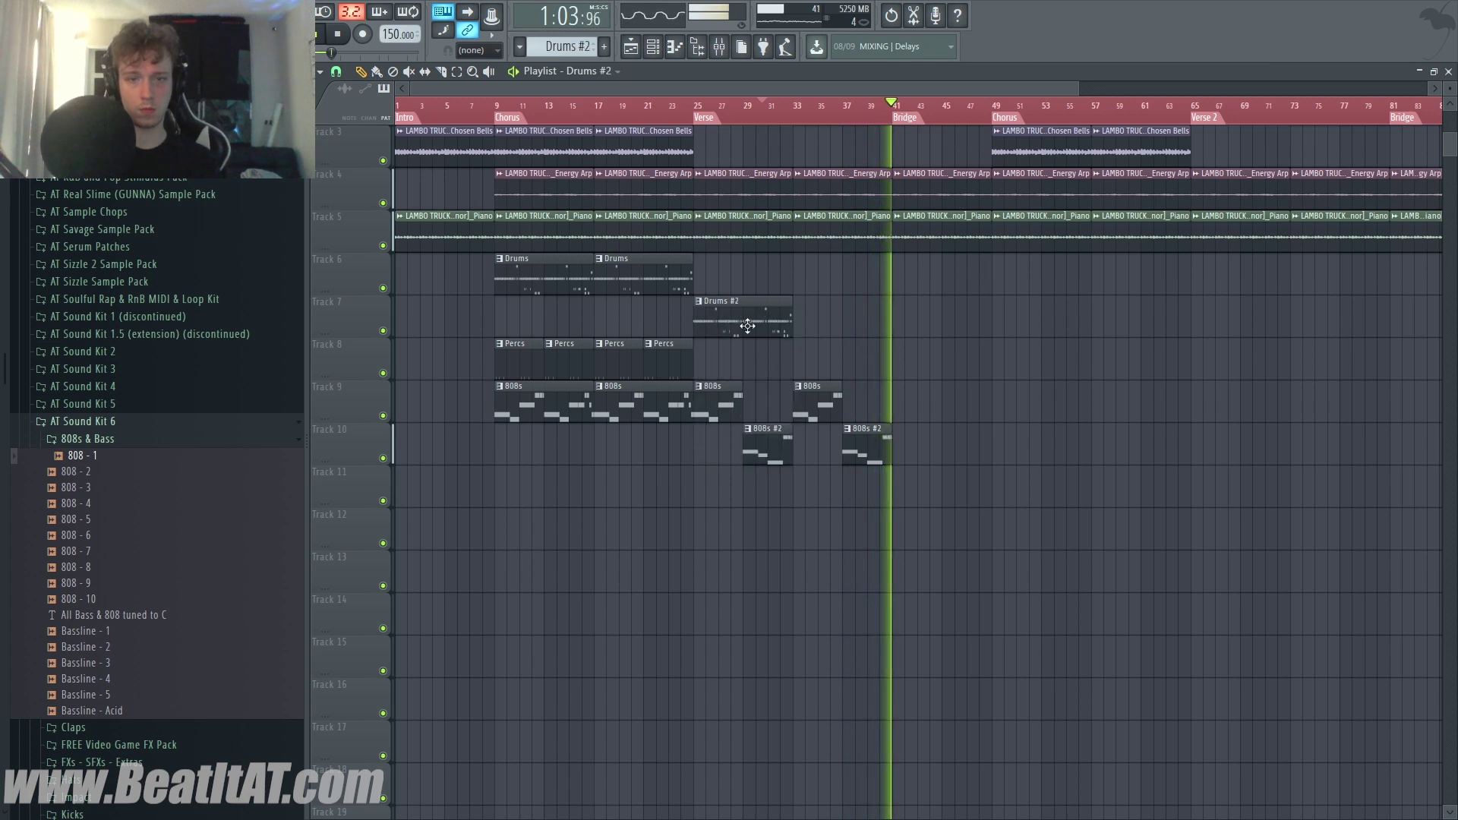
pyautogui.click(754, 107)
pyautogui.click(693, 113)
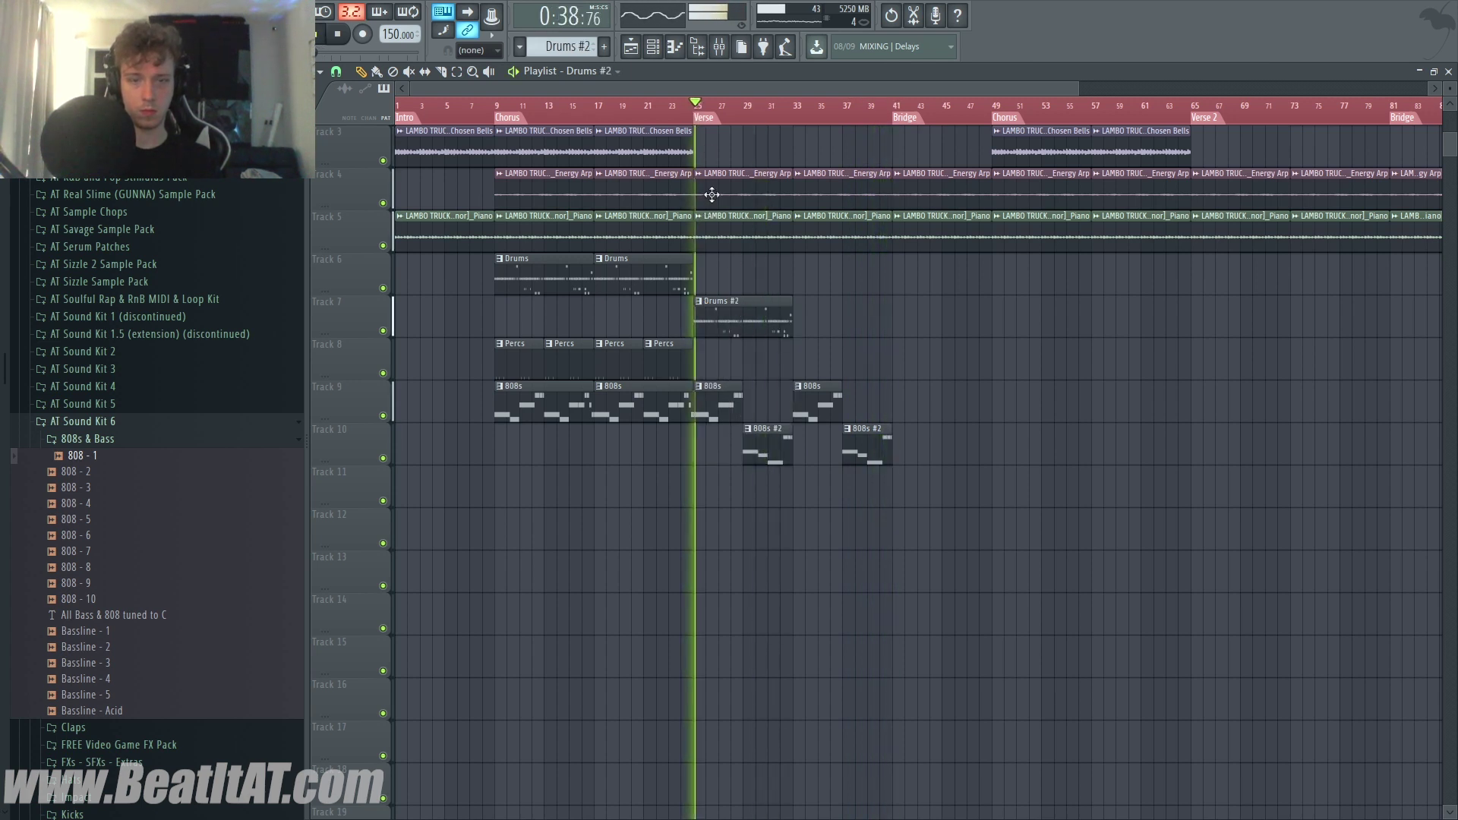
# Repeat the Drums #2 clip at bar 33 and cut the Open Hat - Poison steps from that pattern
pyautogui.click(805, 317)
pyautogui.press('F6')
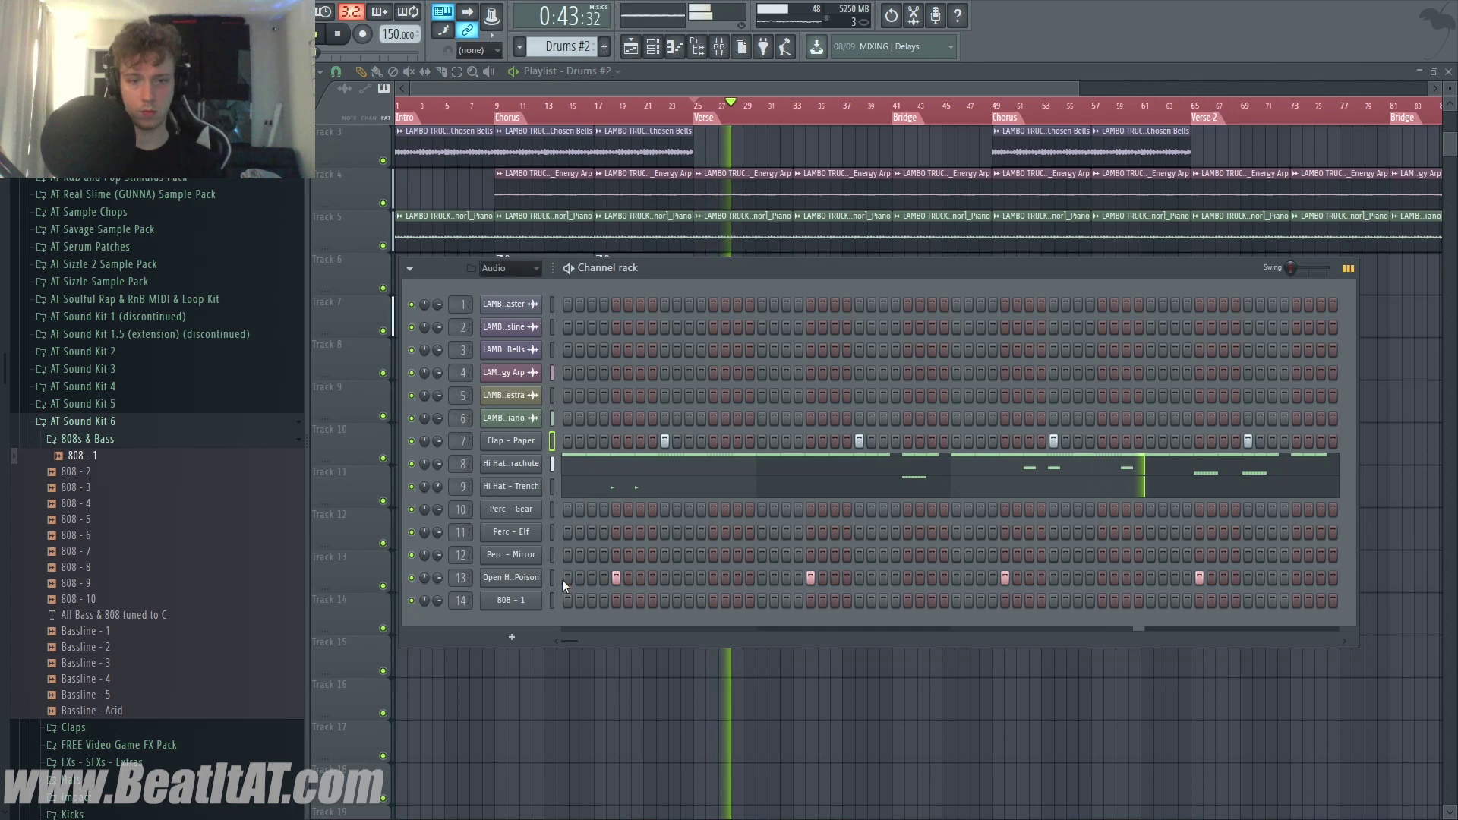
pyautogui.click(553, 581)
pyautogui.hotkey('ctrl', 'x')
pyautogui.press('F6')
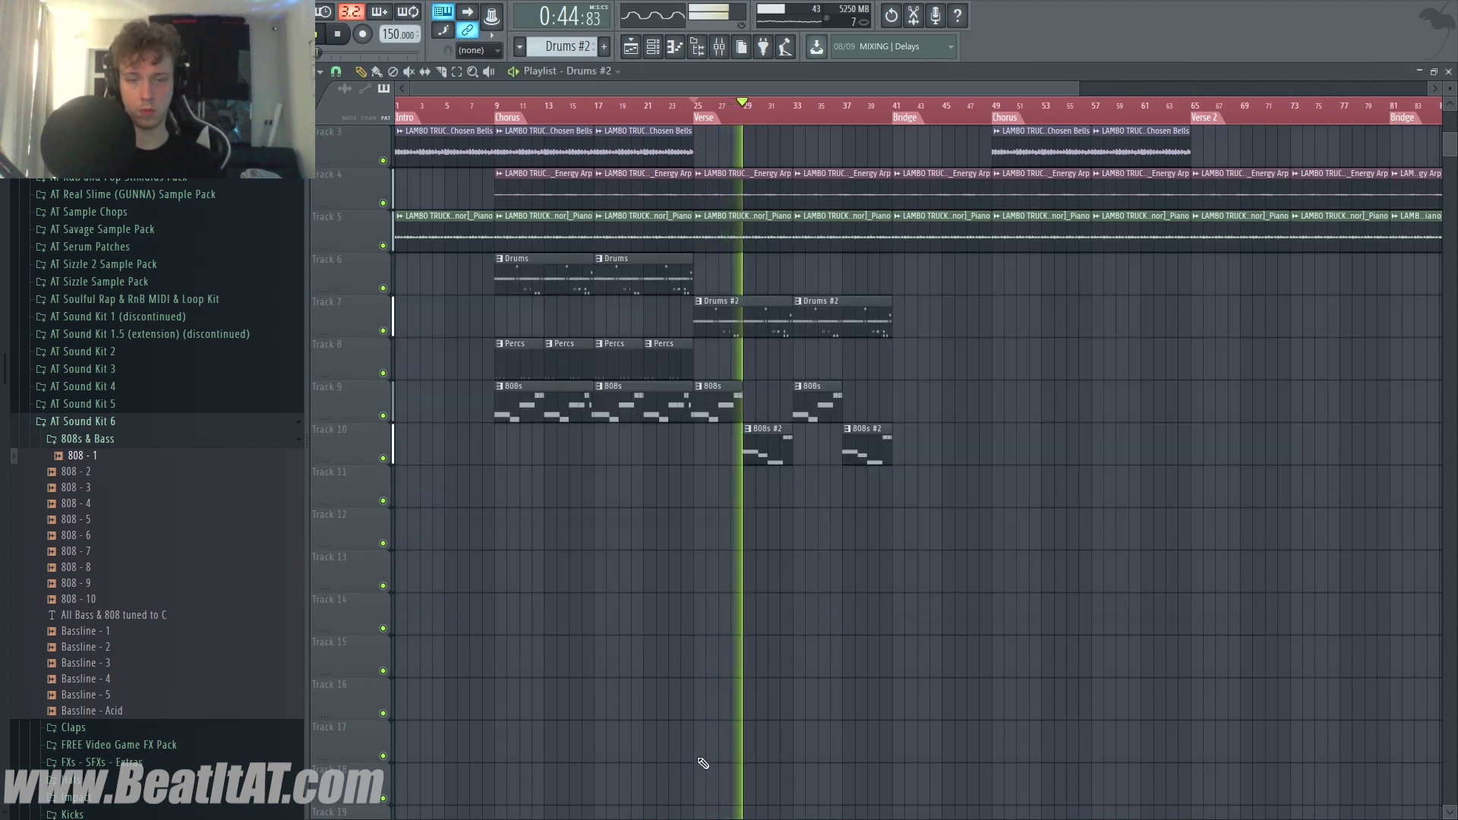
# Check the original Drums pattern's steps and replace the Drums #2 clip at bar 33 with a Drums clip on Track 6
pyautogui.click(626, 256)
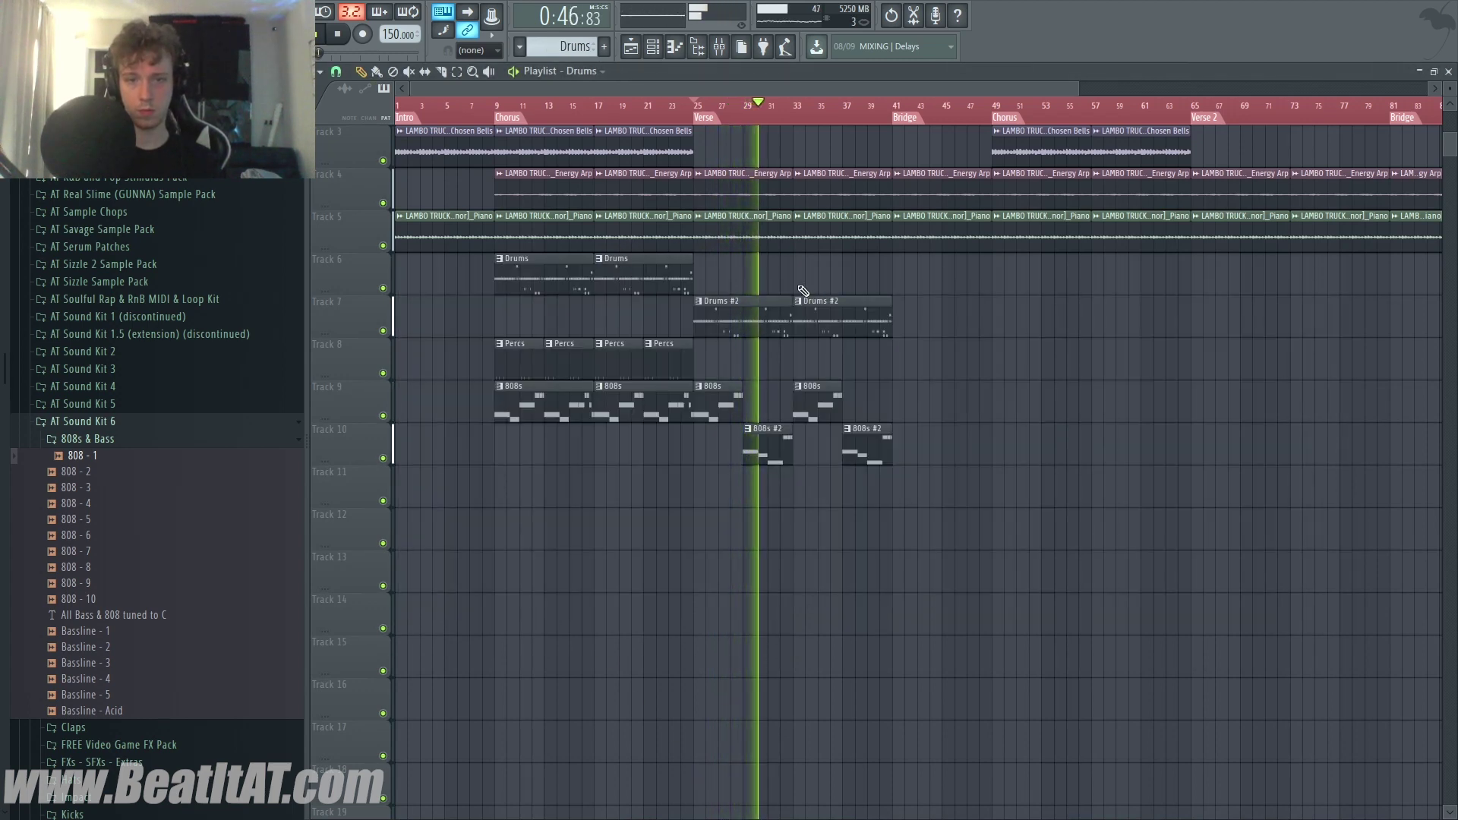
pyautogui.press('F6')
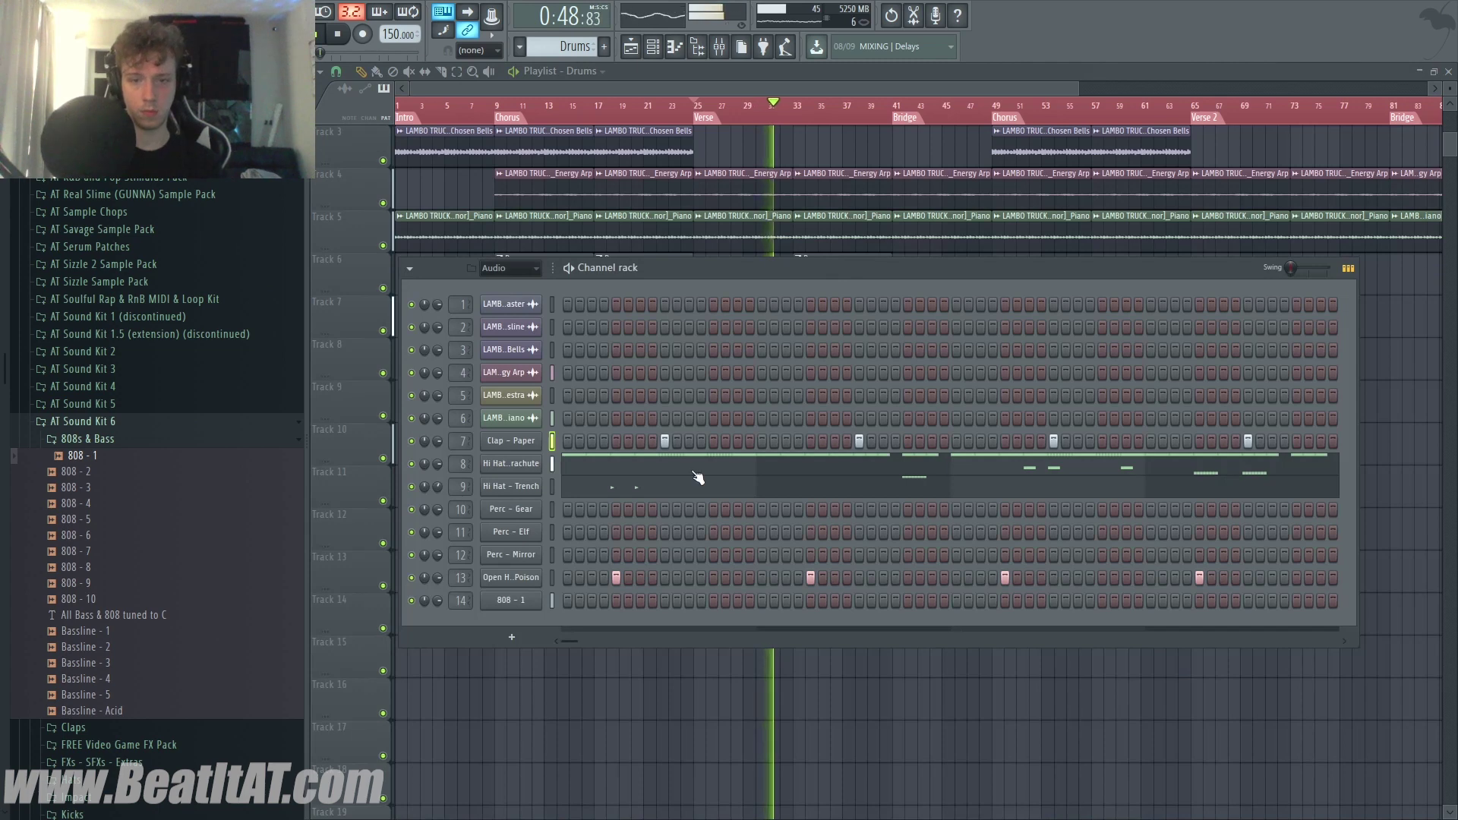
pyautogui.press('F6')
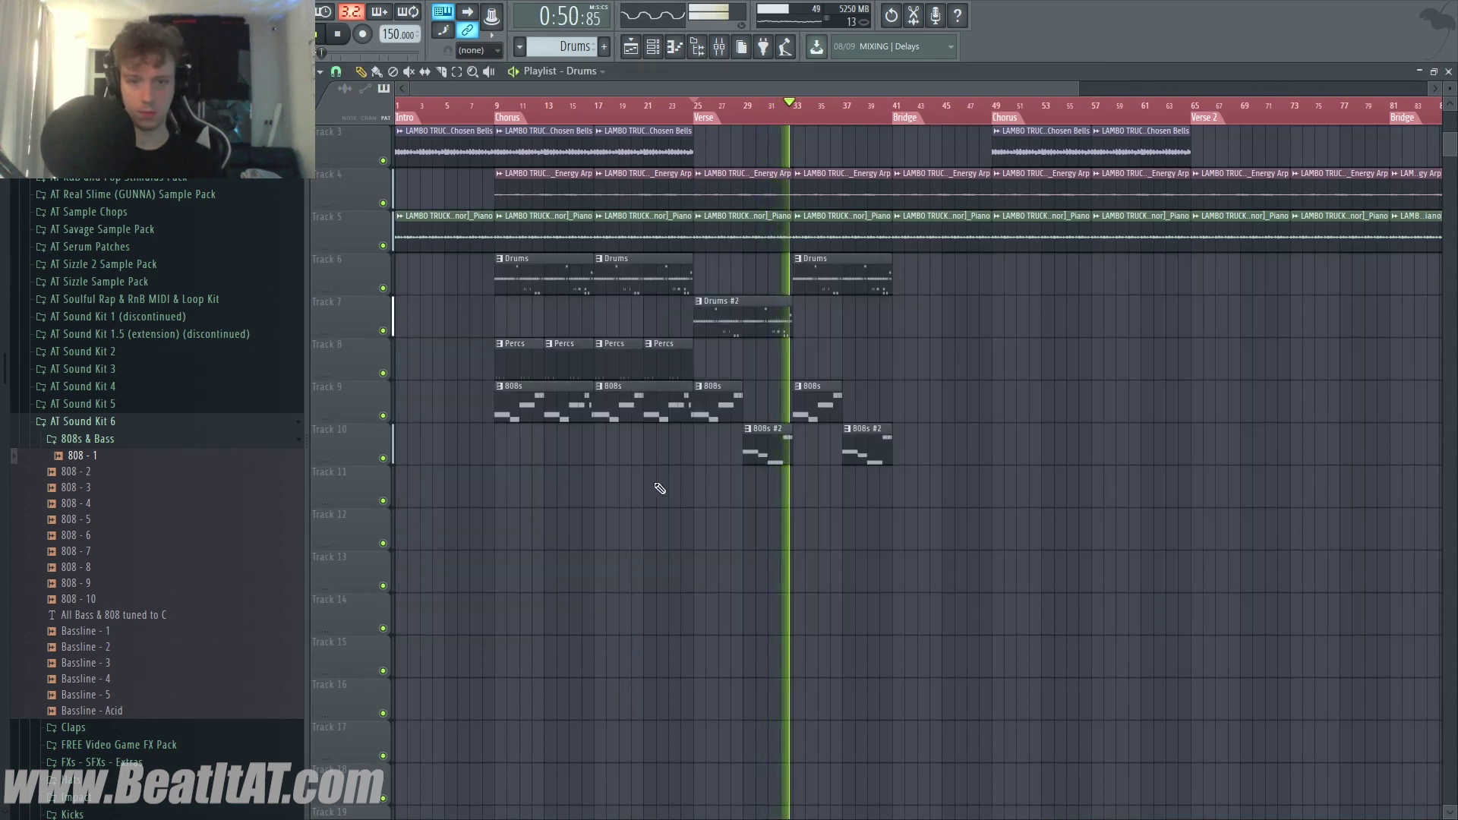
# Add a unique Percs variation at bar 37 and a Drums #2 clip at bar 41 for the Bridge
pyautogui.scroll(3, 663, 397)
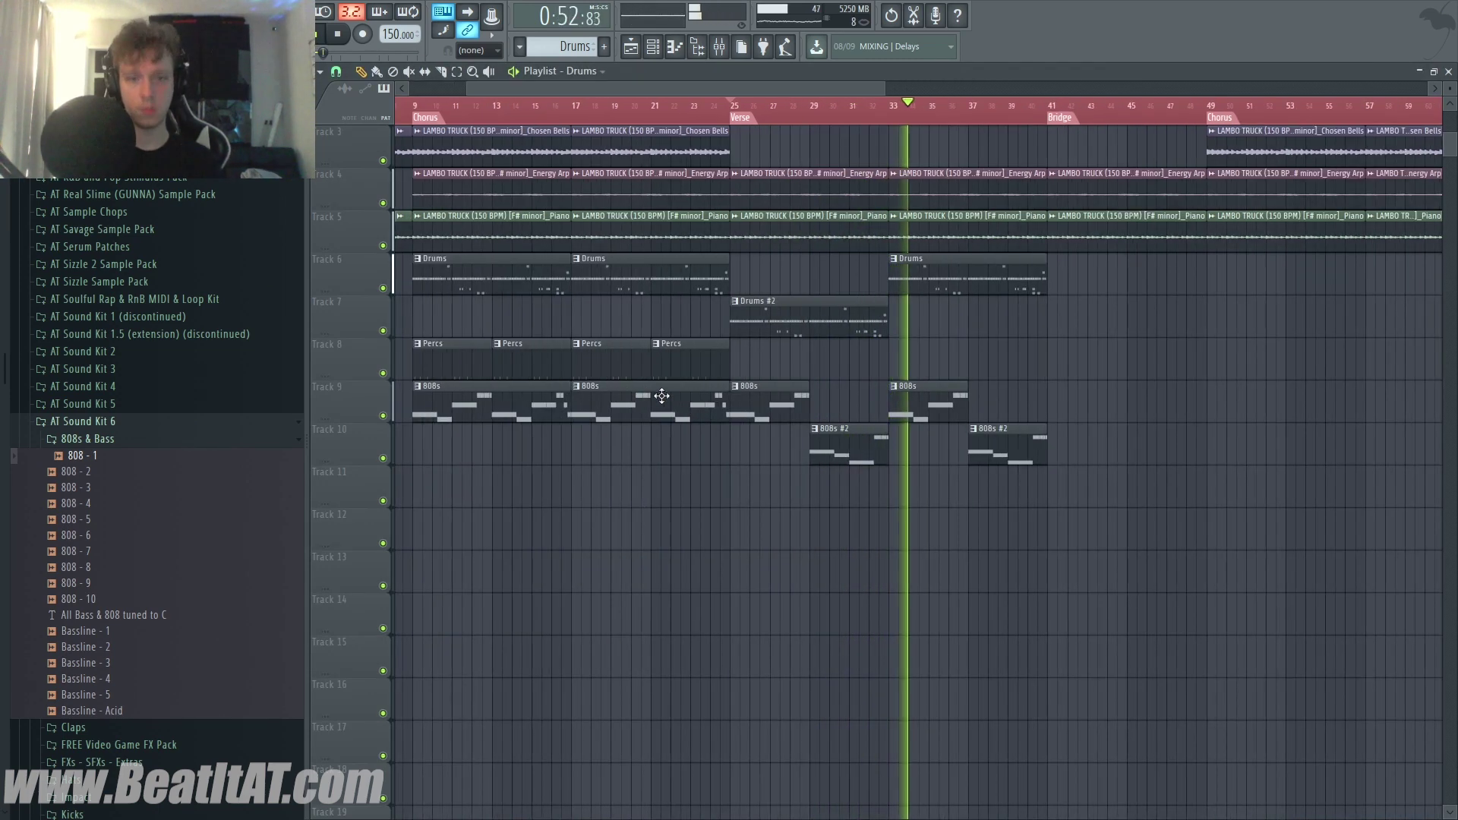
pyautogui.scroll(-3, 752, 408)
pyautogui.scroll(-2, 757, 408)
pyautogui.click(651, 364)
pyautogui.click(833, 363)
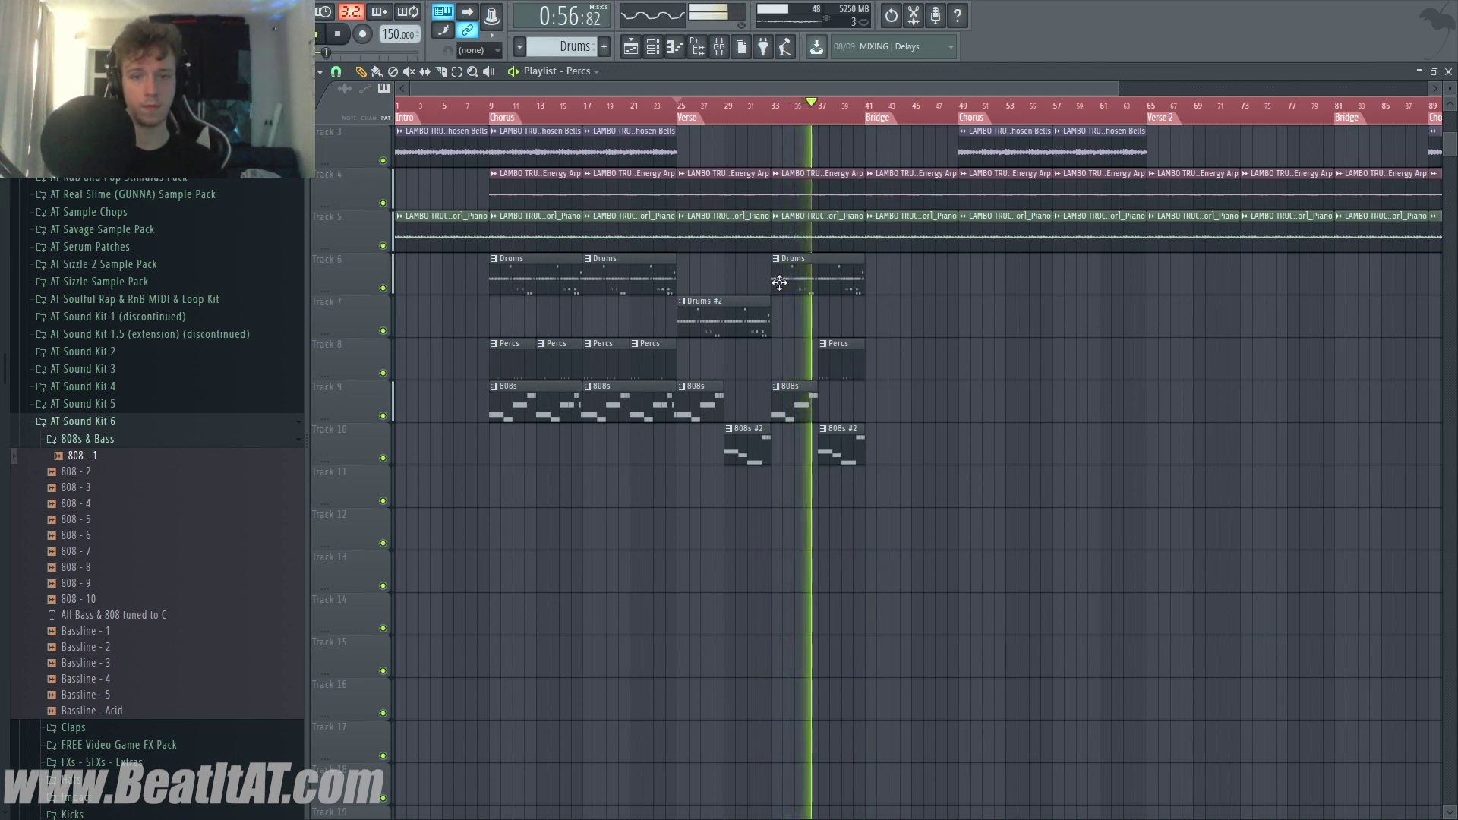
pyautogui.click(733, 308)
pyautogui.click(881, 315)
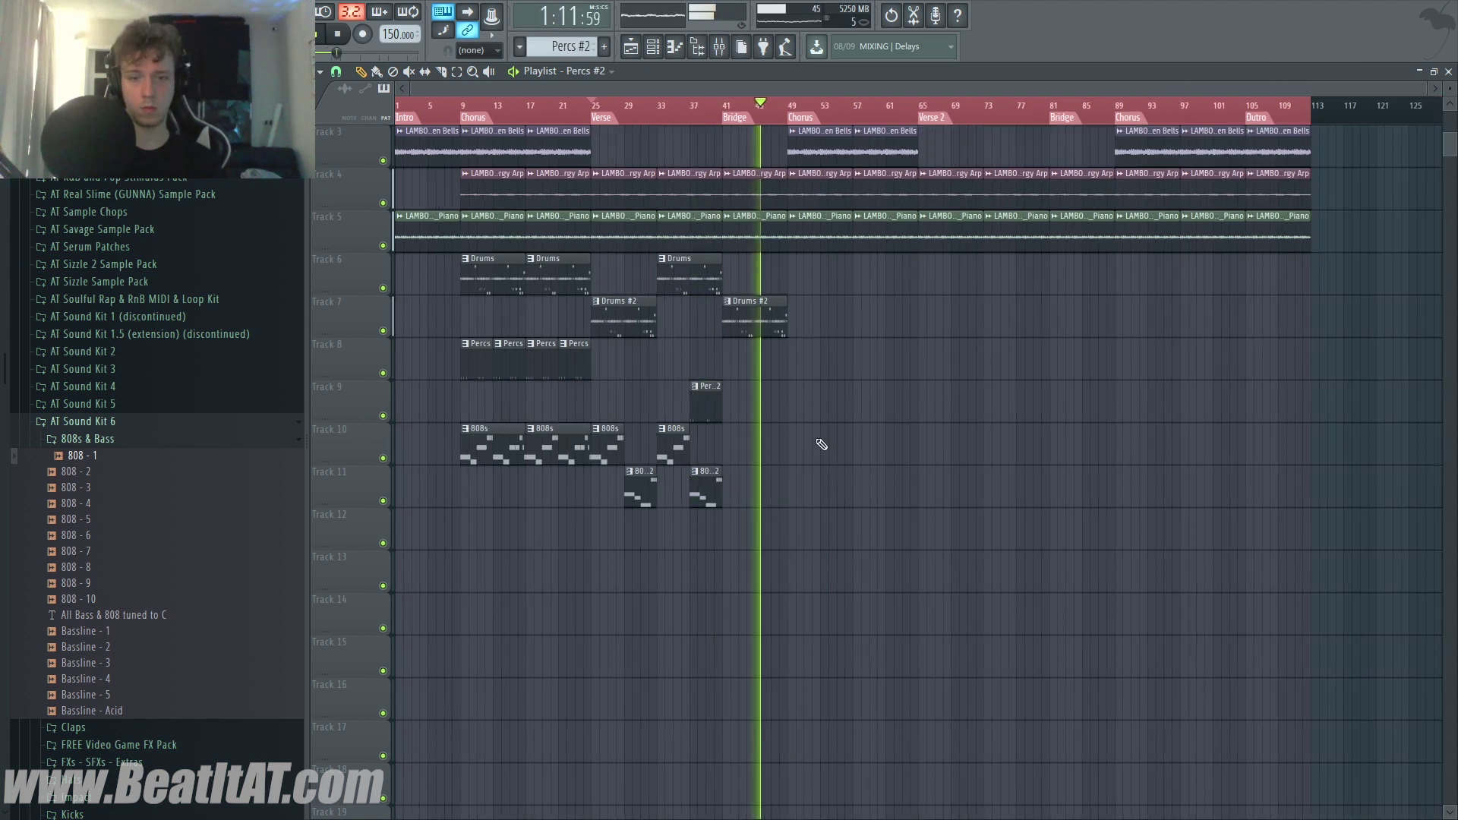
# Repeat the Percs #2 clip at bars 41 and 45, and trim the Bridge's Drums #2 clip to end just before bar 49
pyautogui.scroll(2, 822, 444)
pyautogui.moveTo(713, 406); pyautogui.dragTo(749, 407)
pyautogui.click(789, 406)
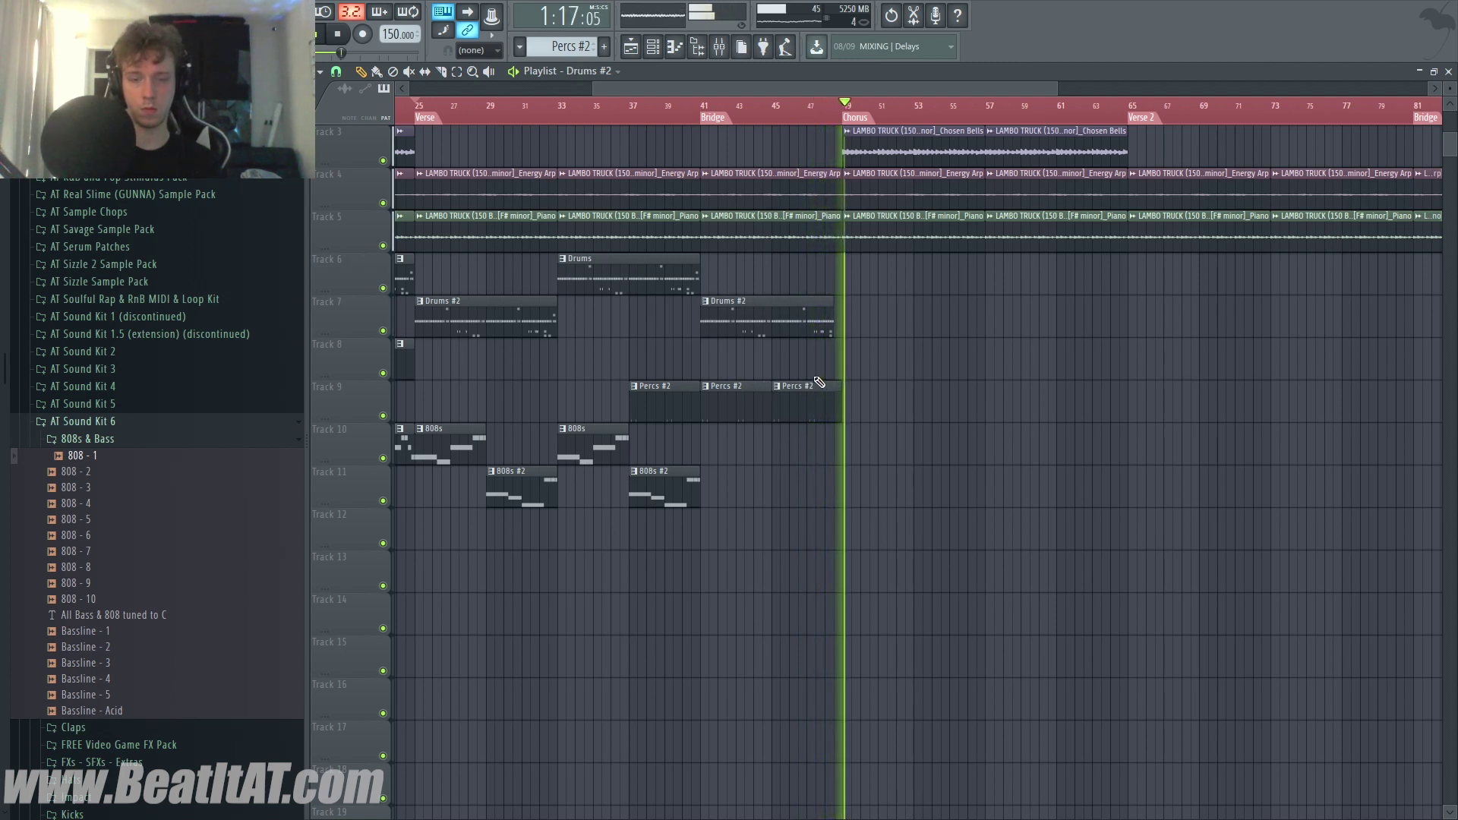
pyautogui.scroll(-2, 728, 364)
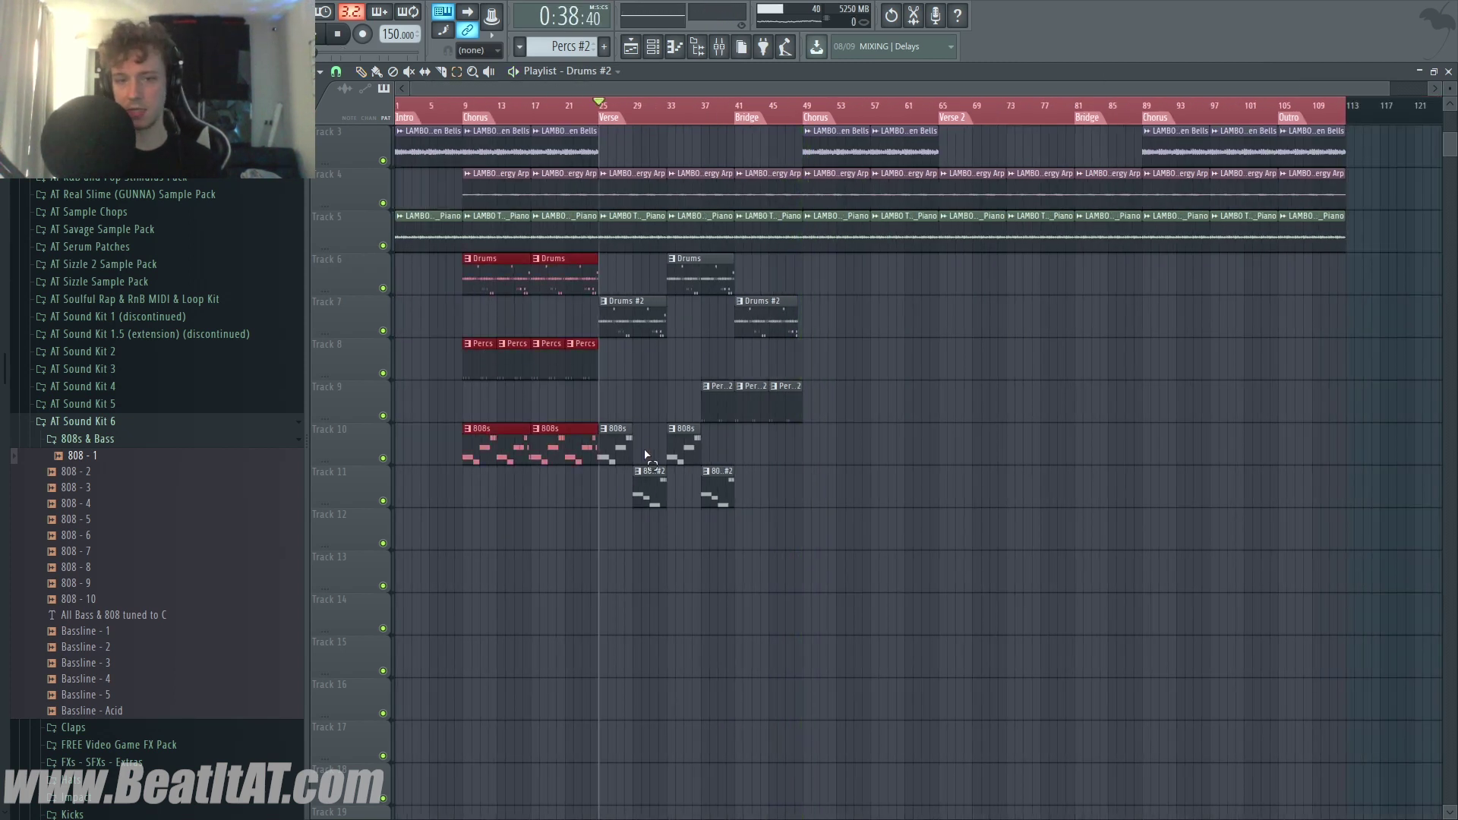
# Replace the second half of the first chorus's opening 808s clip with an 808s #2 clip at bar 13
pyautogui.moveTo(608, 424); pyautogui.dragTo(733, 524)
pyautogui.scroll(1, 550, 495)
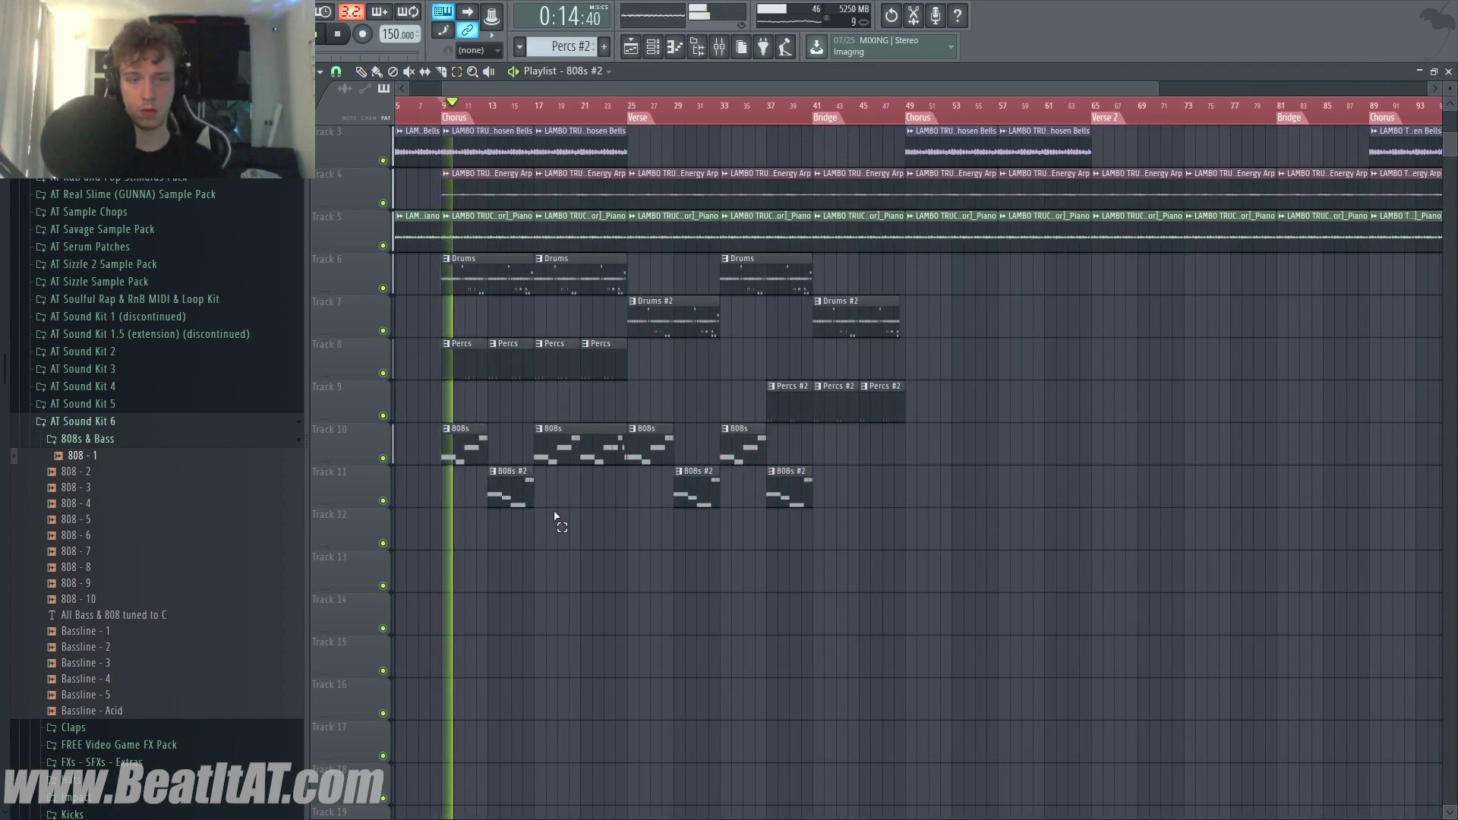
pyautogui.scroll(-1, 555, 516)
# Copy the first Chorus's Drums, Percs, 808s and 808s #2 clips to the second Chorus at bar 49
pyautogui.click(487, 135)
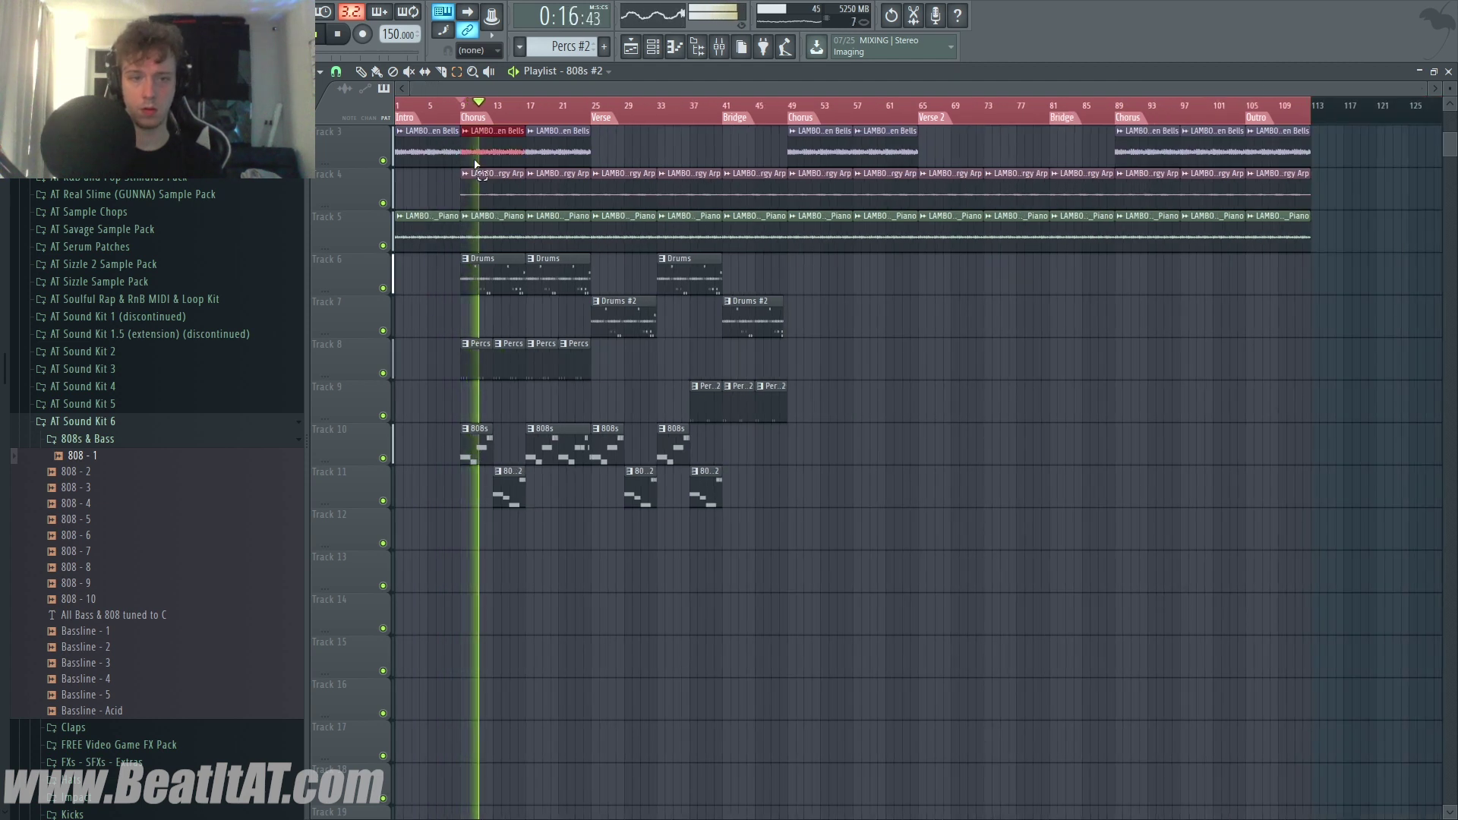
pyautogui.click(557, 500)
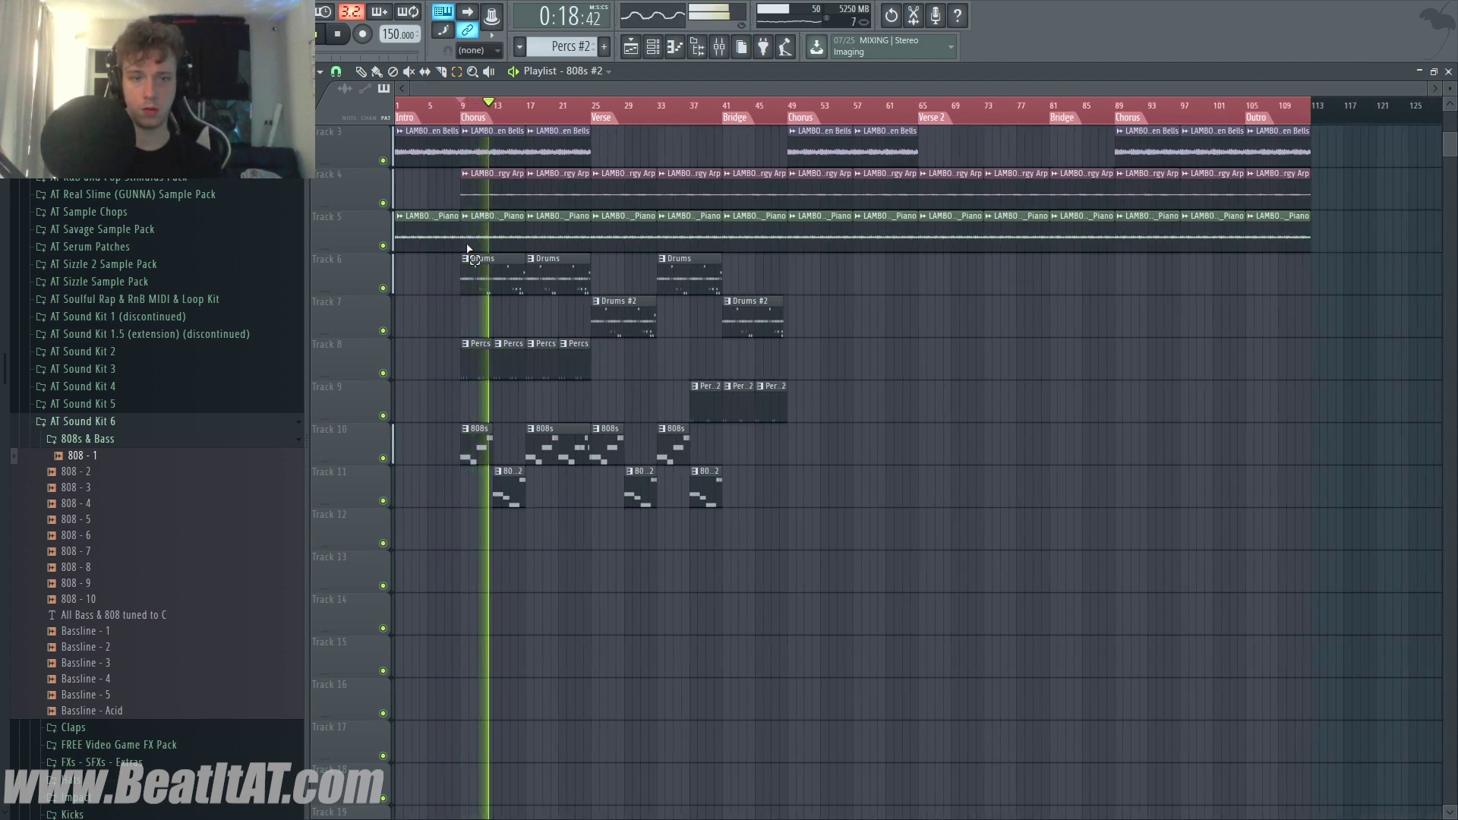
pyautogui.moveTo(467, 248); pyautogui.dragTo(568, 488)
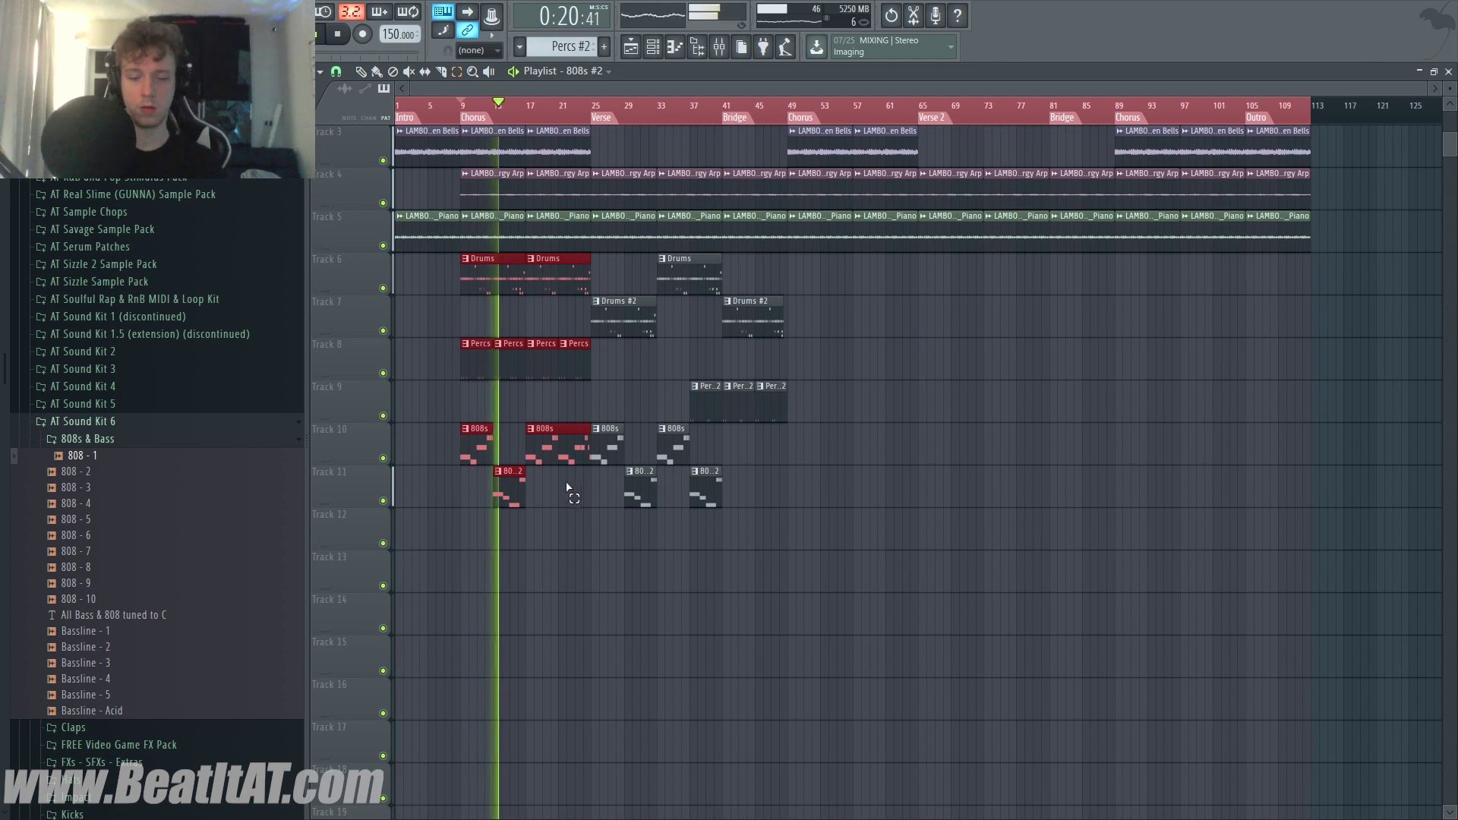
pyautogui.moveTo(486, 284); pyautogui.dragTo(815, 301)
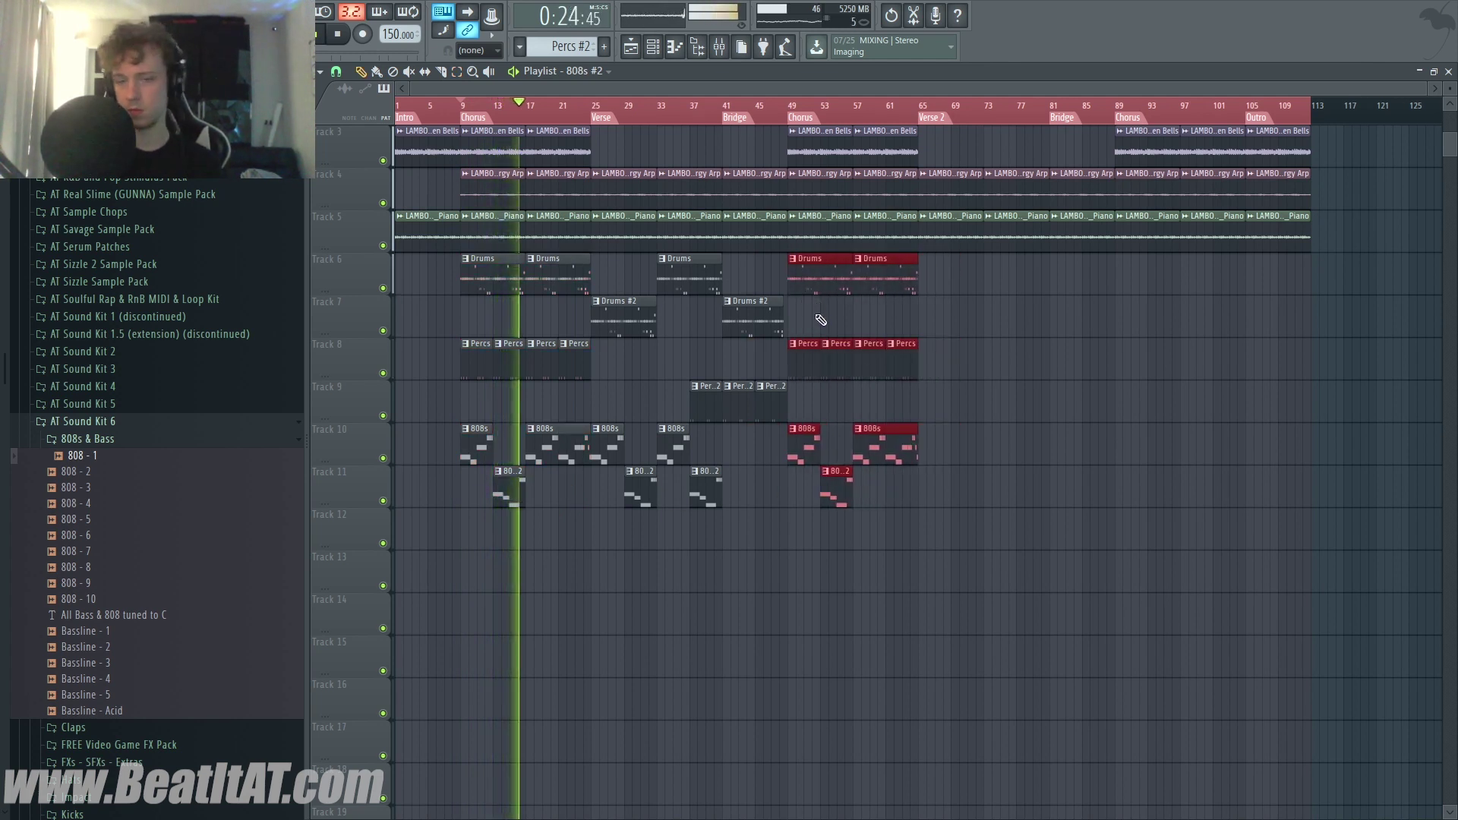
pyautogui.click(608, 521)
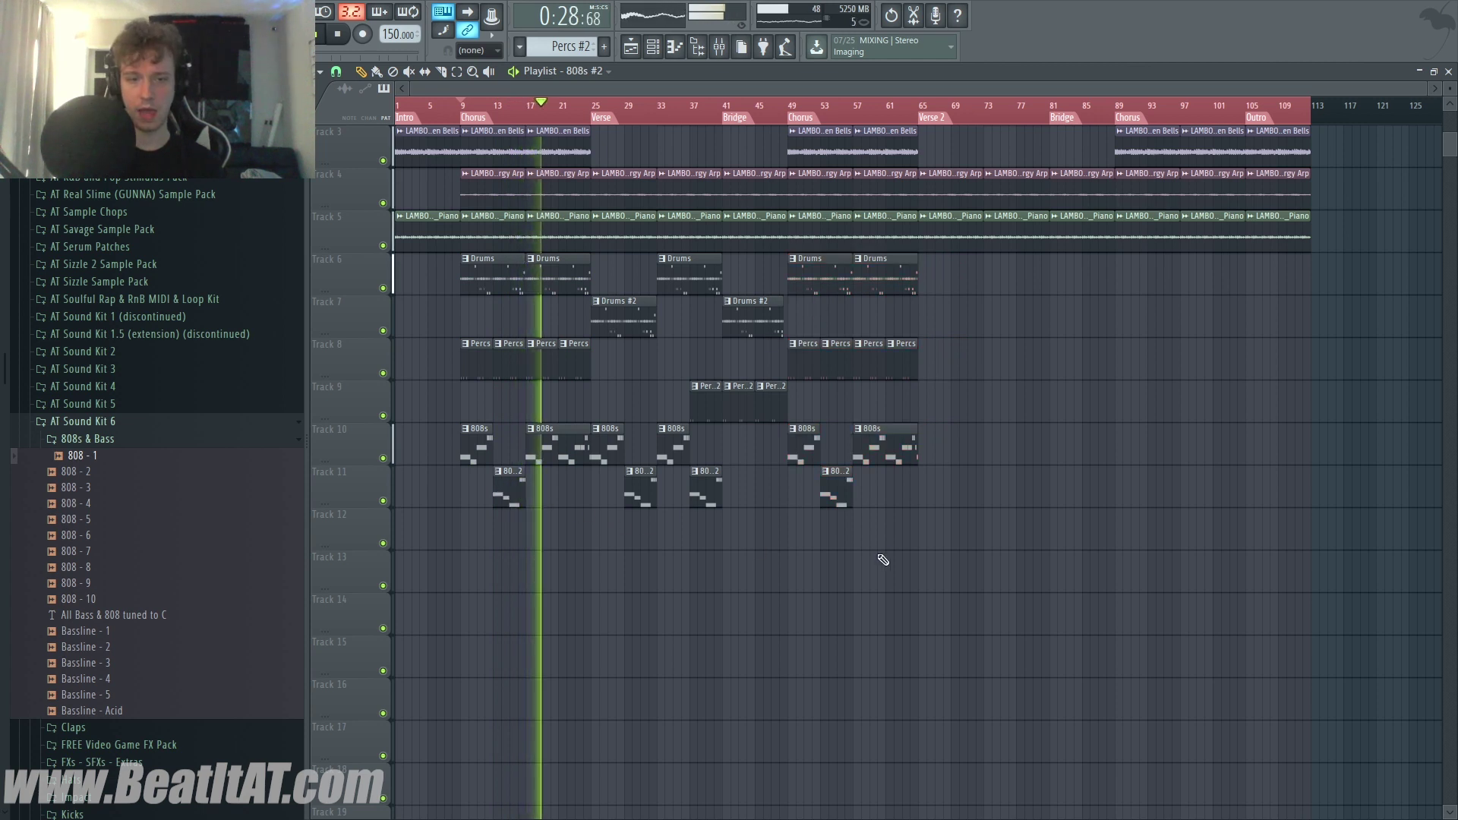
# Delete the 808s #2 clips at bars 13 and 53 and extend the preceding 808s clips to fill the gaps
pyautogui.rightClick(839, 493)
pyautogui.rightClick(505, 486)
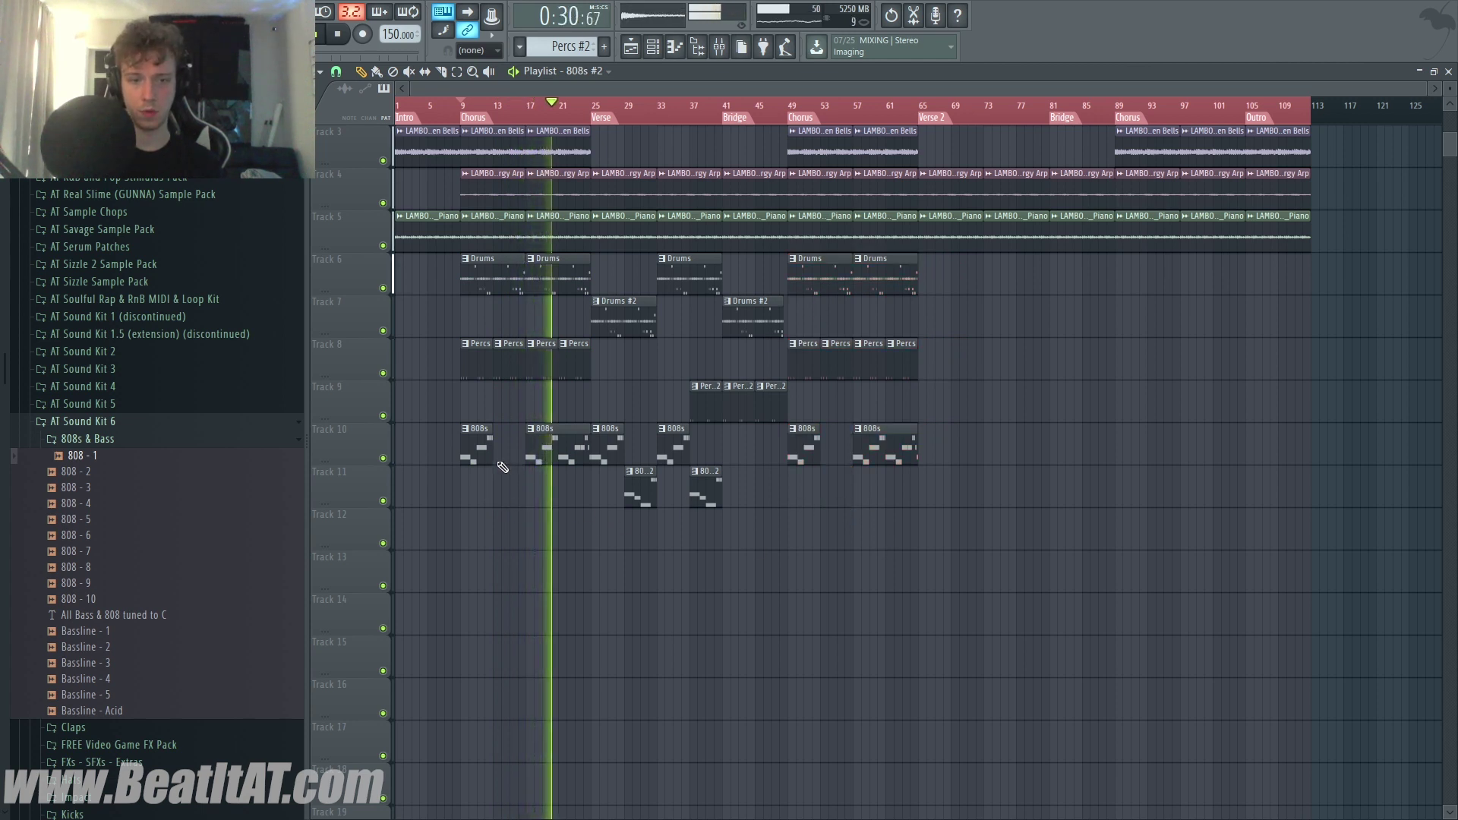
pyautogui.moveTo(492, 459); pyautogui.dragTo(508, 459)
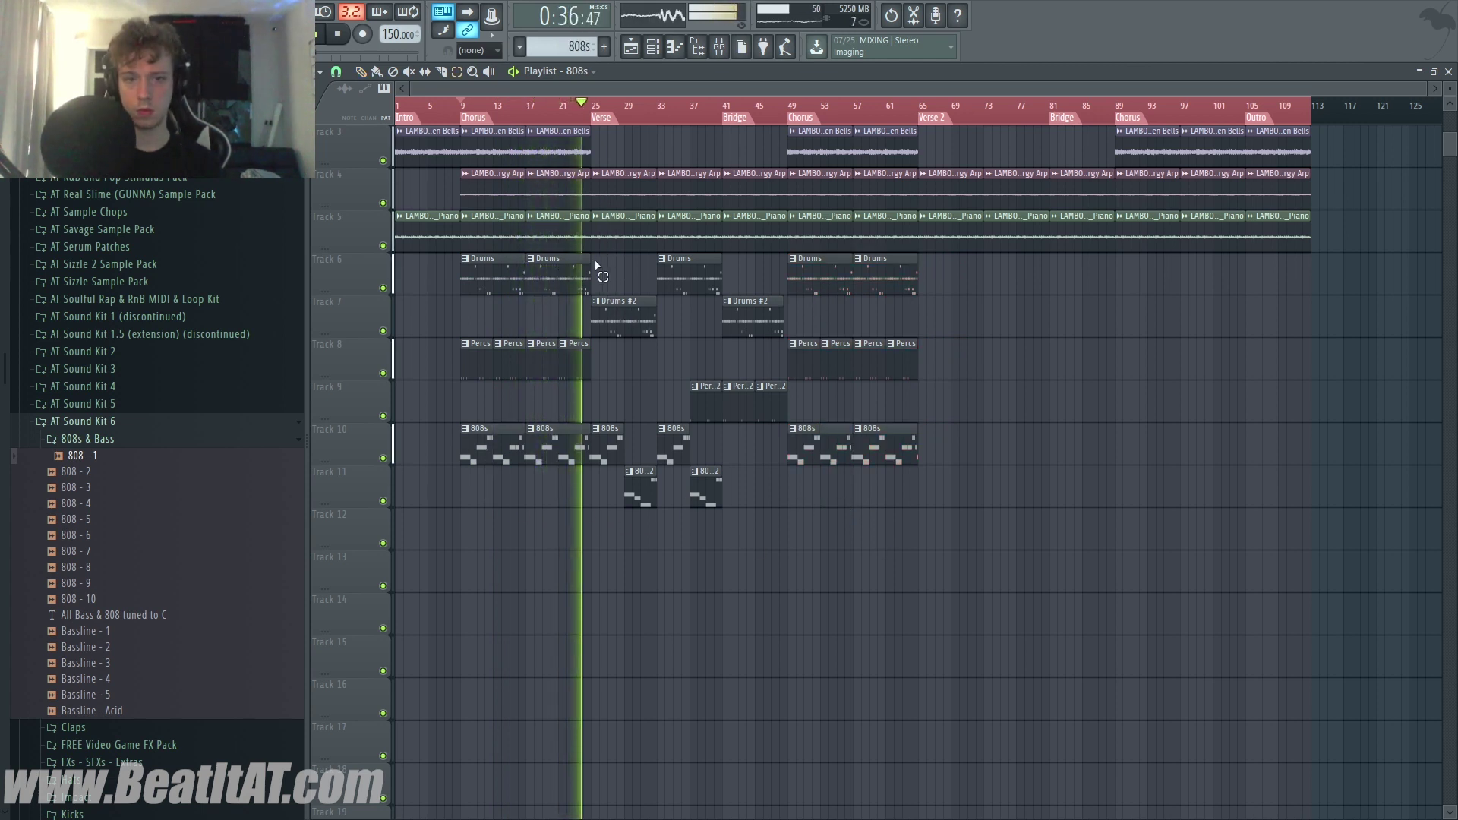
# Copy the Verse and Bridge pattern clips to Verse 2 at bar 65 and the Chorus clips to the final Chorus at bar 89
pyautogui.moveTo(596, 266); pyautogui.dragTo(787, 554)
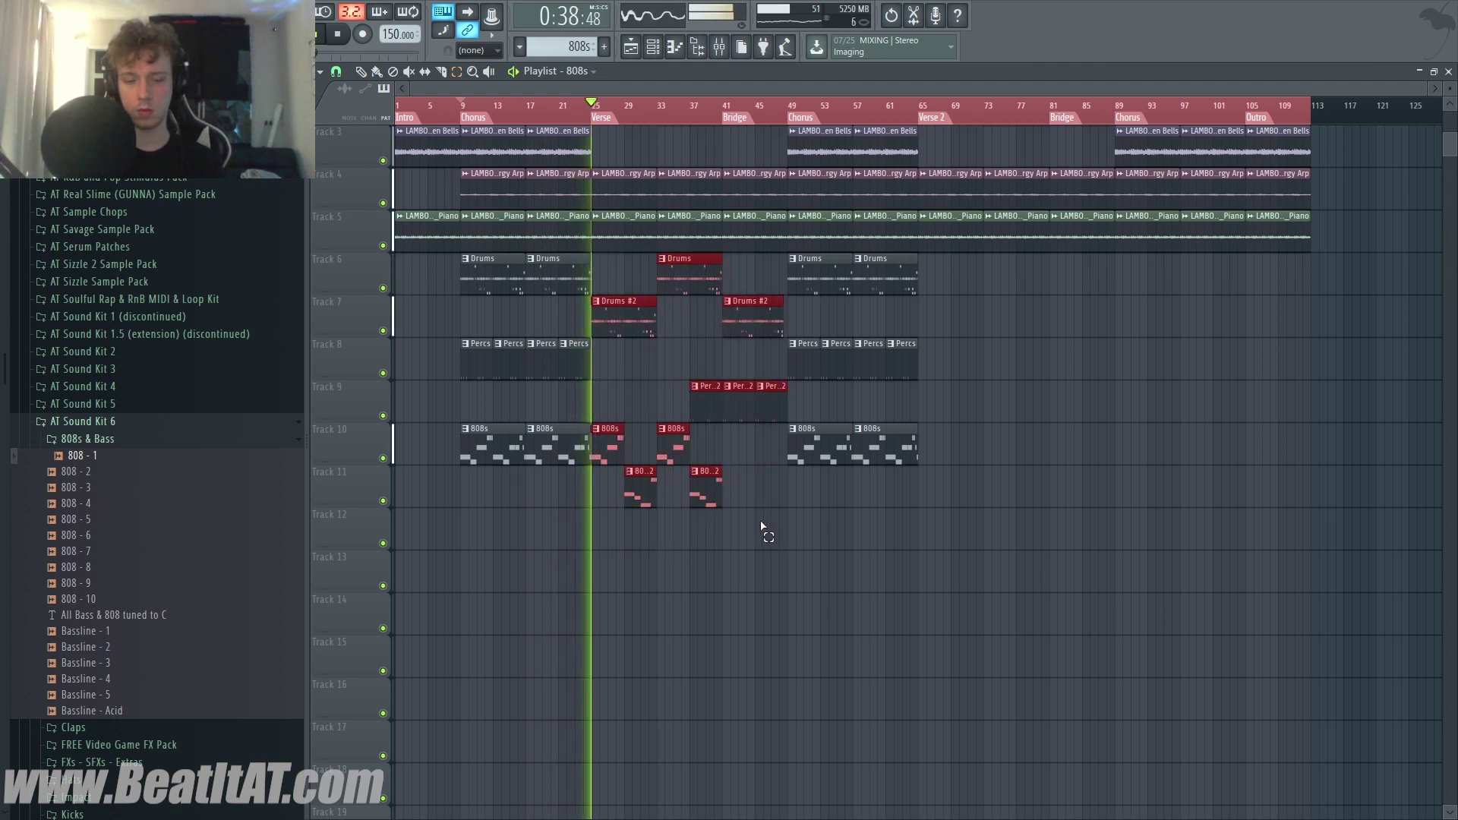
pyautogui.moveTo(618, 317); pyautogui.dragTo(944, 316)
pyautogui.moveTo(838, 275); pyautogui.dragTo(1144, 453)
pyautogui.hotkey('ctrl', 'd')
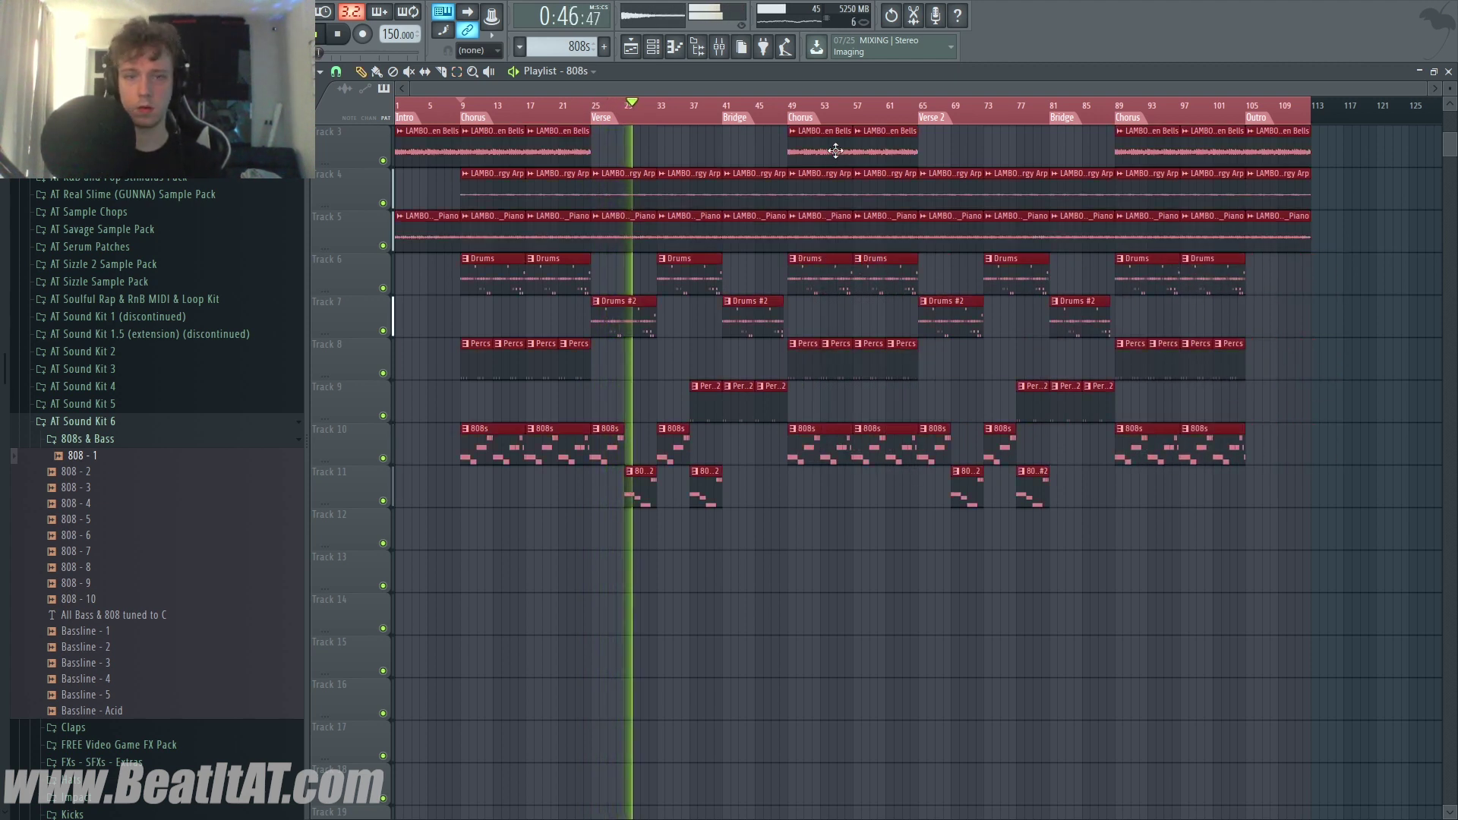
# Create a Master volume automation clip on Track 12 that fades out across the Outro from bar 105 to bar 113
pyautogui.press('space')
pyautogui.click(728, 53)
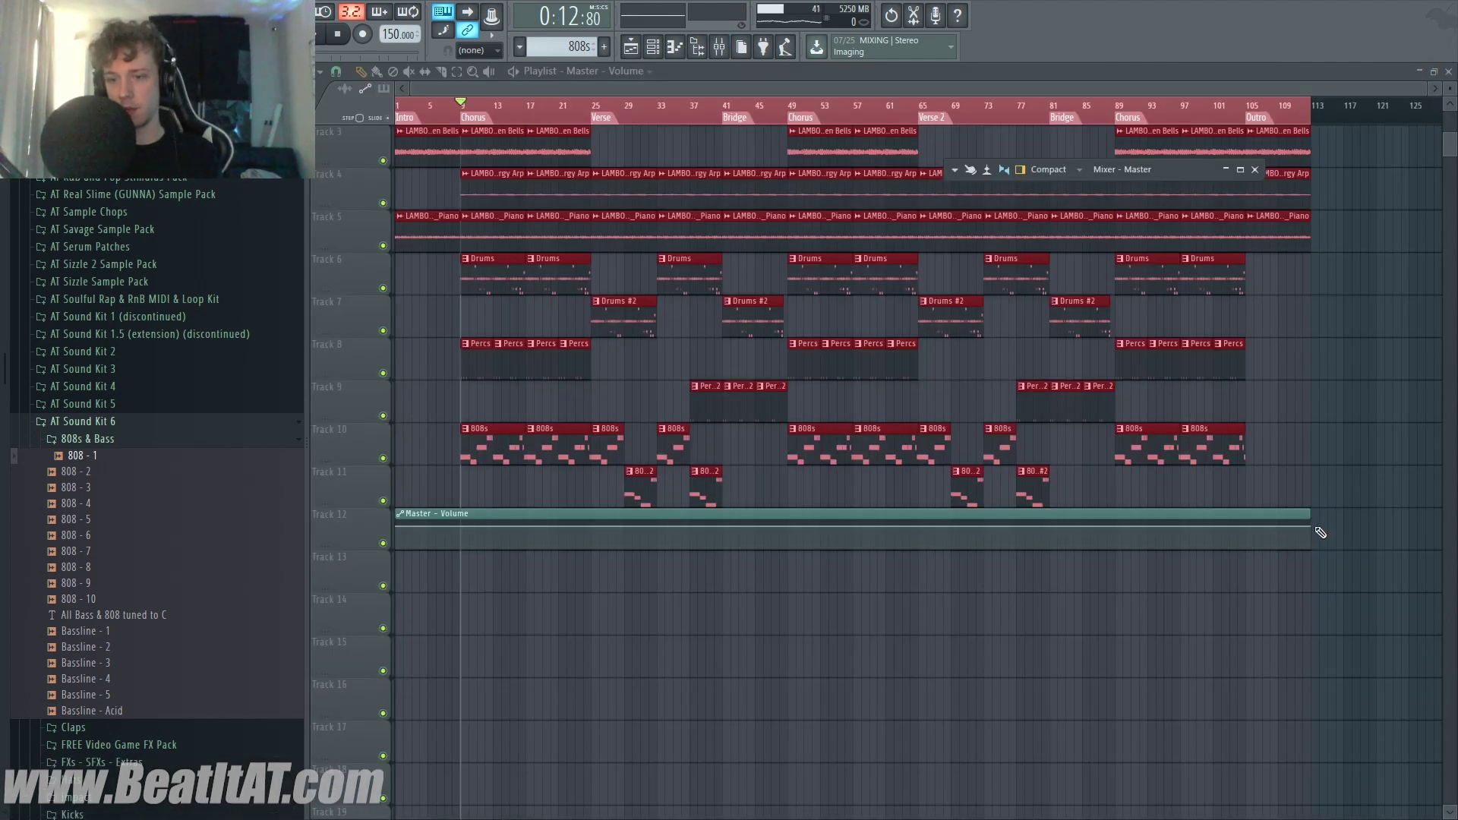
pyautogui.rightClick(1319, 531)
pyautogui.click(1365, 770)
pyautogui.scroll(3, 1246, 628)
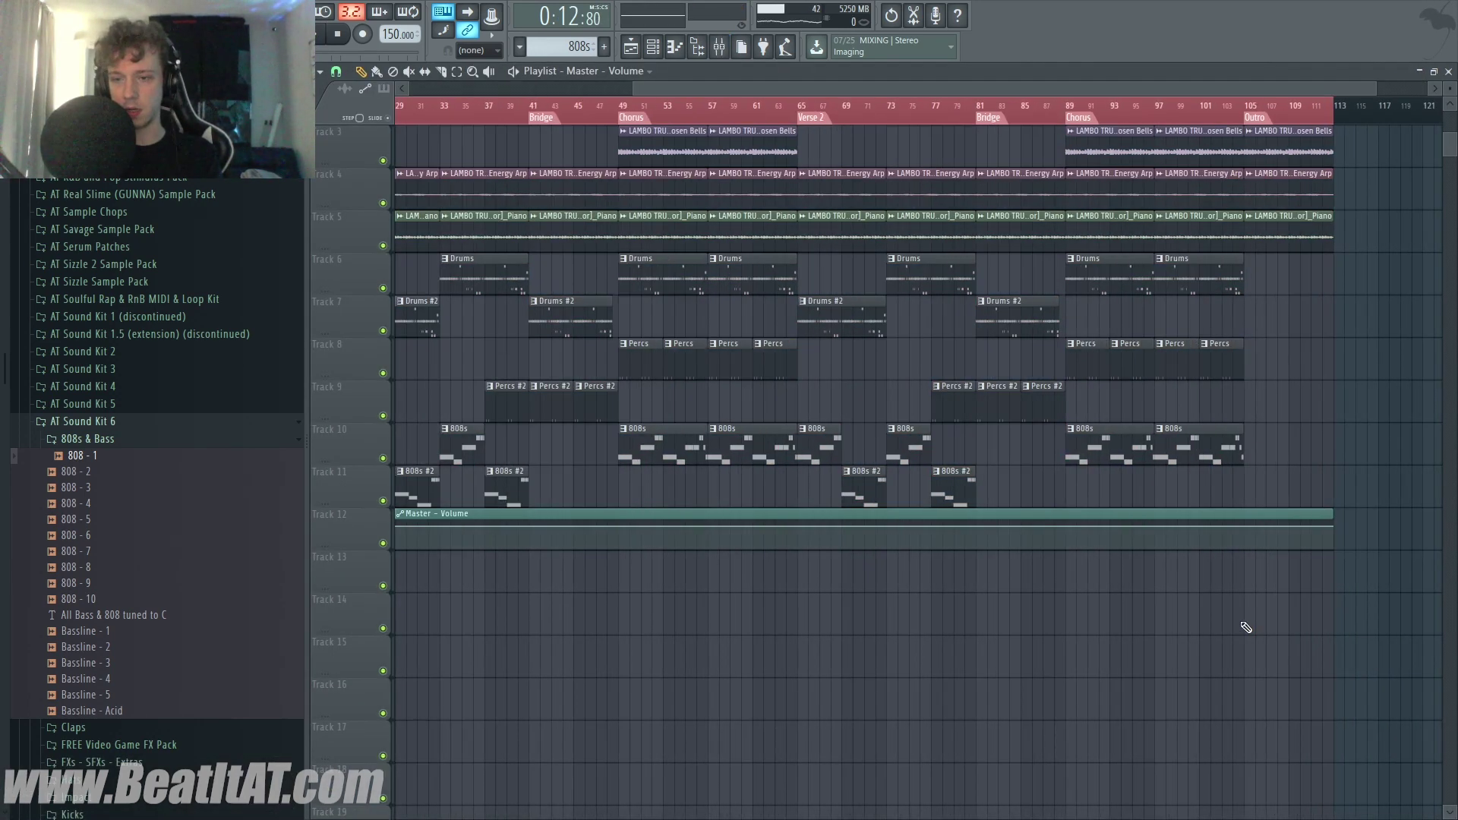
pyautogui.rightClick(1249, 526)
pyautogui.click(1314, 786)
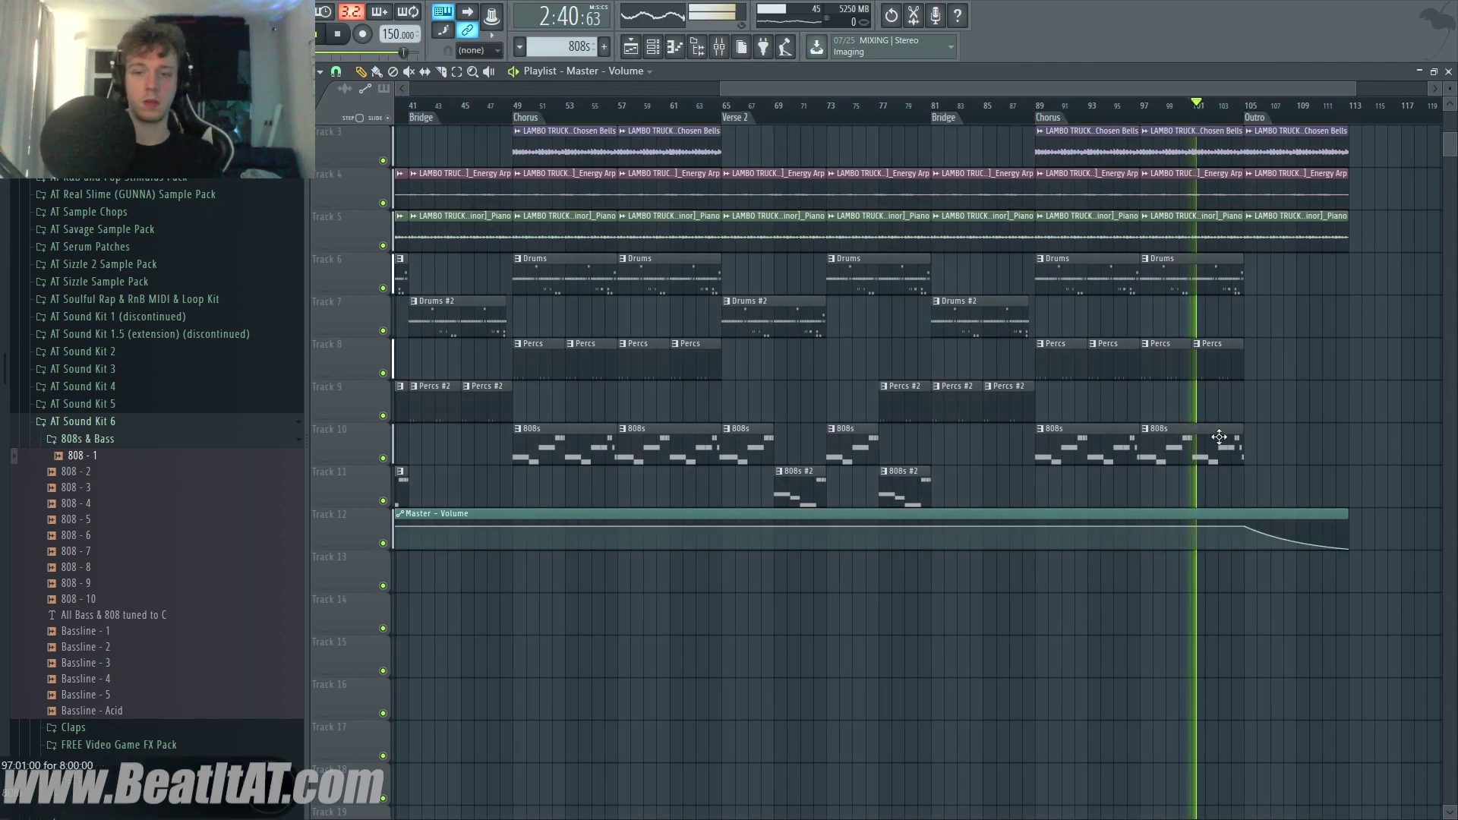
# Play the arrangement from just before the first Chorus and check the producer tag's track in the mixer
pyautogui.scroll(-3, 947, 413)
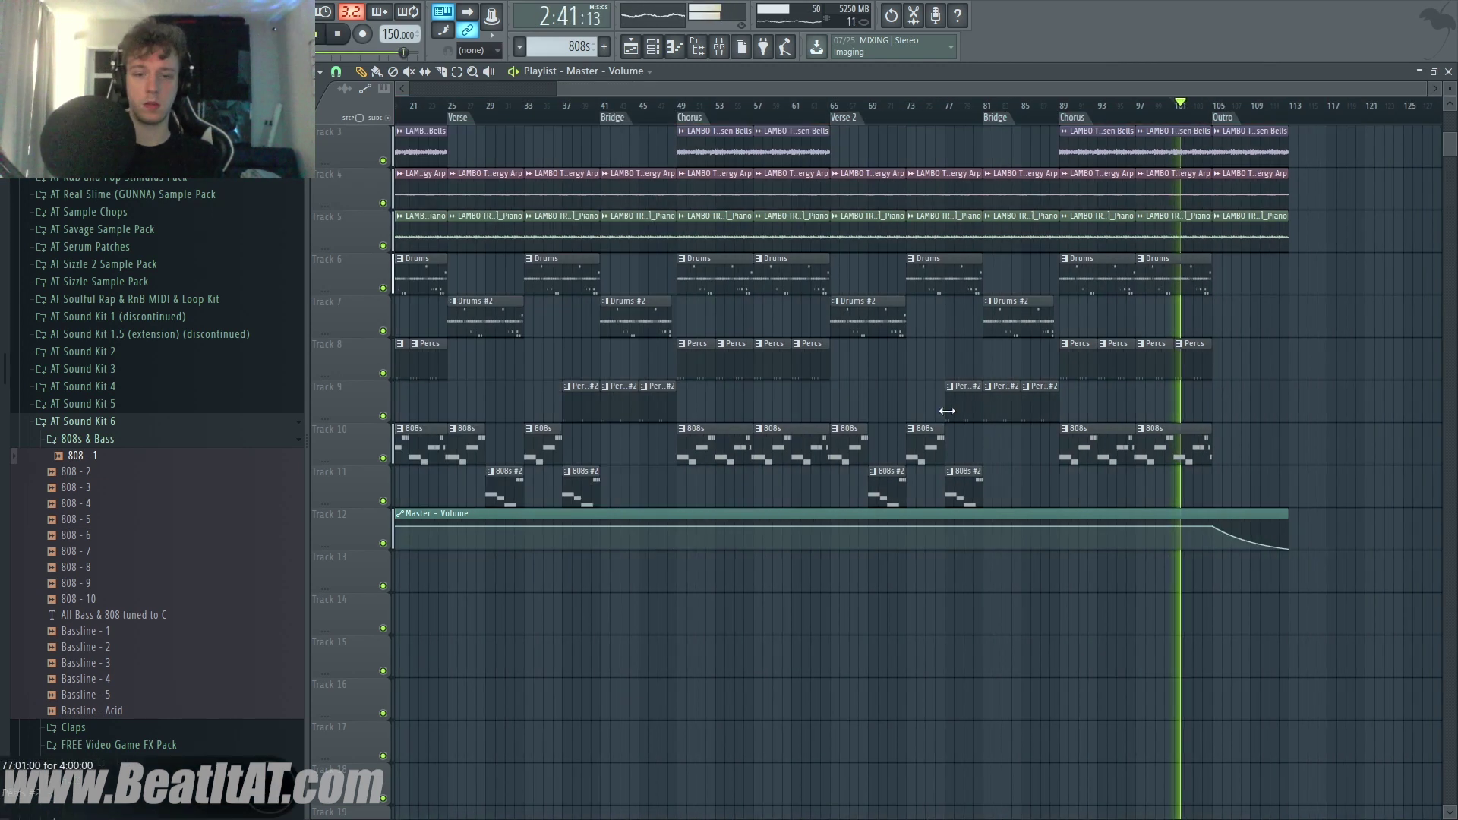
pyautogui.click(468, 105)
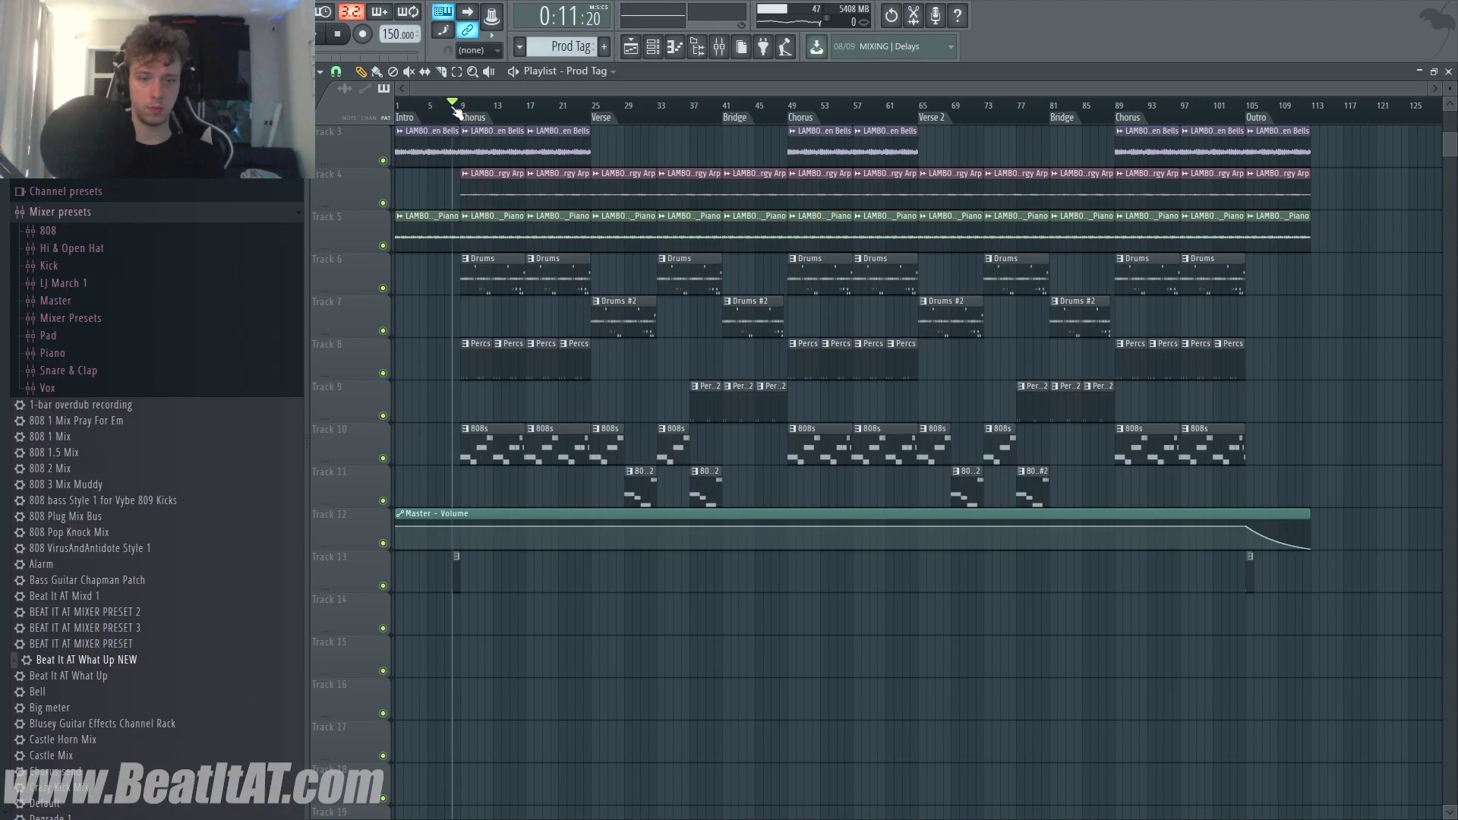
pyautogui.click(729, 47)
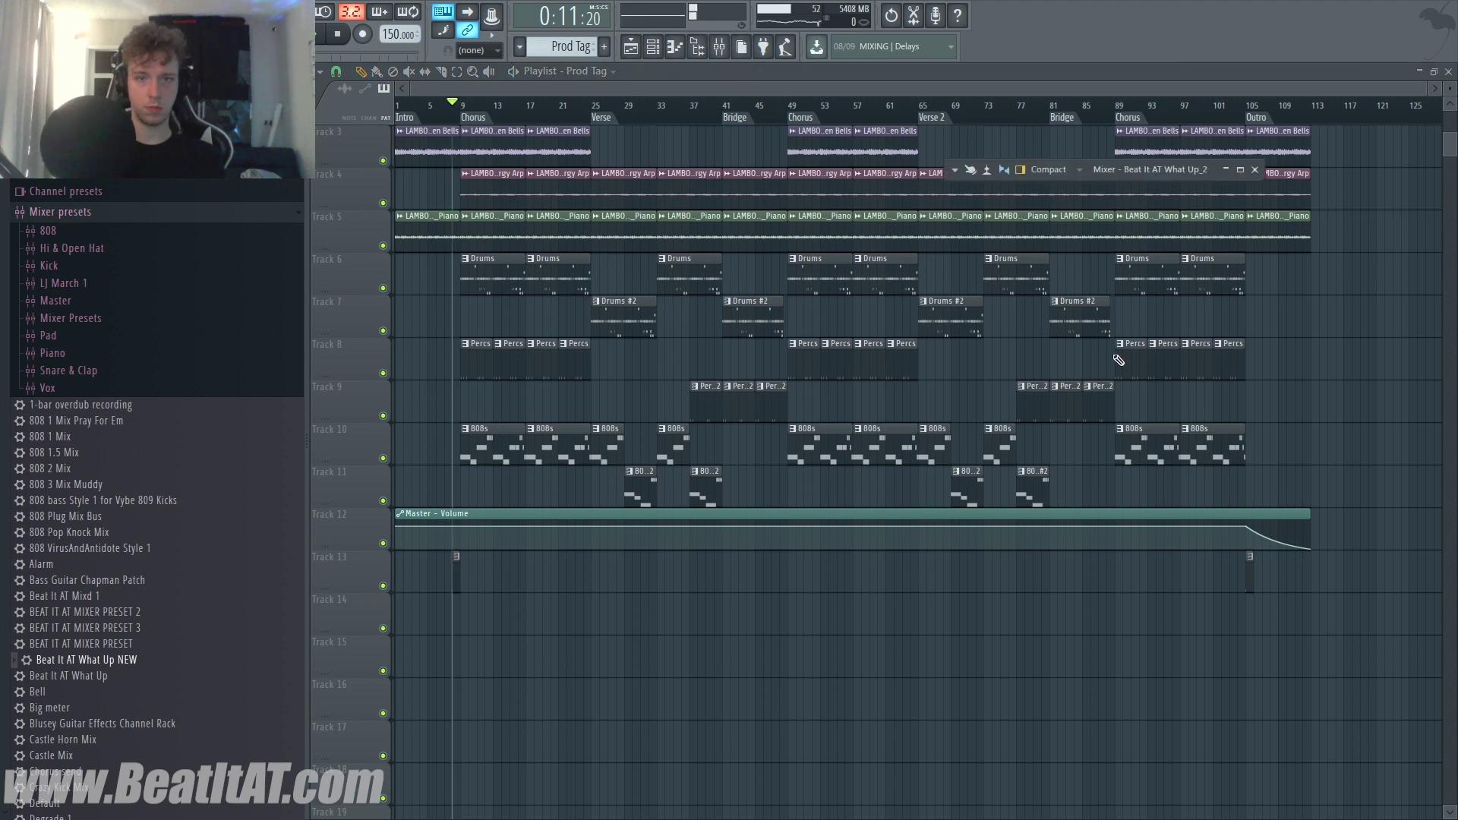
pyautogui.press('space')
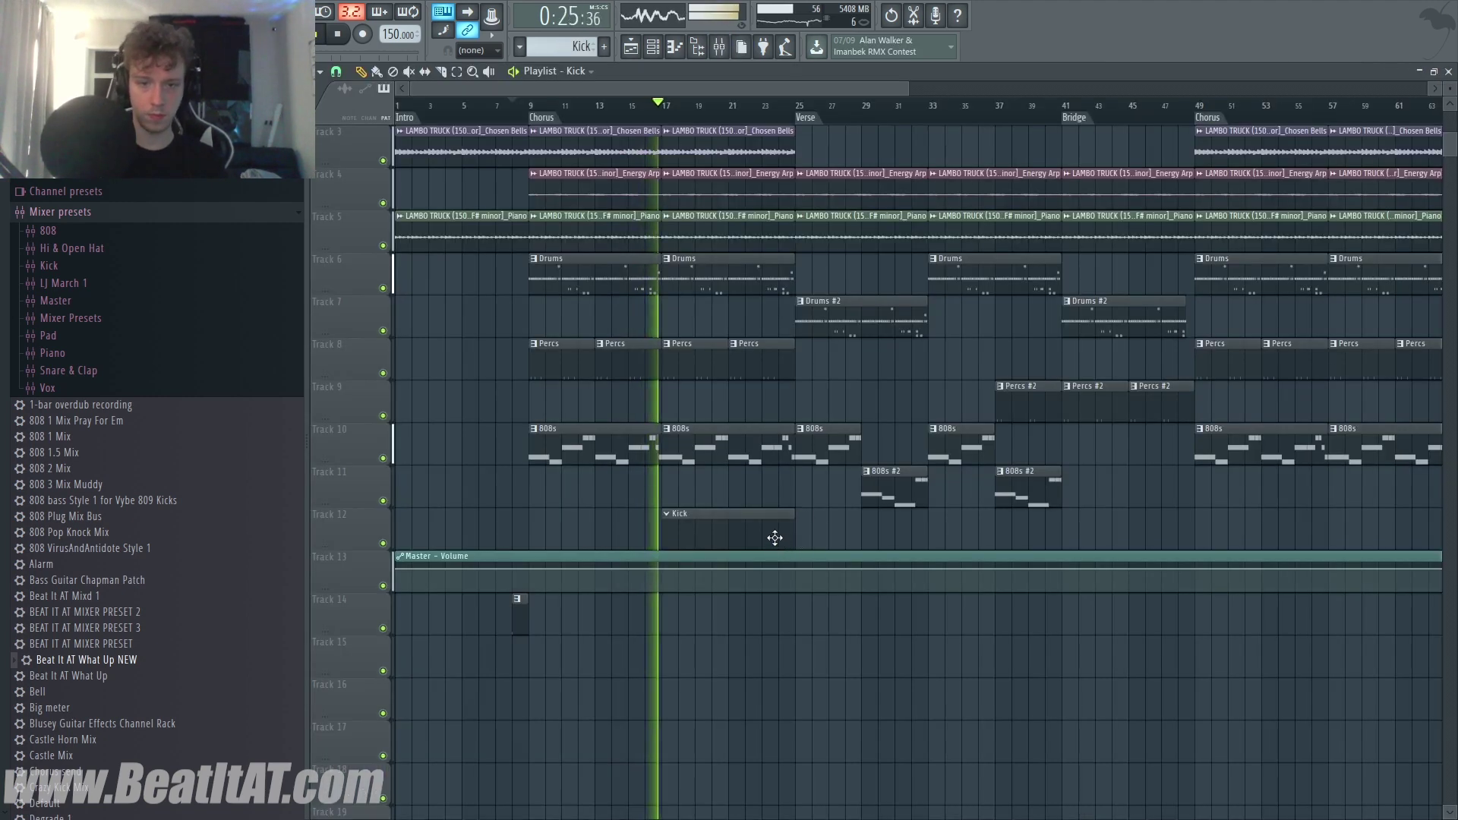
# Audition the samples in AT Sound Kit 6's Kicks folder and load Kick - 3 as a new channel
pyautogui.press('F6')
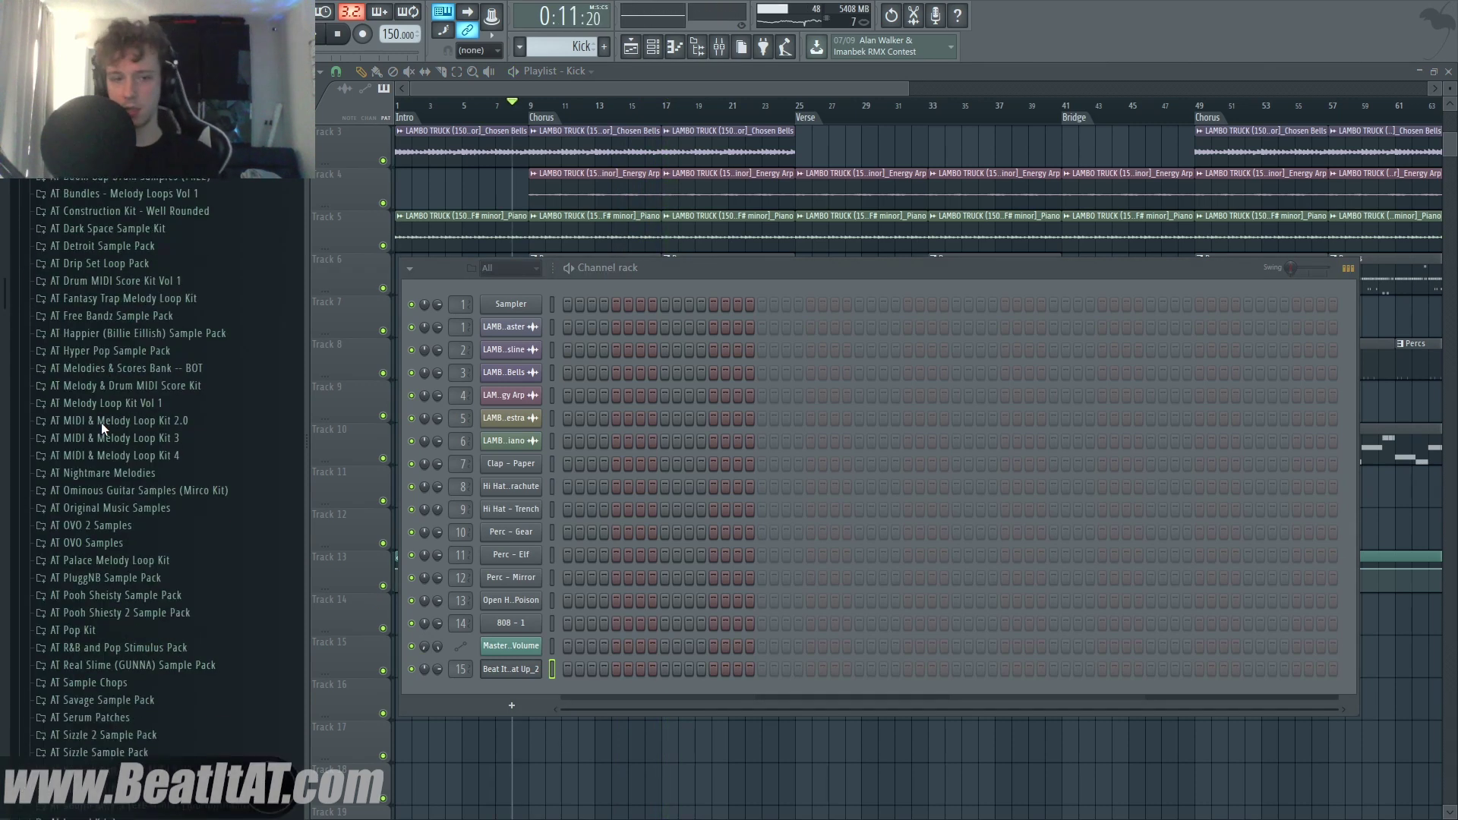
pyautogui.scroll(-4, 102, 424)
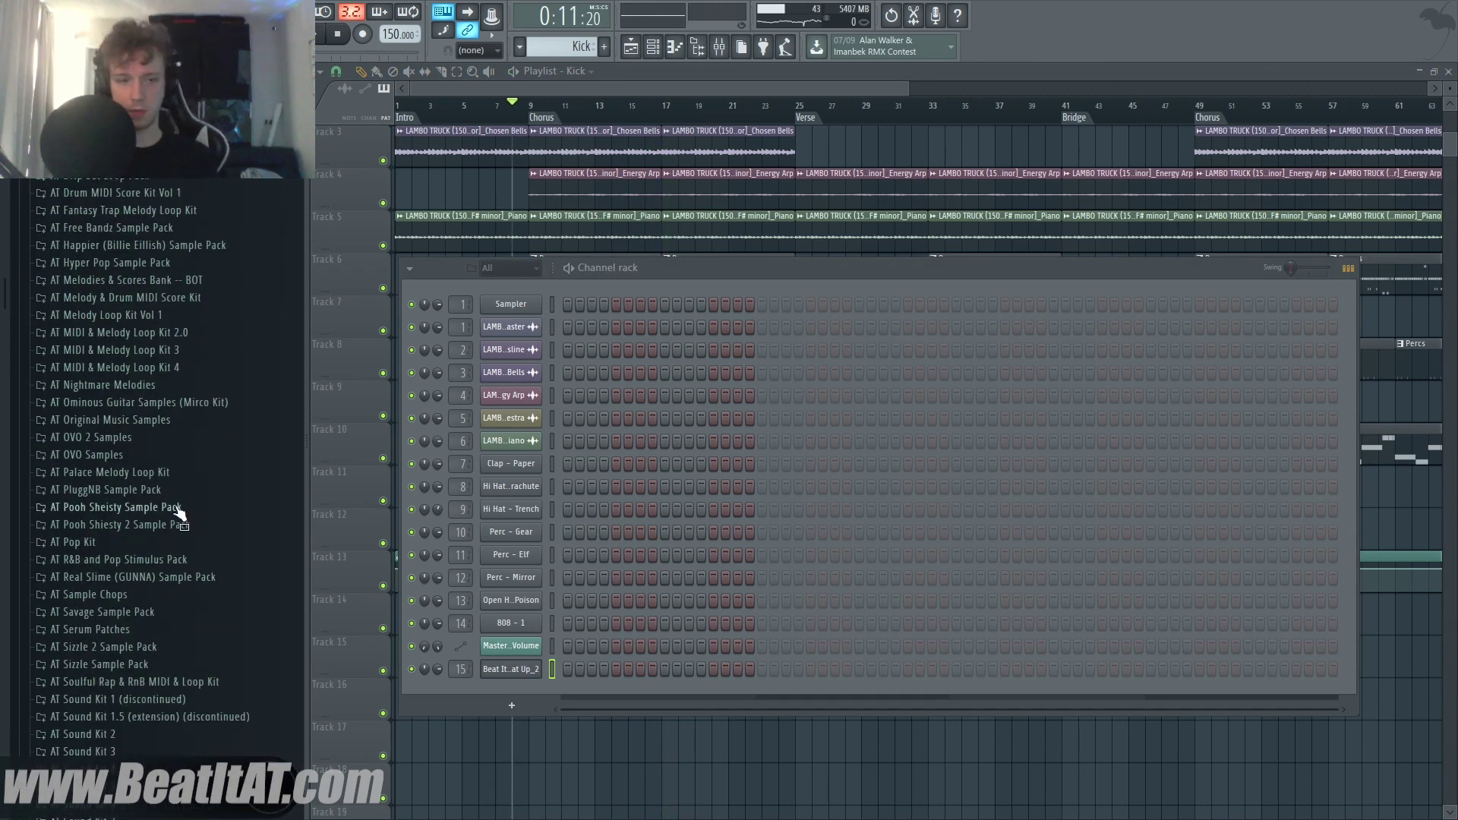
pyautogui.click(237, 743)
pyautogui.click(160, 614)
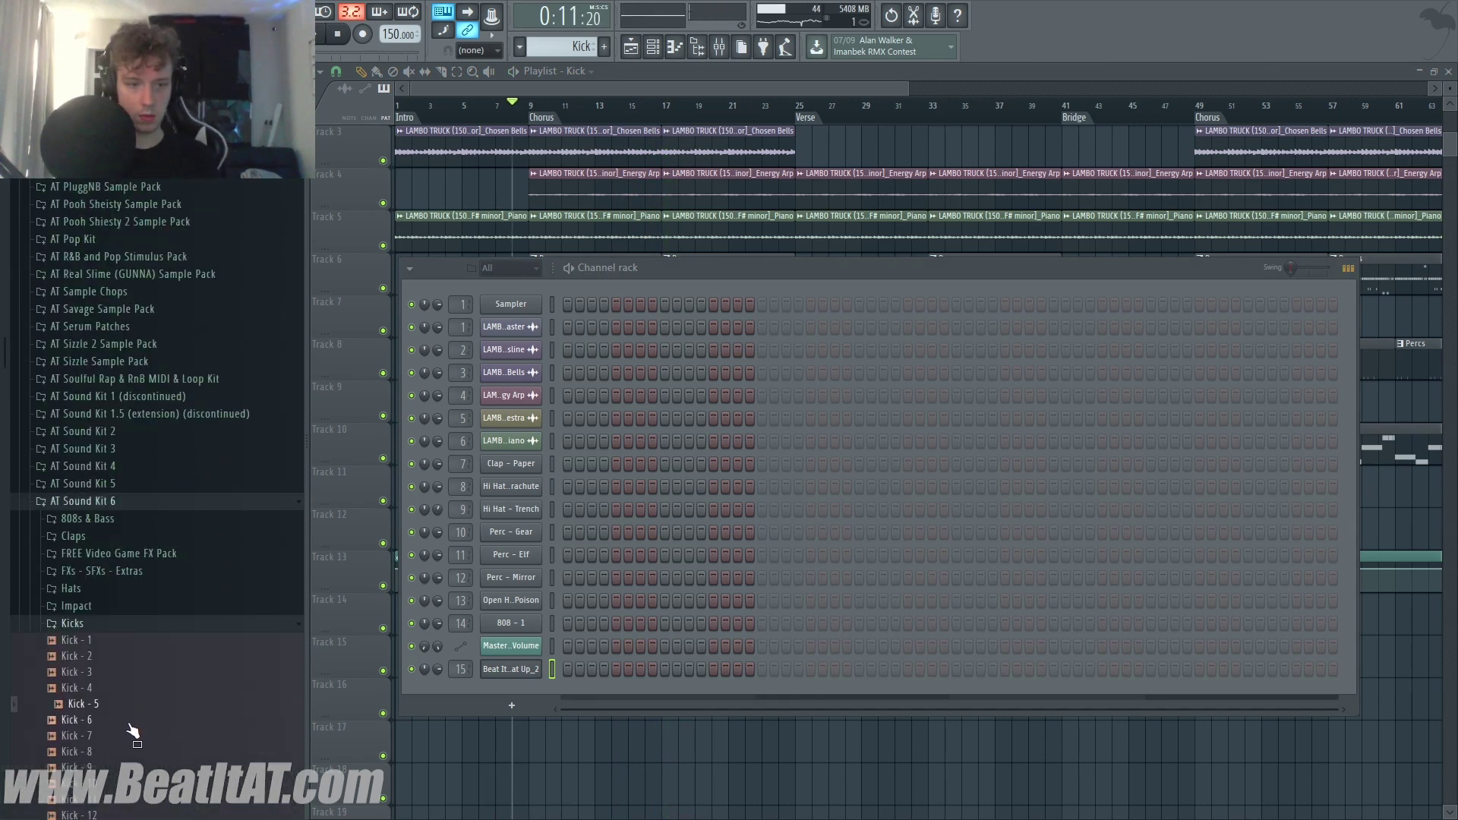
pyautogui.click(121, 785)
pyautogui.click(119, 802)
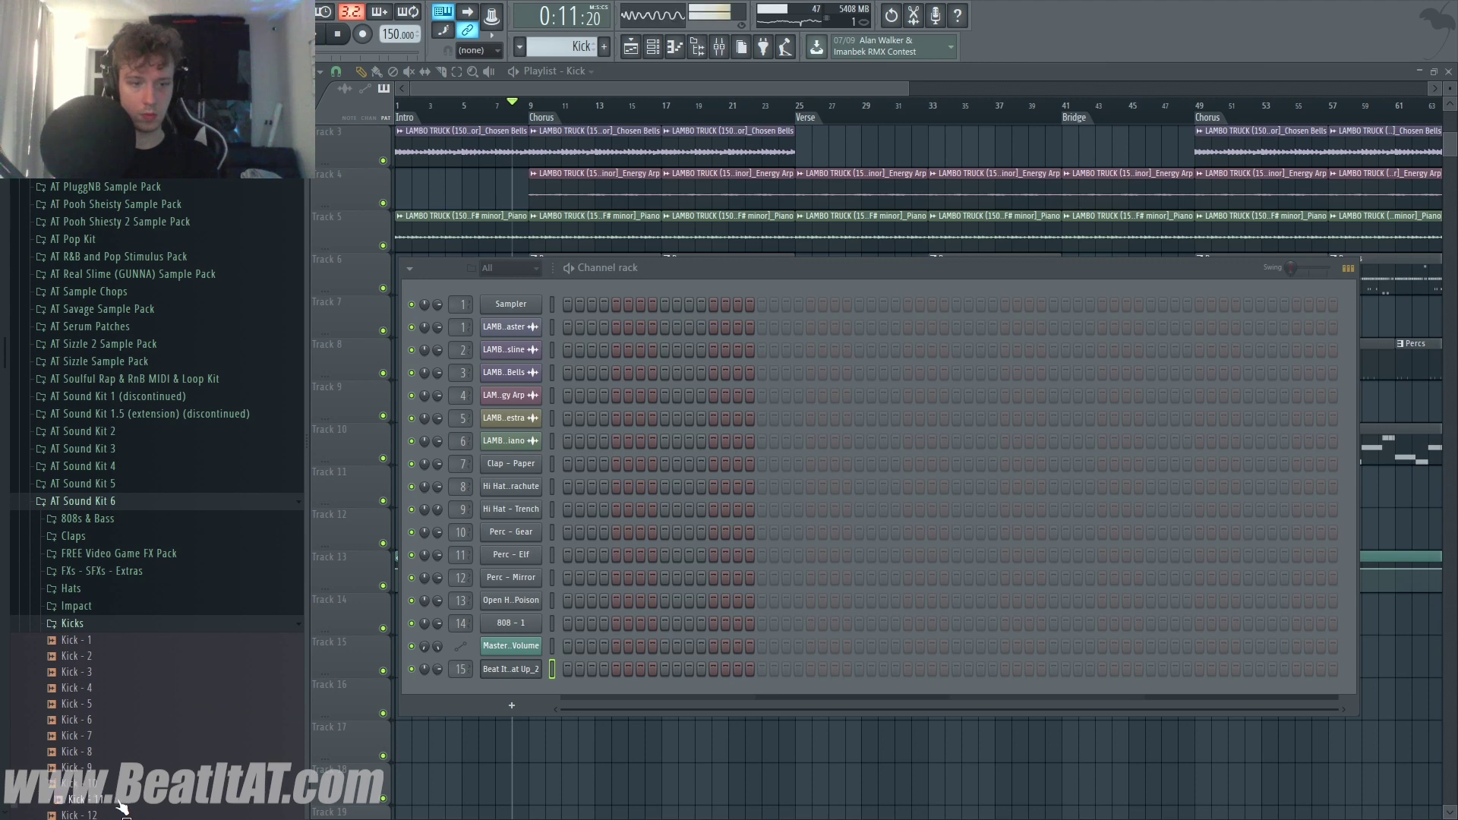
# Load Soundgoodizer into effect slot 2 of the Kick - 3 mixer track
pyautogui.press('F9')
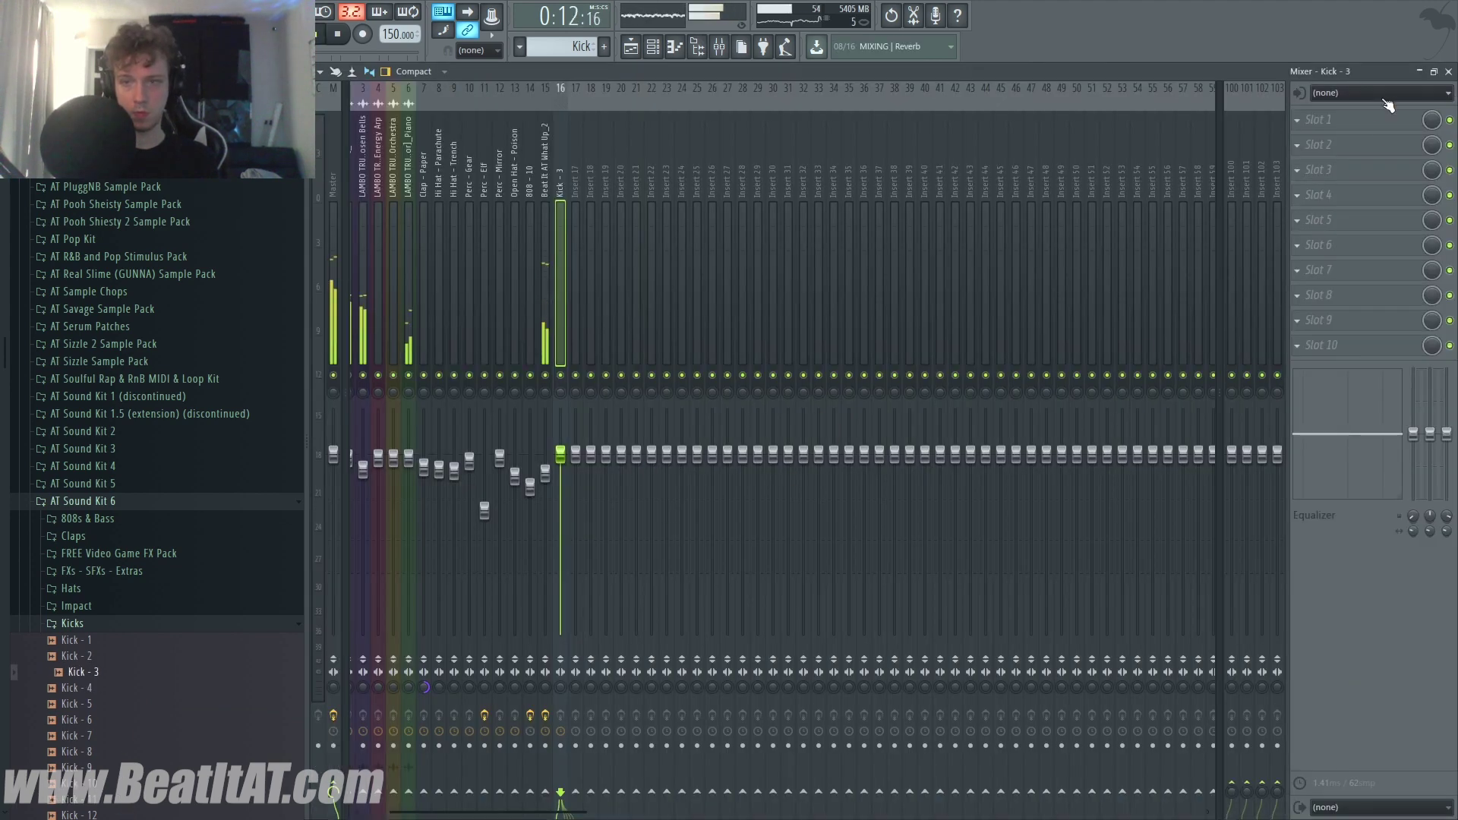
pyautogui.click(1337, 151)
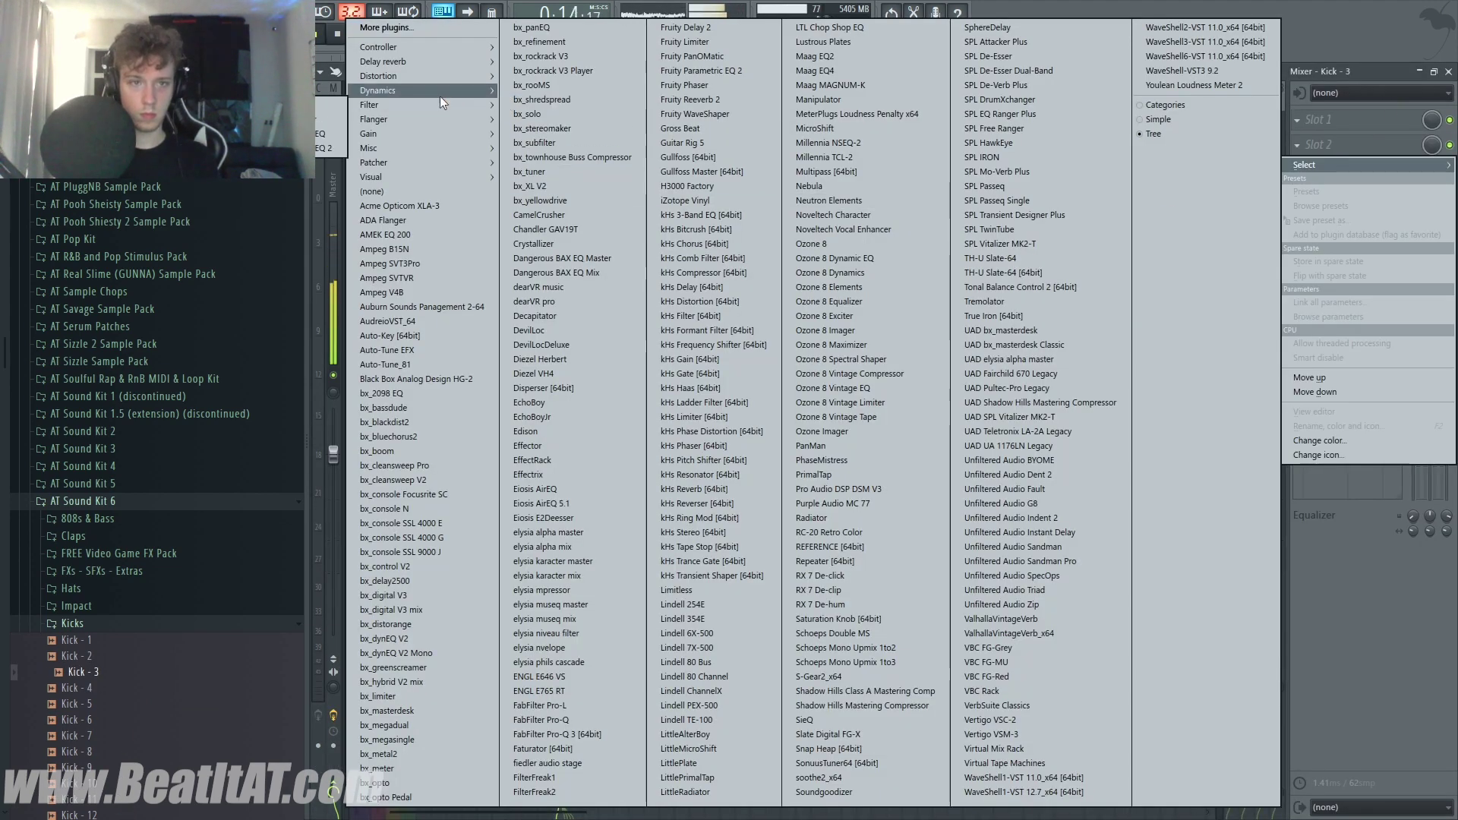
pyautogui.moveTo(440, 91)
pyautogui.click(322, 117)
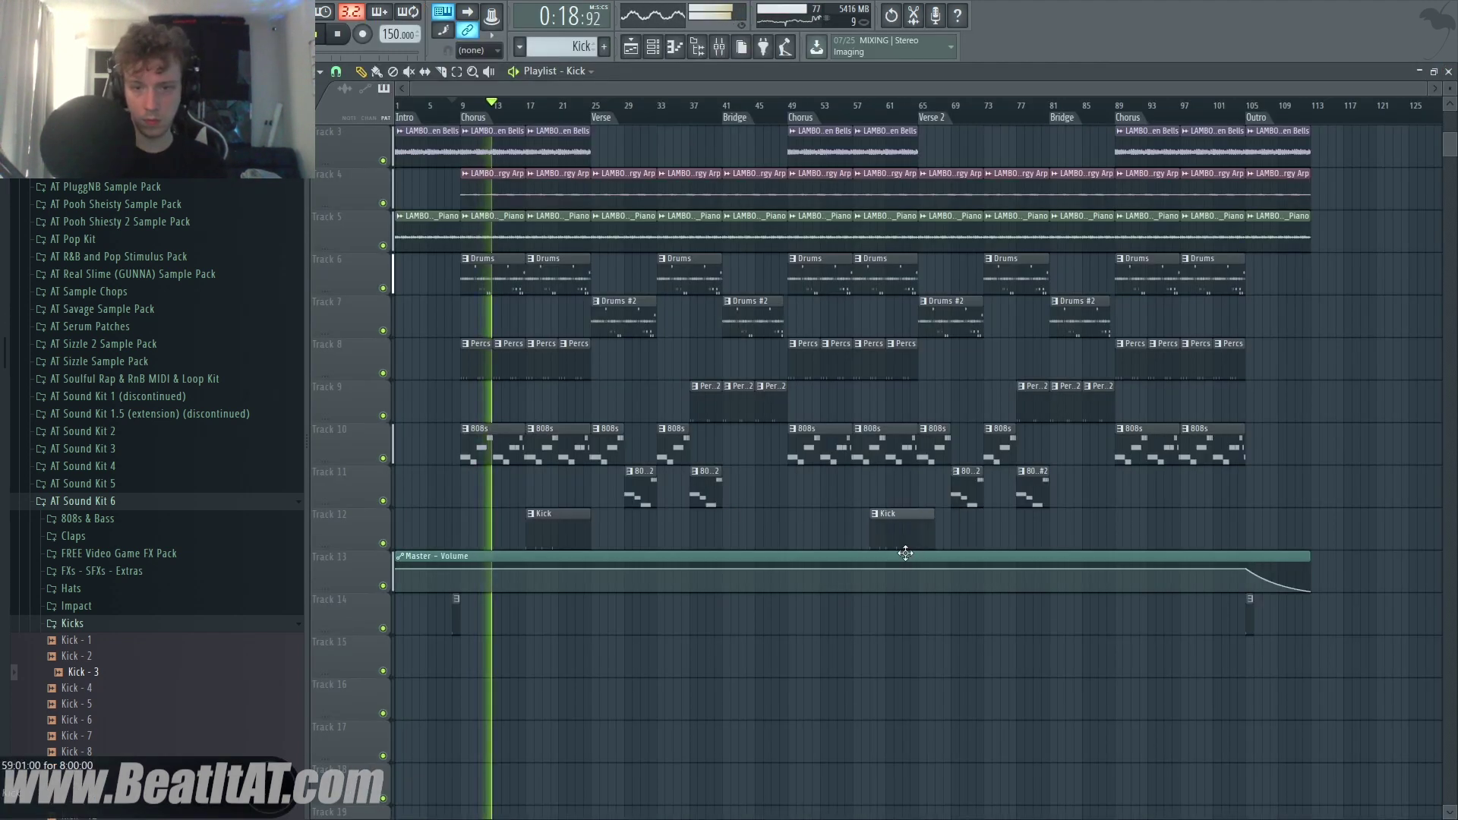
# Repeat the Kick clip on Track 12 at bar 57 in the second Chorus and bar 97 in the final Chorus
pyautogui.moveTo(1000, 530); pyautogui.dragTo(1216, 531)
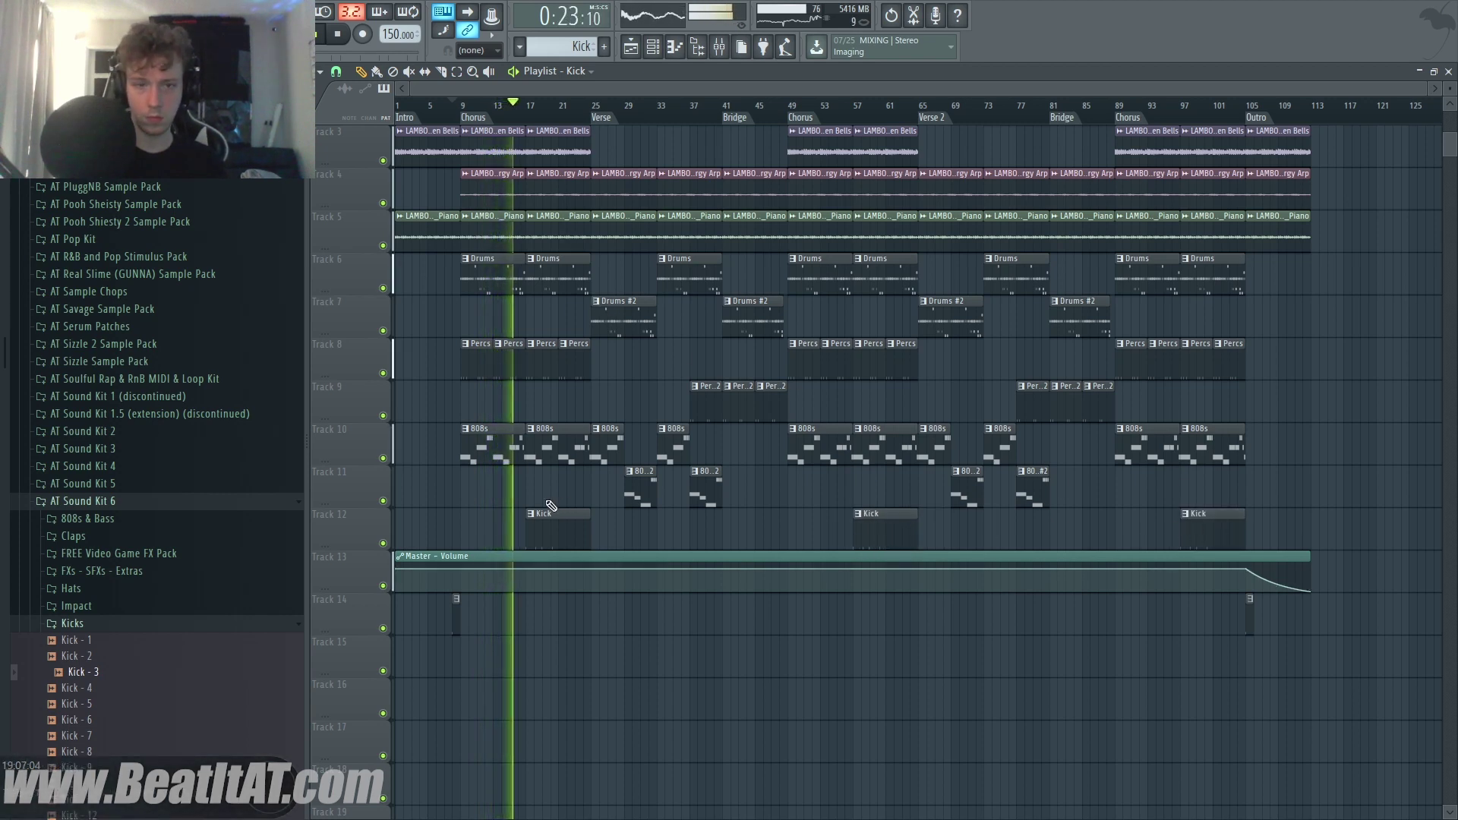
pyautogui.scroll(2, 514, 504)
pyautogui.scroll(3, 573, 395)
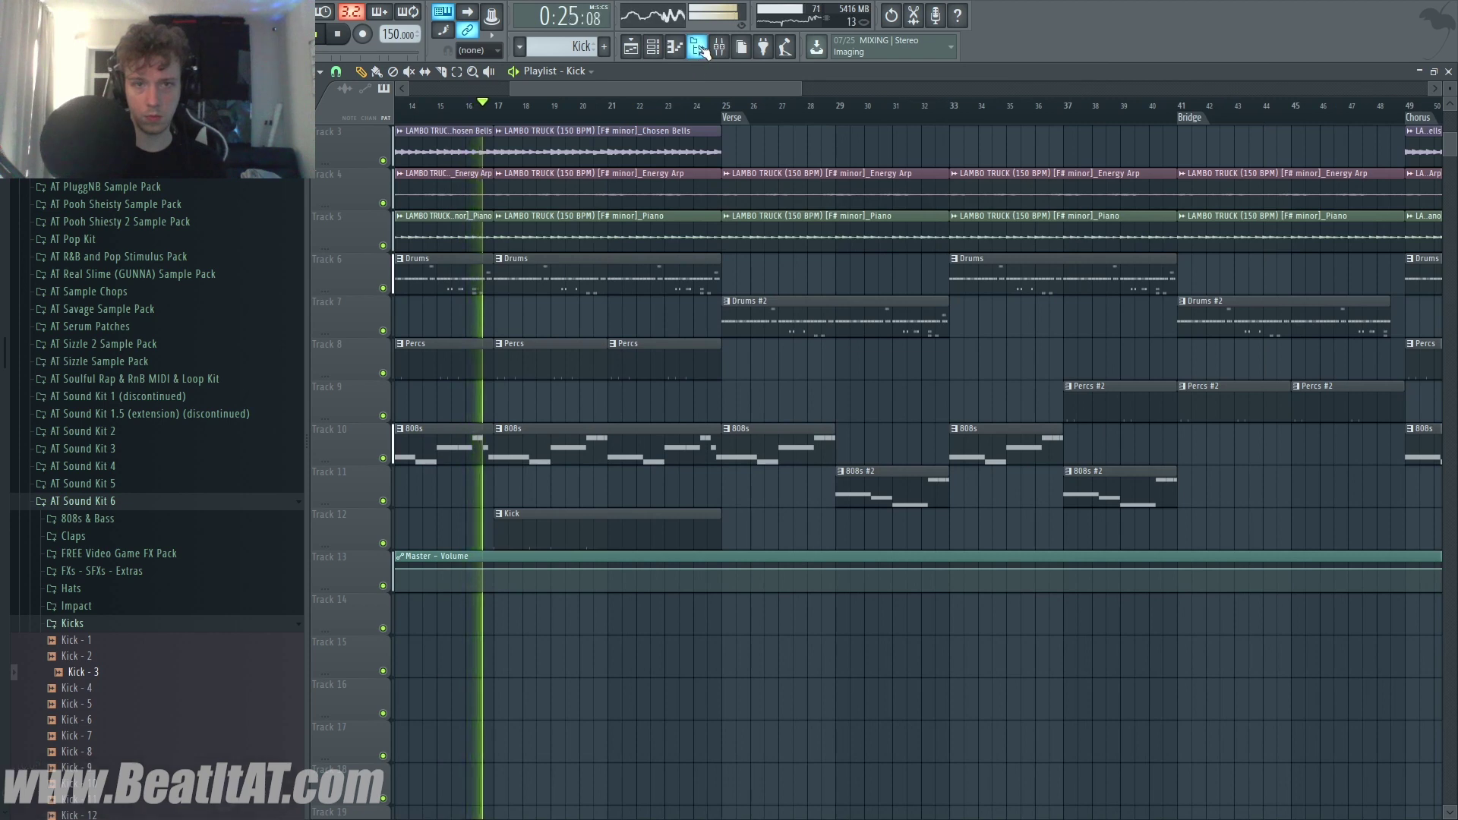
# Open Kick - 3 in the piano roll and duplicate its first four bars of notes into bars 5 to 8
pyautogui.click(698, 47)
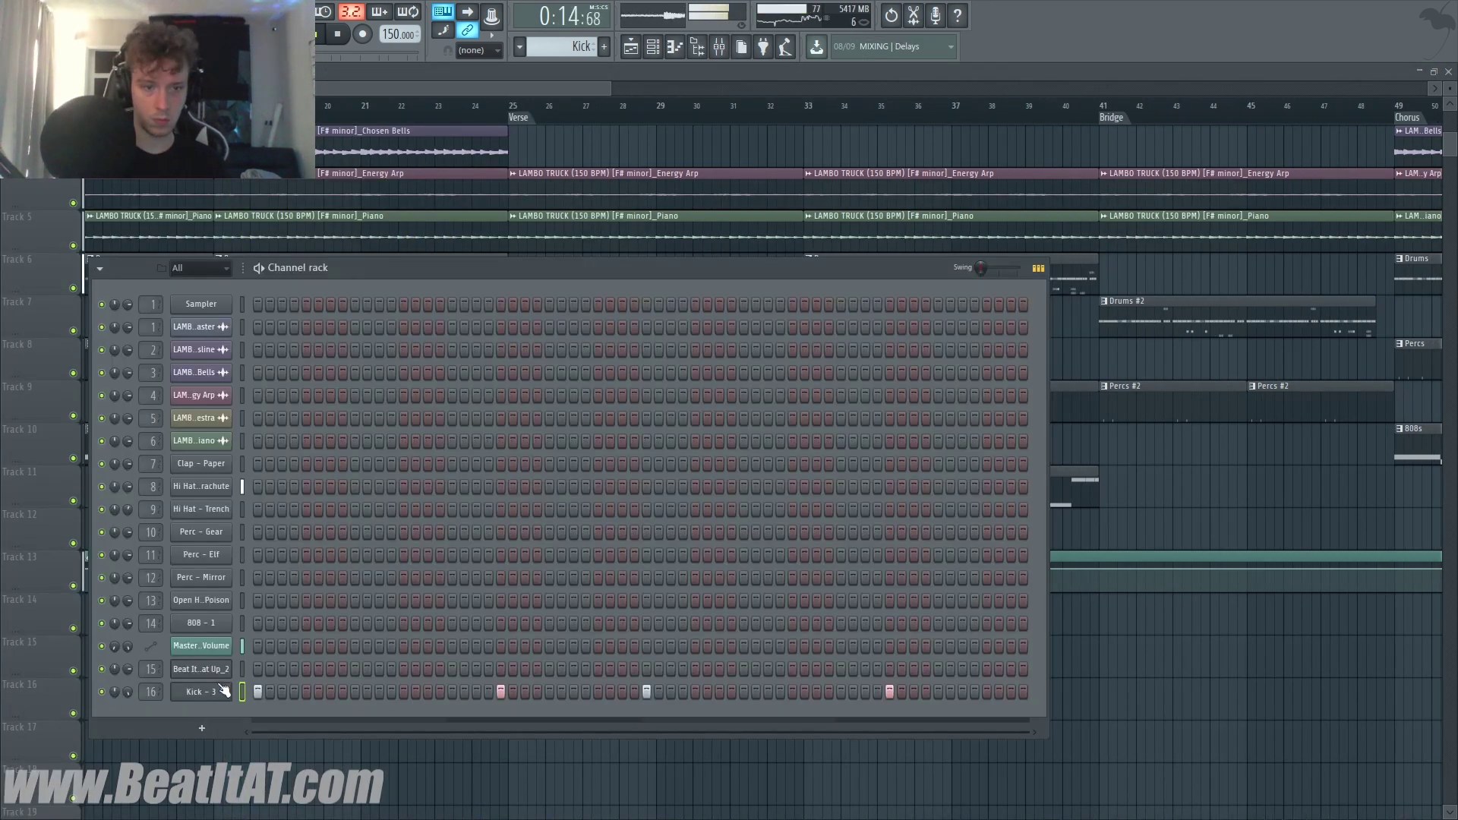
pyautogui.rightClick(224, 691)
pyautogui.click(288, 655)
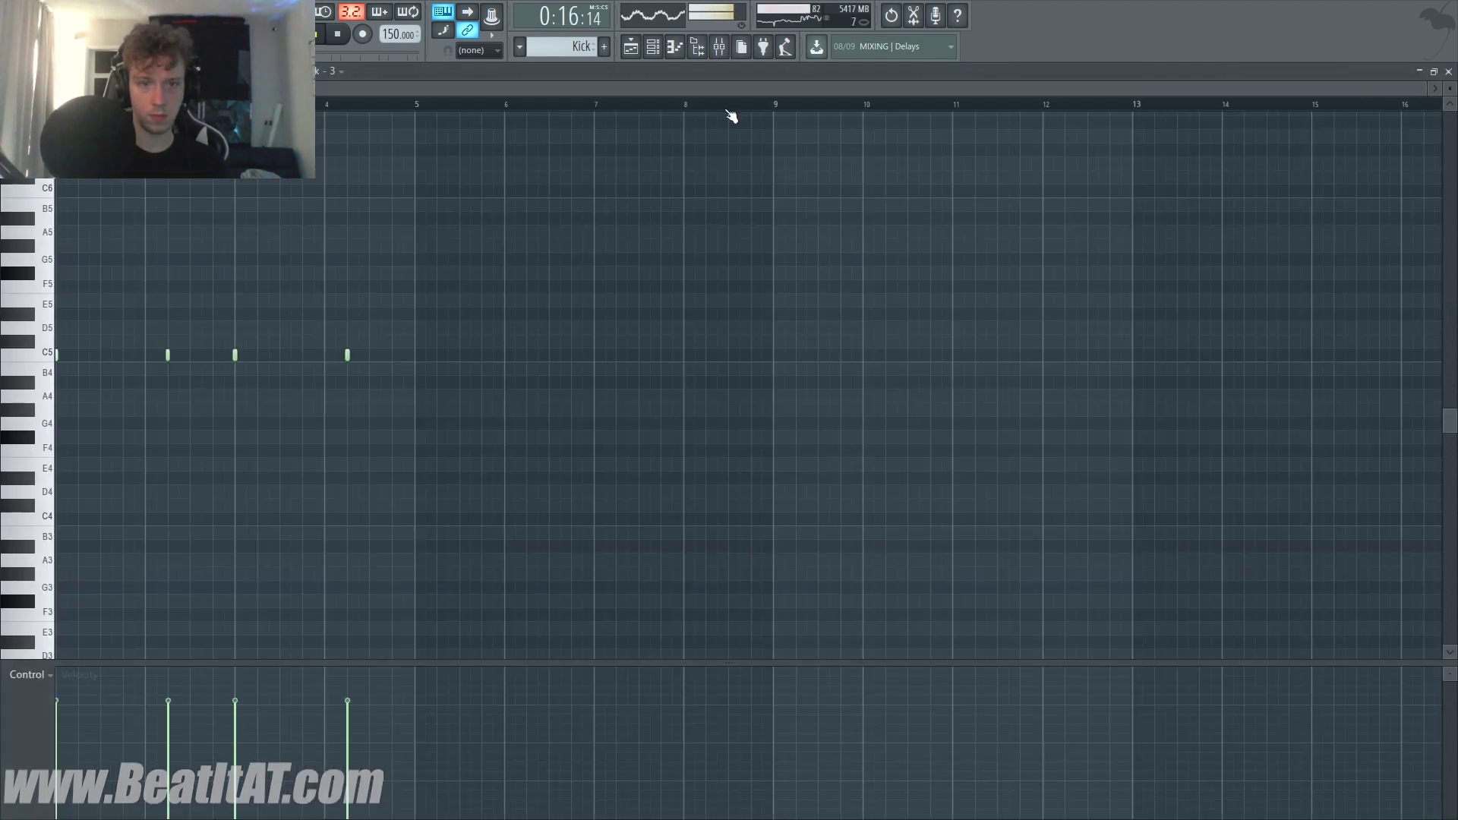
pyautogui.moveTo(753, 104); pyautogui.dragTo(319, 104)
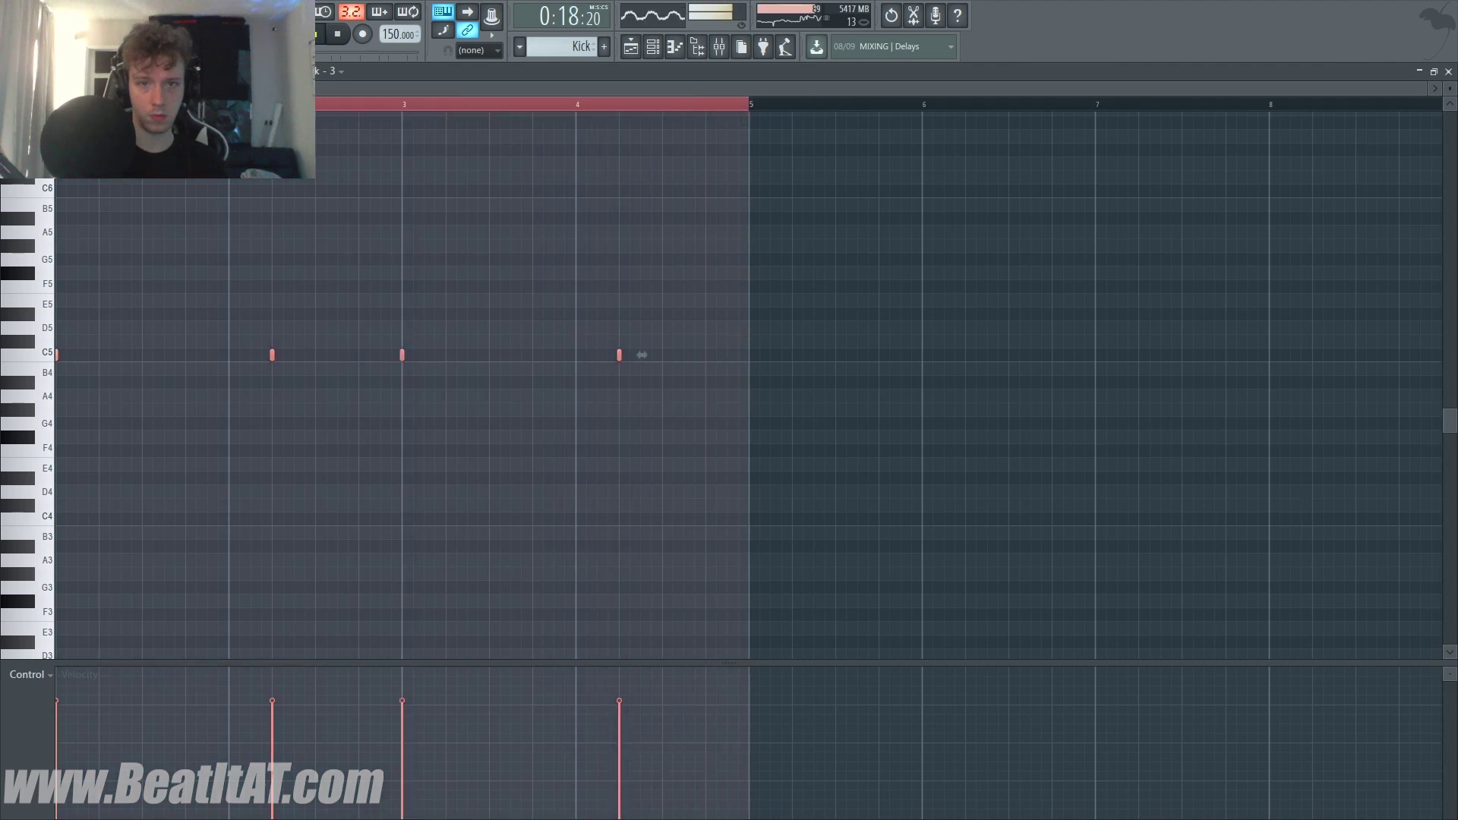
pyautogui.hotkey('ctrl', 'b')
pyautogui.press('F7')
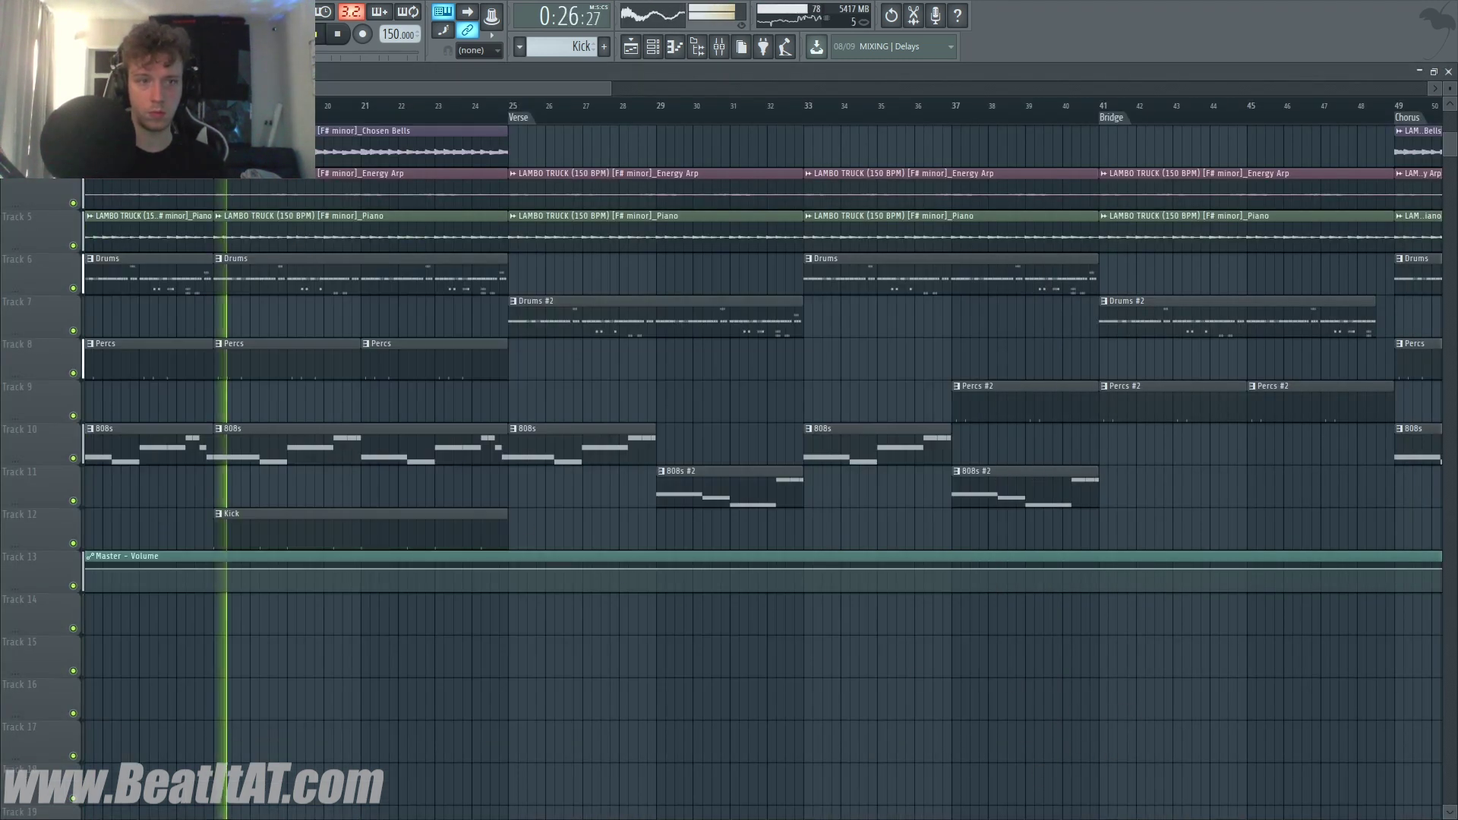
# Lower the Kick - 3 mixer fader slightly and adjust the track's stereo separation
pyautogui.press('F9')
pyautogui.click(251, 234)
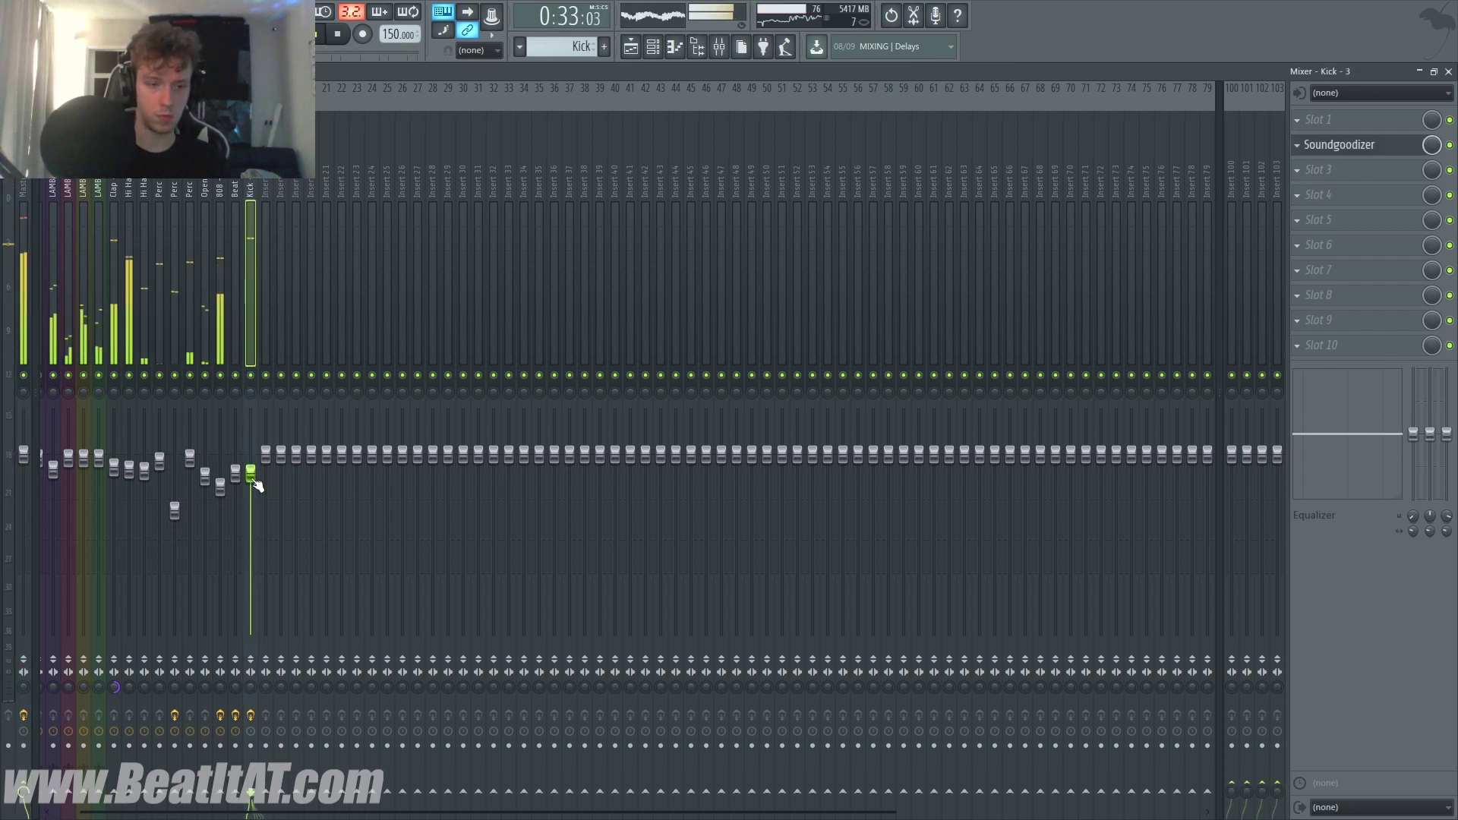
pyautogui.moveTo(250, 687); pyautogui.dragTo(250, 626)
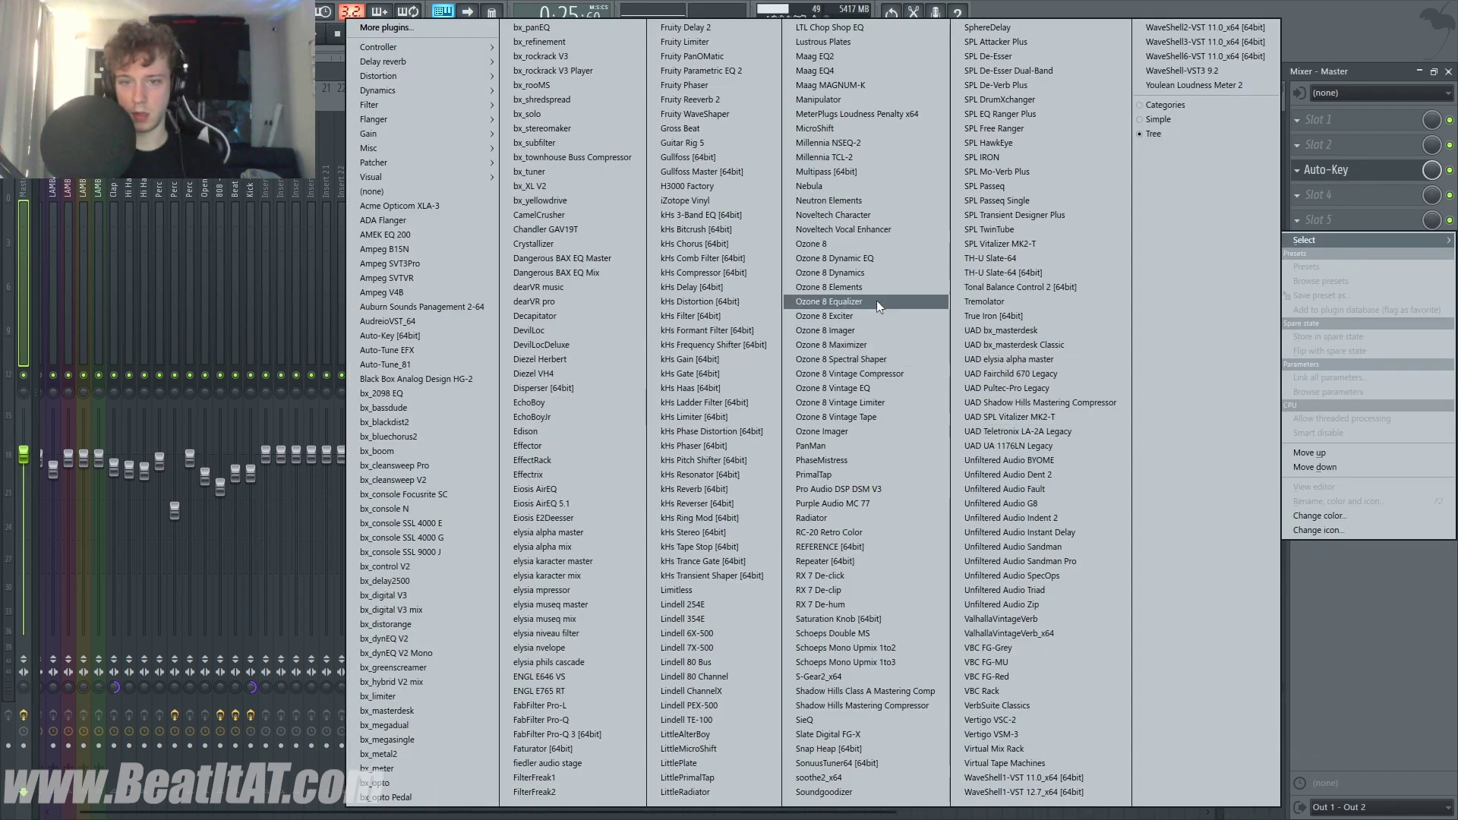
# Load Ozone 8 Maximizer into slot 5 of the Master track and set its threshold to -1.4 dB
pyautogui.click(880, 345)
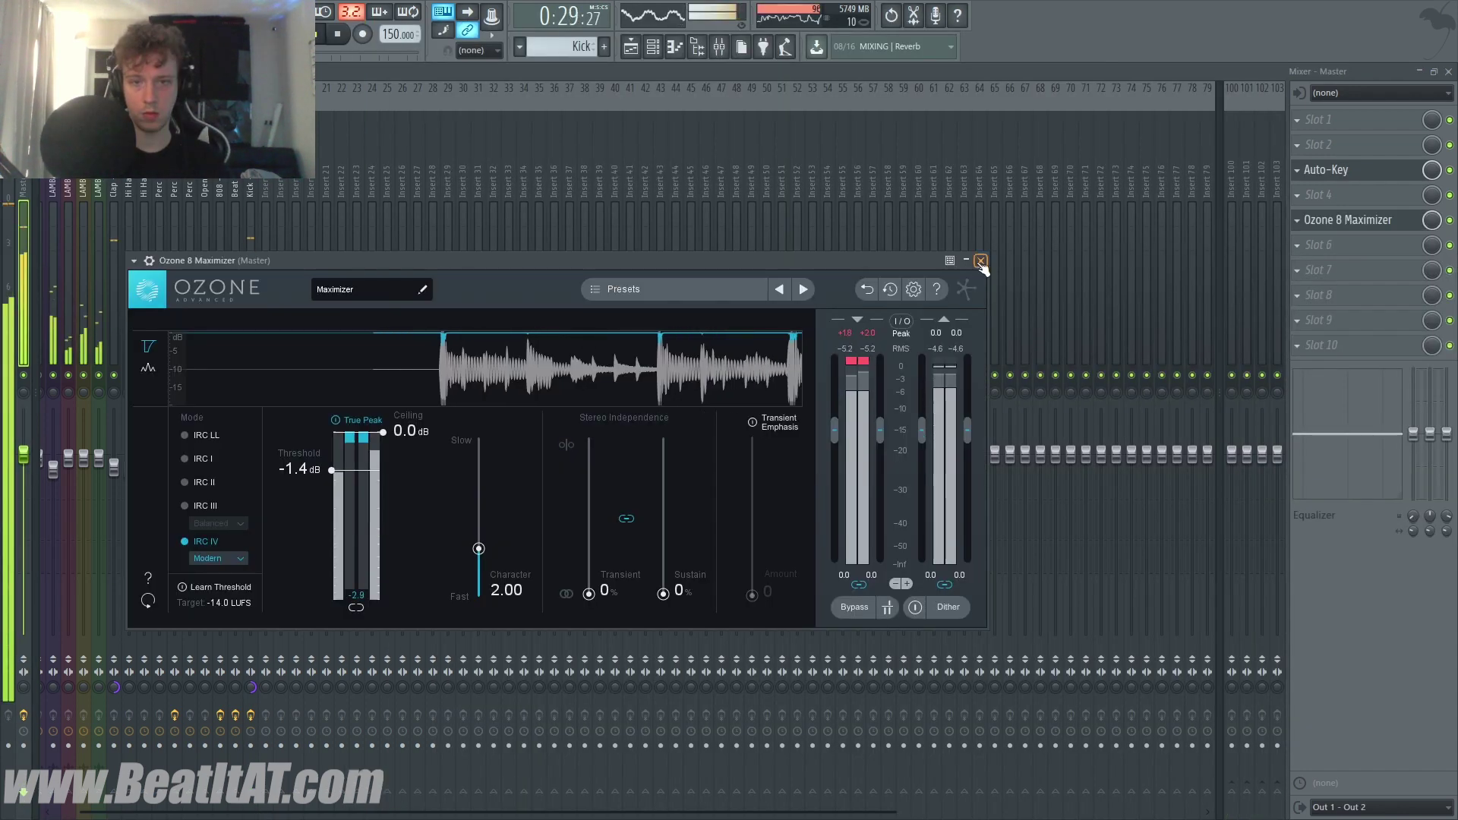
pyautogui.click(979, 260)
pyautogui.click(1418, 72)
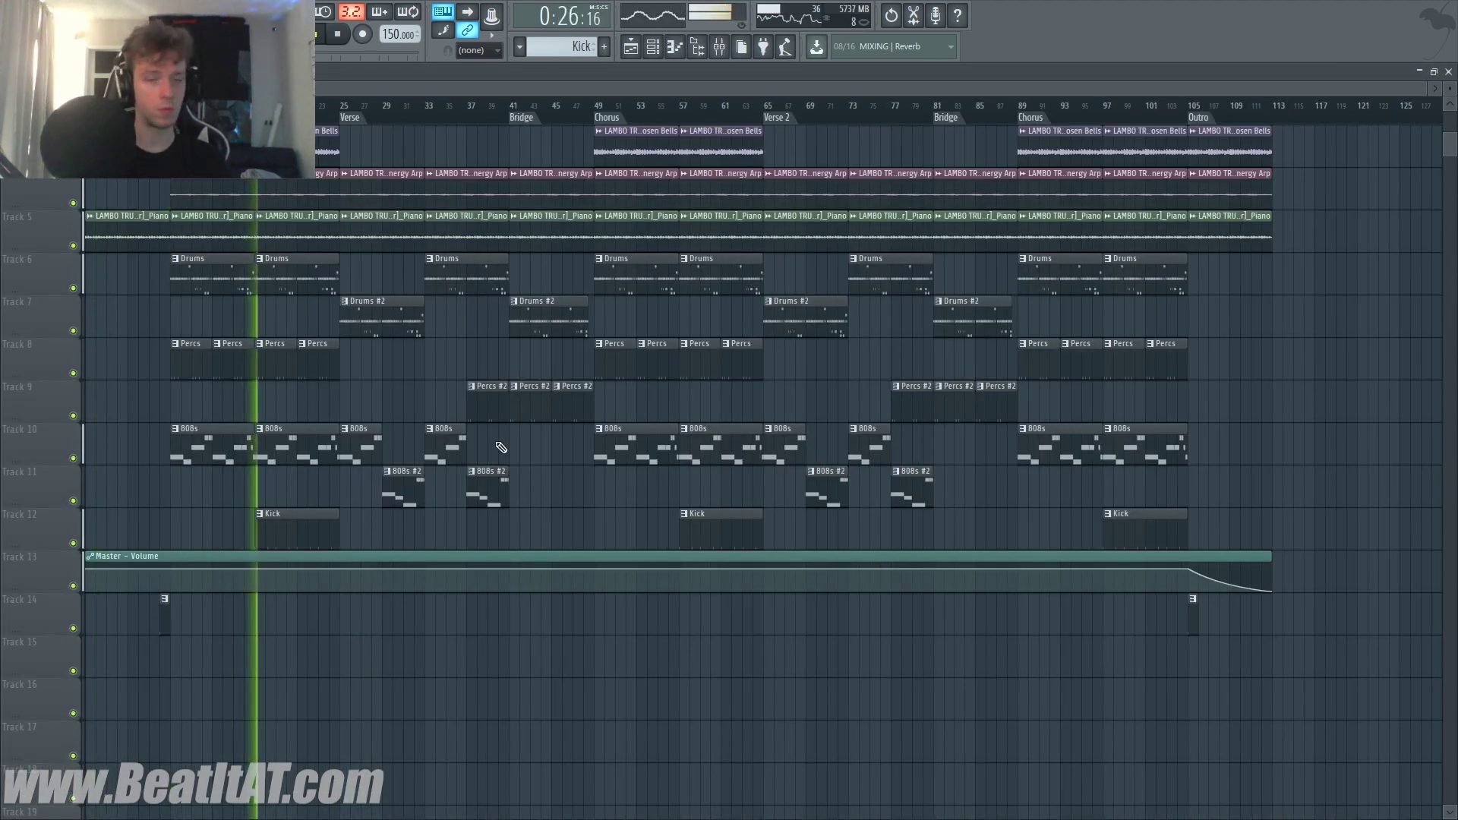
# Bring the Kick - 3 mixer fader down a little further during playback
pyautogui.click(724, 53)
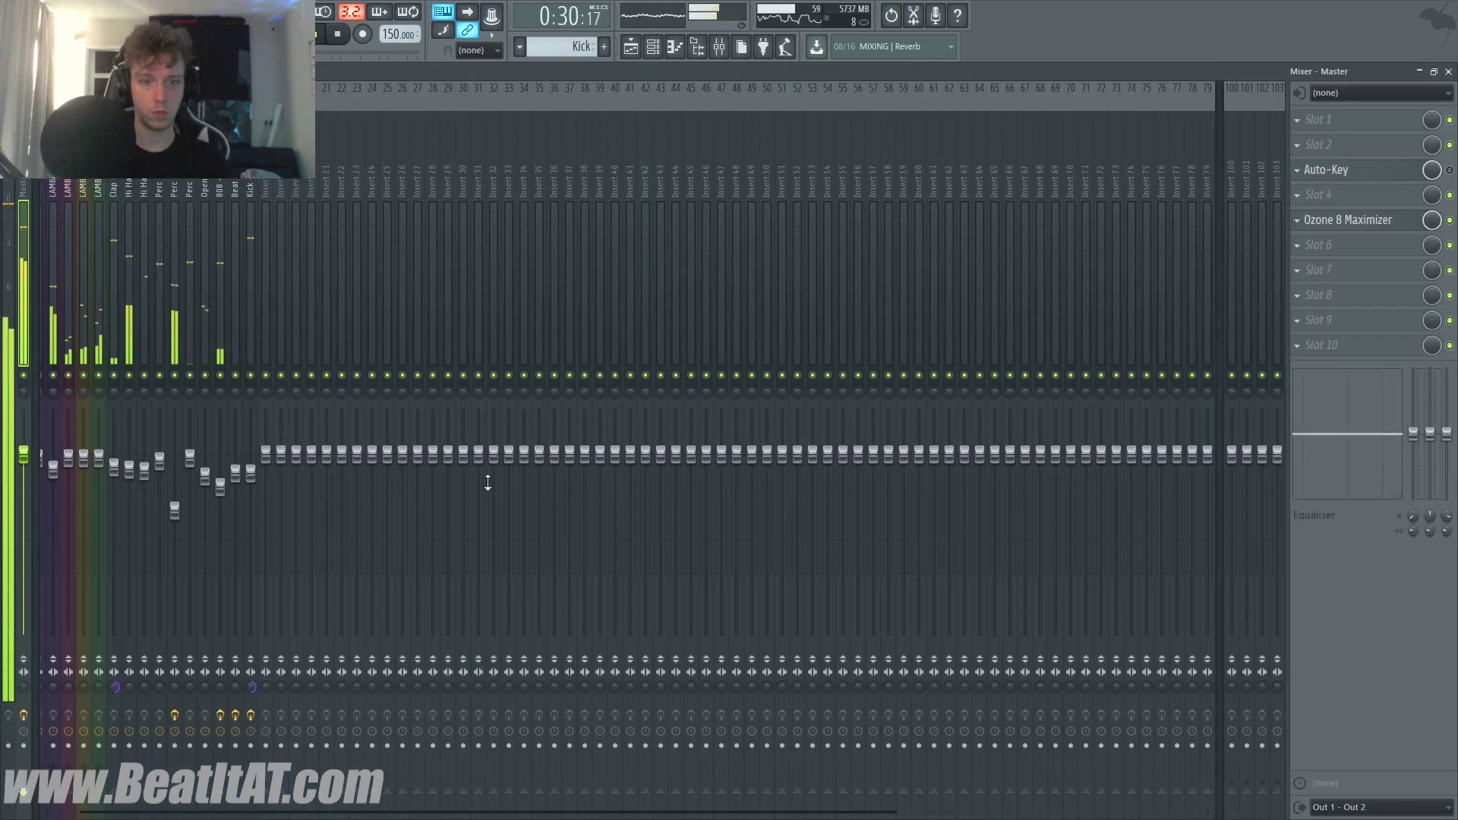
pyautogui.click(252, 307)
pyautogui.moveTo(255, 474); pyautogui.dragTo(255, 482)
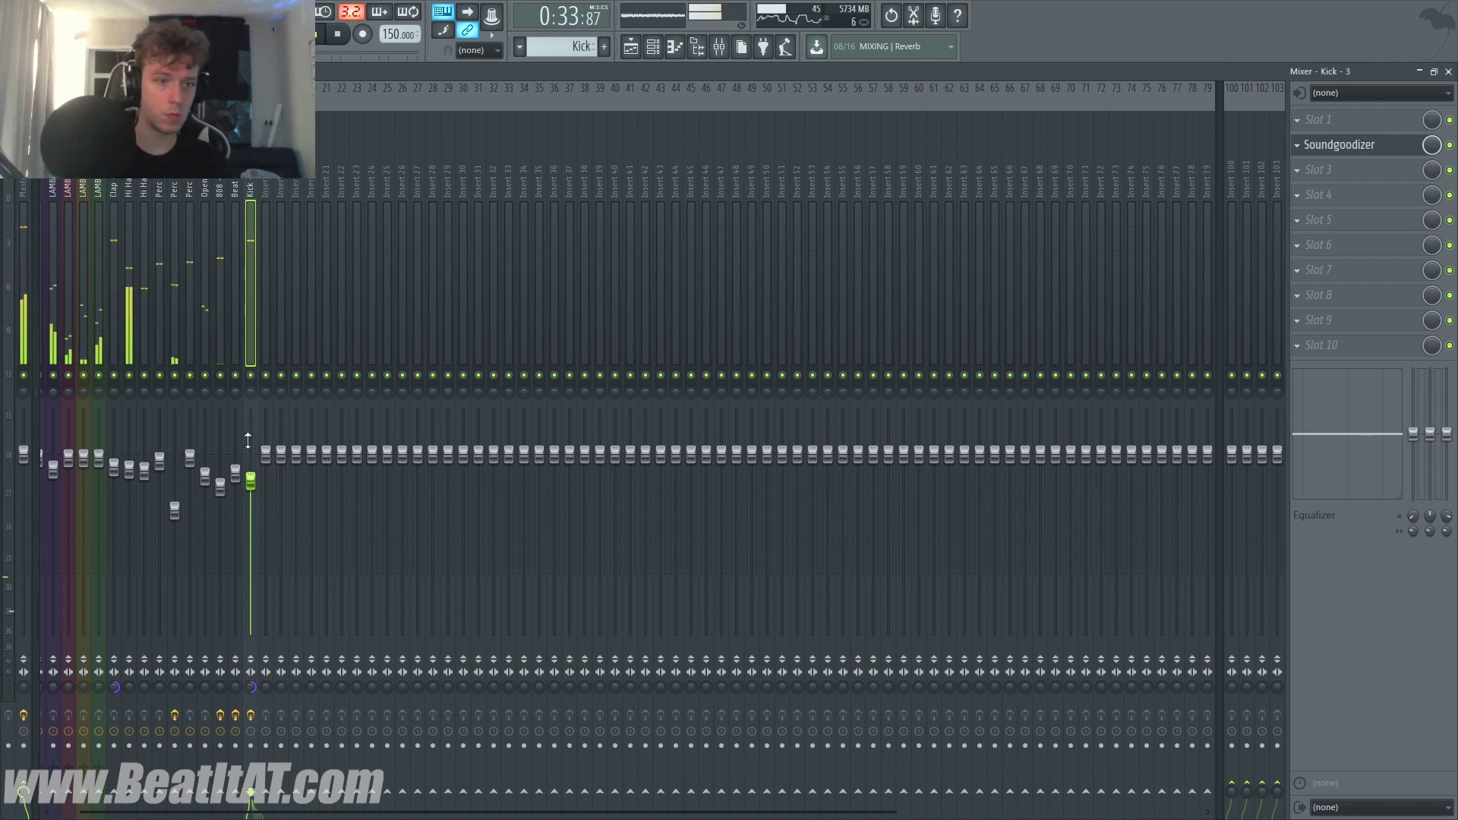
# Reorder the mixer so that the Kick - 3 track sits directly after the Clap track
pyautogui.hotkey('alt', 'Left')
pyautogui.hotkey('alt', 'Left')
pyautogui.hotkey('alt', 'Left')
pyautogui.hotkey('alt', 'Left')
pyautogui.hotkey('alt', 'Left')
pyautogui.hotkey('alt', 'Left')
pyautogui.hotkey('alt', 'Left')
pyautogui.hotkey('alt', 'Left')
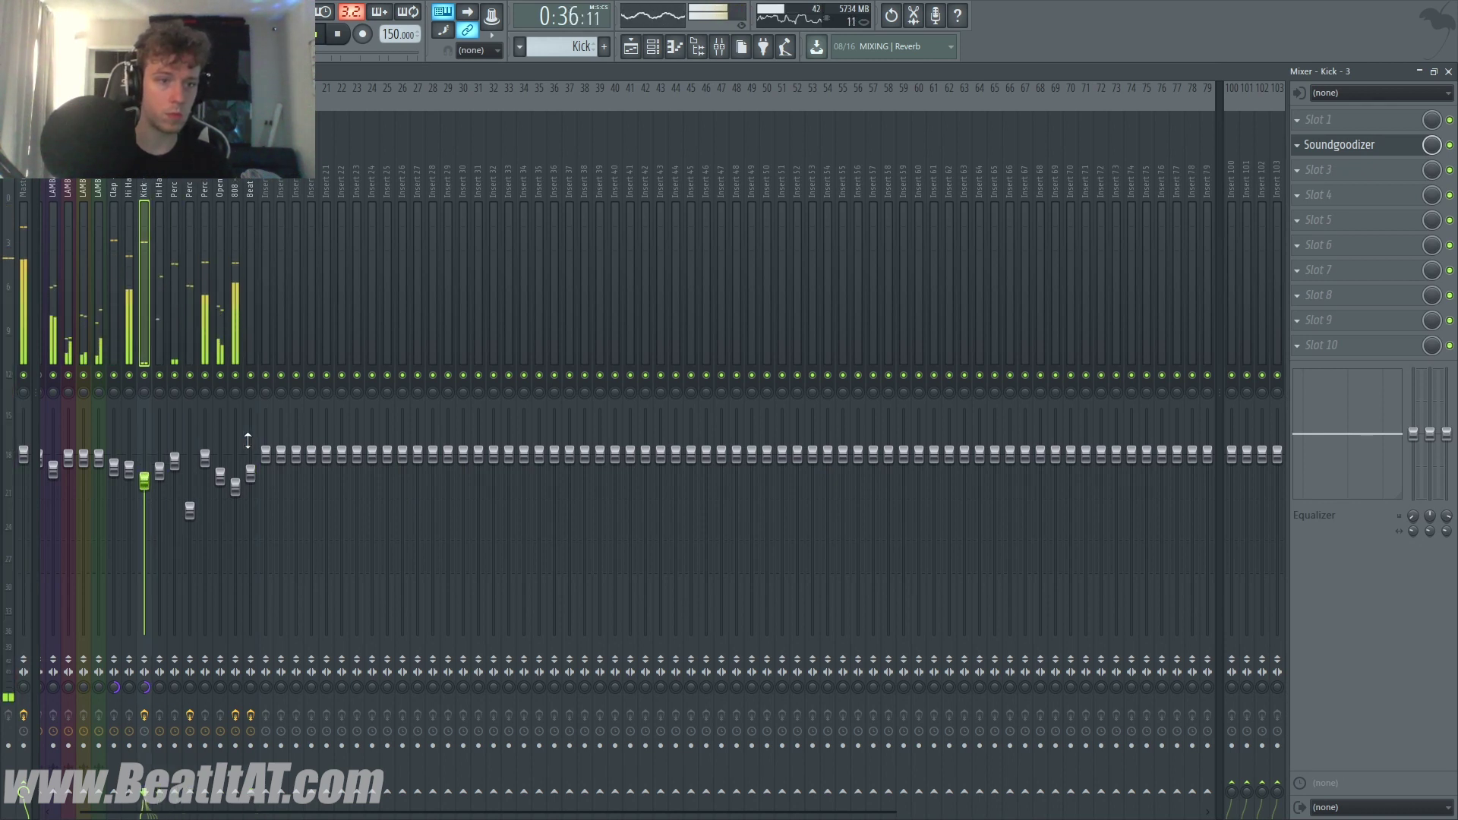
# Raise the 808 - 10 mixer fader slightly during playback
pyautogui.click(240, 343)
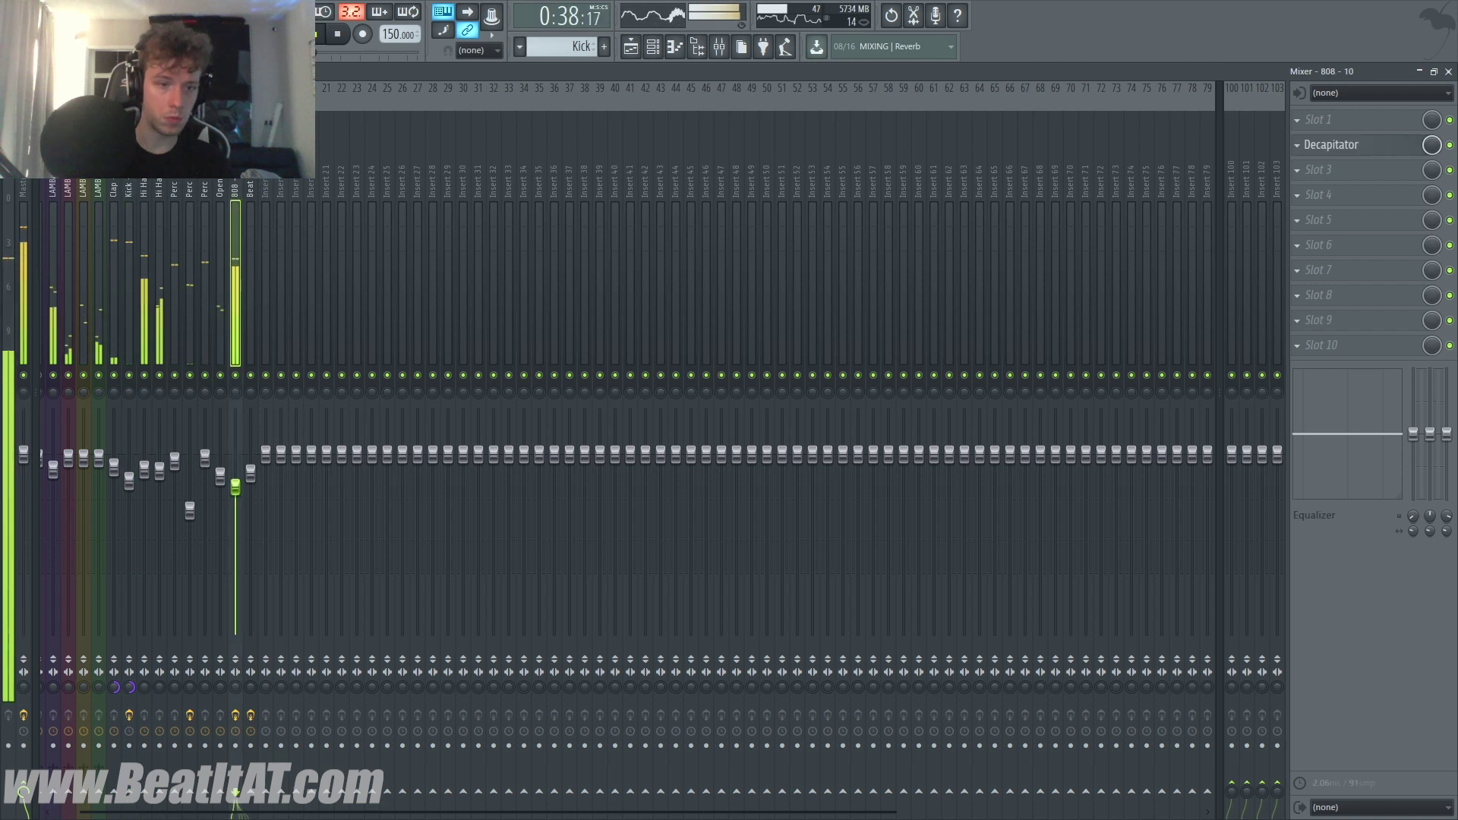
pyautogui.moveTo(236, 487); pyautogui.dragTo(236, 479)
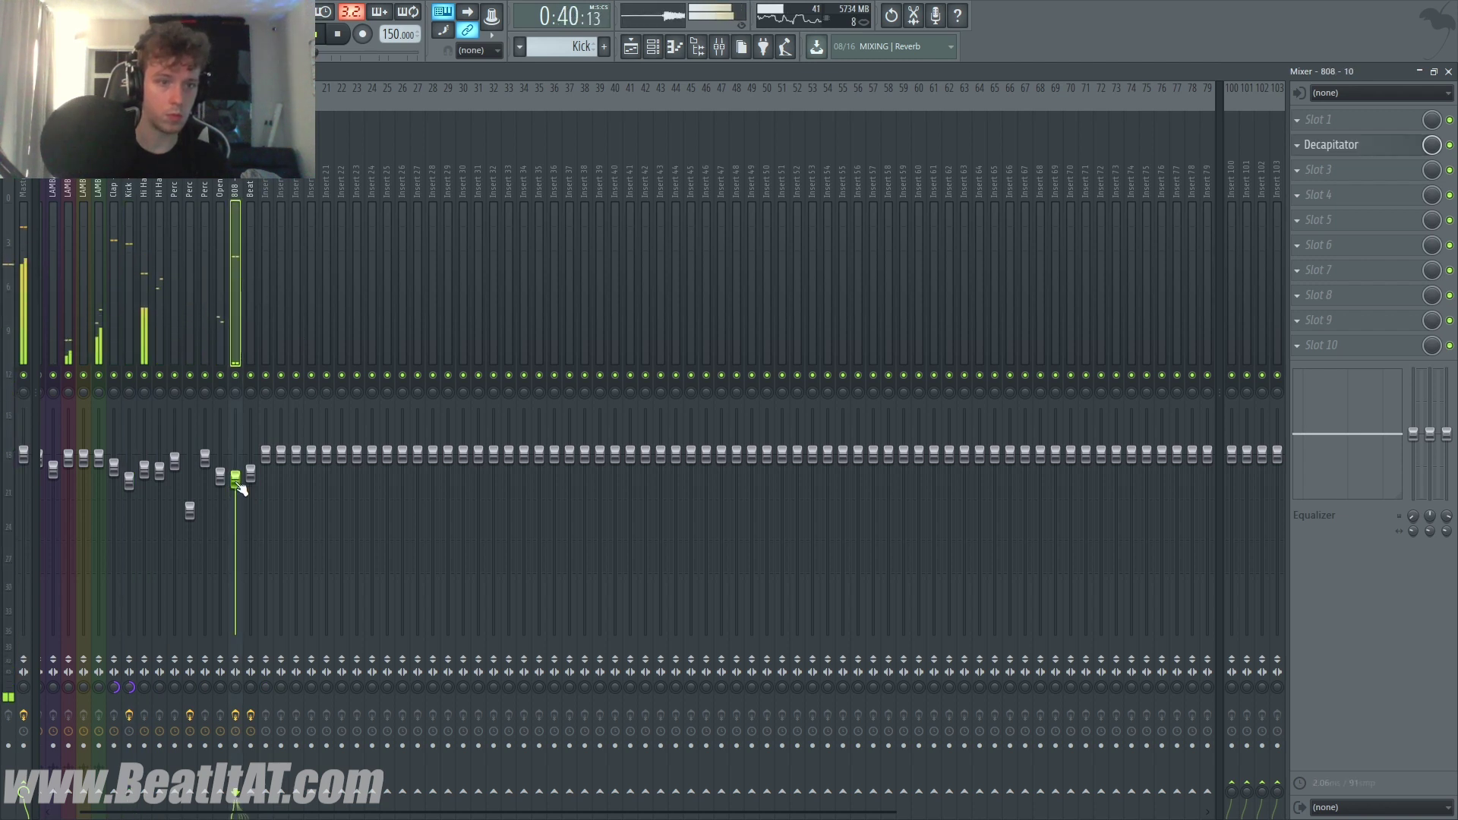
pyautogui.click(57, 348)
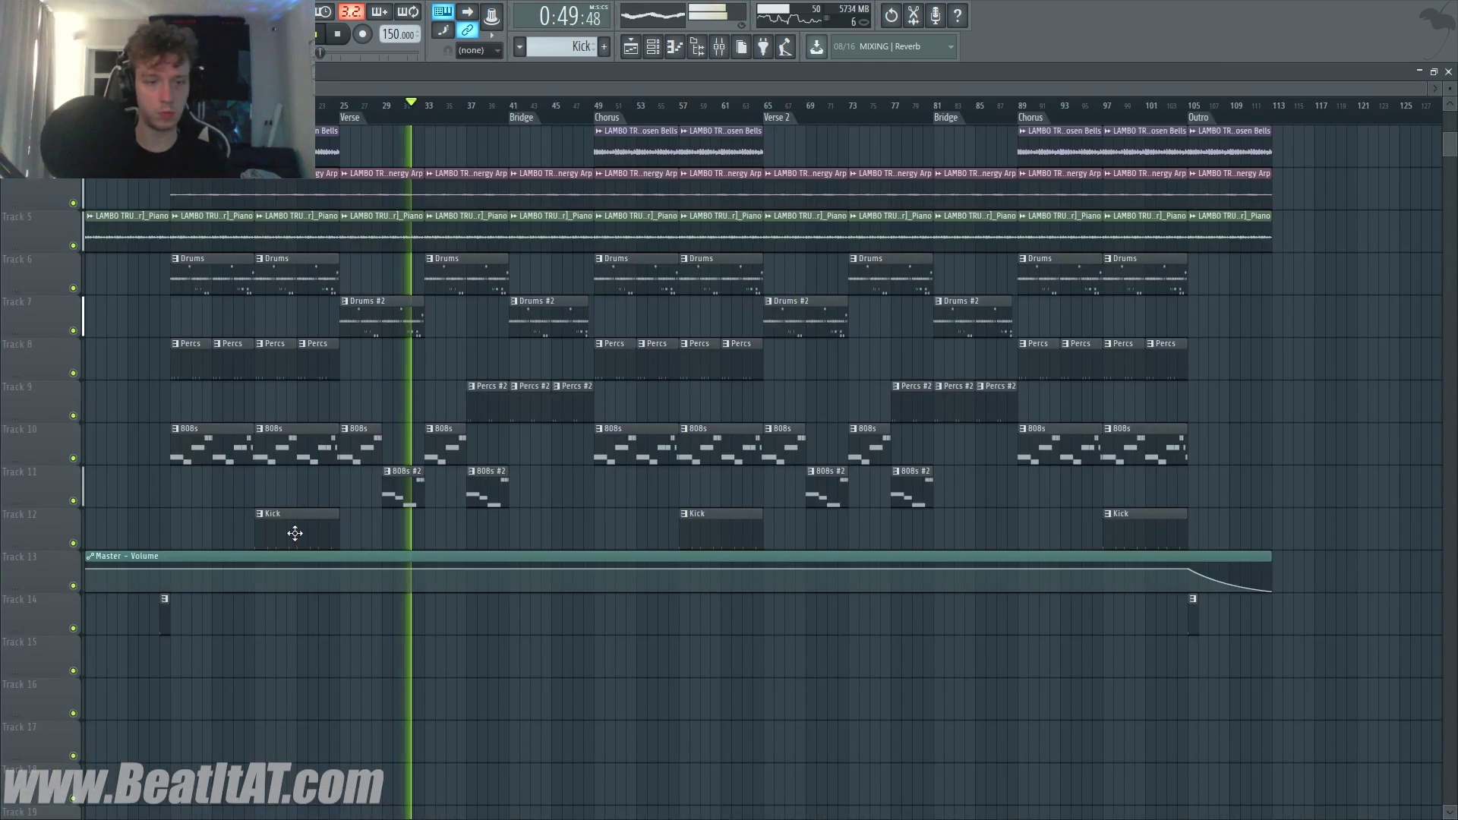
# Place Kick pattern clips on playlist Track 12 at bars 33 and 73, lined up with the single Drums clips in the two verses
pyautogui.moveTo(528, 531); pyautogui.dragTo(465, 532)
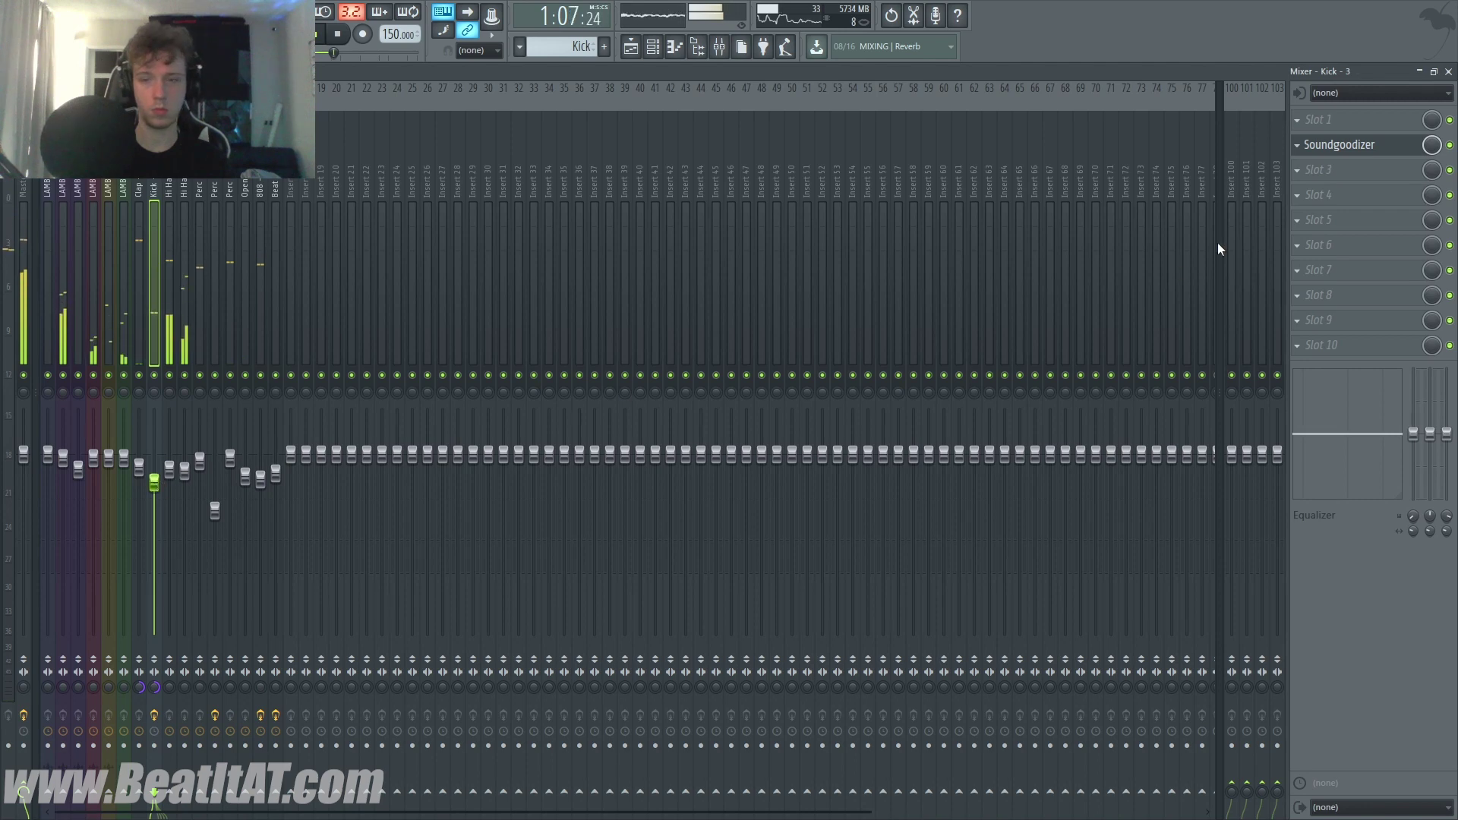
# Return the playlist's playhead to the start of the Intro and play back the full arrangement
pyautogui.press('F5')
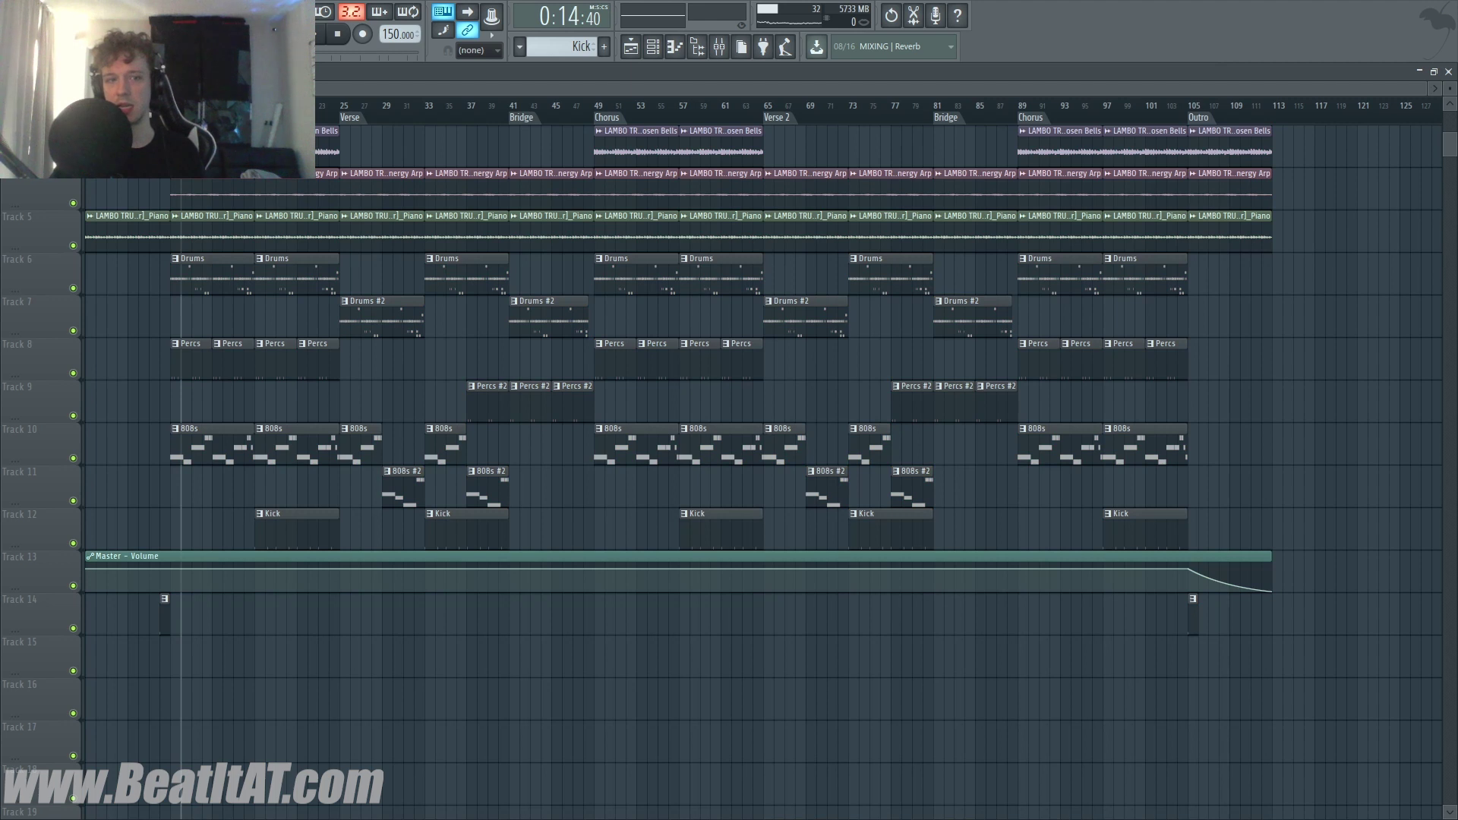
pyautogui.click(1013, 120)
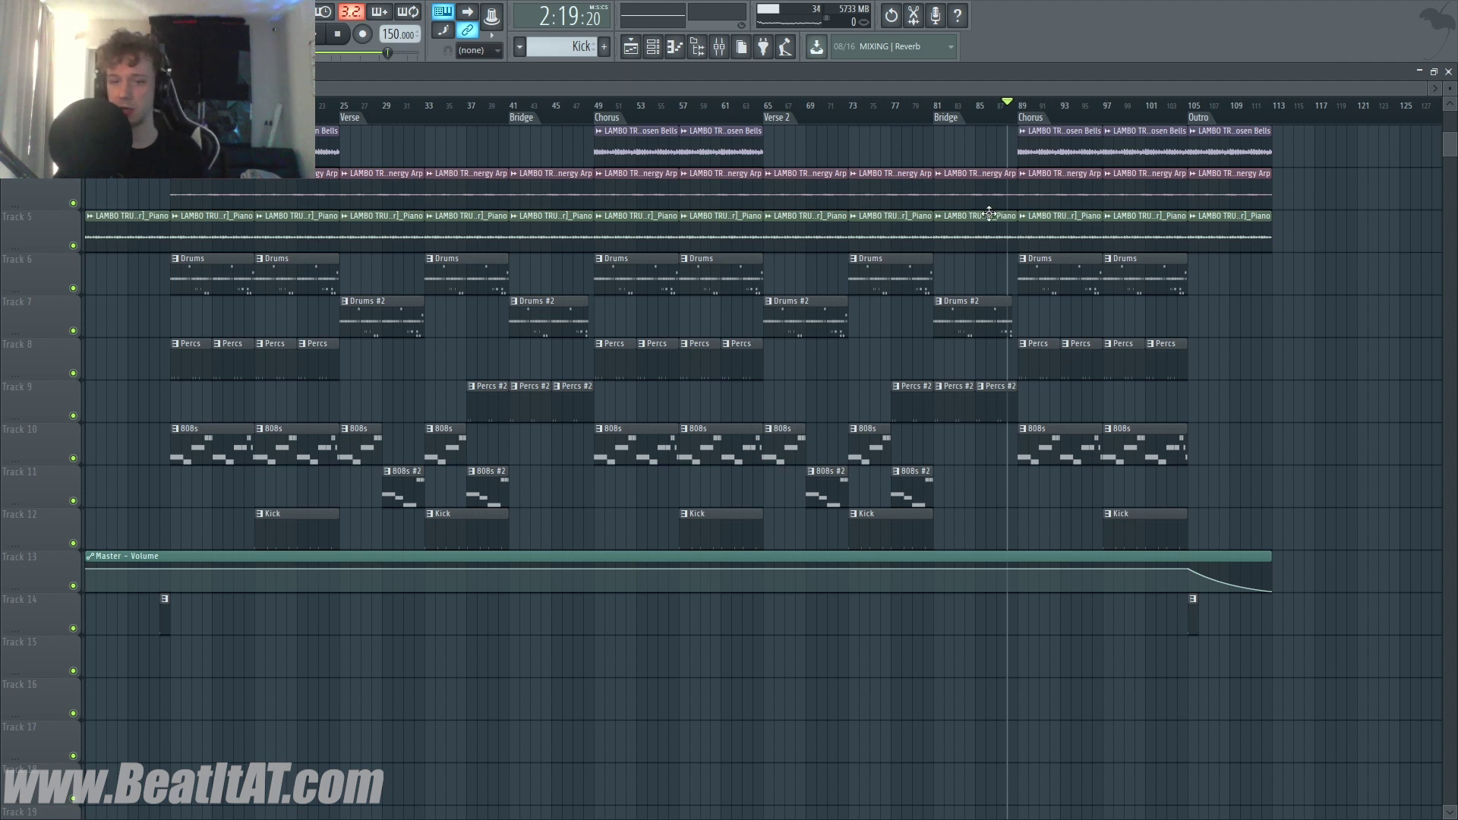
pyautogui.click(769, 107)
pyautogui.moveTo(769, 108); pyautogui.dragTo(86, 108)
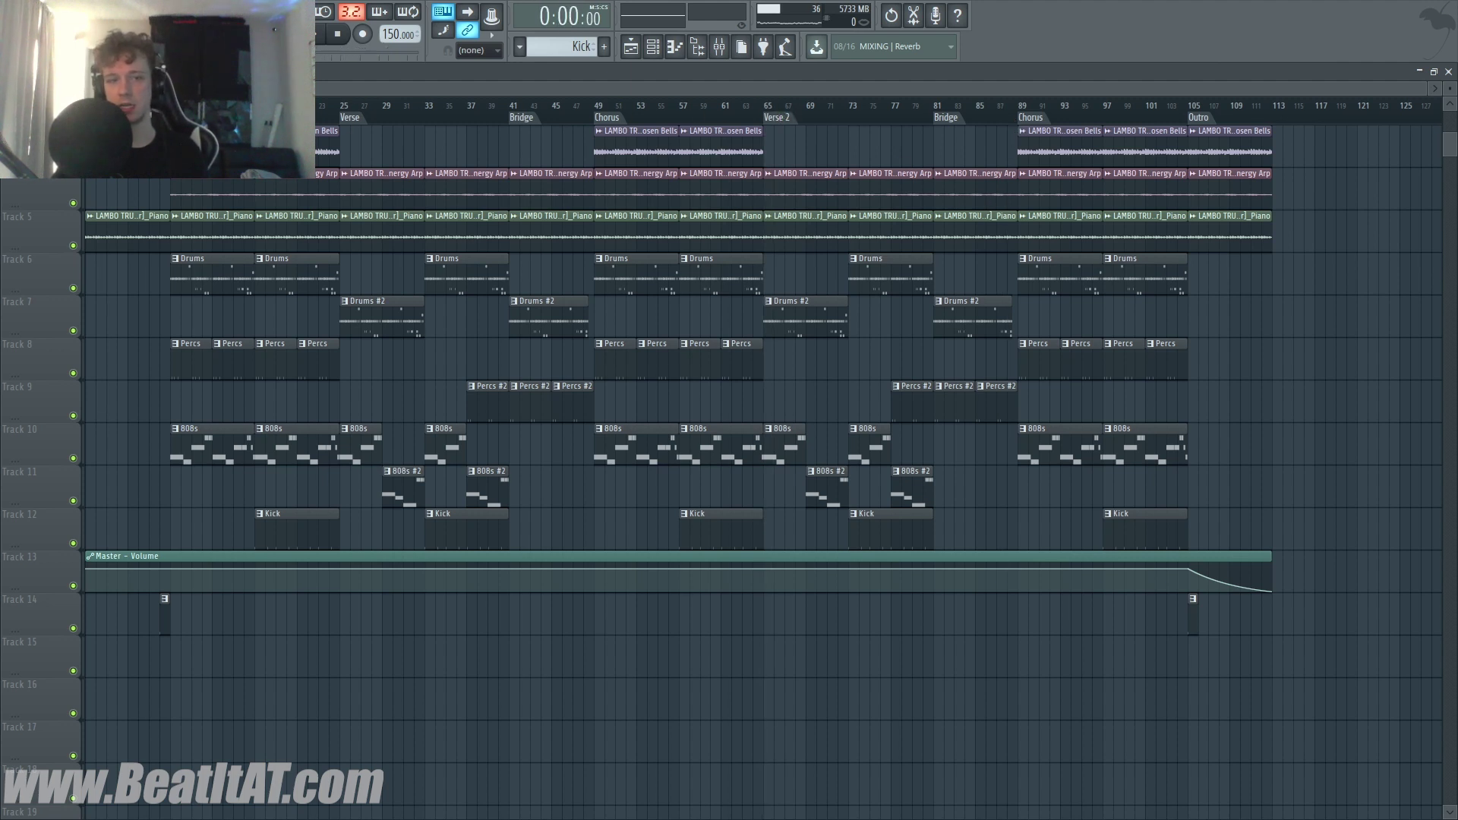
pyautogui.press('space')
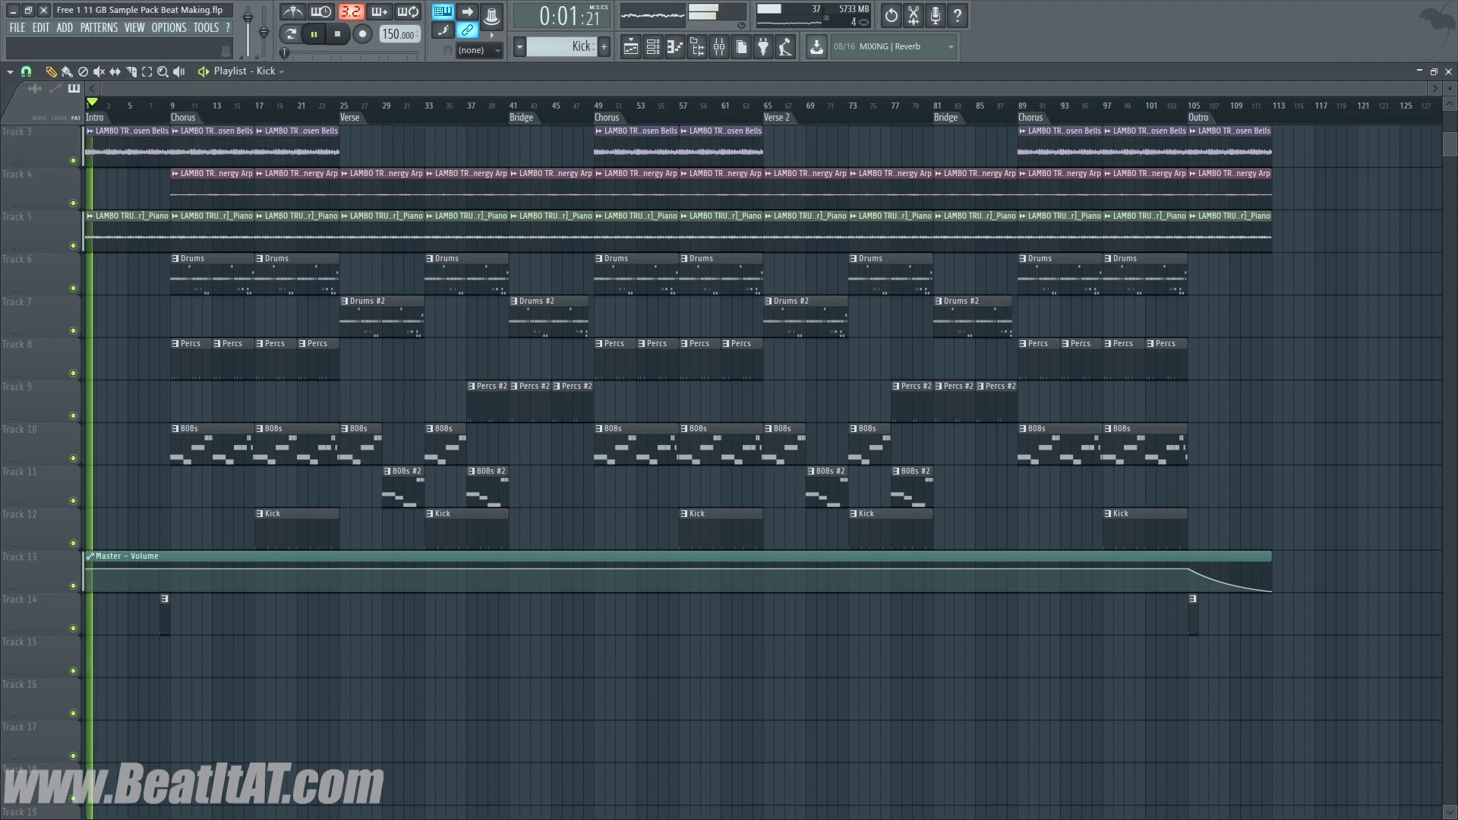